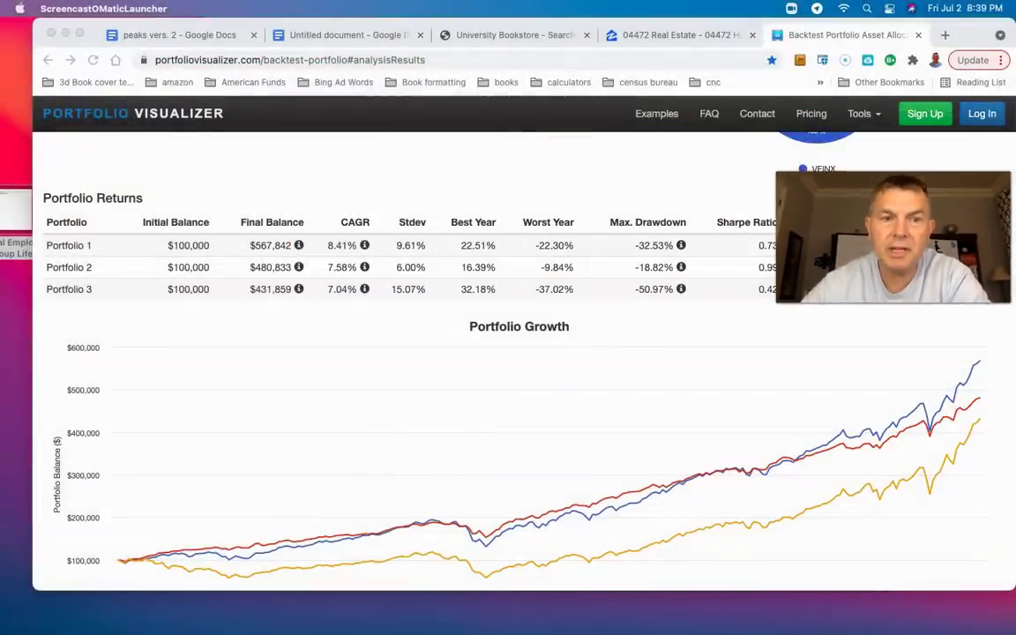
- Examine the backtest settings, portfolio allocations, returns table and growth chart for the three Vanguard fund portfolios
{"action": "scroll", "coordinate": [356, 317], "scroll_direction": "up", "scroll_amount": 20}
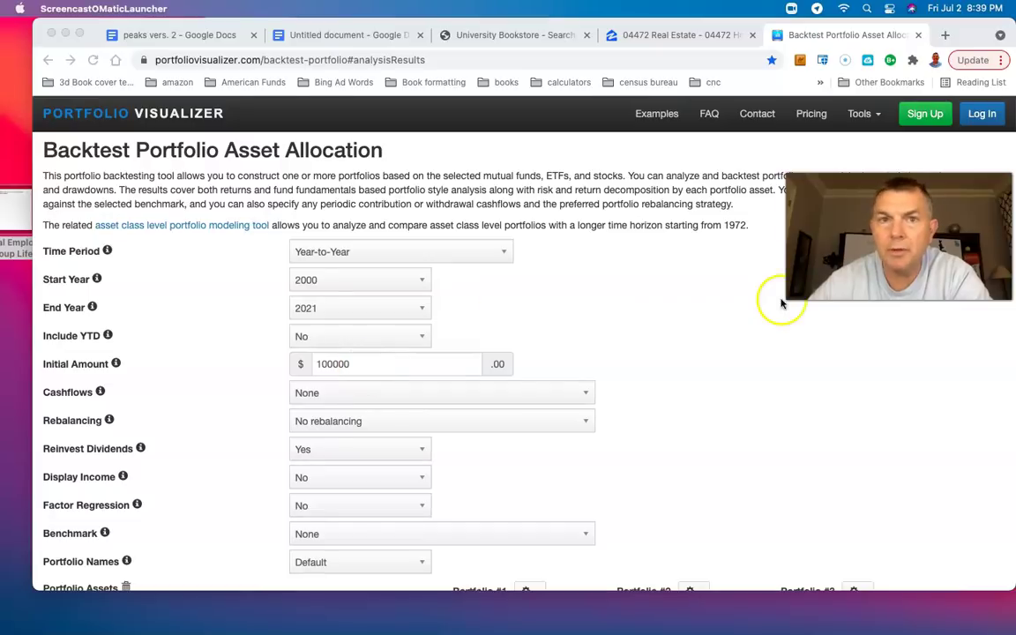
{"action": "scroll", "coordinate": [703, 318], "scroll_direction": "down", "scroll_amount": 3}
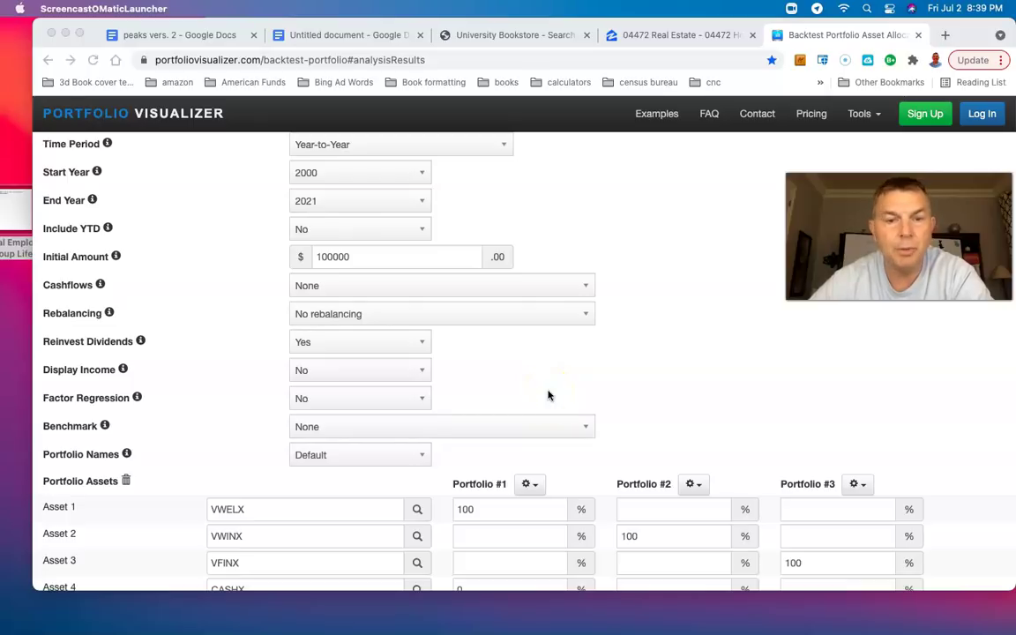
{"action": "scroll", "coordinate": [548, 395], "scroll_direction": "down", "scroll_amount": 15}
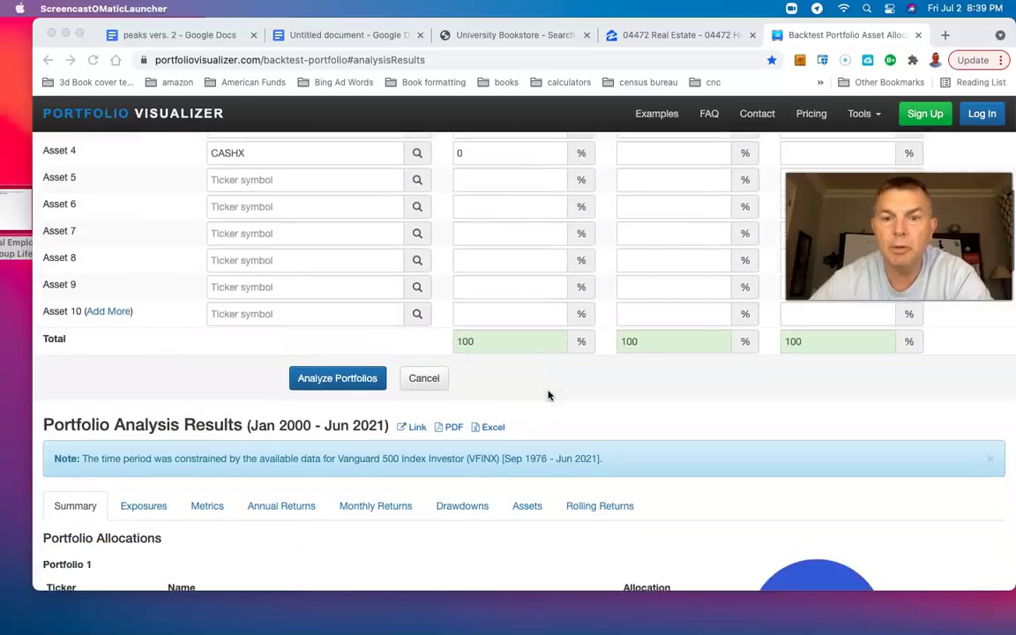
{"action": "scroll", "coordinate": [548, 395], "scroll_direction": "down", "scroll_amount": 3}
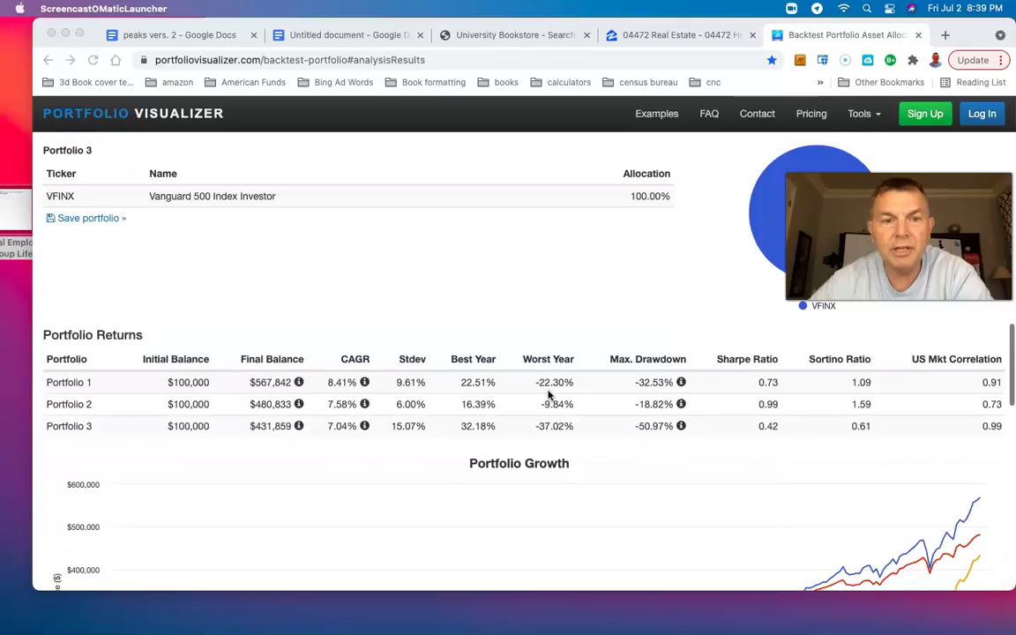
{"action": "scroll", "coordinate": [550, 395], "scroll_direction": "up", "scroll_amount": 1}
{"action": "left_click", "coordinate": [542, 399]}
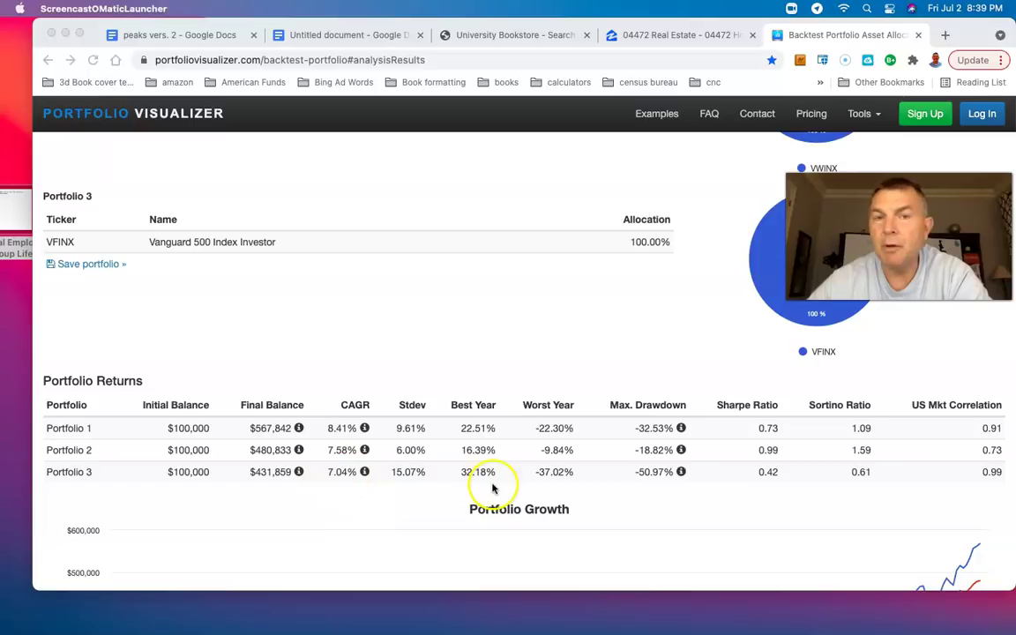
{"action": "scroll", "coordinate": [653, 479], "scroll_direction": "down", "scroll_amount": 5}
{"action": "scroll", "coordinate": [653, 476], "scroll_direction": "up", "scroll_amount": 3}
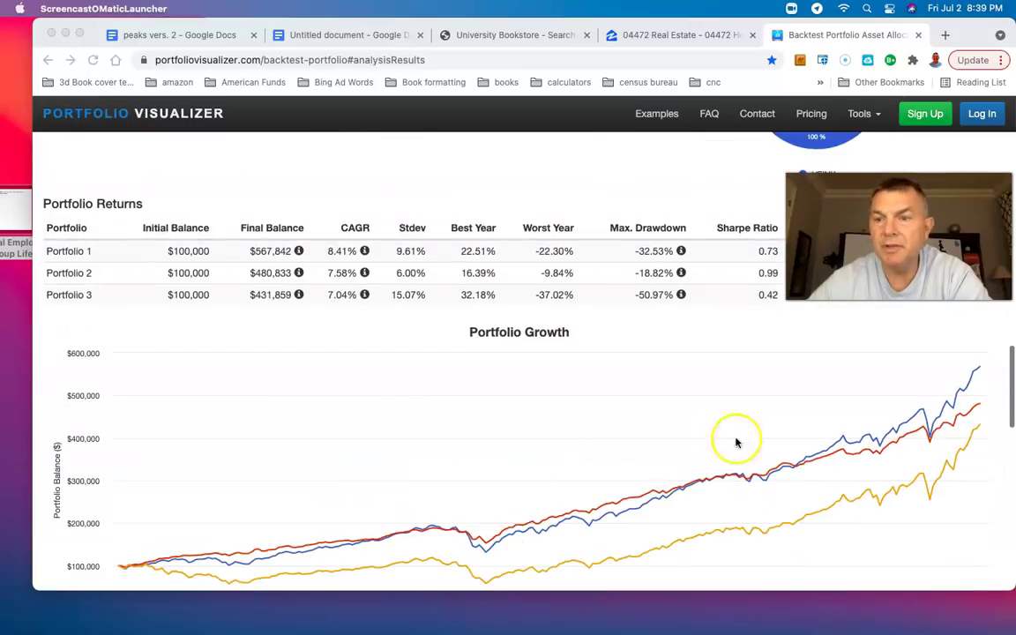
{"action": "left_click", "coordinate": [984, 370]}
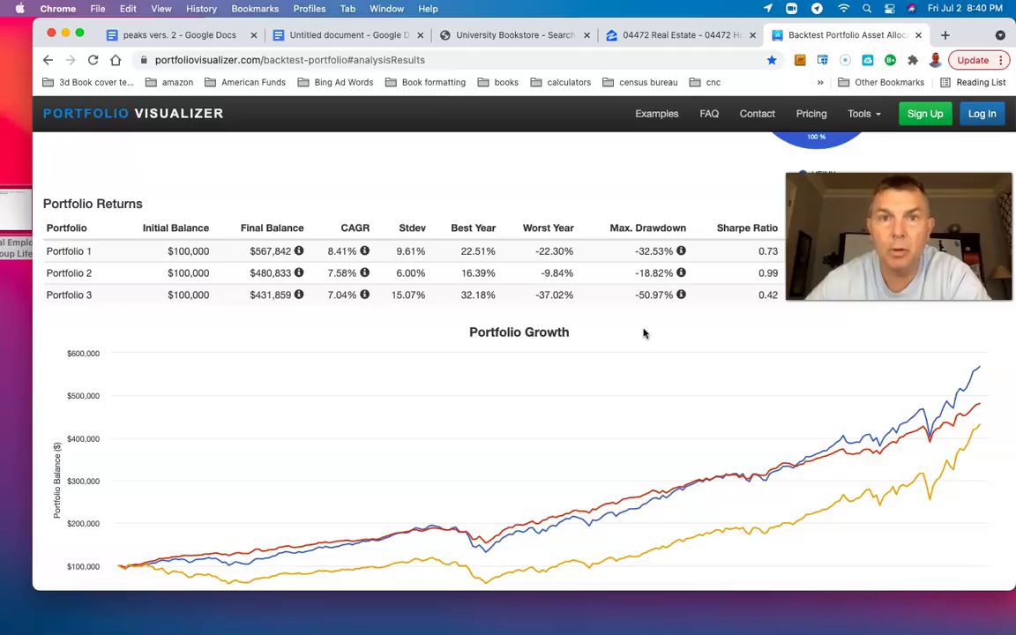
- Set the backtest's start year to 2009 and rerun the portfolio analysis
{"action": "scroll", "coordinate": [644, 333], "scroll_direction": "up", "scroll_amount": 15}
{"action": "left_click", "coordinate": [340, 289]}
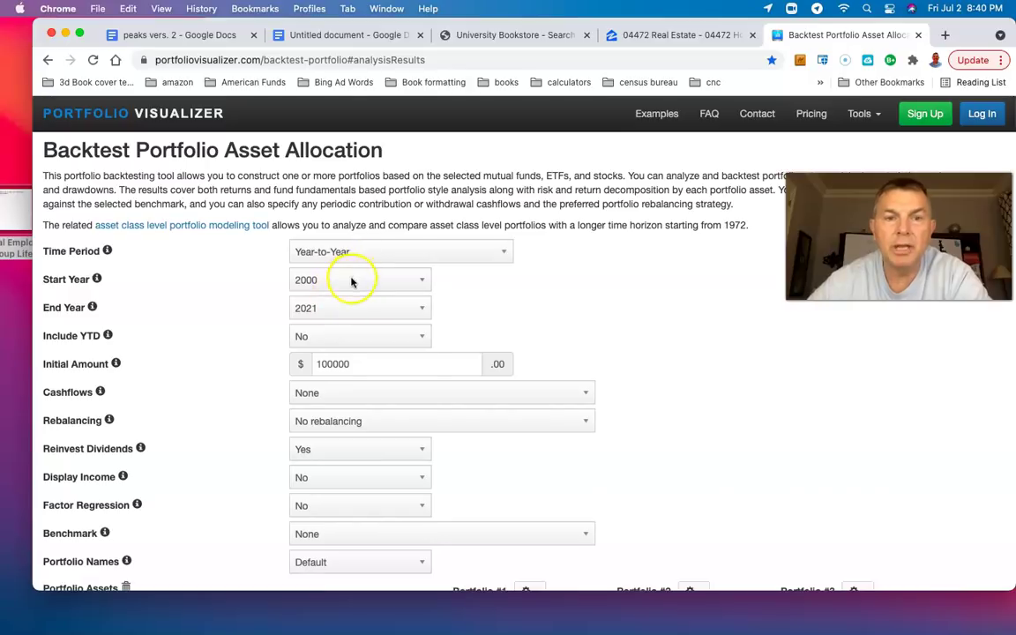
{"action": "left_click", "coordinate": [351, 279]}
{"action": "scroll", "coordinate": [351, 358], "scroll_direction": "down", "scroll_amount": 4}
{"action": "scroll", "coordinate": [352, 357], "scroll_direction": "down", "scroll_amount": 2}
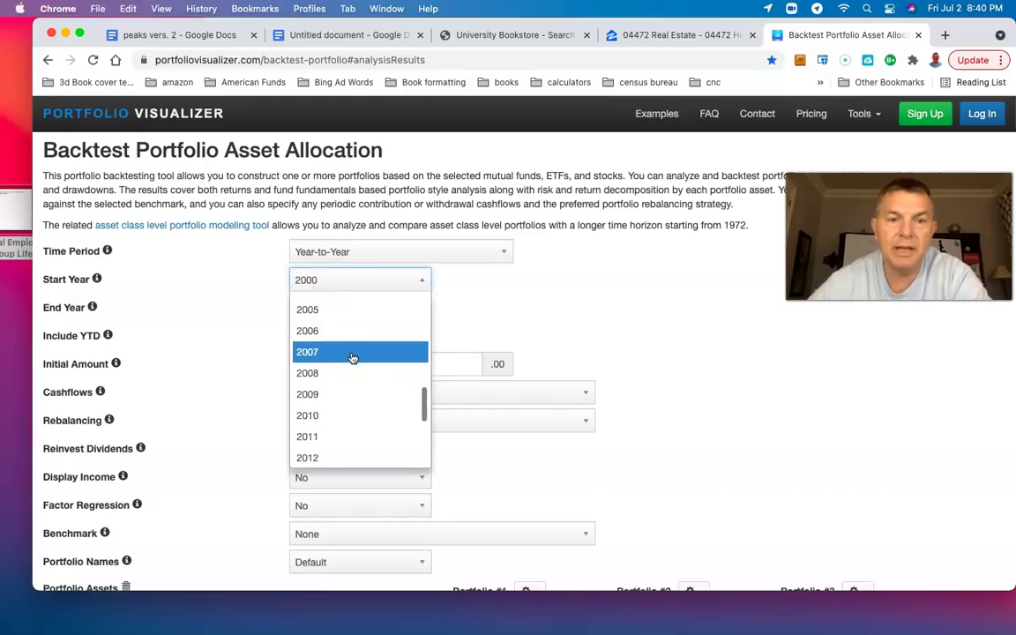
{"action": "left_click", "coordinate": [335, 394]}
{"action": "scroll", "coordinate": [615, 393], "scroll_direction": "down", "scroll_amount": 1}
{"action": "left_click", "coordinate": [616, 394]}
{"action": "scroll", "coordinate": [616, 393], "scroll_direction": "down", "scroll_amount": 10}
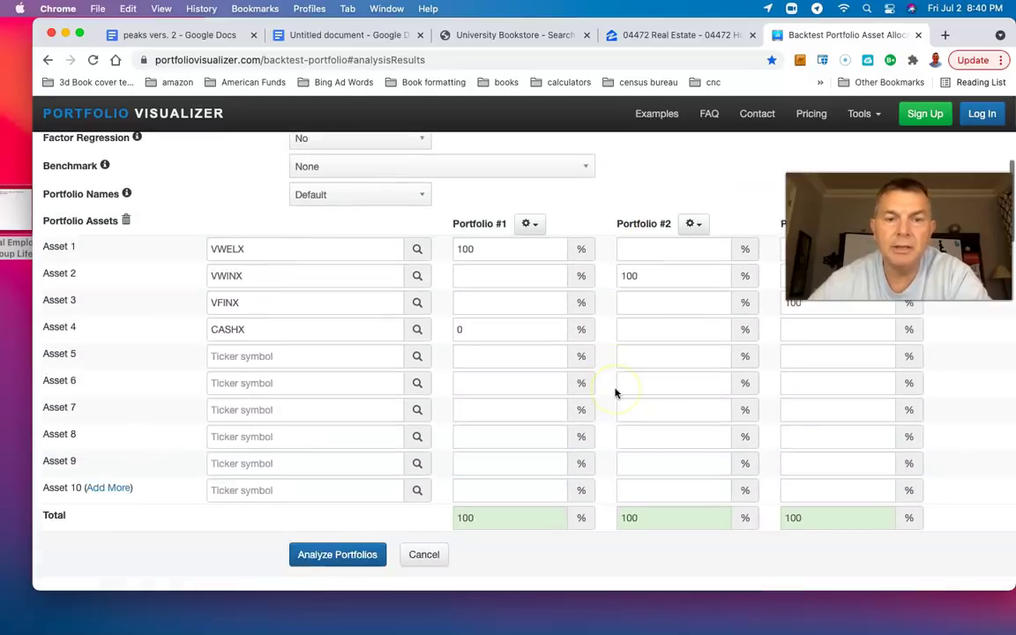
{"action": "left_click", "coordinate": [340, 414]}
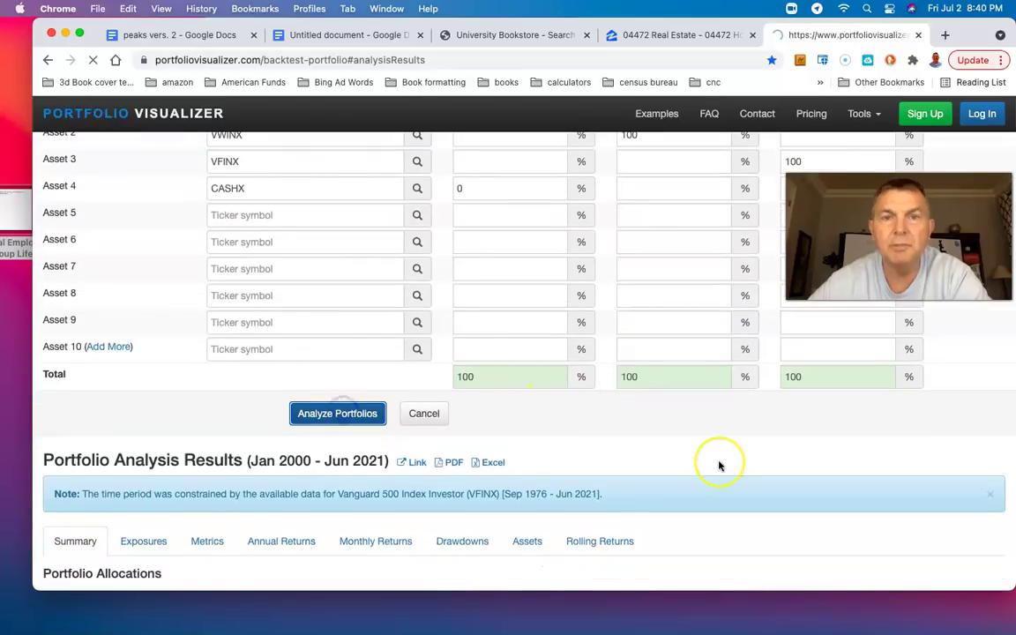
- Examine the returns table and growth chart of the three portfolios for the period starting in 2009
{"action": "scroll", "coordinate": [719, 466], "scroll_direction": "down", "scroll_amount": 6}
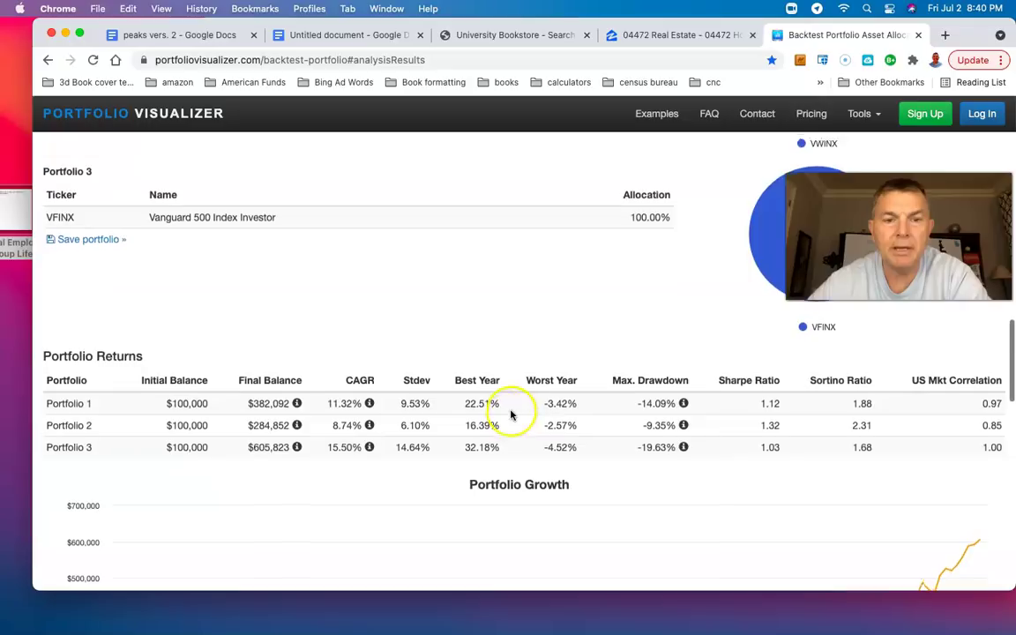
{"action": "scroll", "coordinate": [719, 466], "scroll_direction": "up", "scroll_amount": 1}
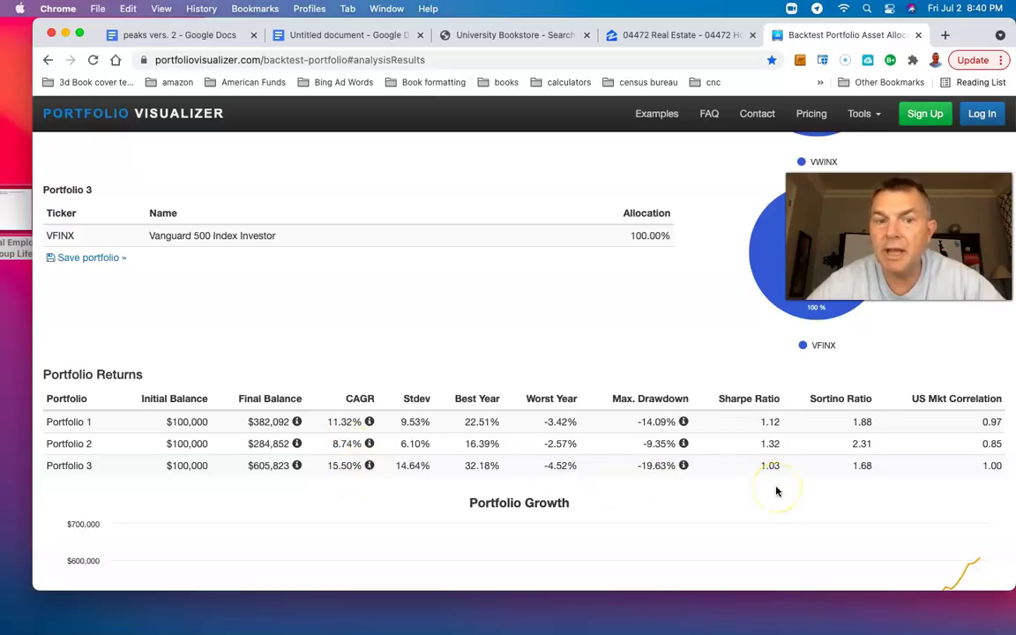
{"action": "scroll", "coordinate": [778, 487], "scroll_direction": "down", "scroll_amount": 5}
{"action": "mouse_move", "coordinate": [982, 331]}
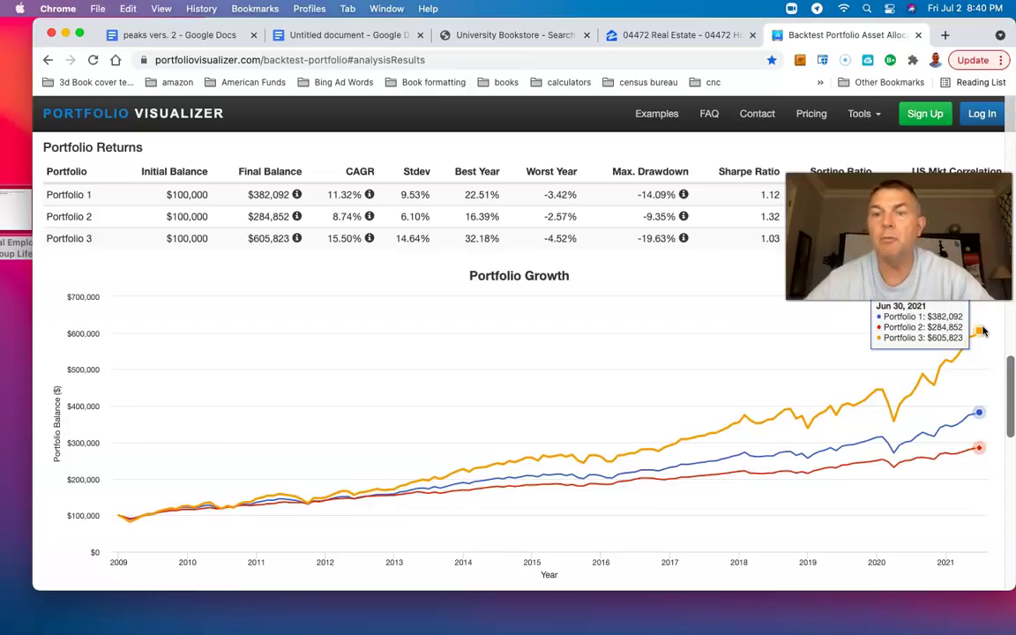
{"action": "scroll", "coordinate": [626, 353], "scroll_direction": "up", "scroll_amount": 20}
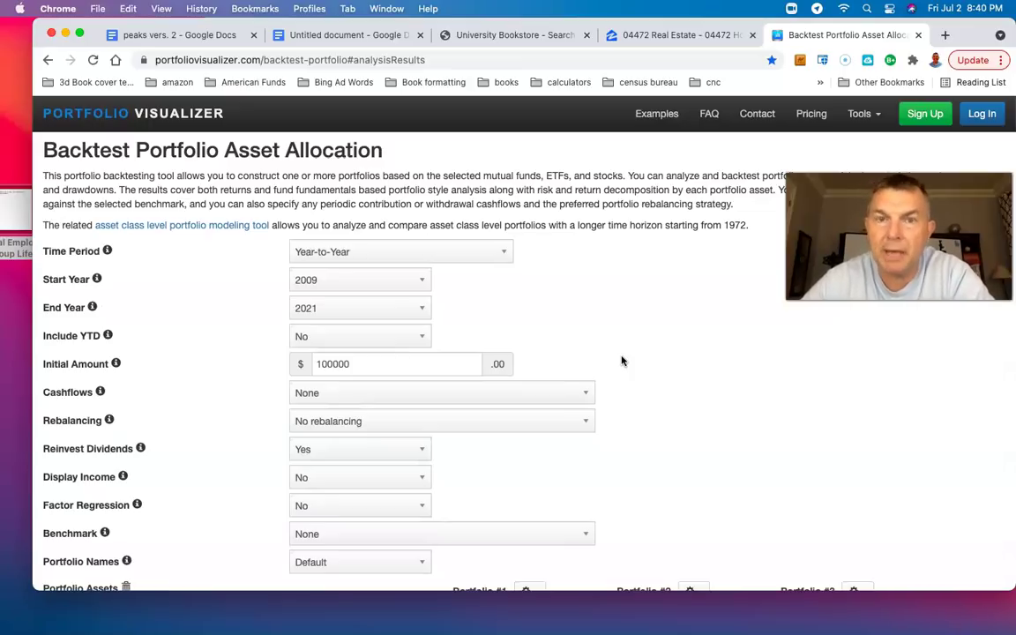
{"action": "scroll", "coordinate": [621, 360], "scroll_direction": "down", "scroll_amount": 20}
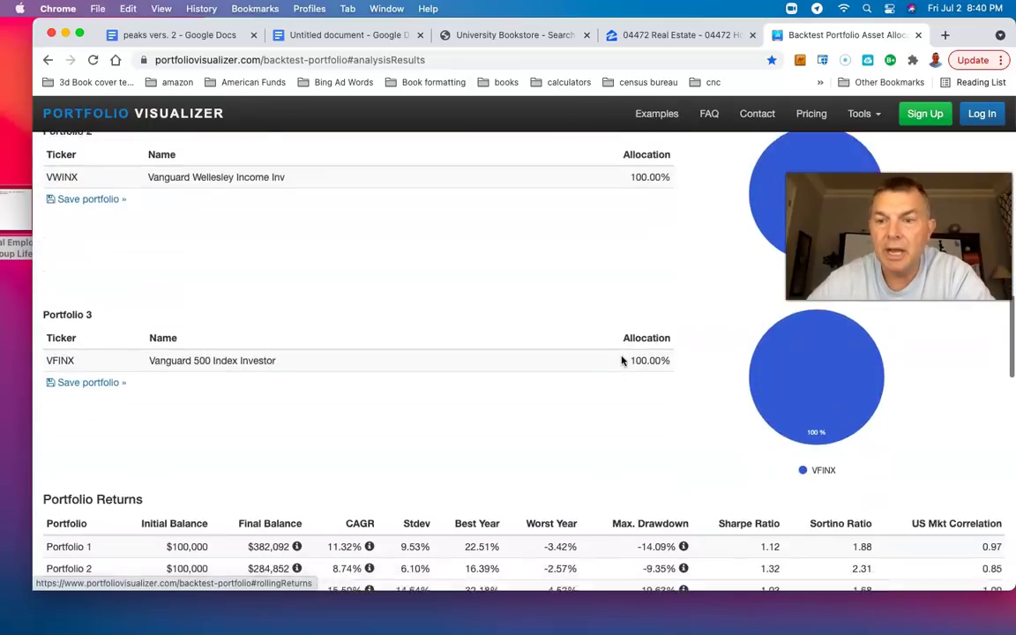
{"action": "scroll", "coordinate": [621, 360], "scroll_direction": "down", "scroll_amount": 8}
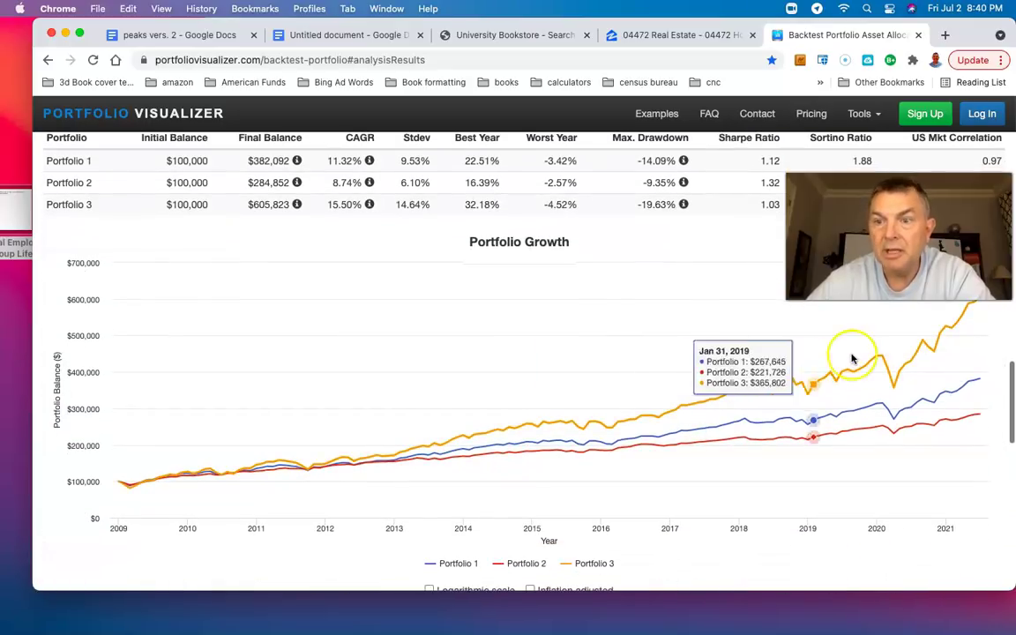
{"action": "scroll", "coordinate": [852, 358], "scroll_direction": "up", "scroll_amount": 2}
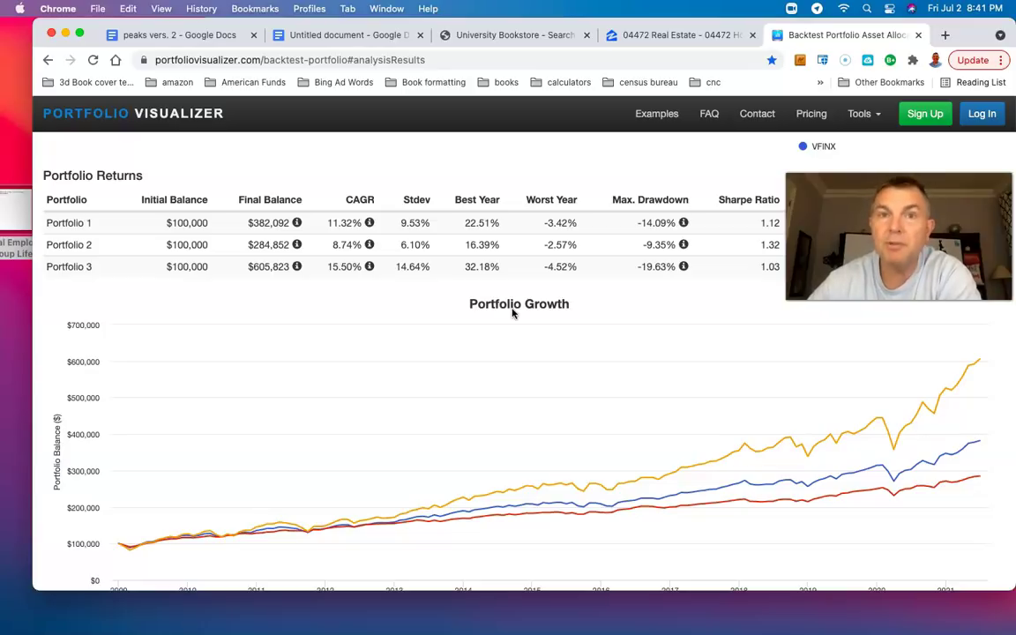
- Set the backtest's start year to 2000
{"action": "scroll", "coordinate": [512, 312], "scroll_direction": "up", "scroll_amount": 15}
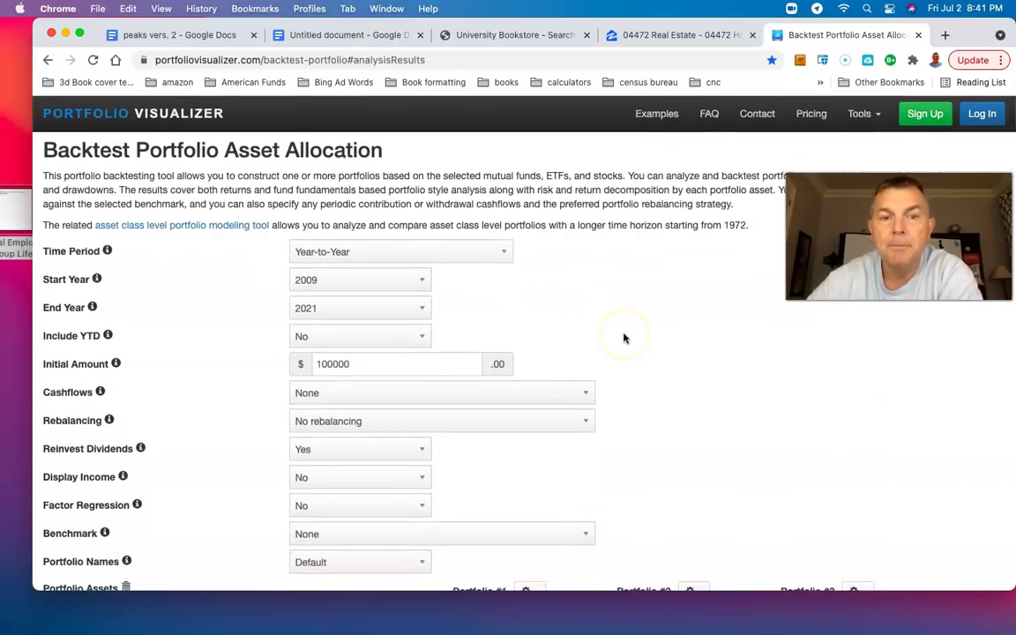
{"action": "left_click", "coordinate": [345, 282]}
{"action": "scroll", "coordinate": [335, 348], "scroll_direction": "up", "scroll_amount": 3}
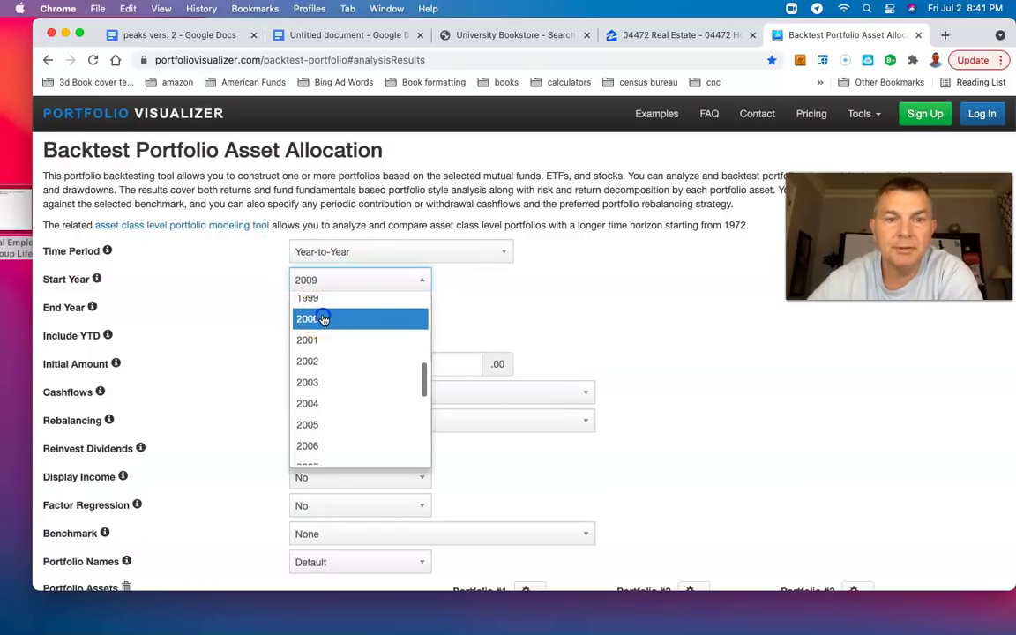
{"action": "left_click", "coordinate": [326, 320]}
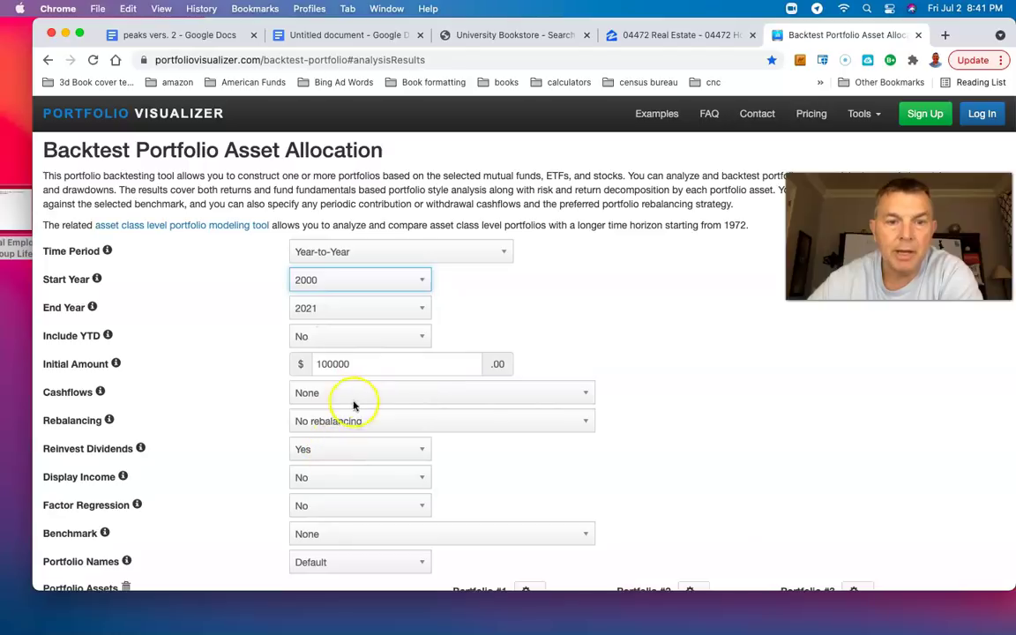
- Set the cashflows to withdraw a fixed amount of $6000
{"action": "left_click", "coordinate": [367, 395]}
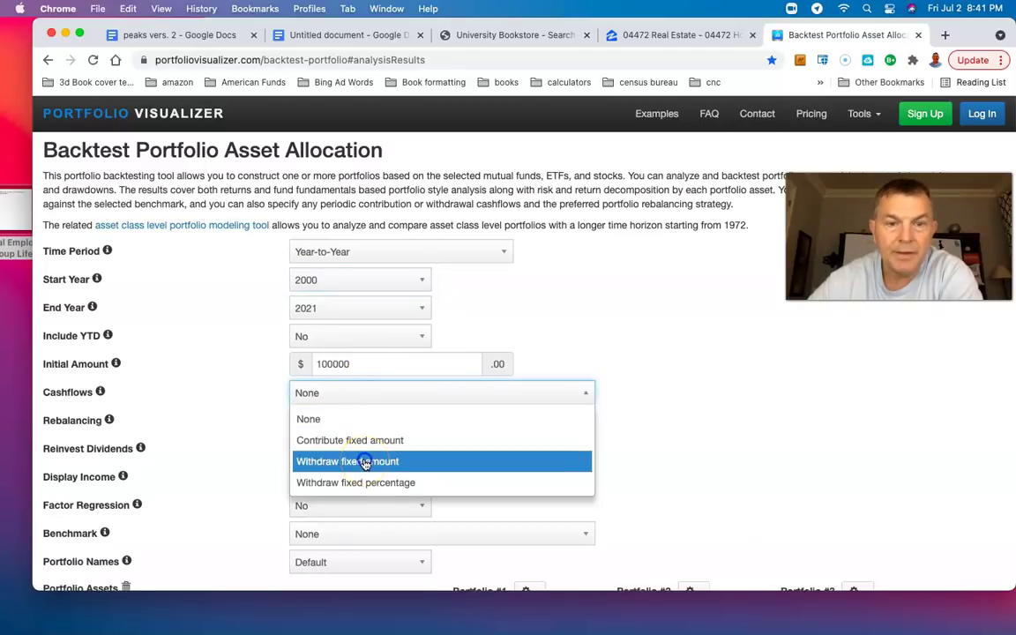
{"action": "left_click", "coordinate": [365, 461]}
{"action": "double_click", "coordinate": [363, 421]}
{"action": "type", "text": "6500"}
{"action": "key", "text": "BackSpace"}
{"action": "key", "text": "BackSpace"}
{"action": "key", "text": "BackSpace"}
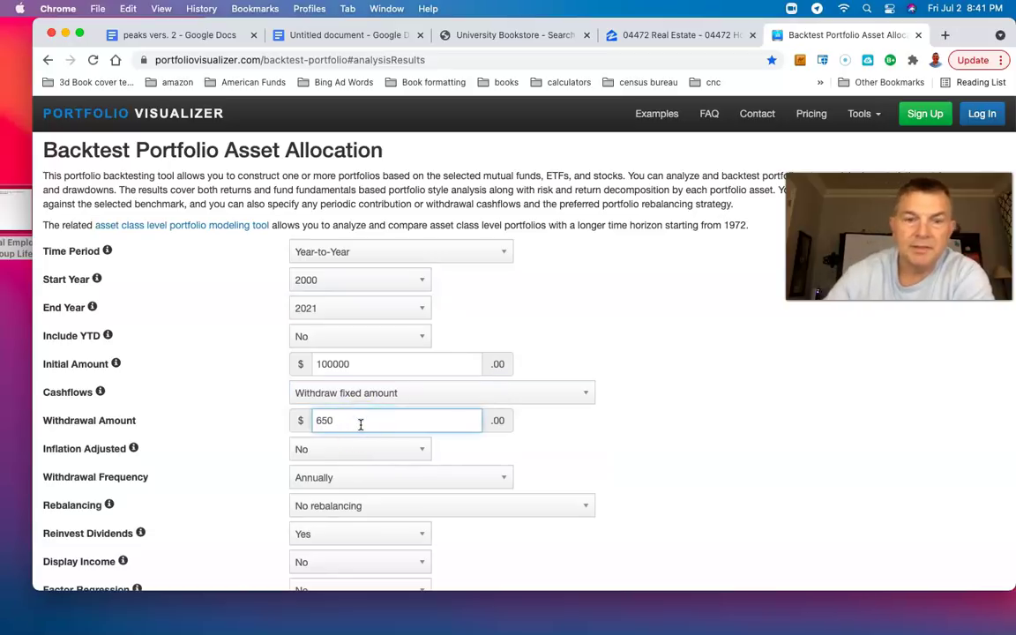
{"action": "type", "text": "000"}
- Set the withdrawals to be inflation adjusted and read the explanation of that option
{"action": "left_click", "coordinate": [303, 463]}
{"action": "left_click", "coordinate": [298, 448]}
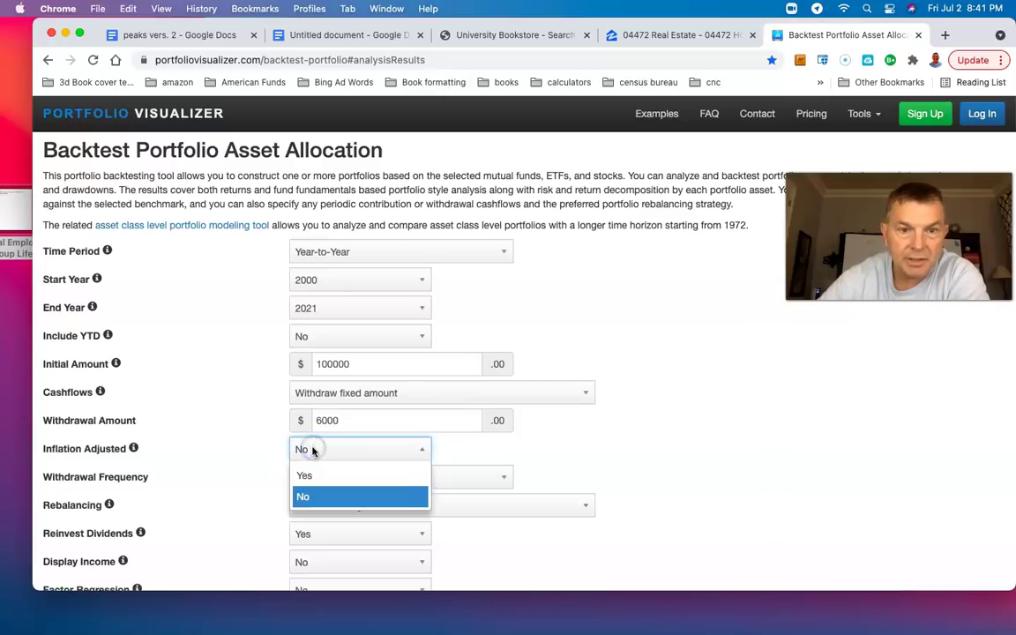
{"action": "left_click", "coordinate": [315, 476]}
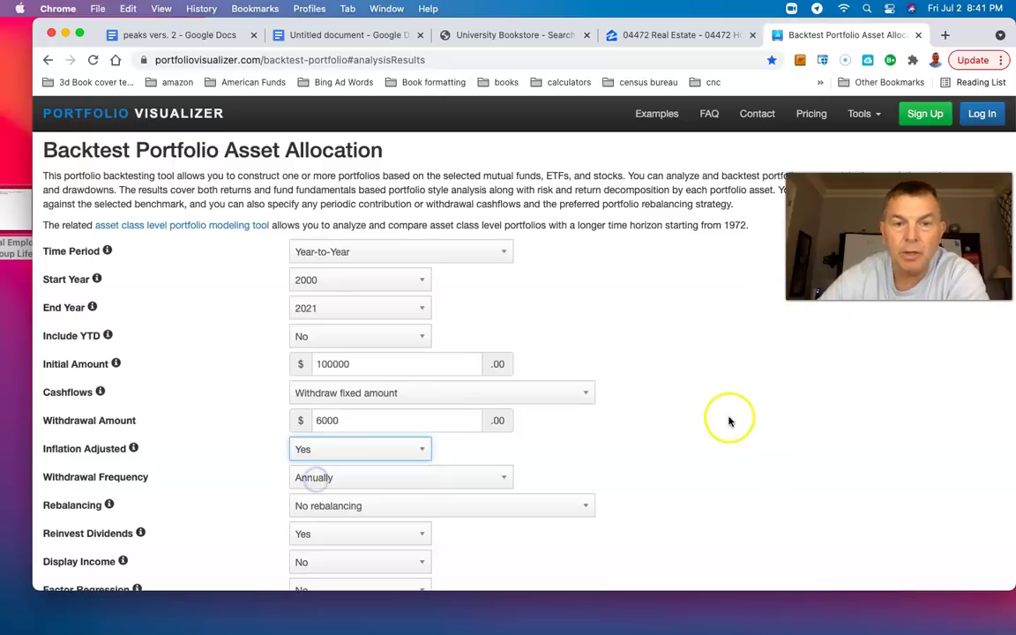
{"action": "left_click", "coordinate": [664, 438]}
{"action": "mouse_move", "coordinate": [133, 449]}
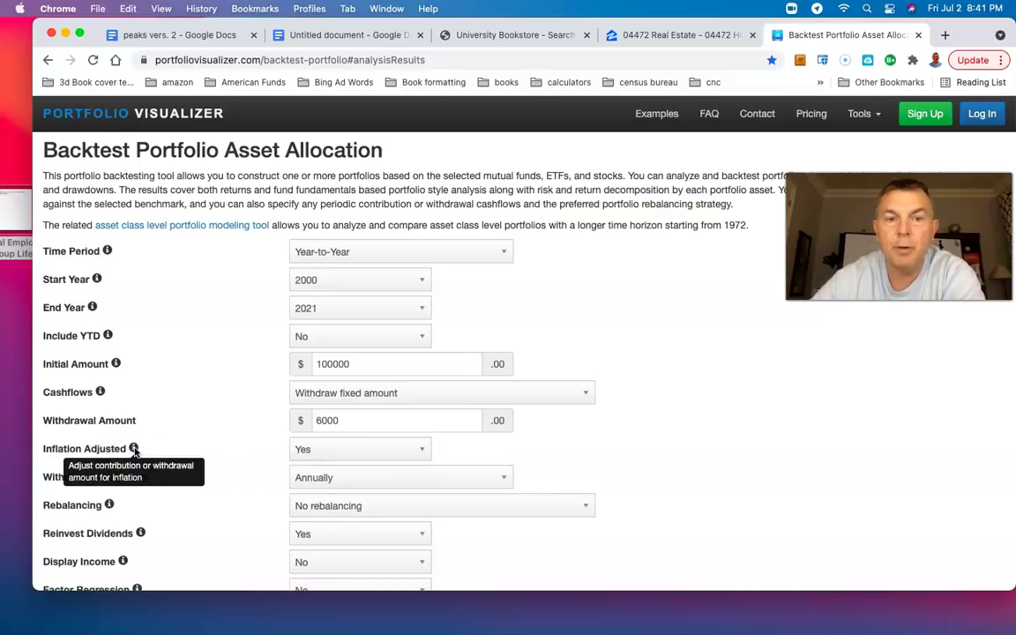
{"action": "left_click", "coordinate": [714, 465]}
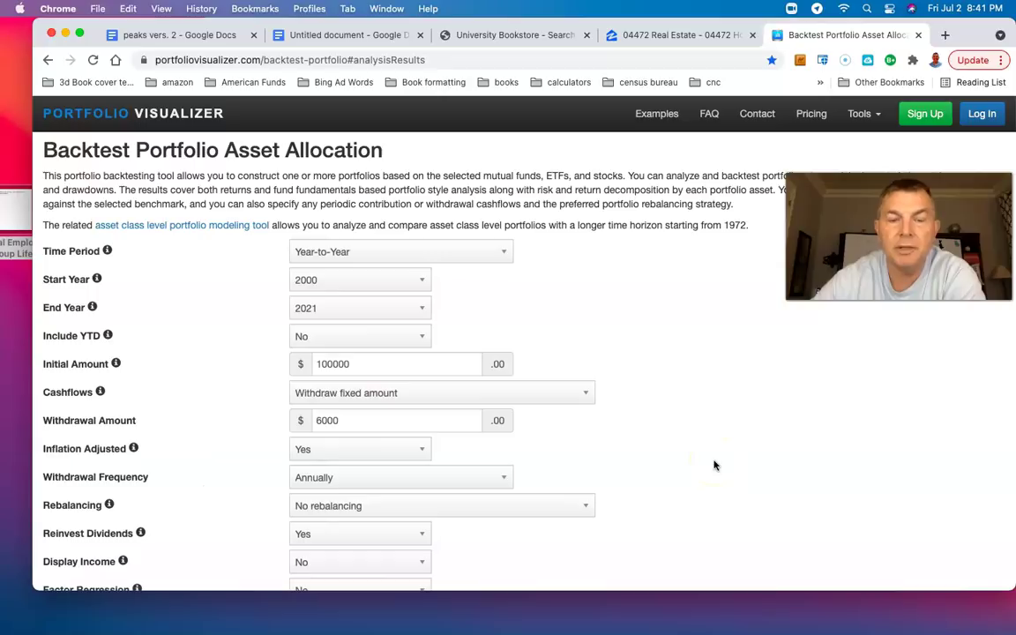
{"action": "left_click", "coordinate": [714, 465]}
- Run the portfolio analysis with the annual withdrawals and review the portfolio returns and growth chart
{"action": "scroll", "coordinate": [714, 465], "scroll_direction": "down", "scroll_amount": 4}
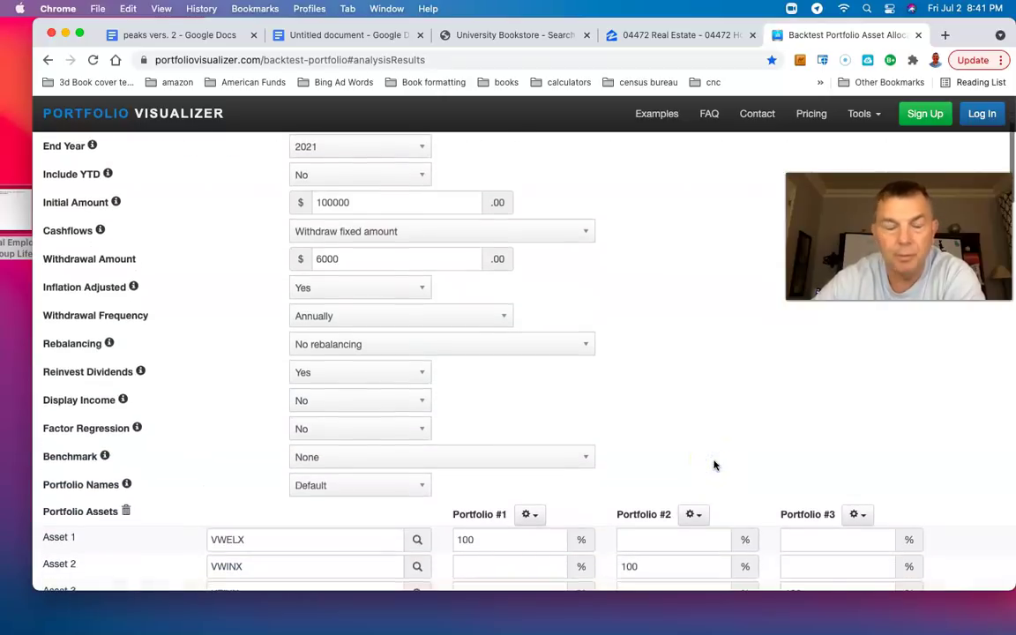
{"action": "scroll", "coordinate": [714, 465], "scroll_direction": "up", "scroll_amount": 3}
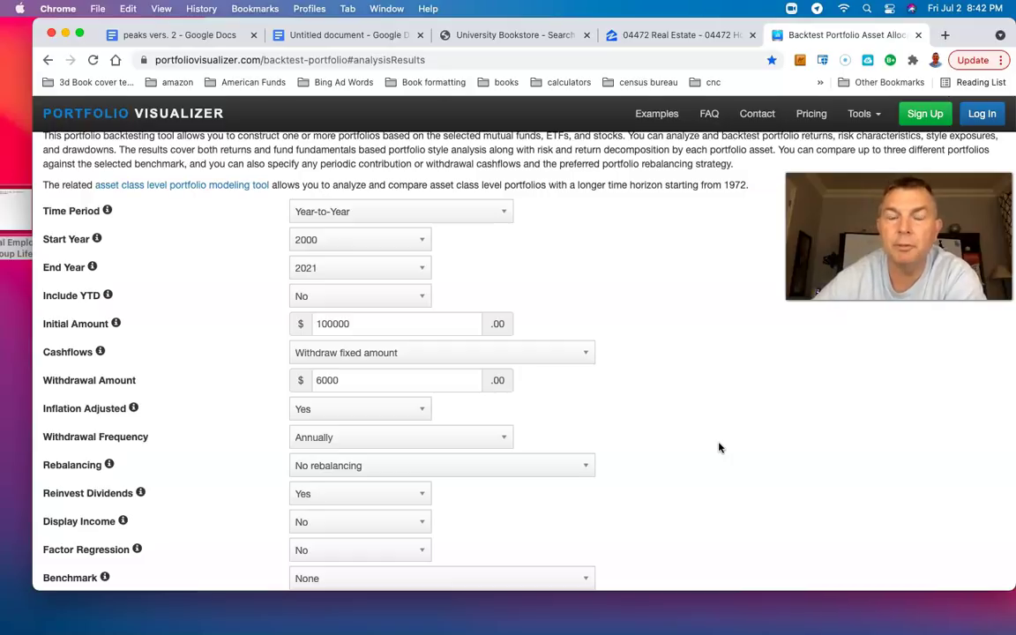
{"action": "scroll", "coordinate": [718, 448], "scroll_direction": "down", "scroll_amount": 10}
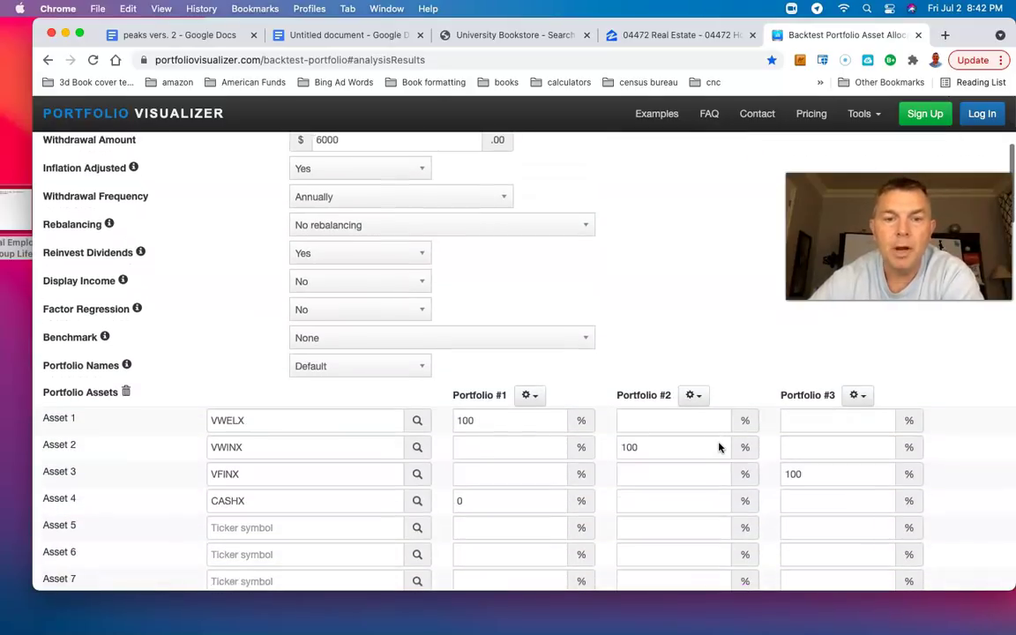
{"action": "scroll", "coordinate": [719, 448], "scroll_direction": "down", "scroll_amount": 4}
{"action": "left_click", "coordinate": [336, 418]}
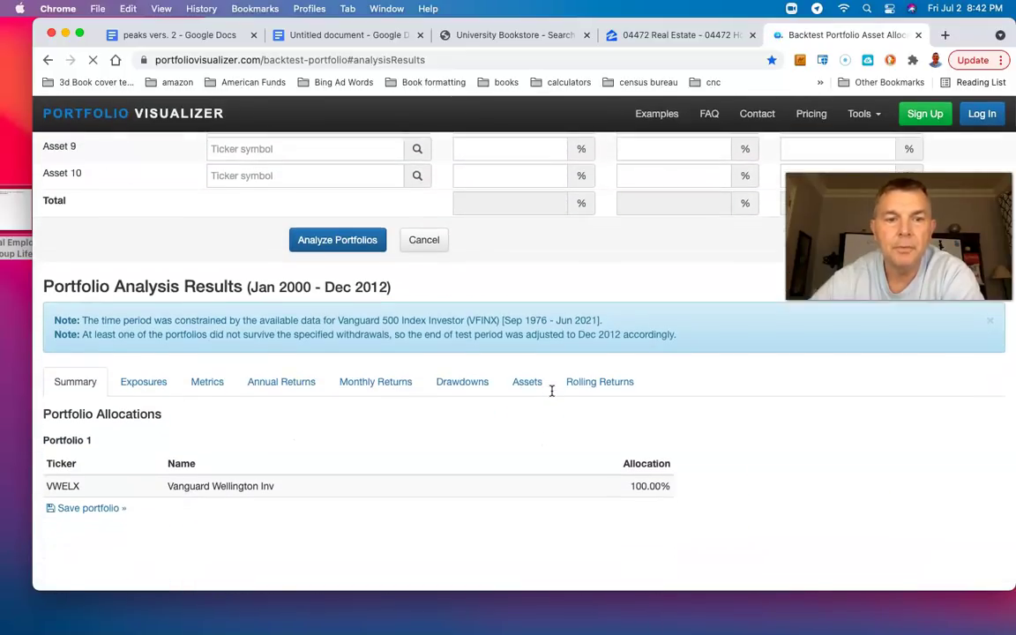
{"action": "scroll", "coordinate": [551, 391], "scroll_direction": "down", "scroll_amount": 10}
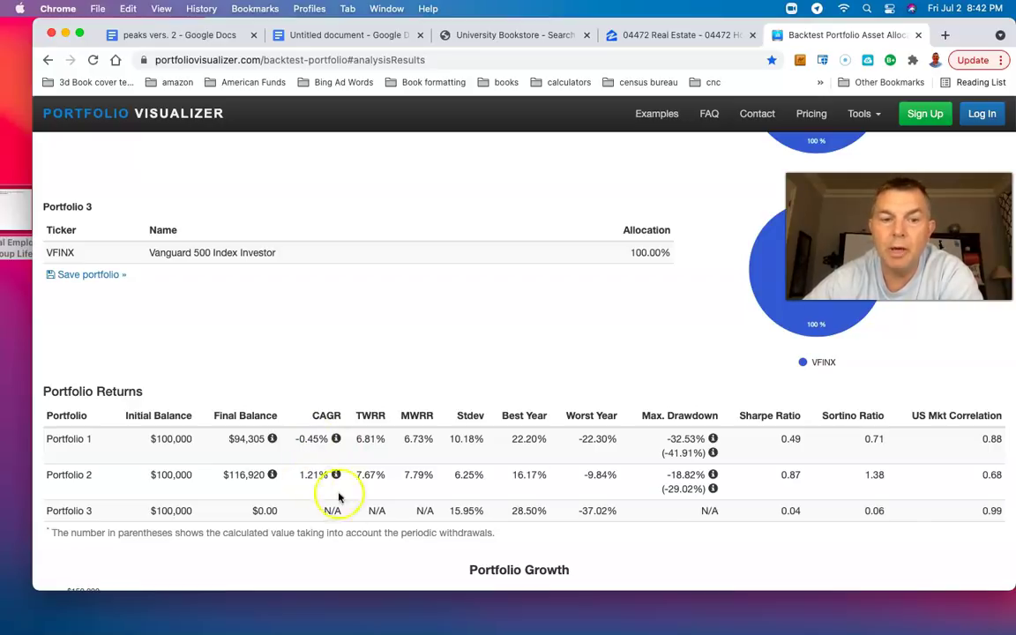
{"action": "scroll", "coordinate": [608, 466], "scroll_direction": "down", "scroll_amount": 3}
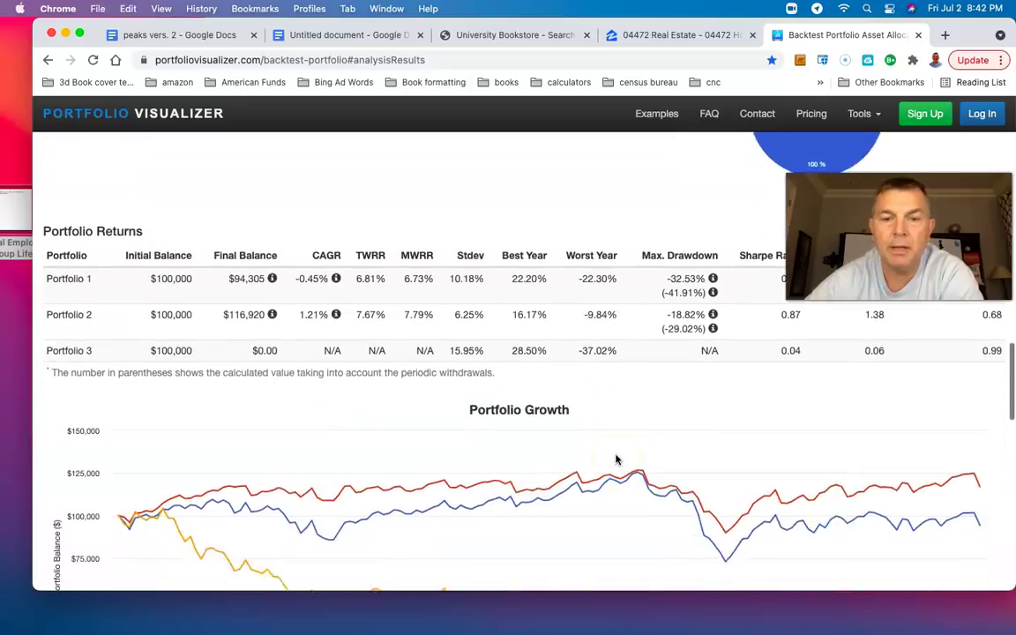
{"action": "scroll", "coordinate": [617, 459], "scroll_direction": "down", "scroll_amount": 3}
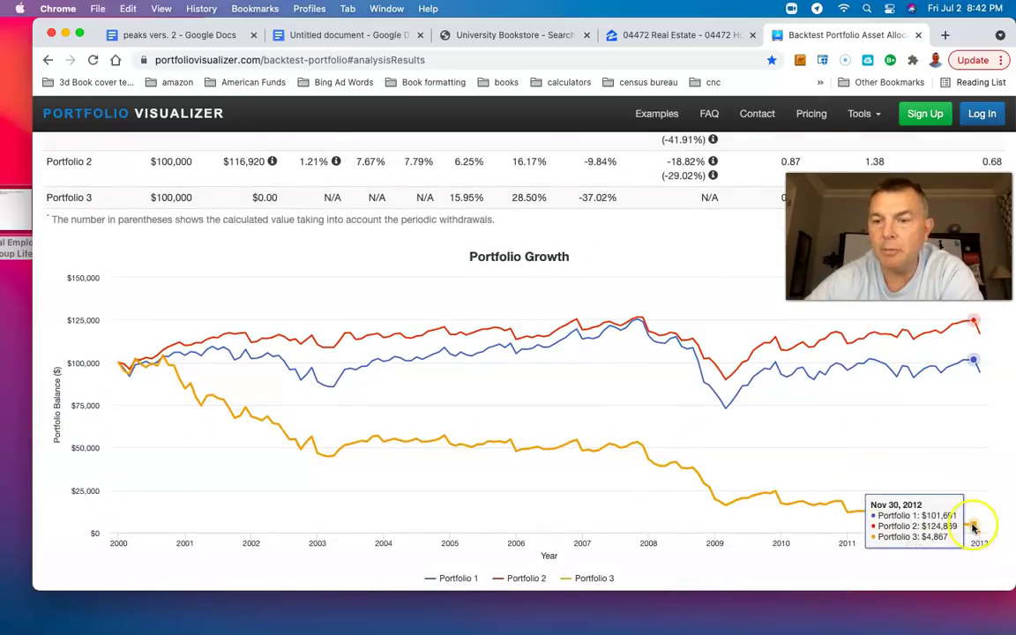
{"action": "scroll", "coordinate": [980, 476], "scroll_direction": "up", "scroll_amount": 1}
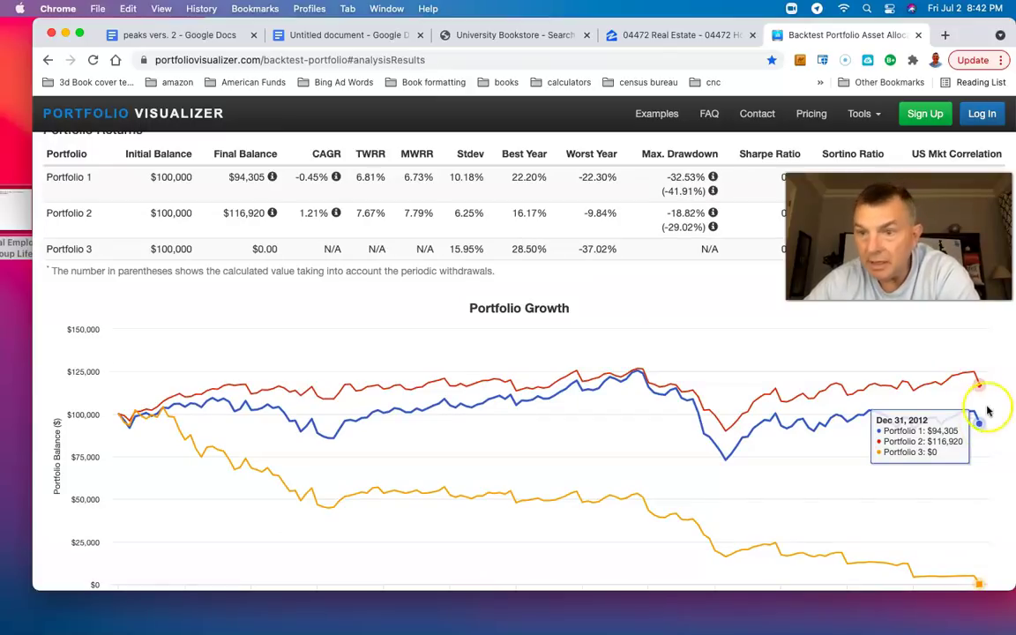
- Check the withdrawal settings, portfolio allocations, returns table and growth chart for the backtest starting in 2000
{"action": "scroll", "coordinate": [979, 388], "scroll_direction": "down", "scroll_amount": 1}
{"action": "scroll", "coordinate": [980, 380], "scroll_direction": "up", "scroll_amount": 10}
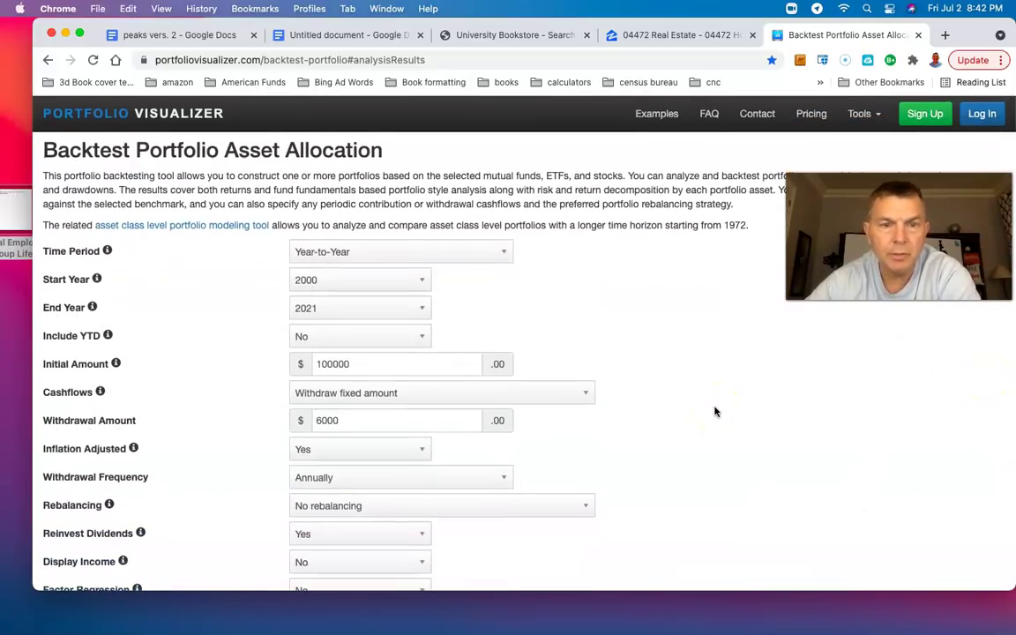
{"action": "scroll", "coordinate": [715, 411], "scroll_direction": "down", "scroll_amount": 15}
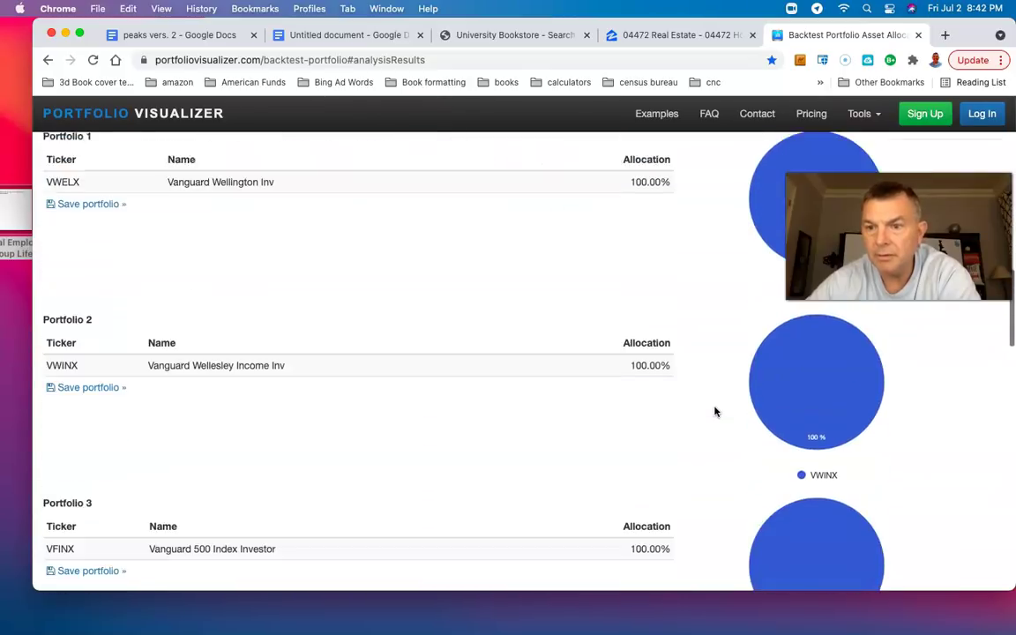
{"action": "scroll", "coordinate": [715, 412], "scroll_direction": "down", "scroll_amount": 10}
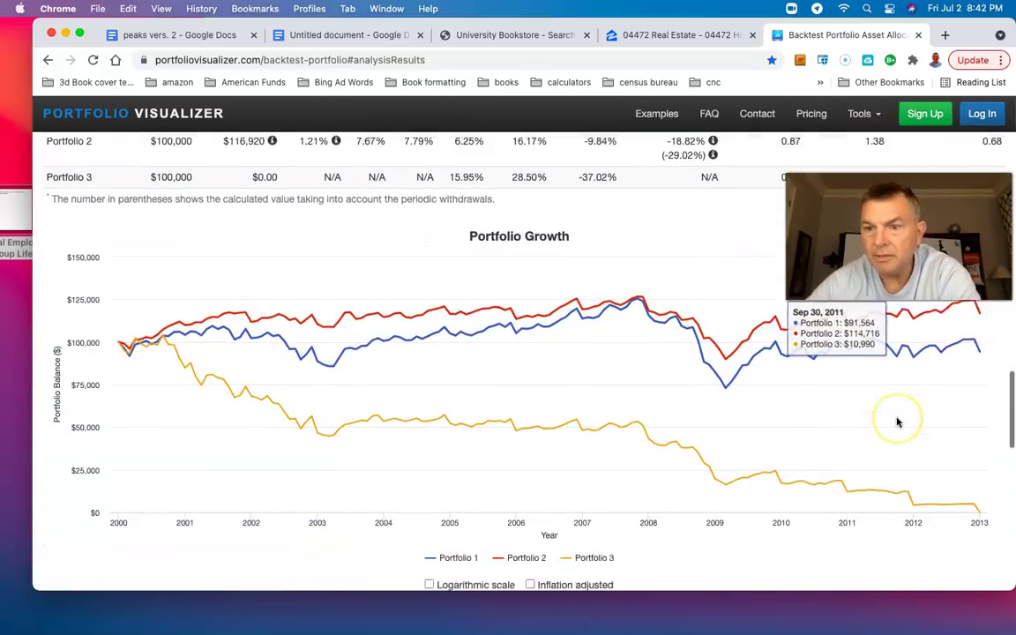
{"action": "scroll", "coordinate": [897, 424], "scroll_direction": "up", "scroll_amount": 3}
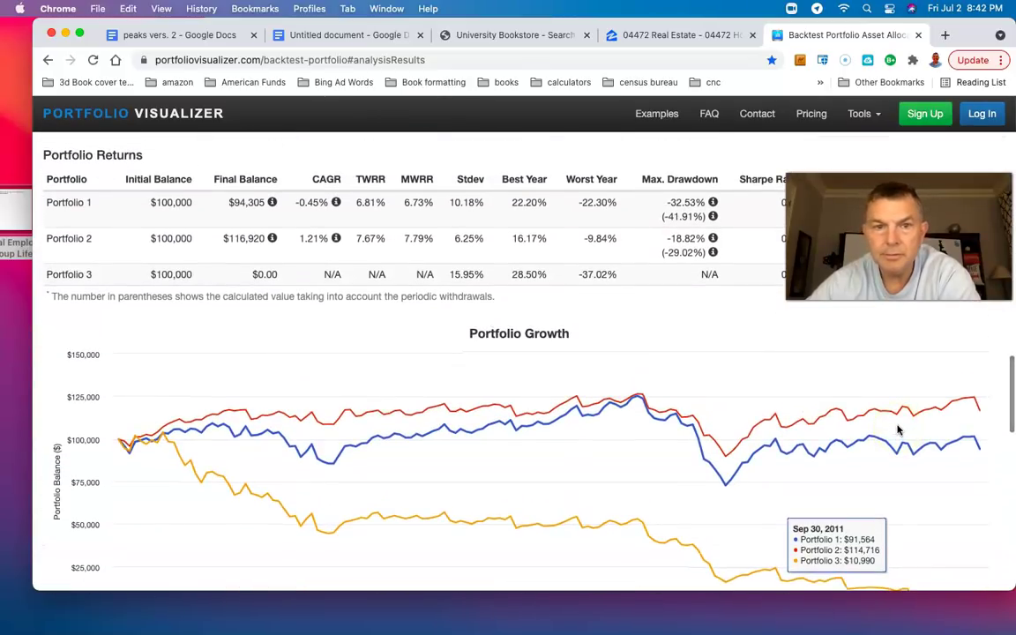
- Rerun the portfolio analysis with the same settings and review the growth chart, annual returns and trailing returns
{"action": "scroll", "coordinate": [898, 427], "scroll_direction": "up", "scroll_amount": 20}
{"action": "left_click", "coordinate": [650, 376]}
{"action": "scroll", "coordinate": [650, 377], "scroll_direction": "down", "scroll_amount": 10}
{"action": "left_click", "coordinate": [310, 256]}
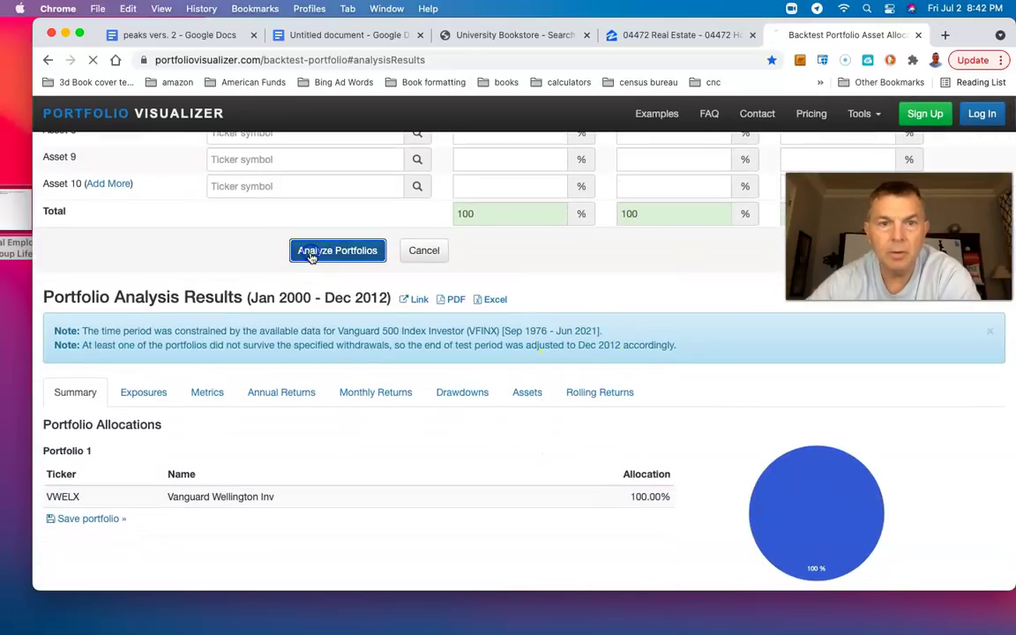
{"action": "left_click", "coordinate": [492, 296]}
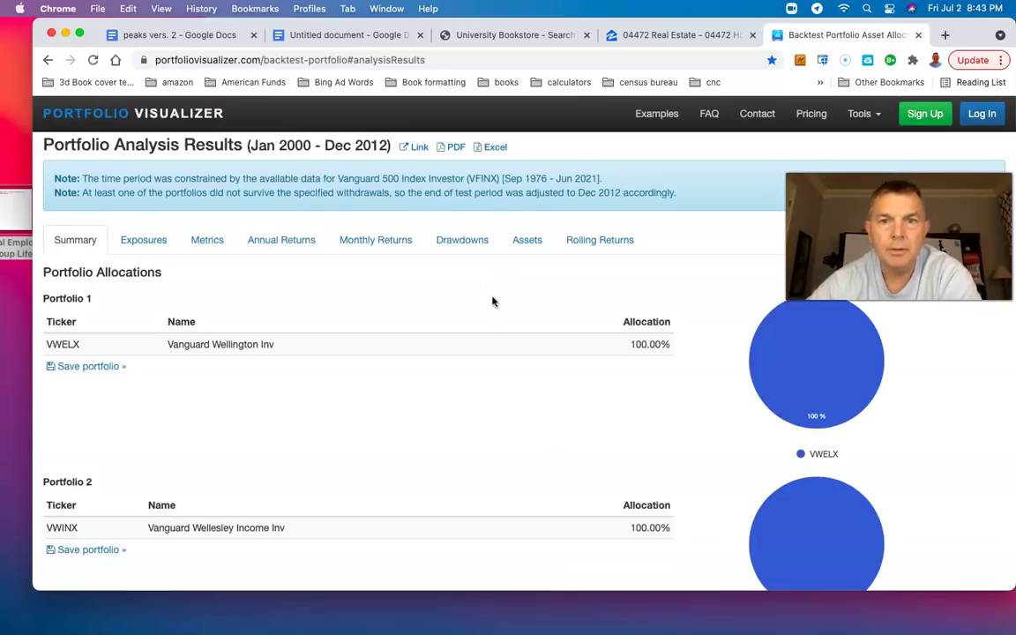
{"action": "scroll", "coordinate": [492, 302], "scroll_direction": "down", "scroll_amount": 10}
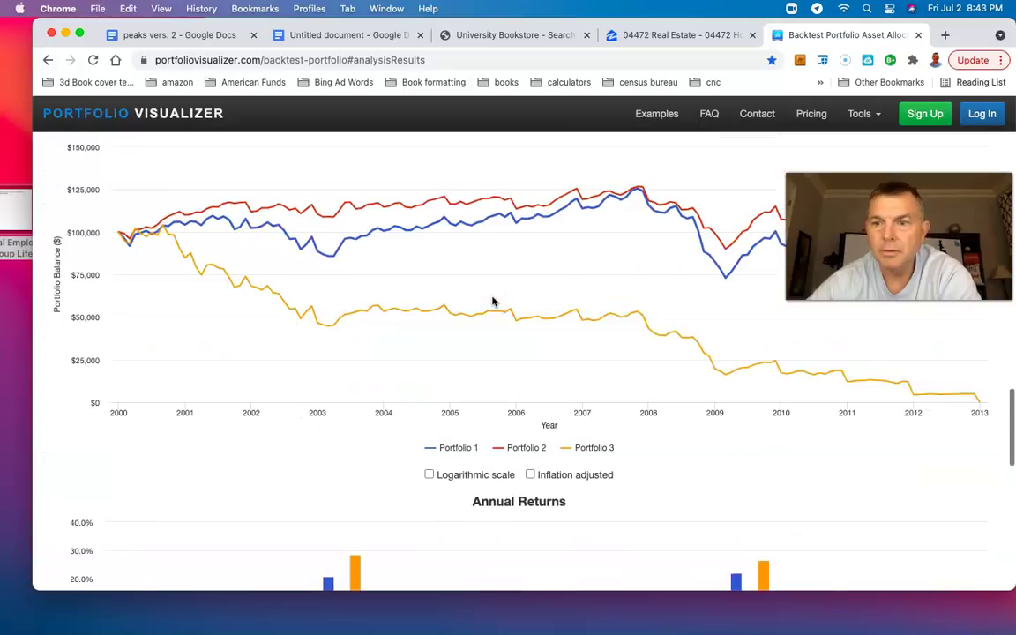
{"action": "scroll", "coordinate": [492, 302], "scroll_direction": "down", "scroll_amount": 5}
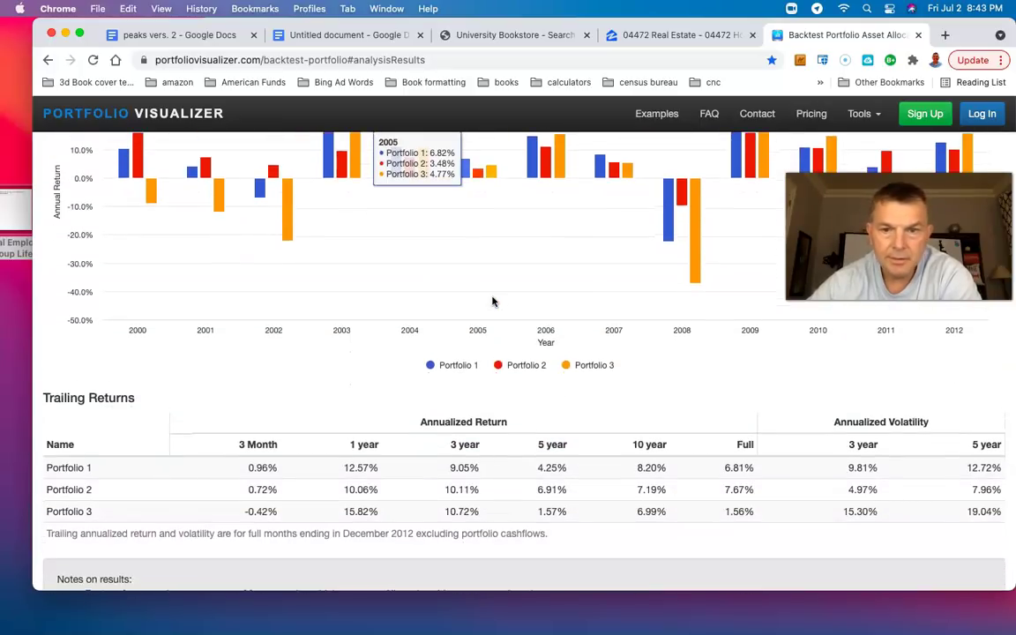
{"action": "scroll", "coordinate": [492, 301], "scroll_direction": "up", "scroll_amount": 8}
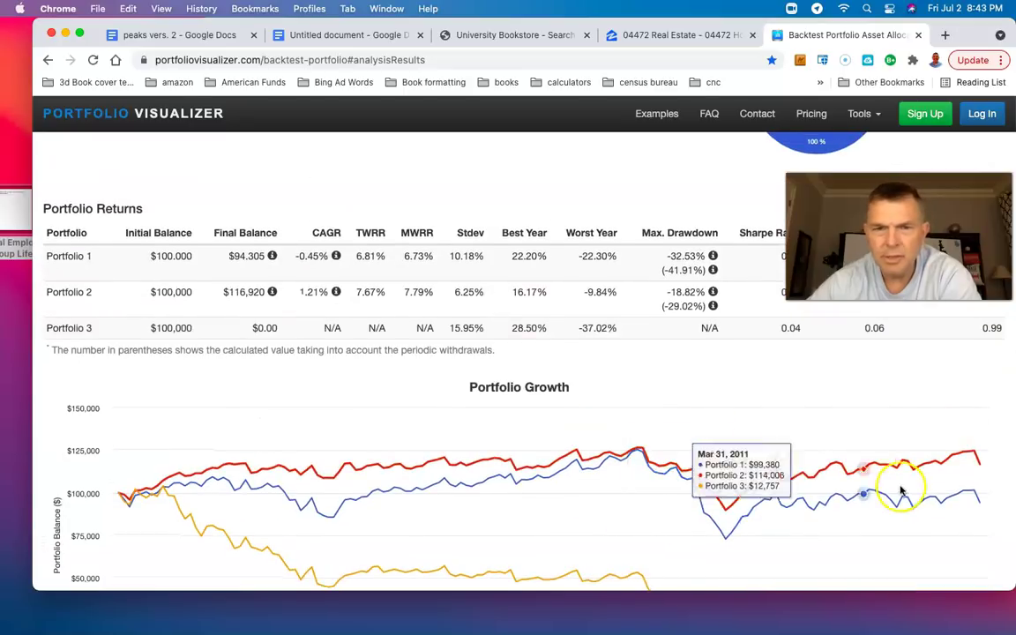
{"action": "scroll", "coordinate": [900, 491], "scroll_direction": "down", "scroll_amount": 3}
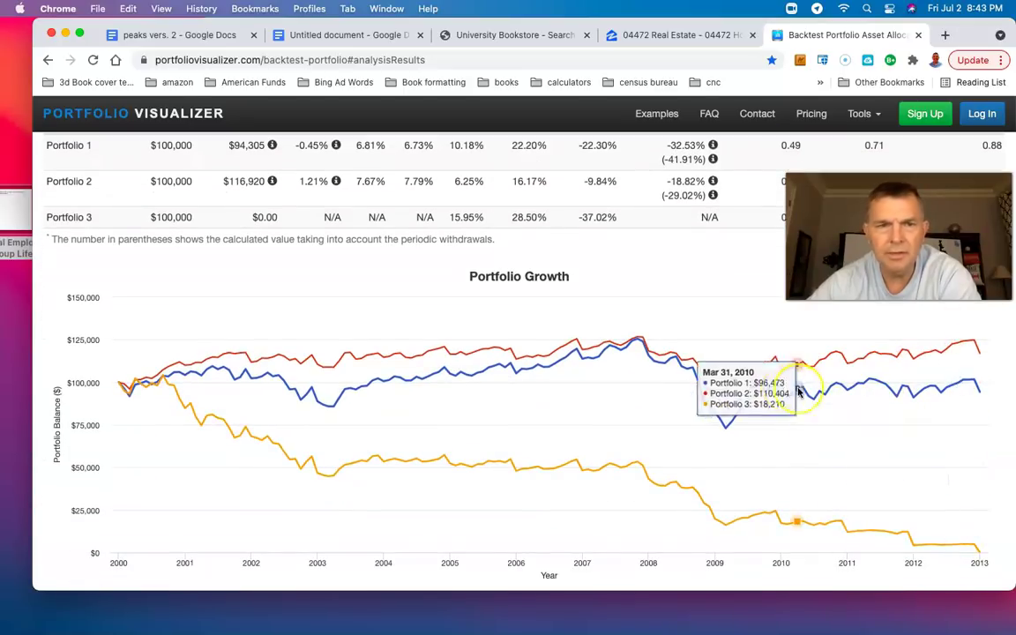
- Set the VFINX allocation in Portfolio #3 to 0%
{"action": "scroll", "coordinate": [798, 393], "scroll_direction": "up", "scroll_amount": 15}
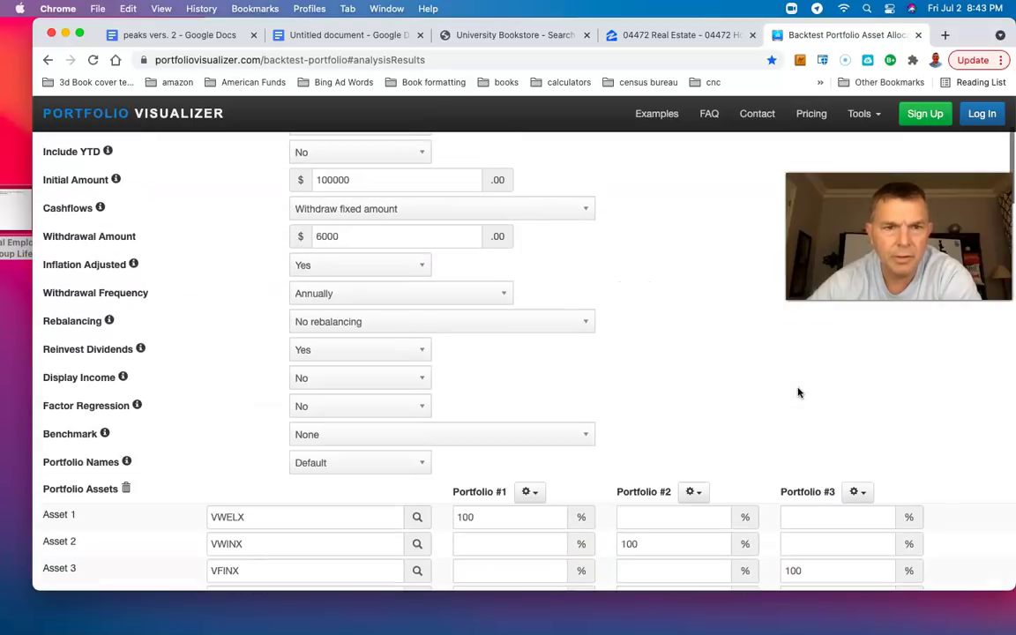
{"action": "scroll", "coordinate": [737, 381], "scroll_direction": "down", "scroll_amount": 2}
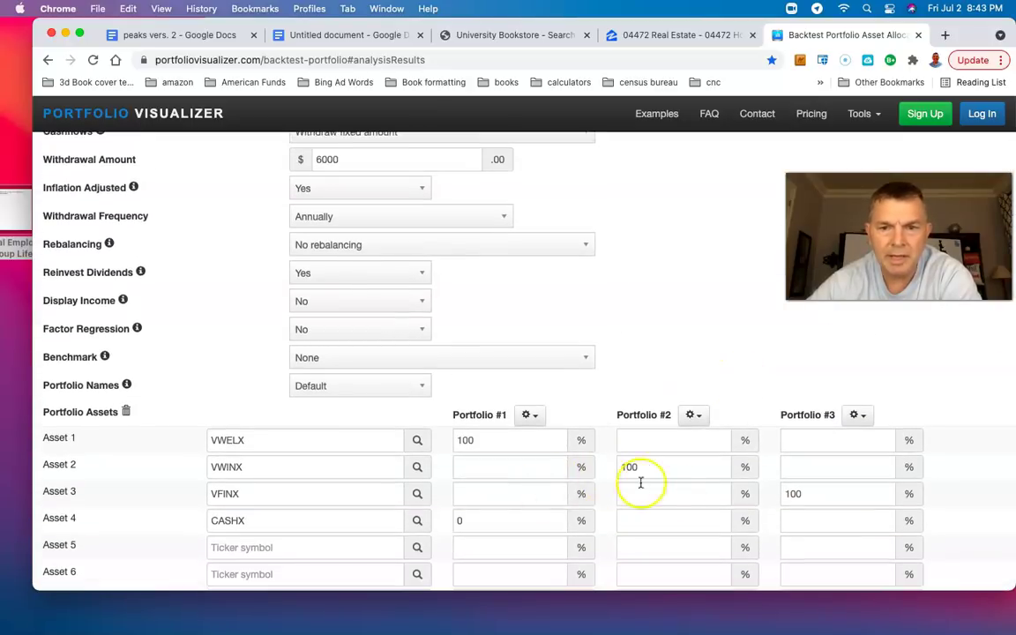
{"action": "scroll", "coordinate": [832, 492], "scroll_direction": "up", "scroll_amount": 6}
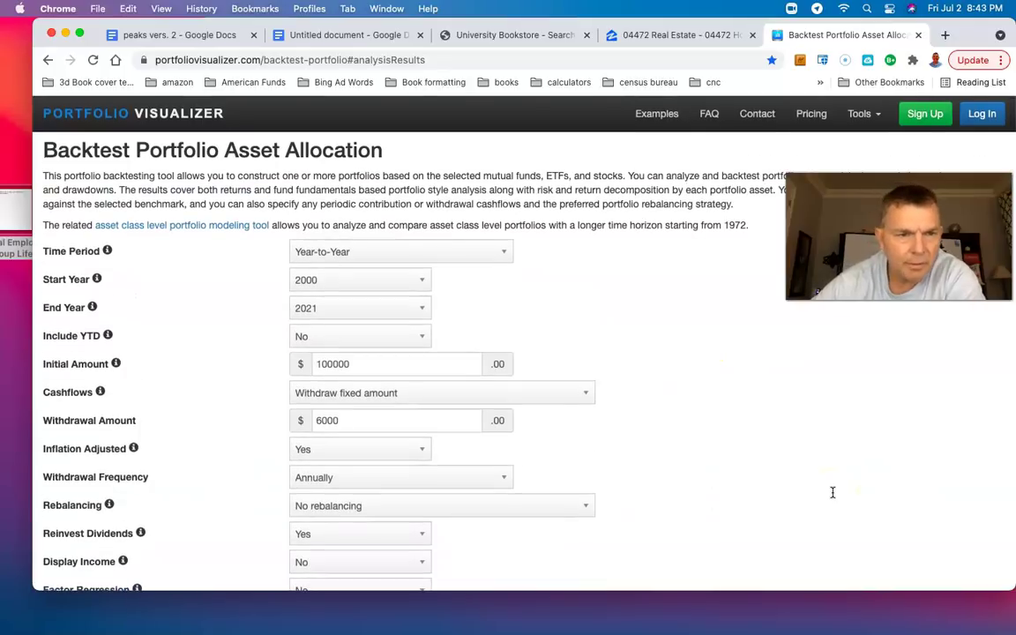
{"action": "scroll", "coordinate": [831, 492], "scroll_direction": "down", "scroll_amount": 5}
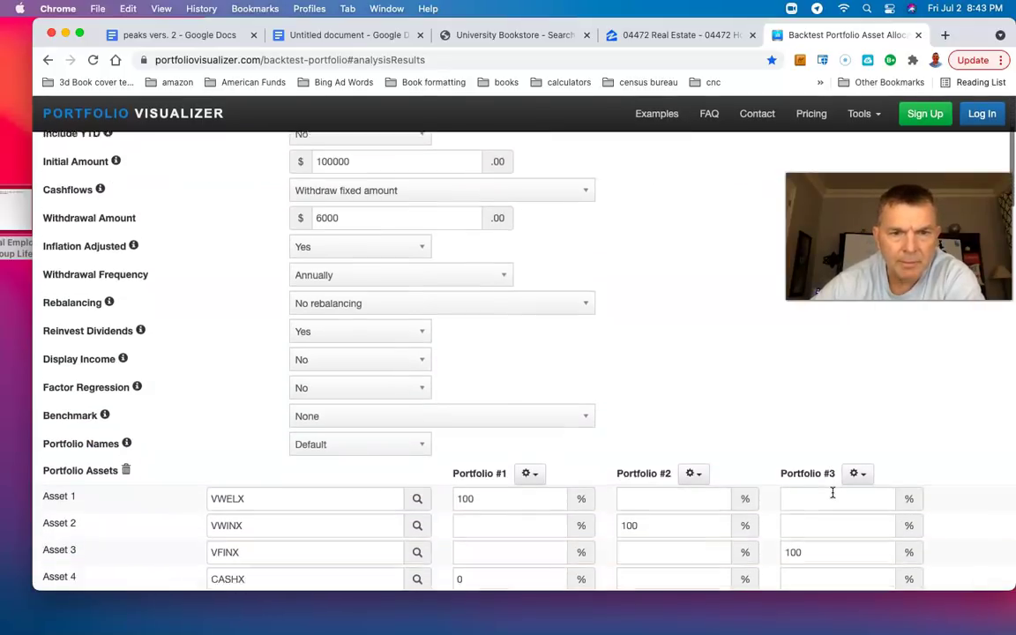
{"action": "scroll", "coordinate": [831, 492], "scroll_direction": "down", "scroll_amount": 3}
{"action": "left_click", "coordinate": [839, 448]}
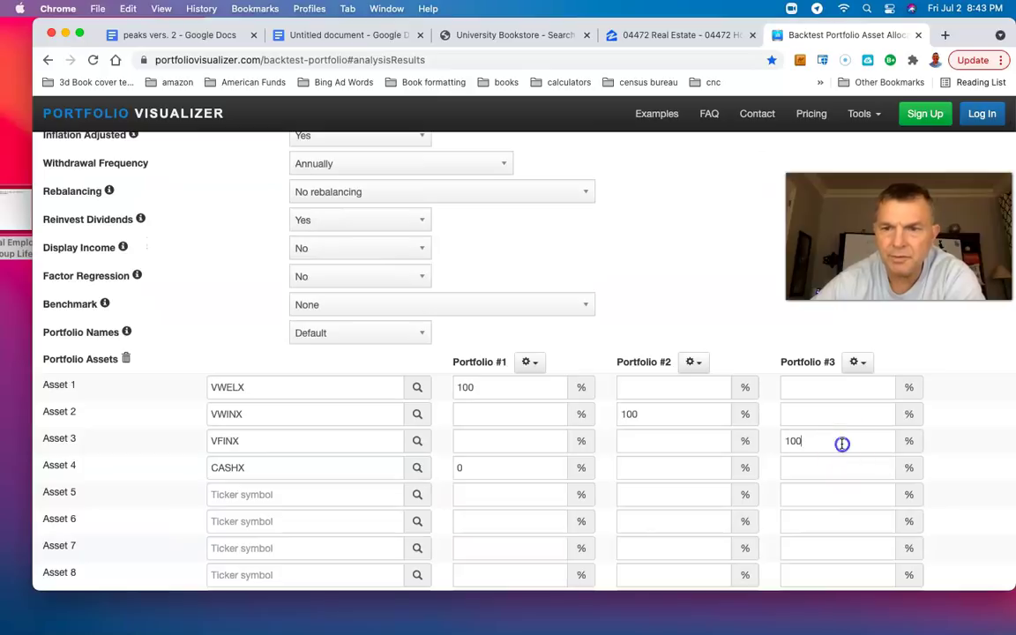
{"action": "double_click", "coordinate": [843, 443]}
{"action": "type", "text": "0"}
- Run the portfolio analysis for the VWELX and VWINX portfolios only and bring up their growth chart
{"action": "scroll", "coordinate": [701, 418], "scroll_direction": "down", "scroll_amount": 8}
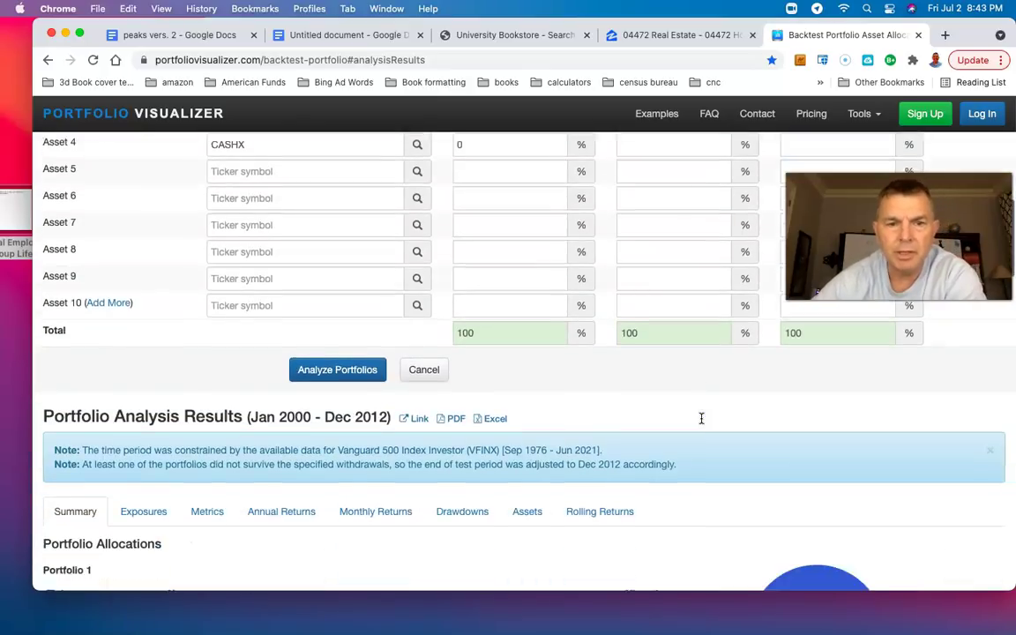
{"action": "left_click", "coordinate": [335, 351]}
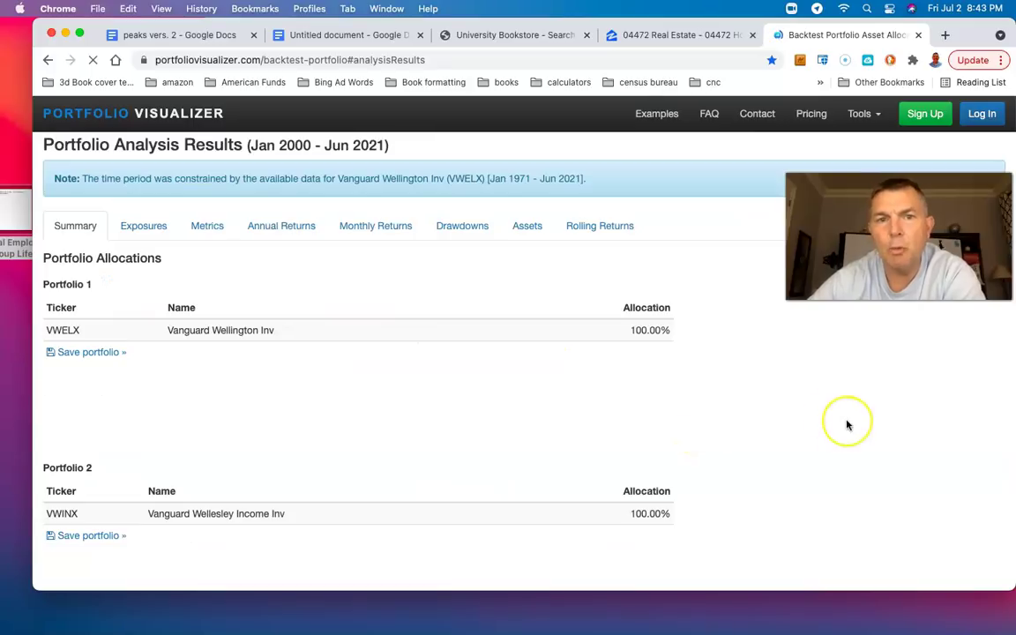
{"action": "scroll", "coordinate": [640, 433], "scroll_direction": "down", "scroll_amount": 1}
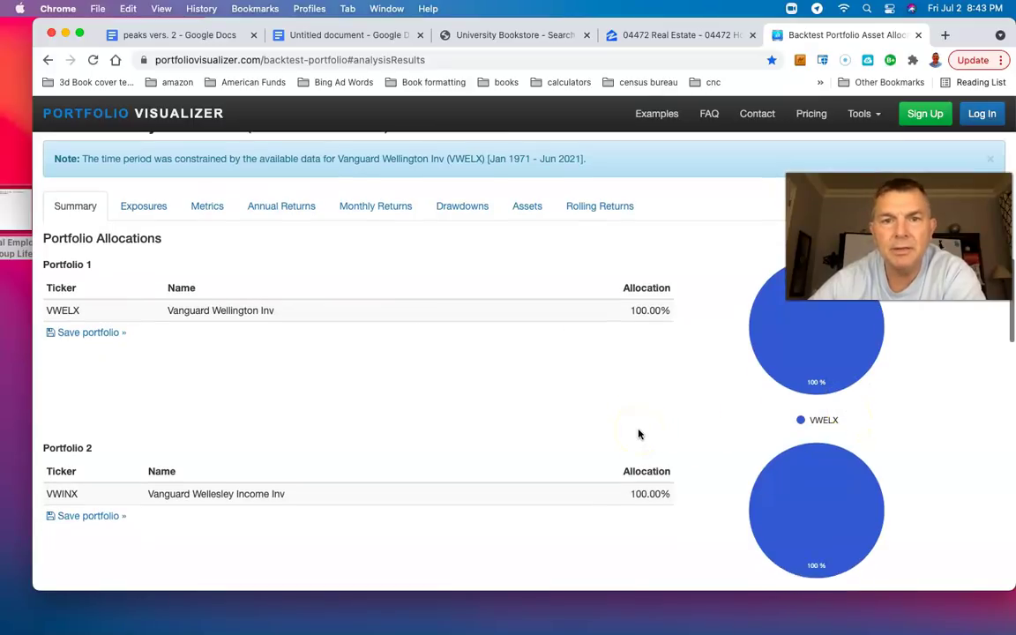
{"action": "scroll", "coordinate": [639, 433], "scroll_direction": "down", "scroll_amount": 10}
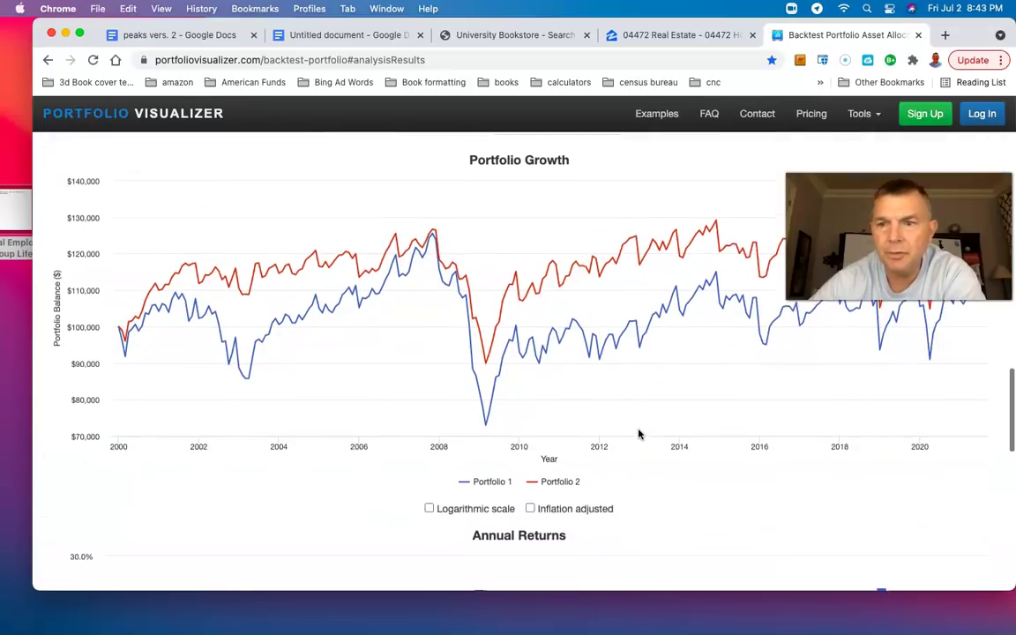
- Review the backtest settings and allocations, and read the growth chart's June 2021 balances and its 2009 low
{"action": "scroll", "coordinate": [640, 433], "scroll_direction": "up", "scroll_amount": 3}
{"action": "scroll", "coordinate": [640, 433], "scroll_direction": "up", "scroll_amount": 15}
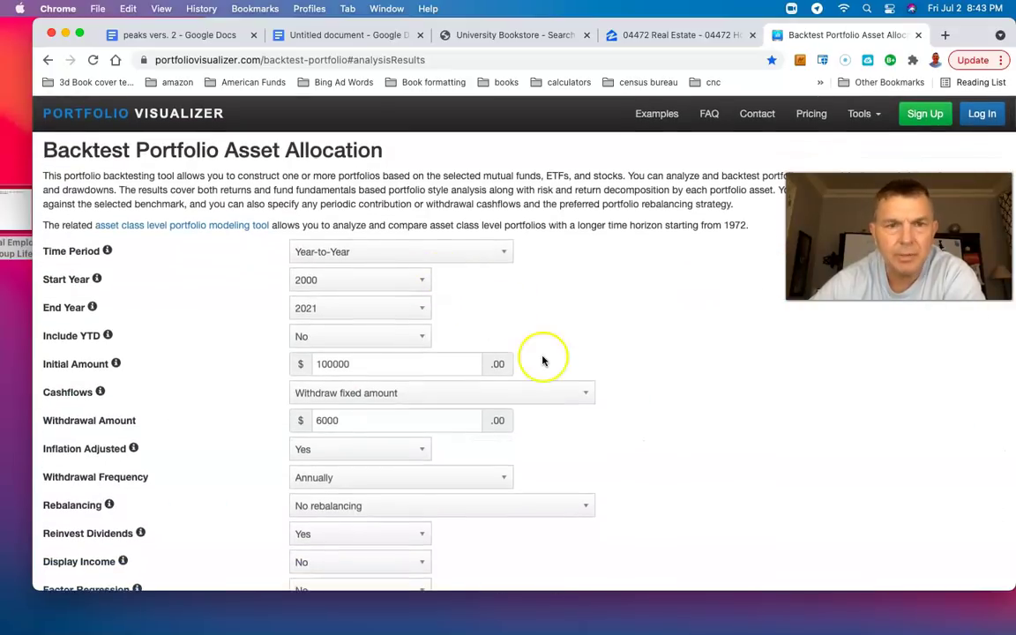
{"action": "scroll", "coordinate": [476, 356], "scroll_direction": "down", "scroll_amount": 6}
{"action": "scroll", "coordinate": [542, 359], "scroll_direction": "down", "scroll_amount": 2}
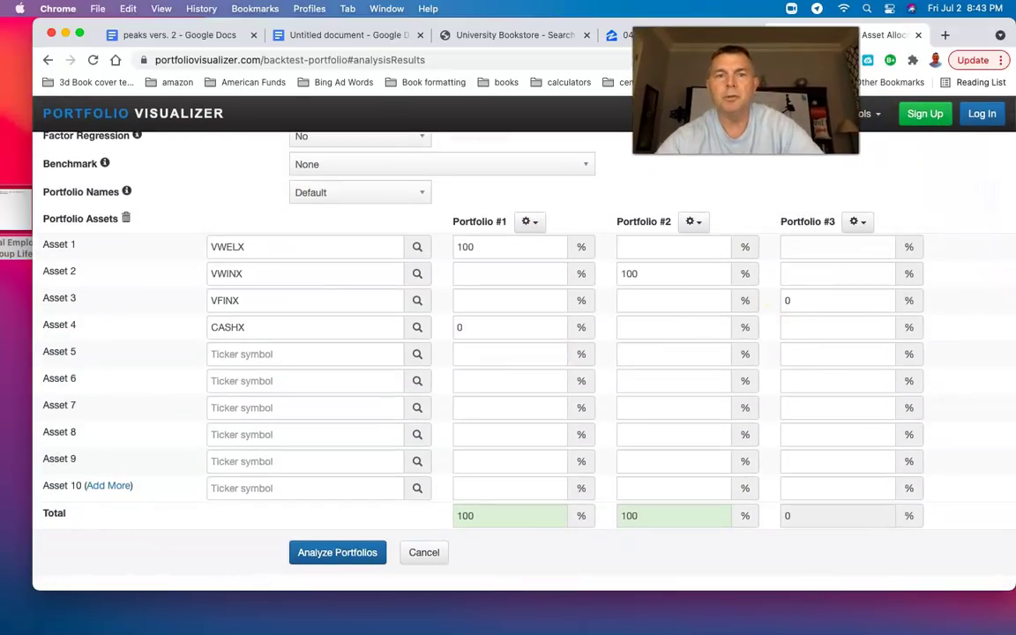
{"action": "scroll", "coordinate": [783, 325], "scroll_direction": "down", "scroll_amount": 1}
{"action": "scroll", "coordinate": [783, 325], "scroll_direction": "down", "scroll_amount": 15}
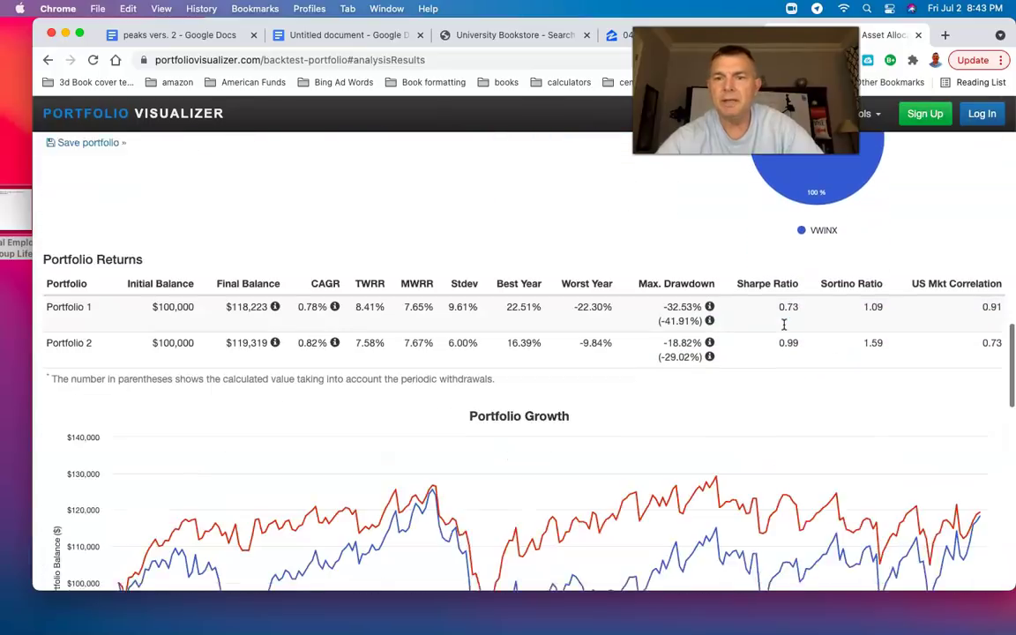
{"action": "scroll", "coordinate": [784, 324], "scroll_direction": "down", "scroll_amount": 1}
{"action": "mouse_move", "coordinate": [982, 313]}
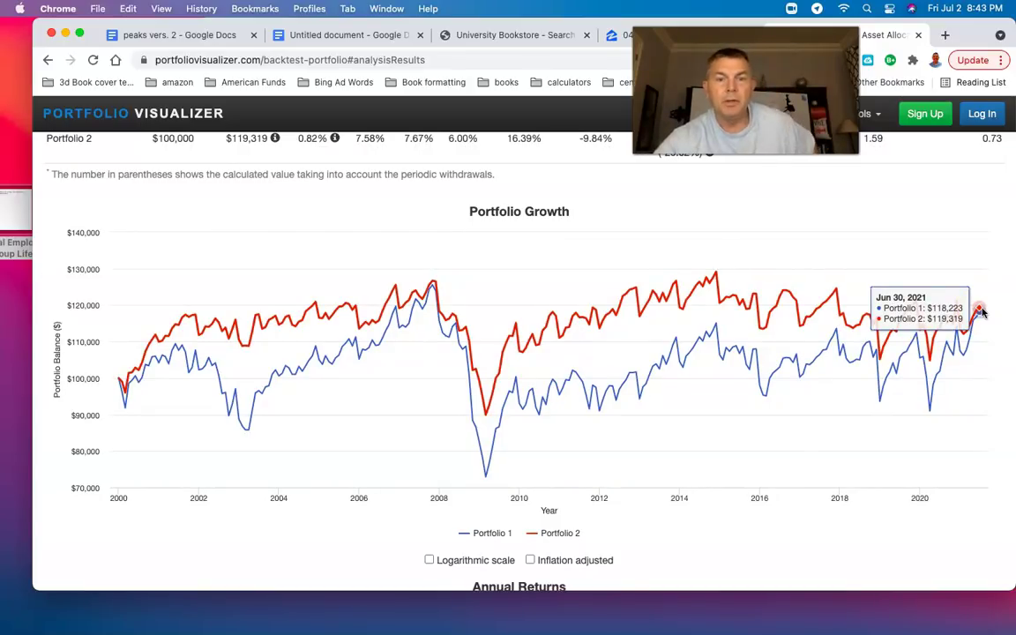
{"action": "mouse_move", "coordinate": [485, 479]}
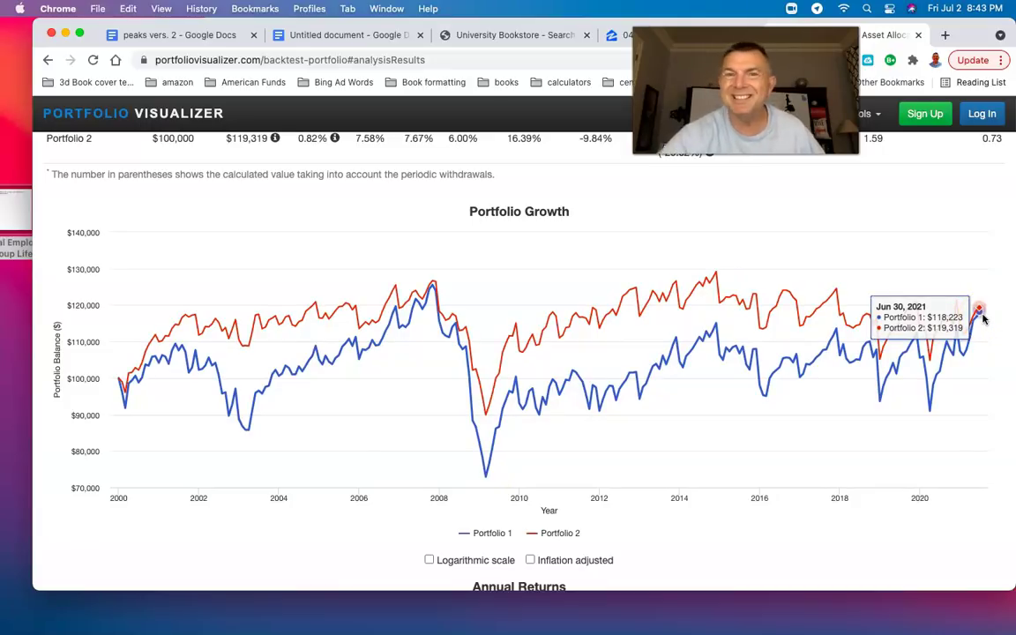
- Compare the two portfolios' returns, standard deviation and drawdown, and examine the growth chart around the 2008–2009 drop and at its end
{"action": "scroll", "coordinate": [642, 325], "scroll_direction": "up", "scroll_amount": 15}
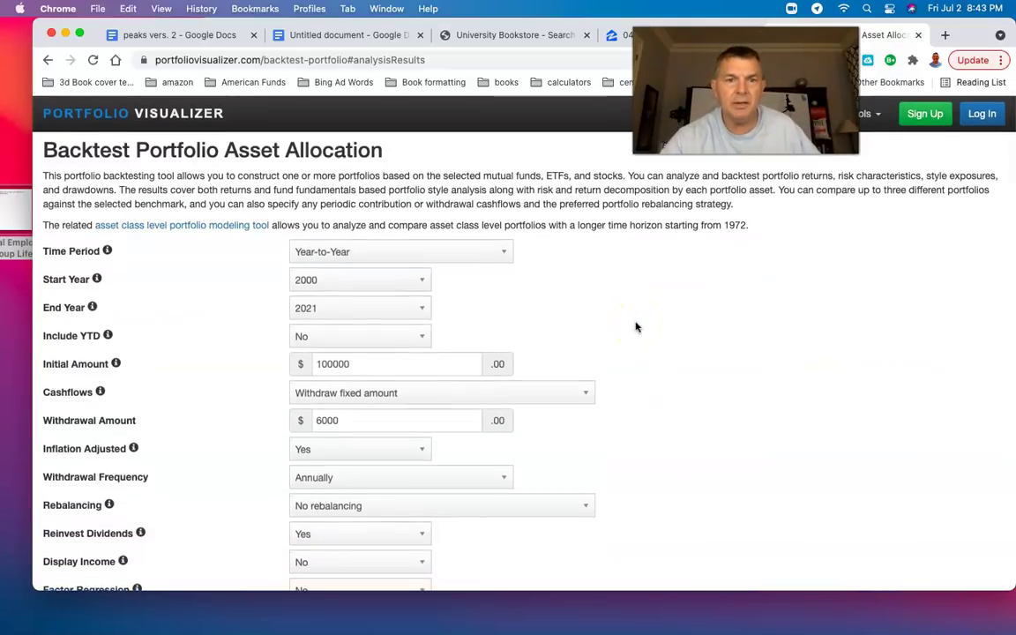
{"action": "scroll", "coordinate": [819, 457], "scroll_direction": "down", "scroll_amount": 15}
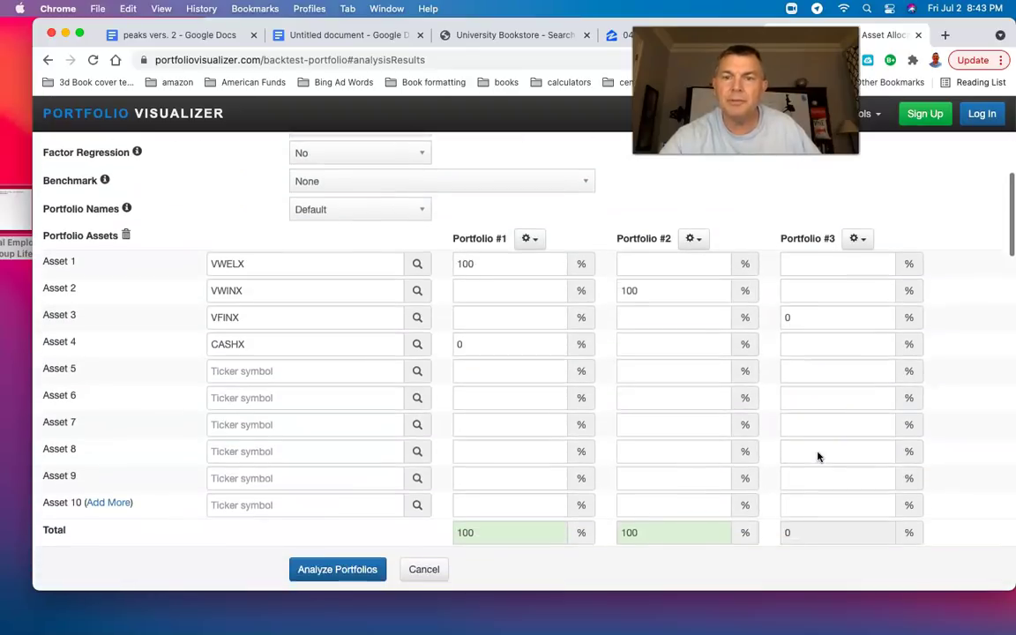
{"action": "scroll", "coordinate": [818, 457], "scroll_direction": "down", "scroll_amount": 10}
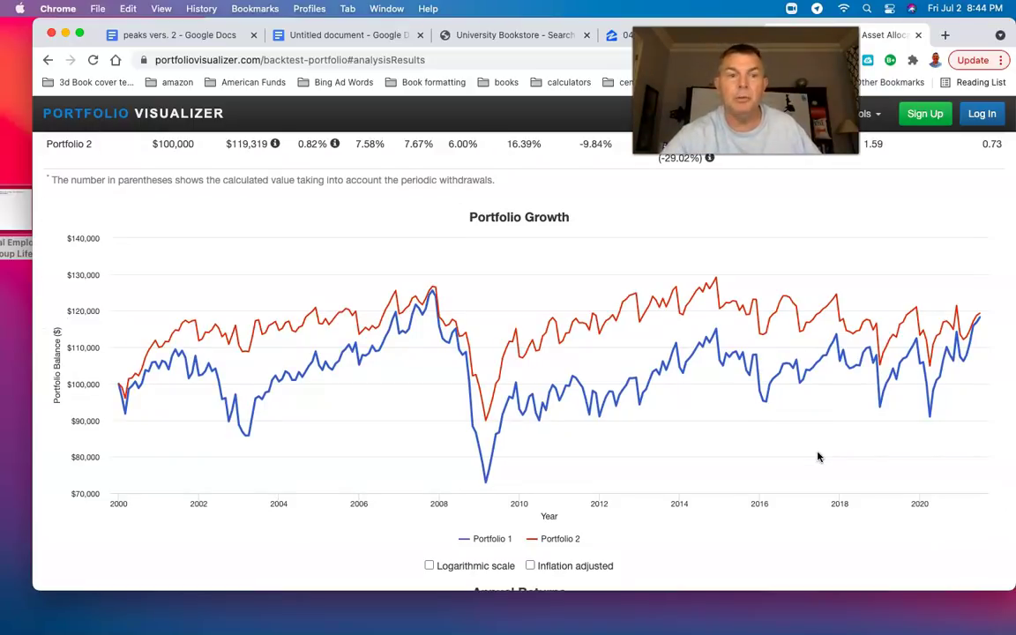
{"action": "mouse_move", "coordinate": [431, 294]}
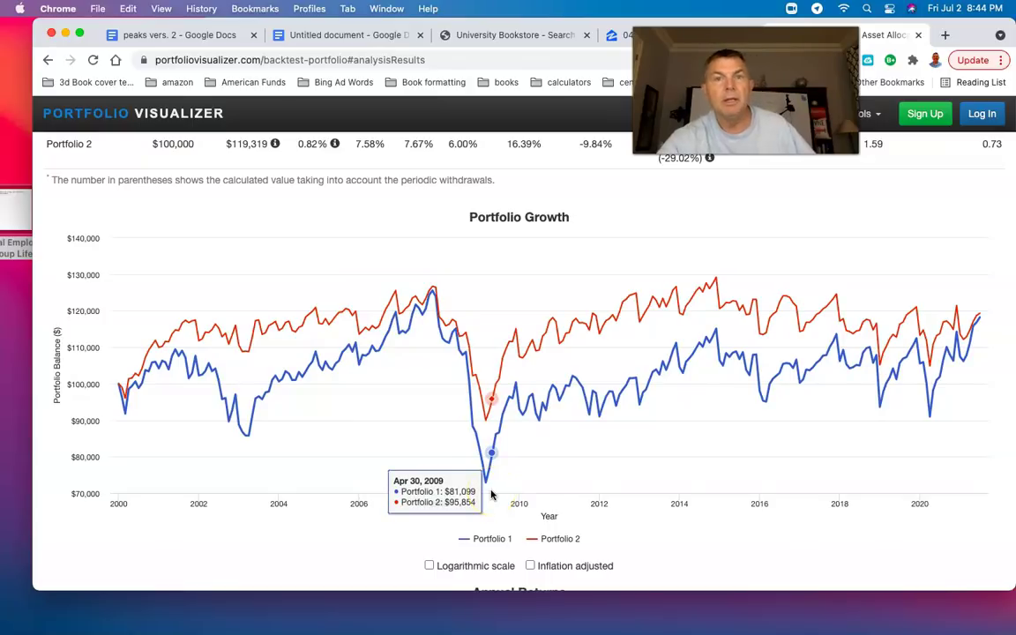
{"action": "scroll", "coordinate": [563, 379], "scroll_direction": "up", "scroll_amount": 3}
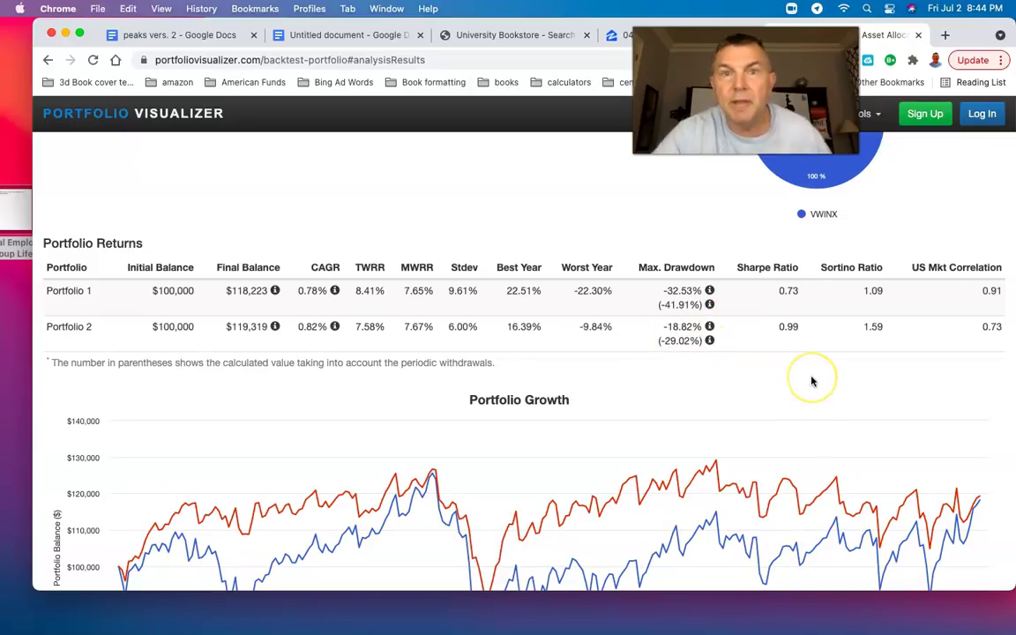
{"action": "scroll", "coordinate": [812, 383], "scroll_direction": "down", "scroll_amount": 3}
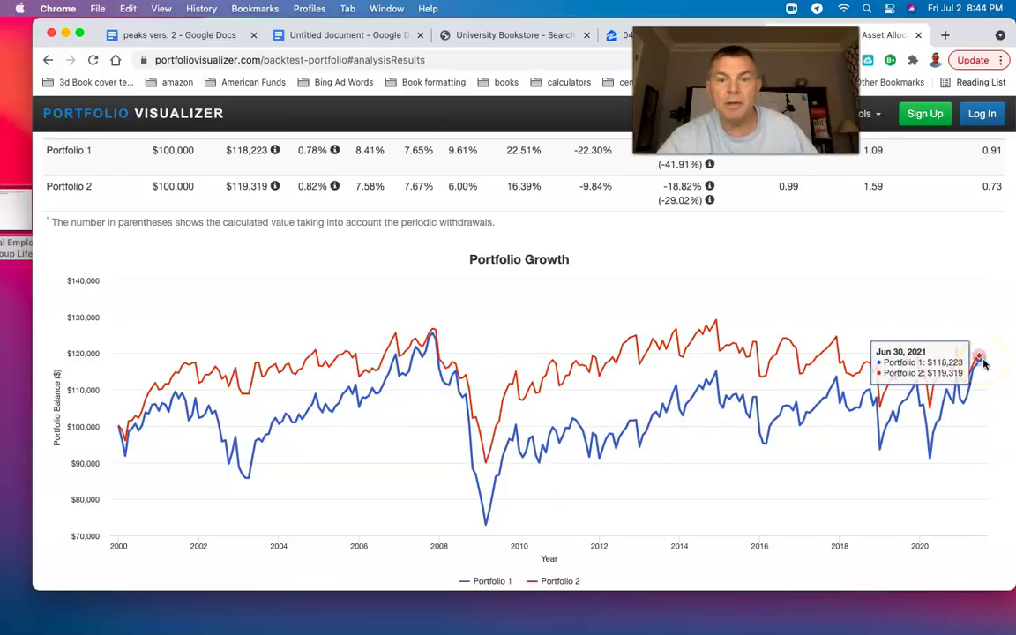
{"action": "scroll", "coordinate": [985, 364], "scroll_direction": "up", "scroll_amount": 2}
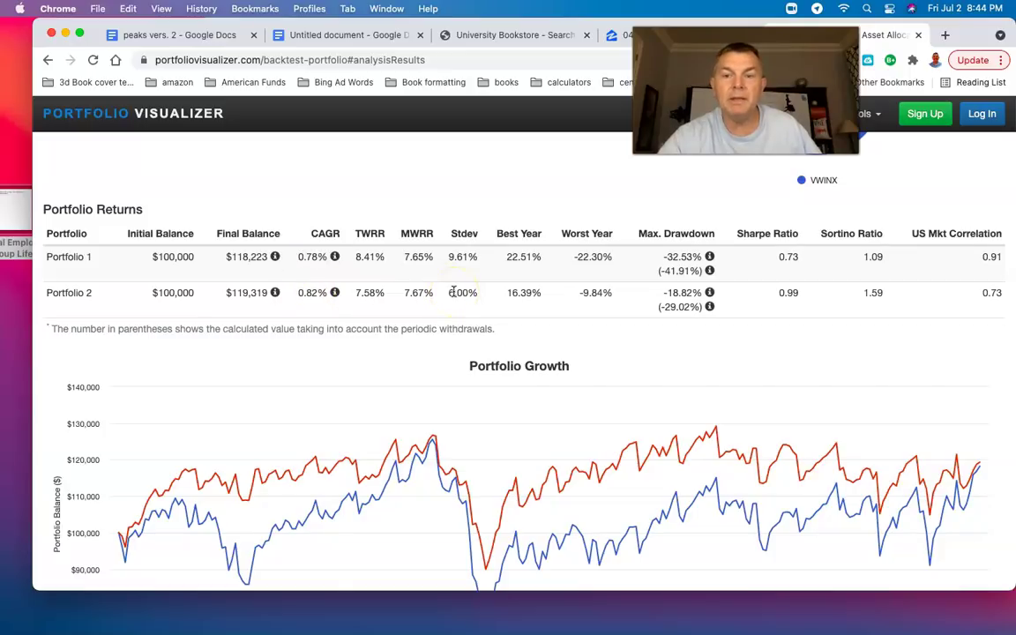
- Set the backtest's end year to 2009 and rerun the portfolio analysis
{"action": "scroll", "coordinate": [453, 291], "scroll_direction": "up", "scroll_amount": 15}
{"action": "left_click", "coordinate": [355, 308]}
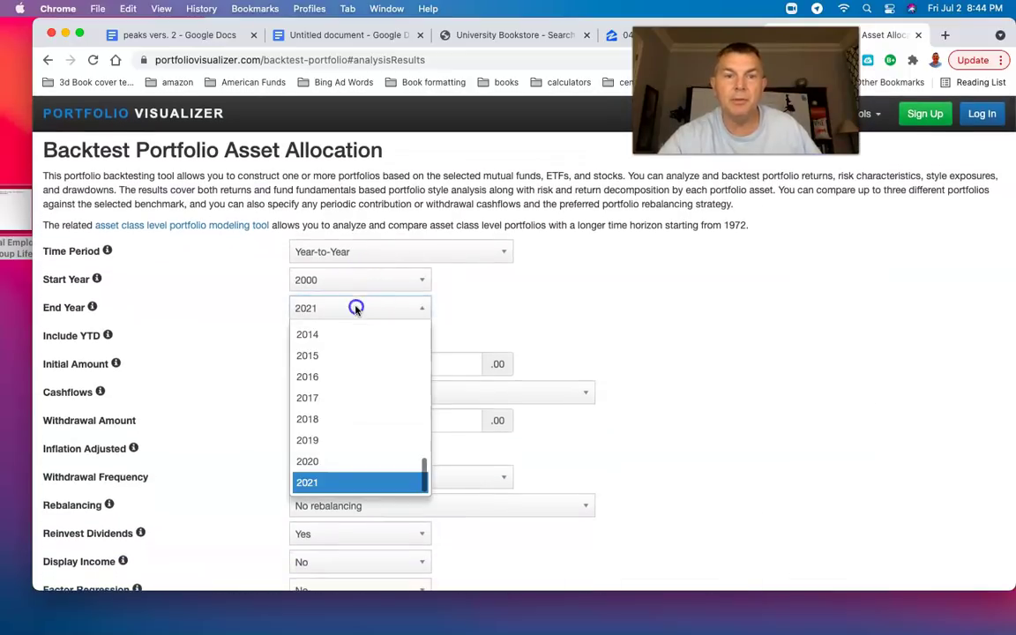
{"action": "scroll", "coordinate": [363, 398], "scroll_direction": "up", "scroll_amount": 3}
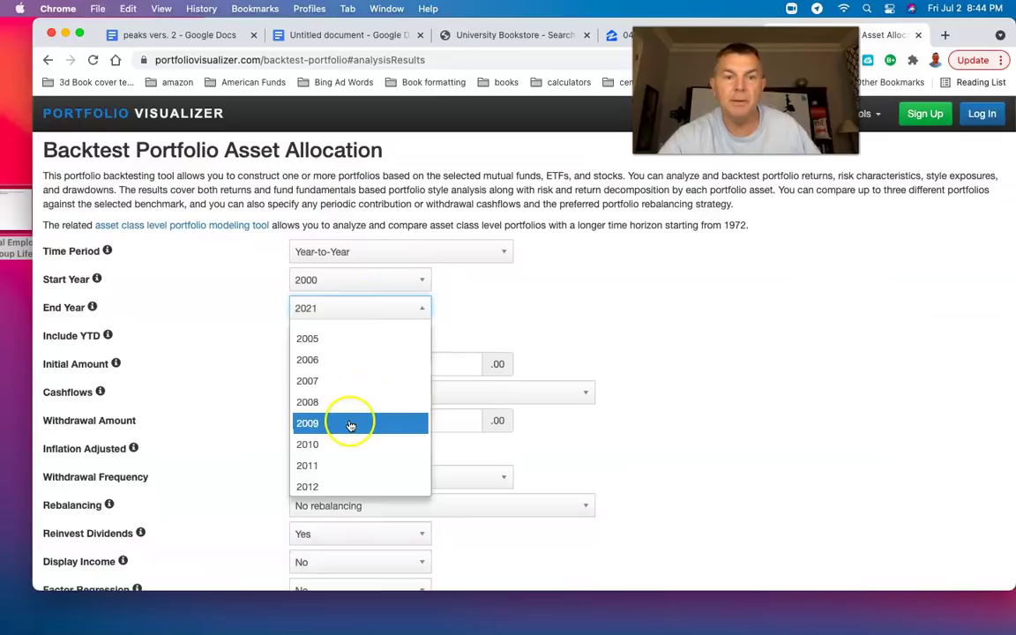
{"action": "left_click", "coordinate": [350, 424]}
{"action": "scroll", "coordinate": [351, 420], "scroll_direction": "down", "scroll_amount": 10}
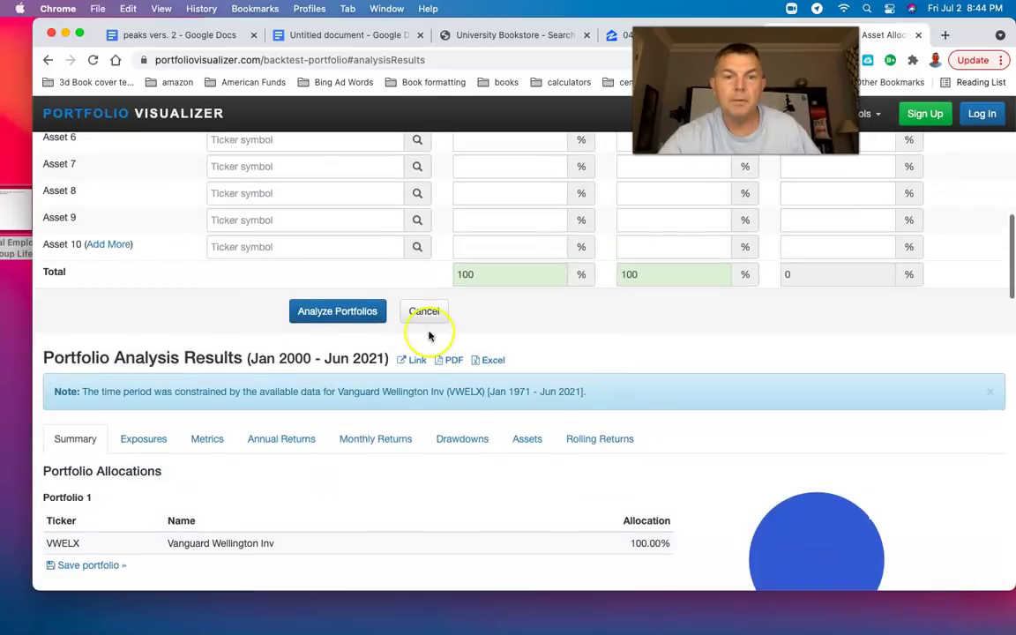
{"action": "left_click", "coordinate": [341, 312]}
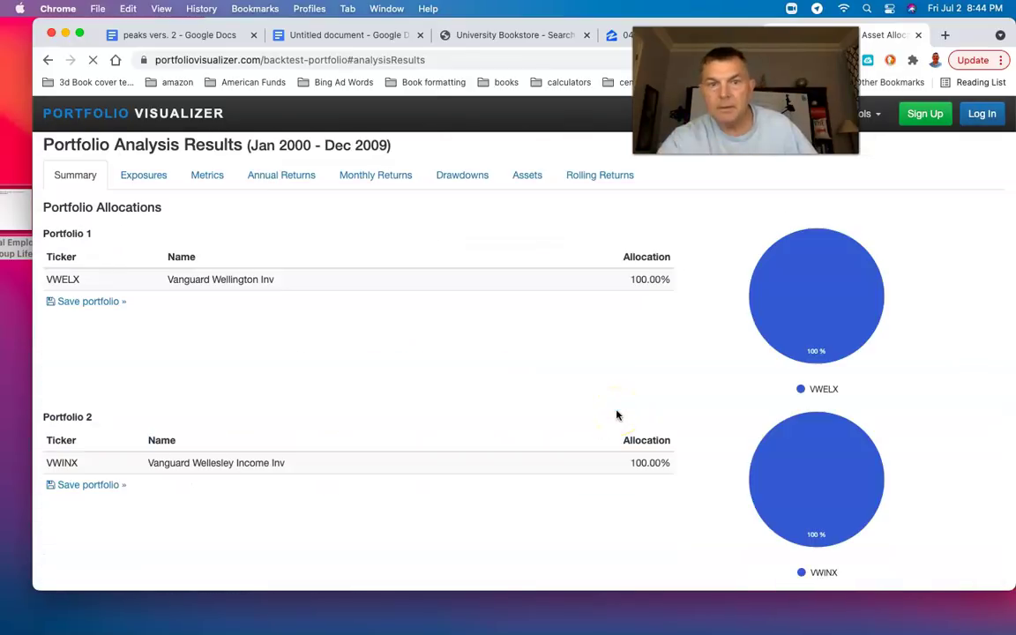
- Review the 2000–2009 returns of both portfolios and read the growth chart's December 2009 balances
{"action": "mouse_move", "coordinate": [813, 428]}
{"action": "scroll", "coordinate": [931, 405], "scroll_direction": "down", "scroll_amount": 5}
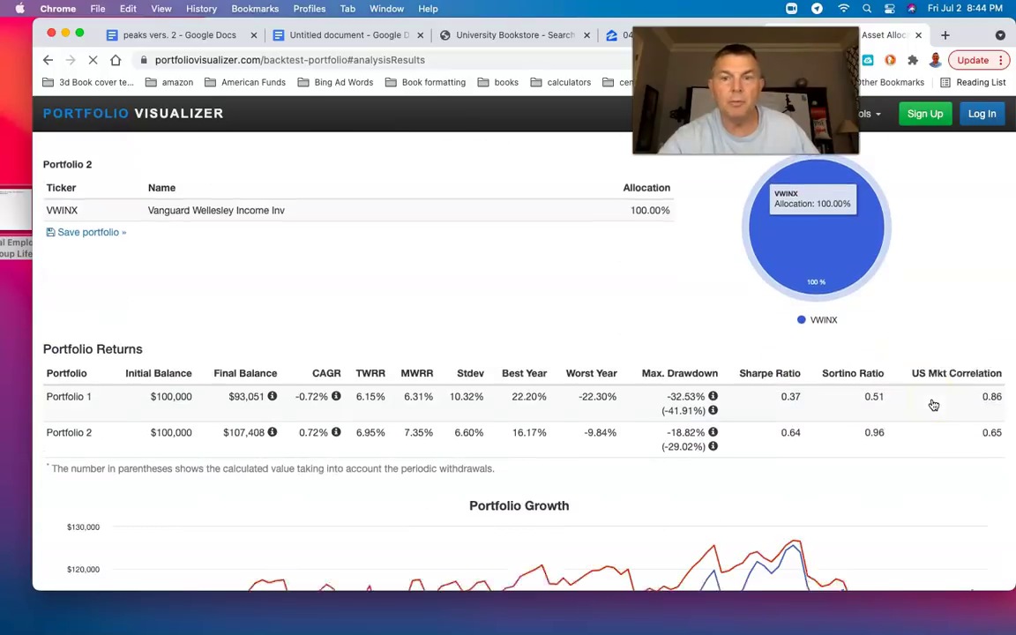
{"action": "scroll", "coordinate": [933, 405], "scroll_direction": "down", "scroll_amount": 1}
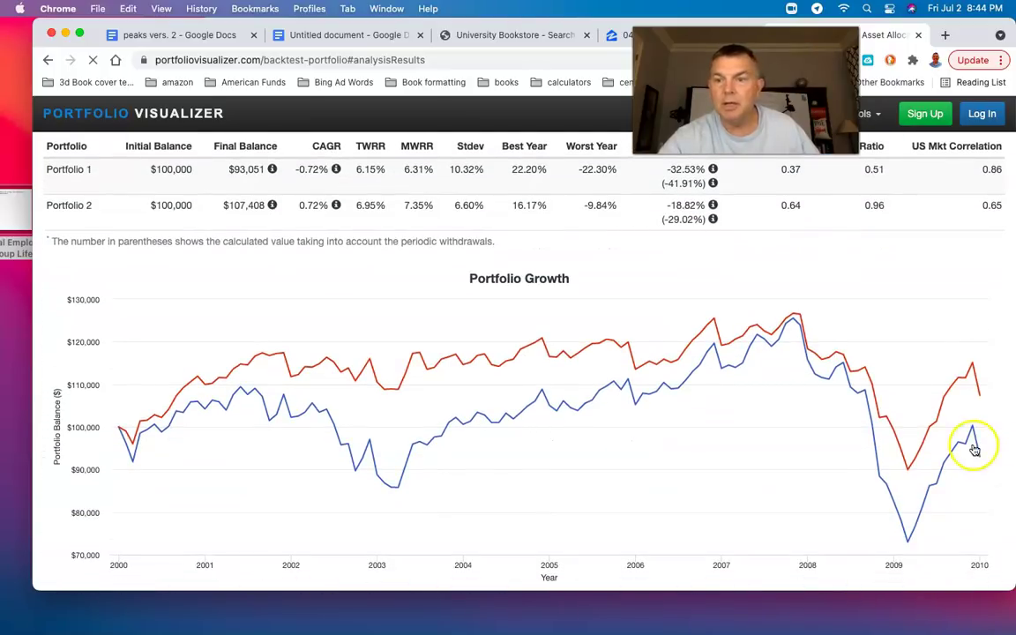
{"action": "mouse_move", "coordinate": [939, 393]}
{"action": "scroll", "coordinate": [926, 441], "scroll_direction": "down", "scroll_amount": 1}
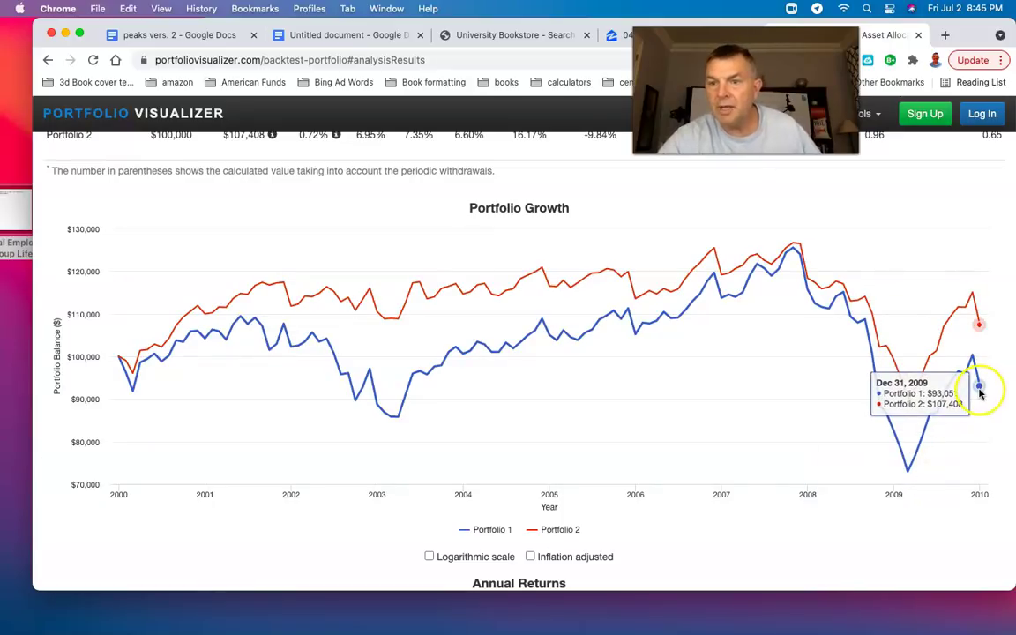
{"action": "scroll", "coordinate": [741, 392], "scroll_direction": "down", "scroll_amount": 5}
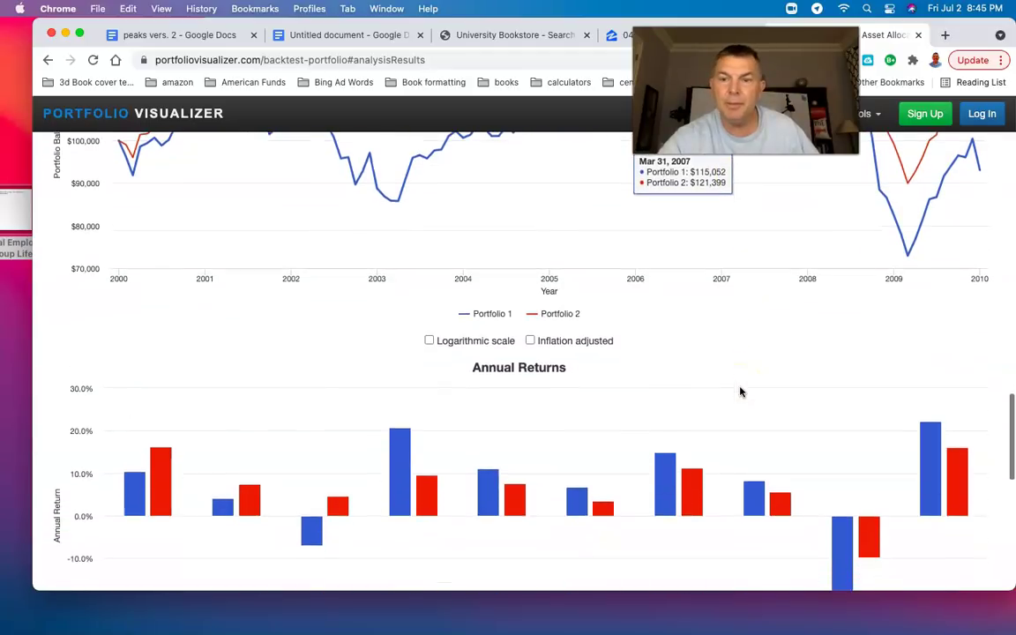
- Turn off inflation adjustment for the withdrawals and set the annual withdrawal amount to $7500
{"action": "scroll", "coordinate": [741, 391], "scroll_direction": "up", "scroll_amount": 20}
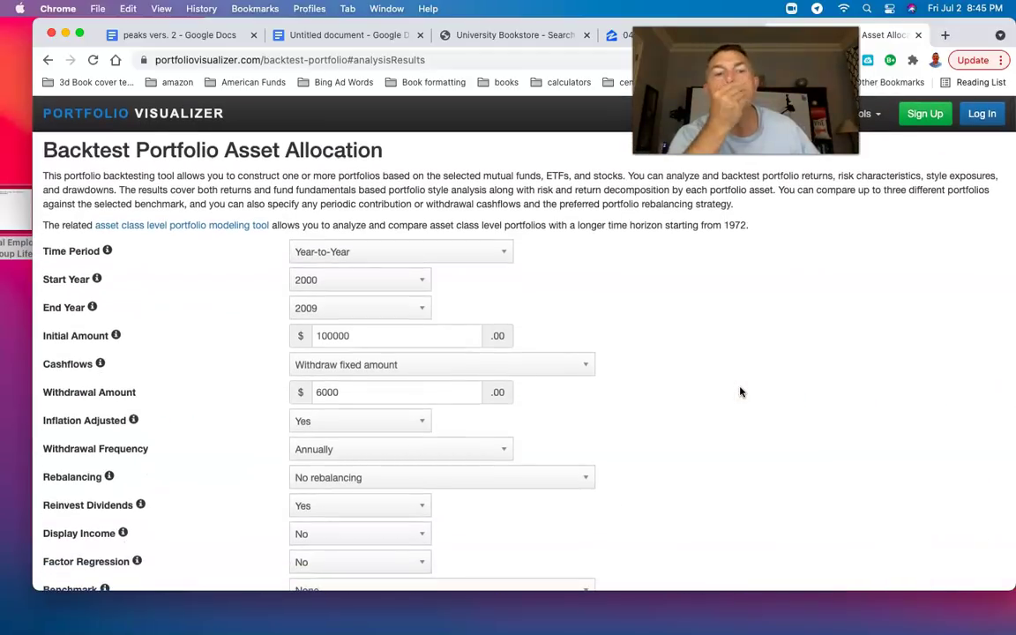
{"action": "left_click", "coordinate": [406, 402]}
{"action": "left_click", "coordinate": [346, 426]}
{"action": "left_click", "coordinate": [340, 463]}
{"action": "left_click", "coordinate": [370, 396]}
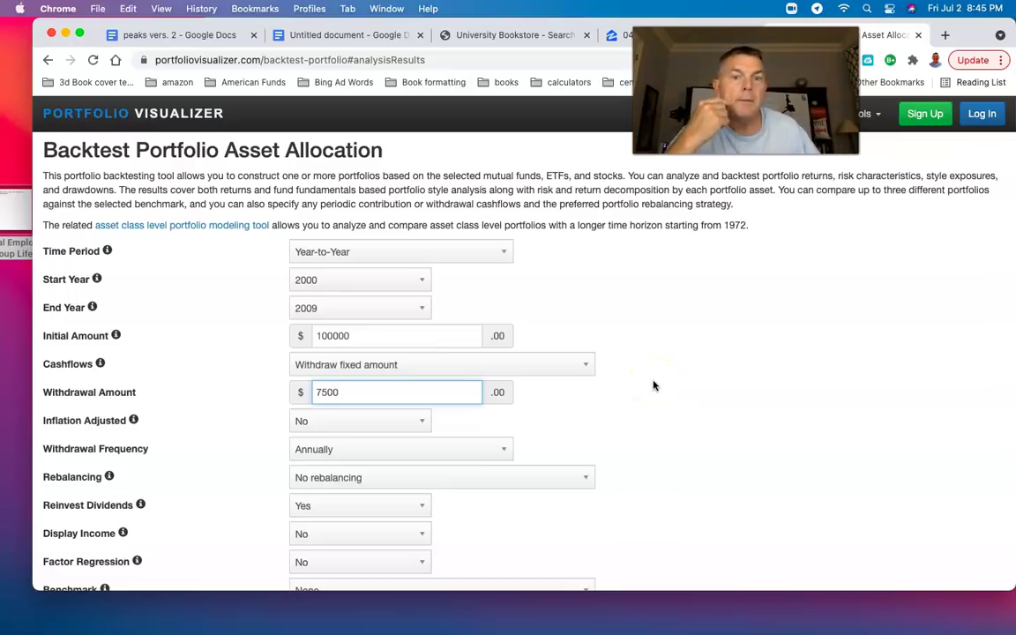
{"action": "left_click", "coordinate": [788, 375]}
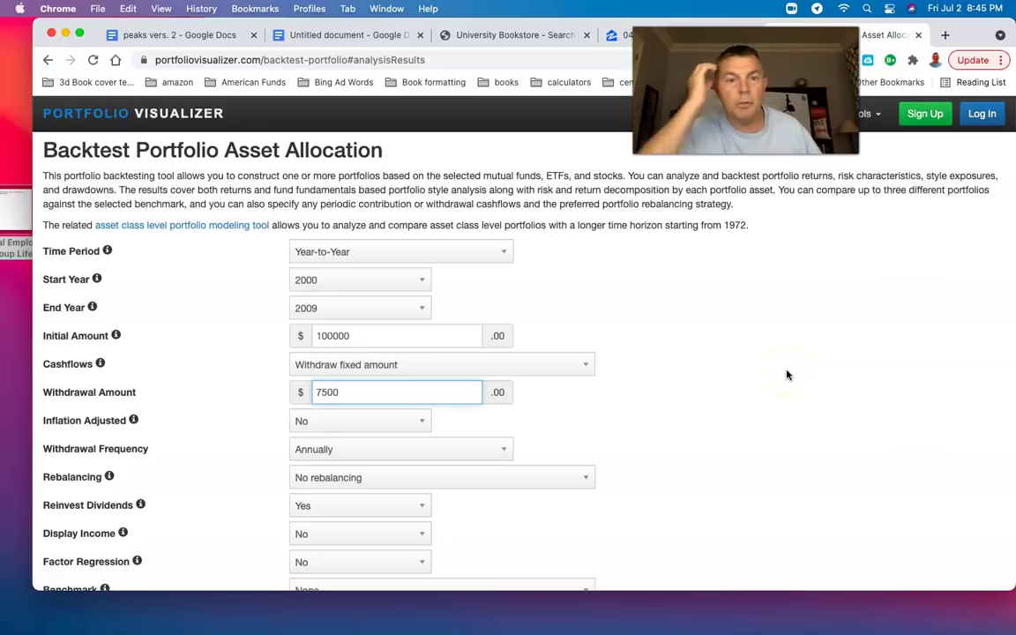
- Check the portfolio allocations and rerun the portfolio analysis for 2000–2009
{"action": "scroll", "coordinate": [787, 375], "scroll_direction": "down", "scroll_amount": 3}
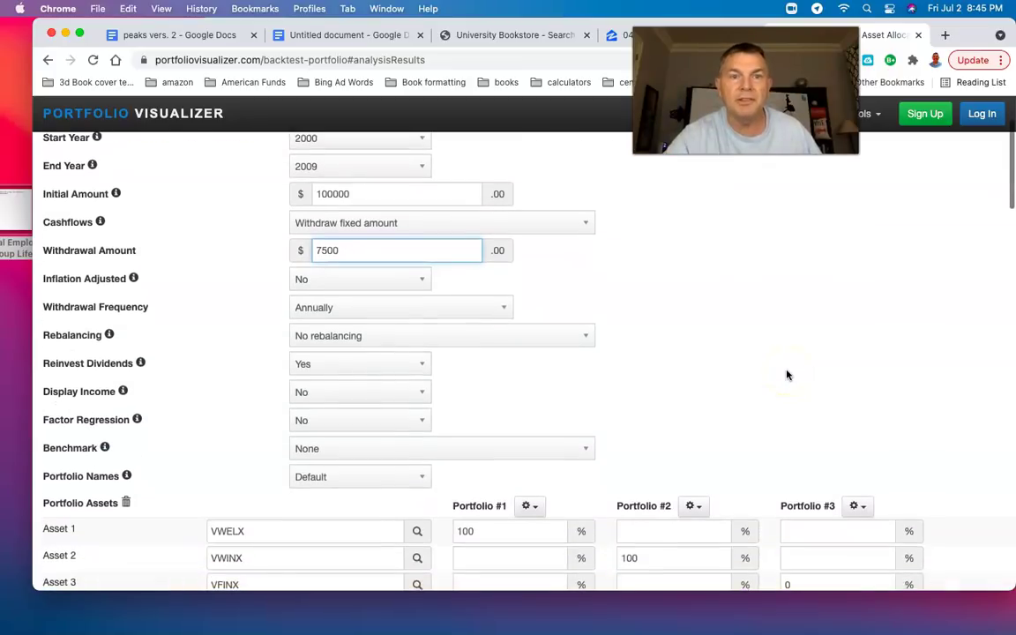
{"action": "scroll", "coordinate": [788, 375], "scroll_direction": "up", "scroll_amount": 1}
{"action": "scroll", "coordinate": [687, 313], "scroll_direction": "down", "scroll_amount": 10}
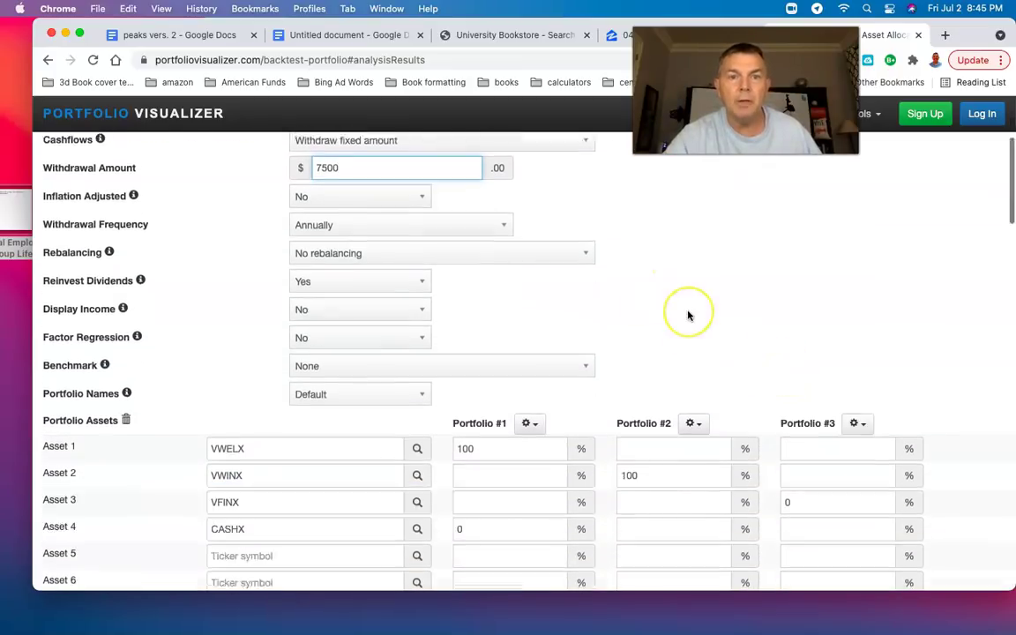
{"action": "scroll", "coordinate": [688, 315], "scroll_direction": "down", "scroll_amount": 1}
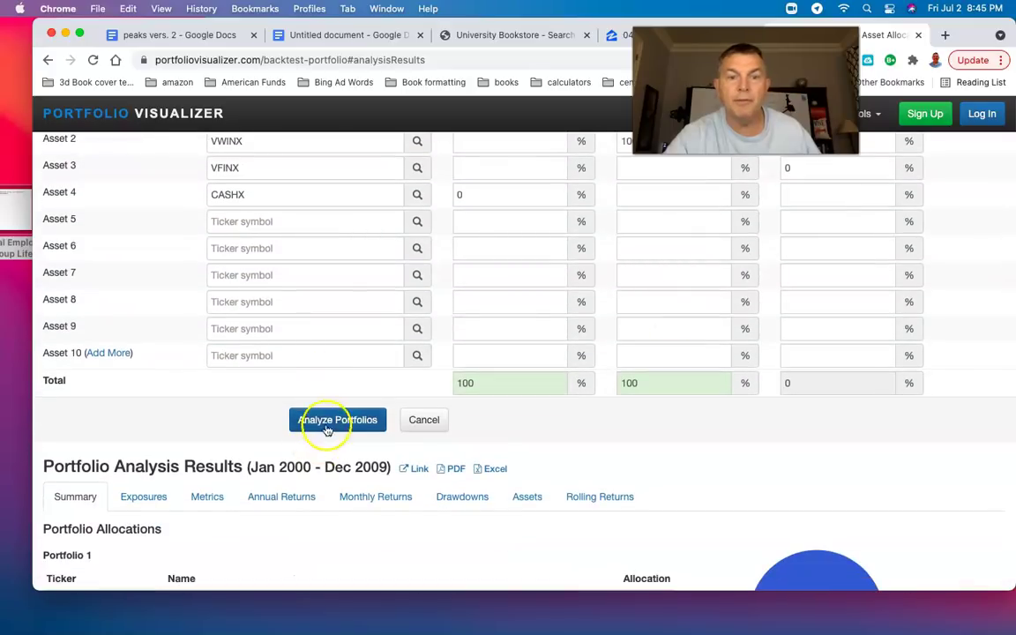
{"action": "scroll", "coordinate": [470, 315], "scroll_direction": "up", "scroll_amount": 11}
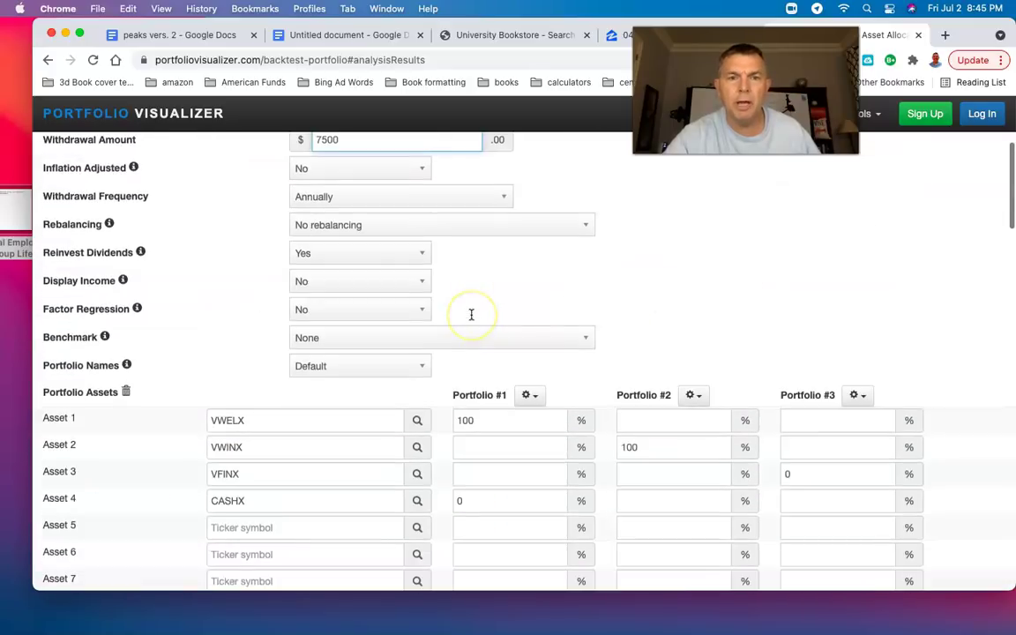
{"action": "scroll", "coordinate": [343, 343], "scroll_direction": "down", "scroll_amount": 11}
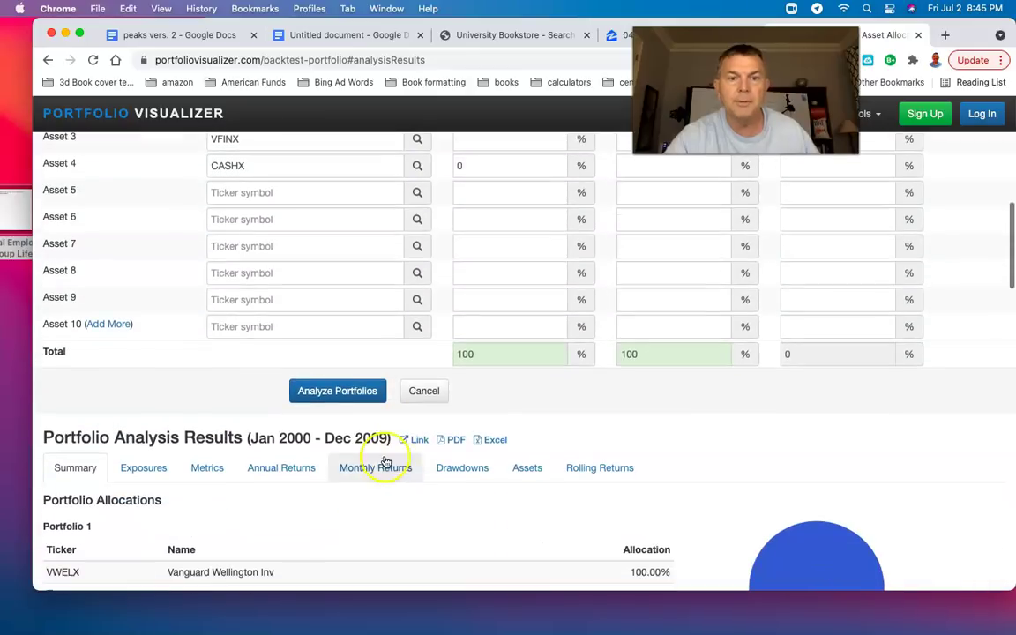
{"action": "left_click", "coordinate": [336, 391]}
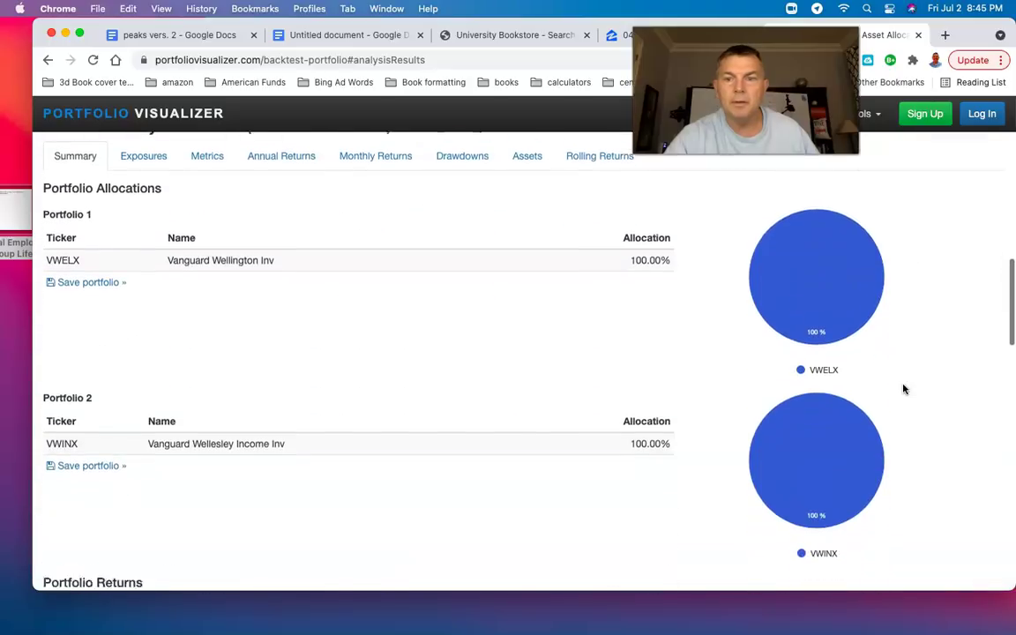
- Examine the growth chart under the fixed withdrawals, reading the balances at December 2009 and January 2008
{"action": "scroll", "coordinate": [903, 388], "scroll_direction": "down", "scroll_amount": 6}
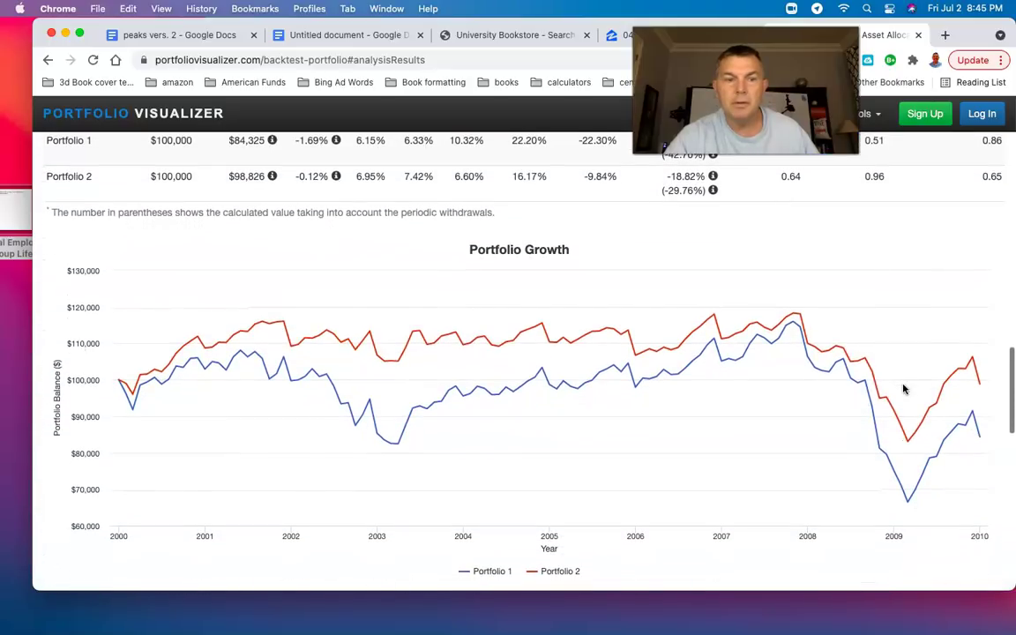
{"action": "mouse_move", "coordinate": [986, 436]}
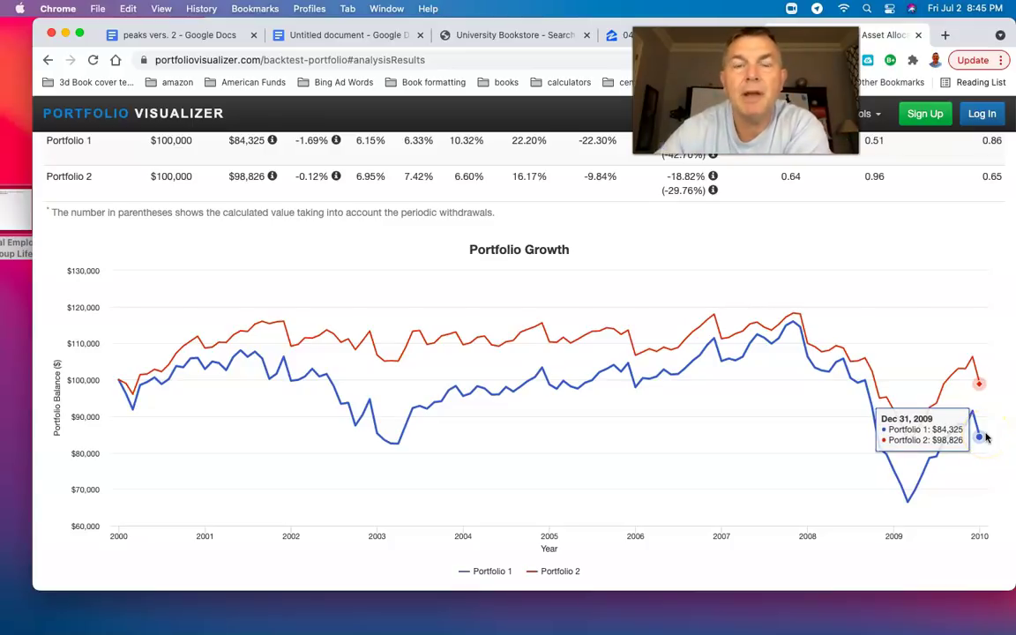
{"action": "mouse_move", "coordinate": [812, 363]}
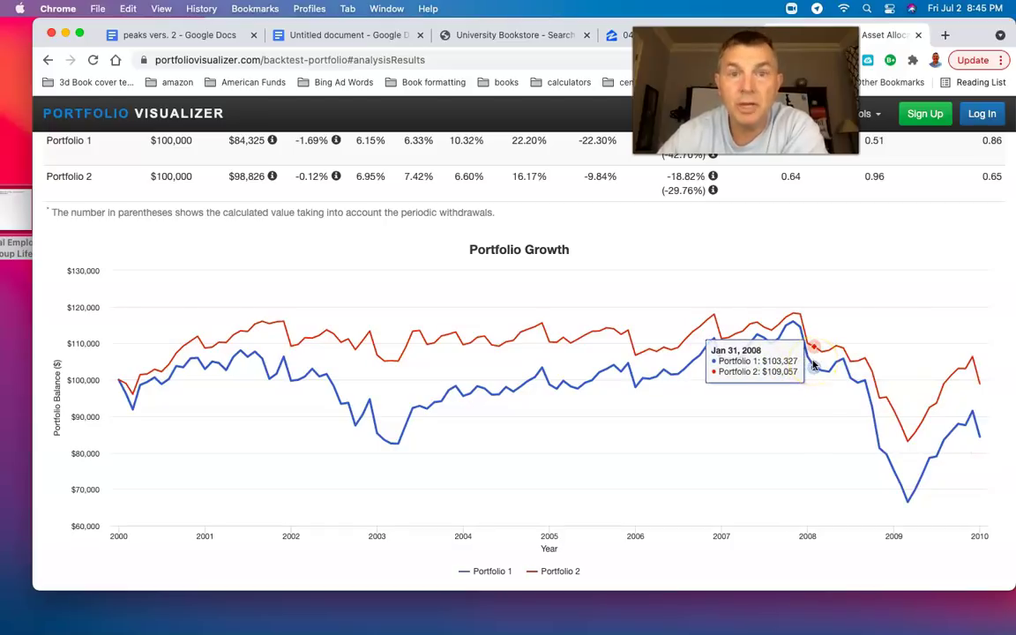
- Set the backtest's end year to 2021 and rerun the portfolio analysis
{"action": "scroll", "coordinate": [812, 363], "scroll_direction": "up", "scroll_amount": 20}
{"action": "left_click", "coordinate": [667, 392]}
{"action": "left_click", "coordinate": [394, 307]}
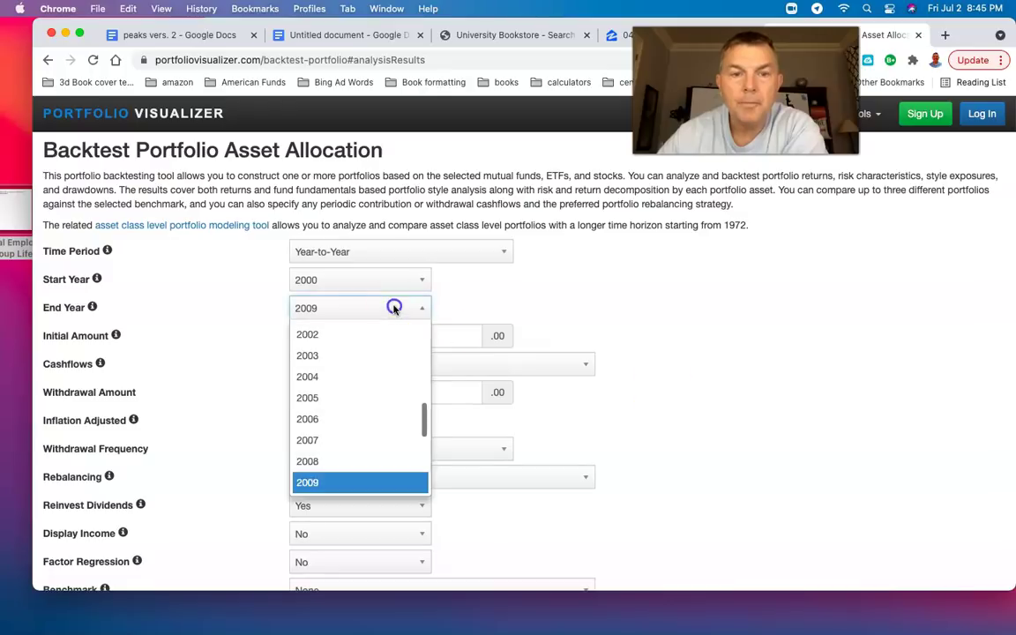
{"action": "scroll", "coordinate": [395, 413], "scroll_direction": "down", "scroll_amount": 2}
{"action": "scroll", "coordinate": [371, 441], "scroll_direction": "down", "scroll_amount": 3}
{"action": "left_click", "coordinate": [336, 480]}
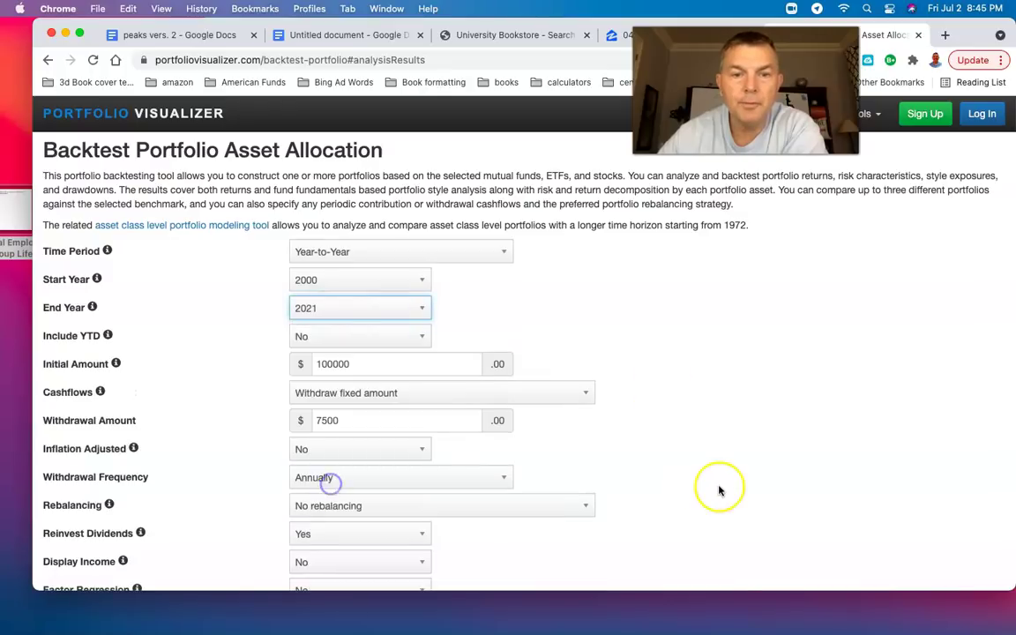
{"action": "scroll", "coordinate": [717, 489], "scroll_direction": "down", "scroll_amount": 4}
{"action": "scroll", "coordinate": [719, 489], "scroll_direction": "down", "scroll_amount": 5}
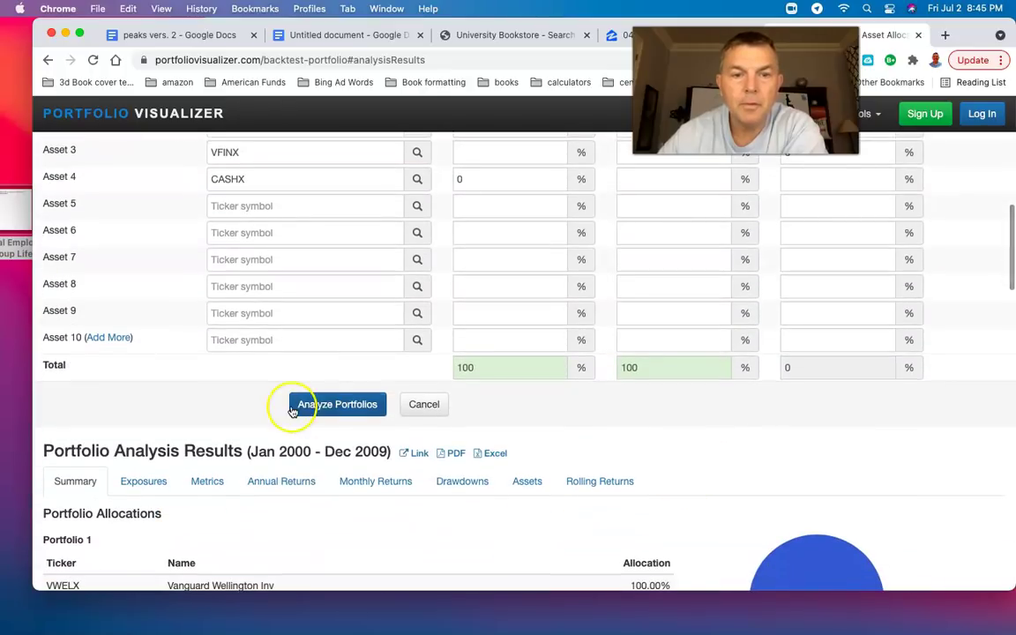
{"action": "left_click", "coordinate": [309, 402]}
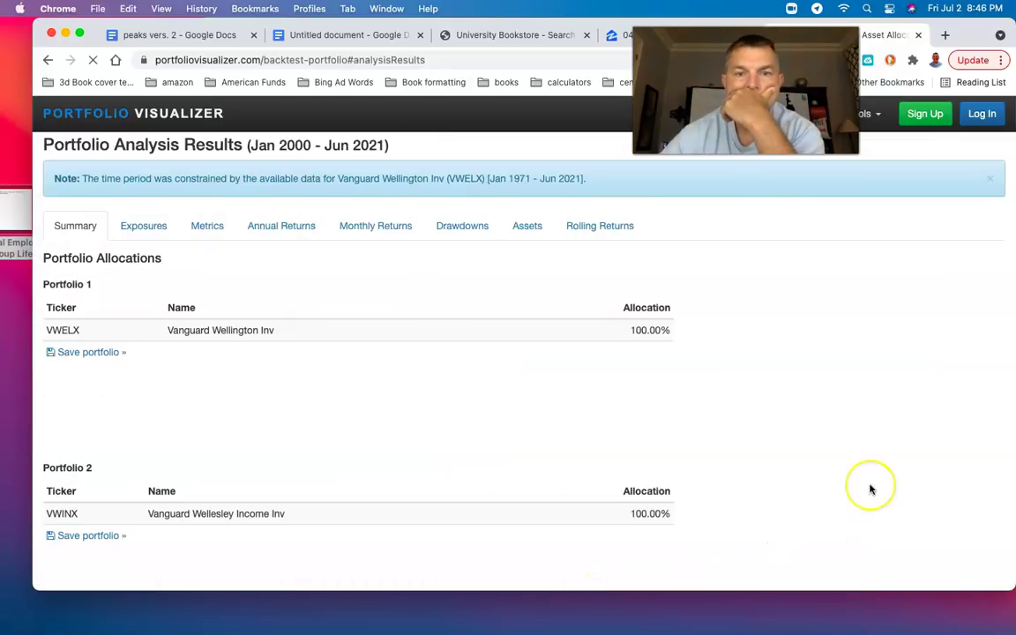
- Examine the growth chart for 2000–2021 and read both portfolios' mid-2021 balances
{"action": "scroll", "coordinate": [869, 490], "scroll_direction": "down", "scroll_amount": 10}
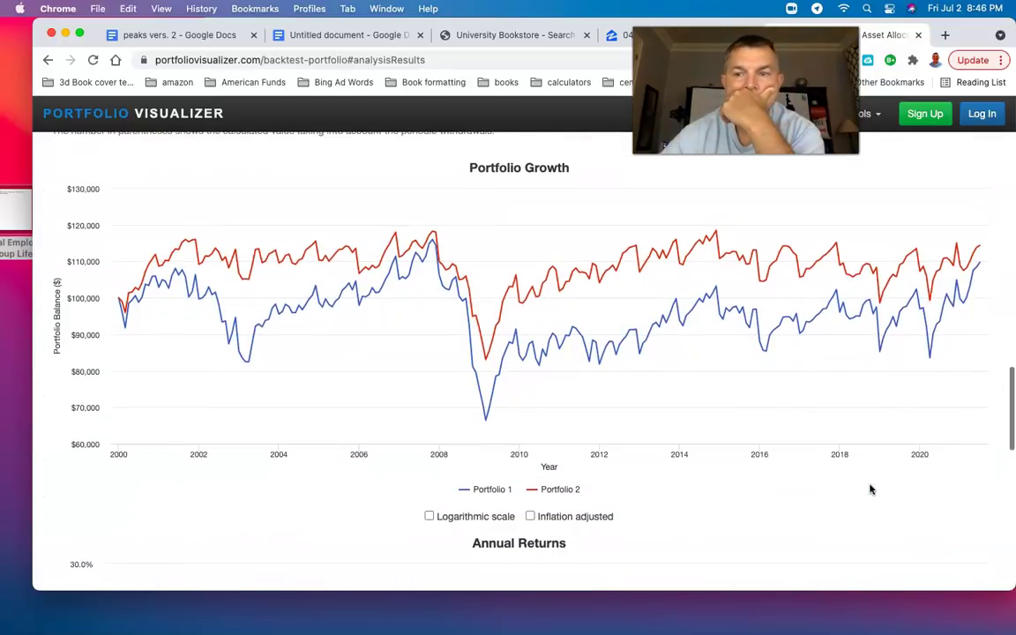
{"action": "mouse_move", "coordinate": [981, 264]}
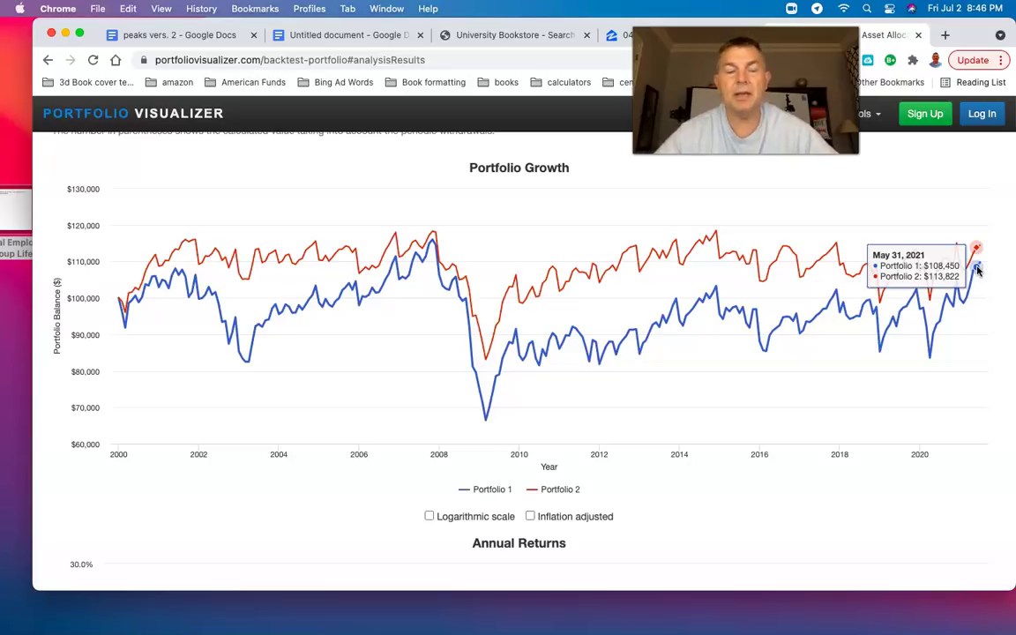
{"action": "left_click", "coordinate": [731, 318]}
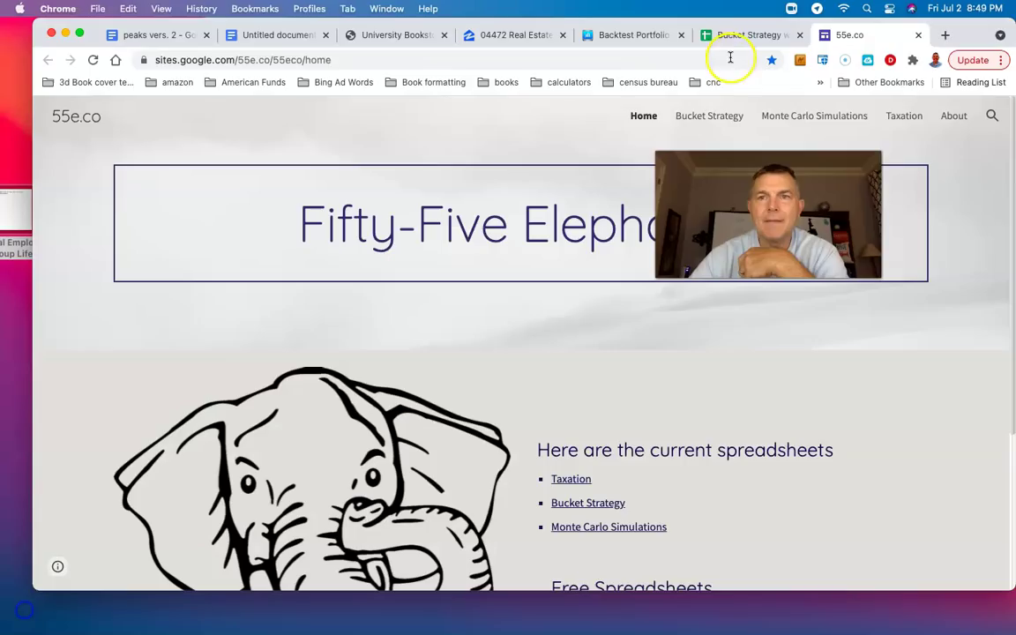
- Glance at the Bucket Strategy spreadsheet, and look over the current and free spreadsheets listed on the 55e.co home page
{"action": "left_click", "coordinate": [723, 33]}
{"action": "scroll", "coordinate": [508, 364], "scroll_direction": "up", "scroll_amount": 1}
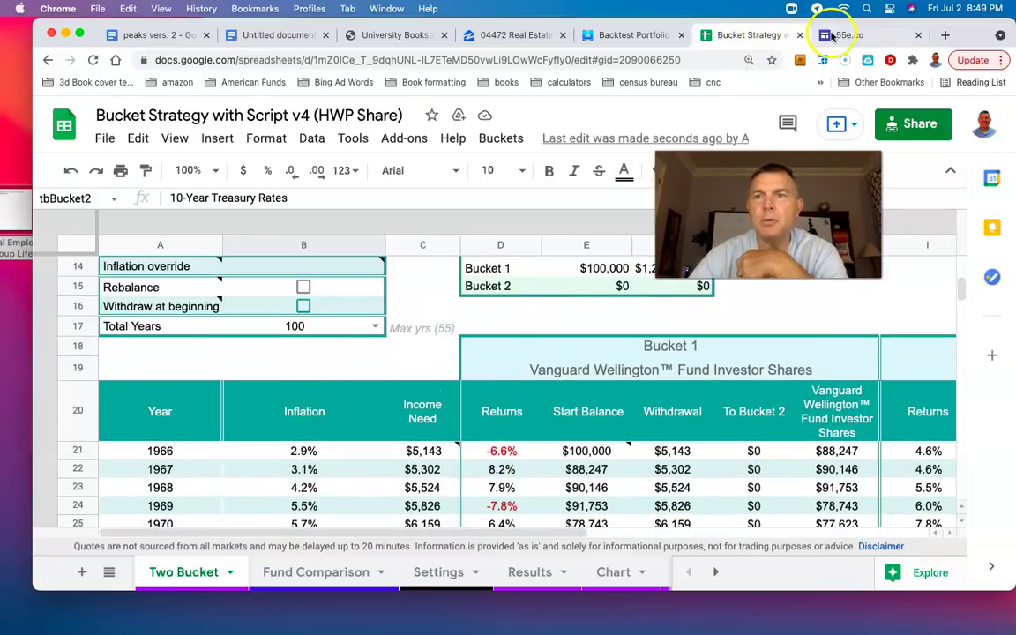
{"action": "left_click", "coordinate": [577, 271]}
{"action": "left_click", "coordinate": [857, 34]}
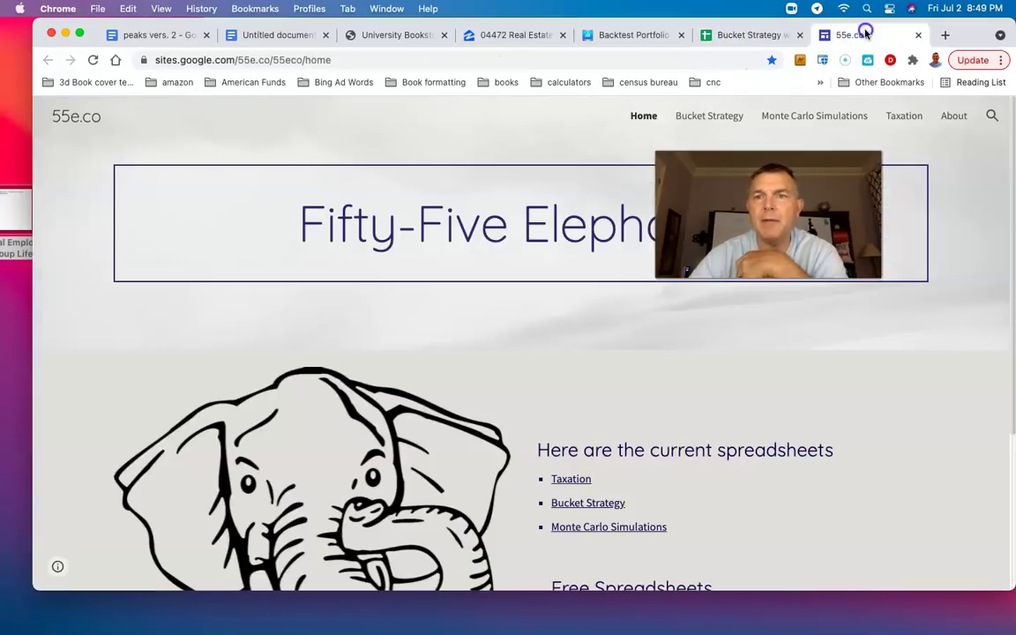
{"action": "scroll", "coordinate": [497, 362], "scroll_direction": "down", "scroll_amount": 3}
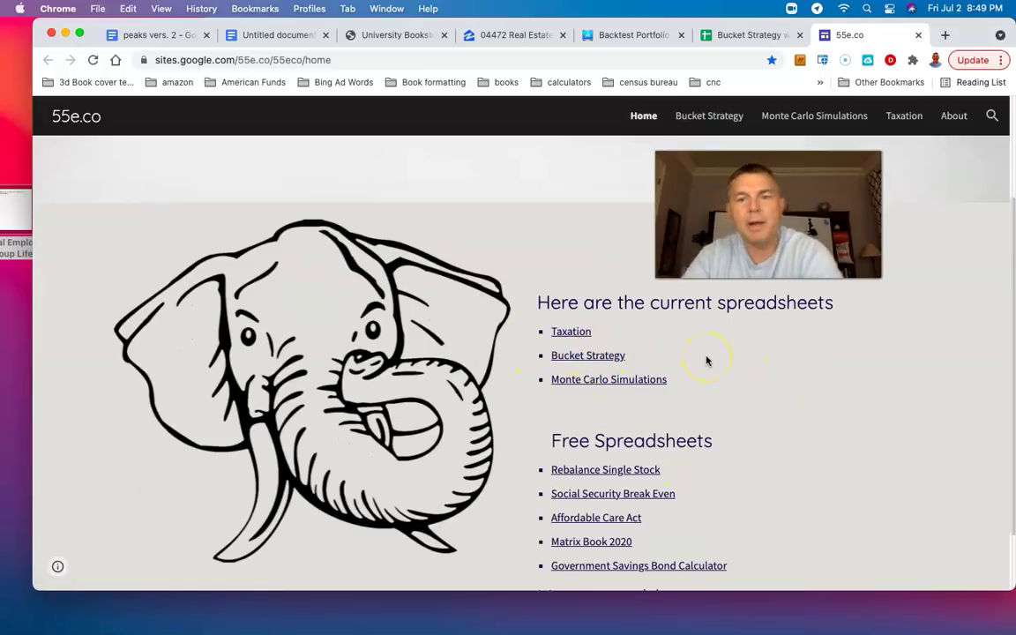
{"action": "scroll", "coordinate": [679, 364], "scroll_direction": "up", "scroll_amount": 4}
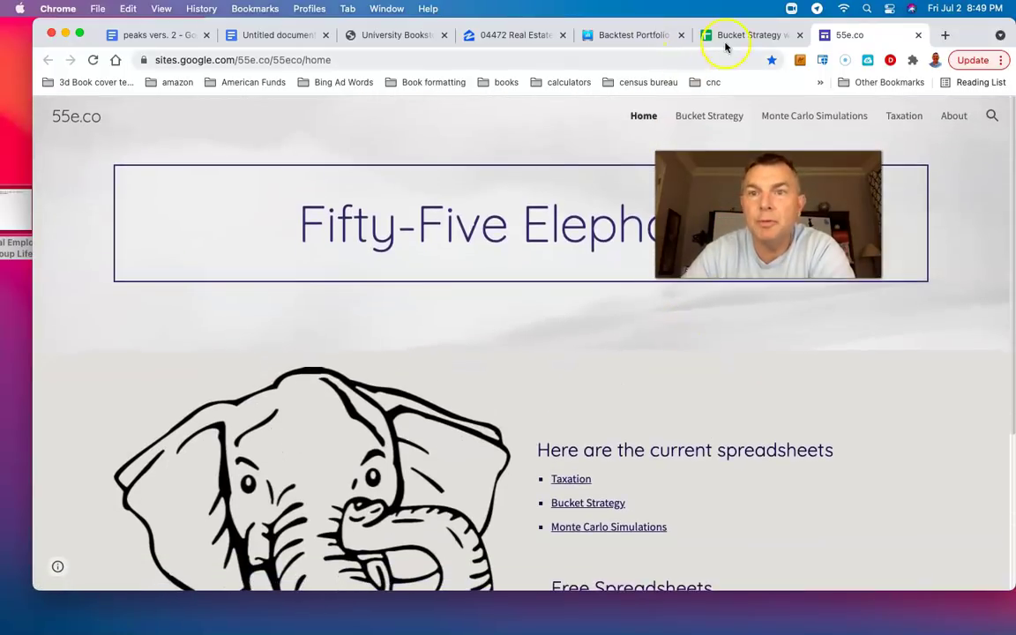
- Open the Bucket Strategy spreadsheet and review the Two Bucket sheet's investment, income and start-year settings and its results summary
{"action": "left_click", "coordinate": [746, 36]}
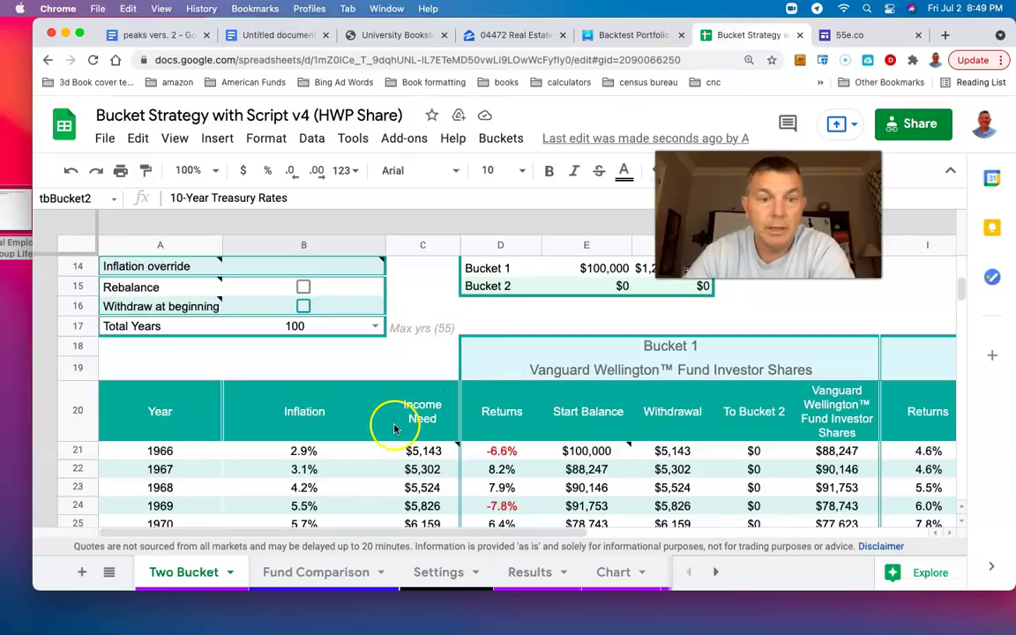
{"action": "scroll", "coordinate": [396, 426], "scroll_direction": "up", "scroll_amount": 5}
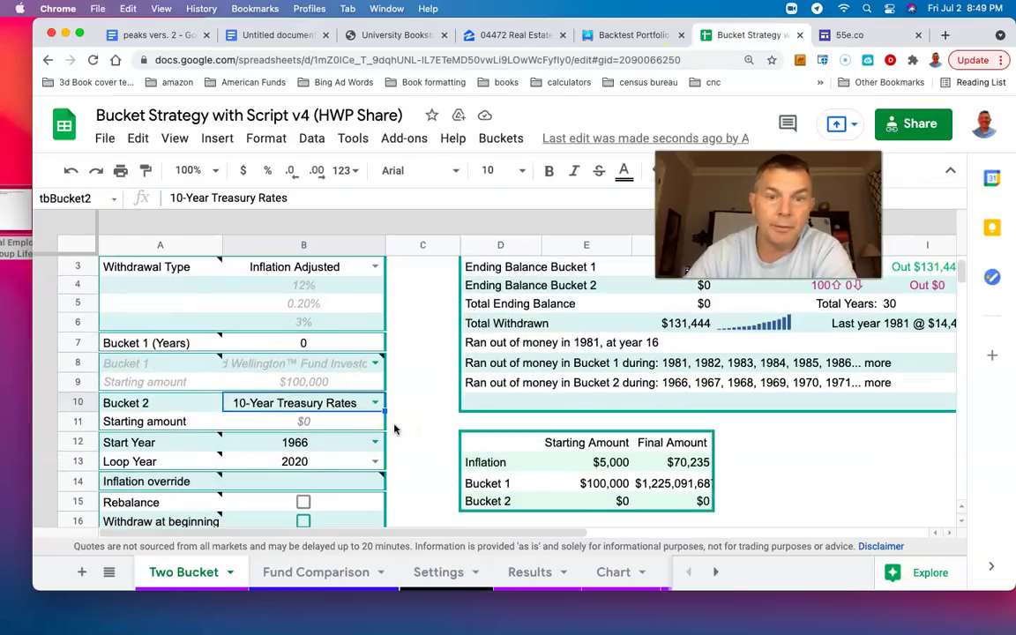
{"action": "scroll", "coordinate": [394, 430], "scroll_direction": "up", "scroll_amount": 1}
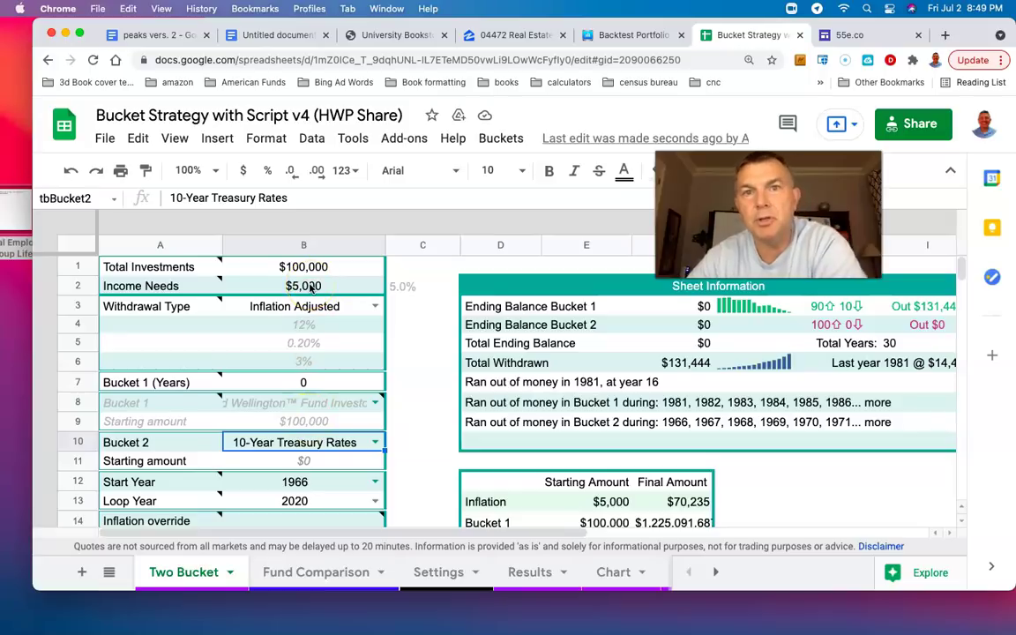
{"action": "scroll", "coordinate": [385, 440], "scroll_direction": "down", "scroll_amount": 1}
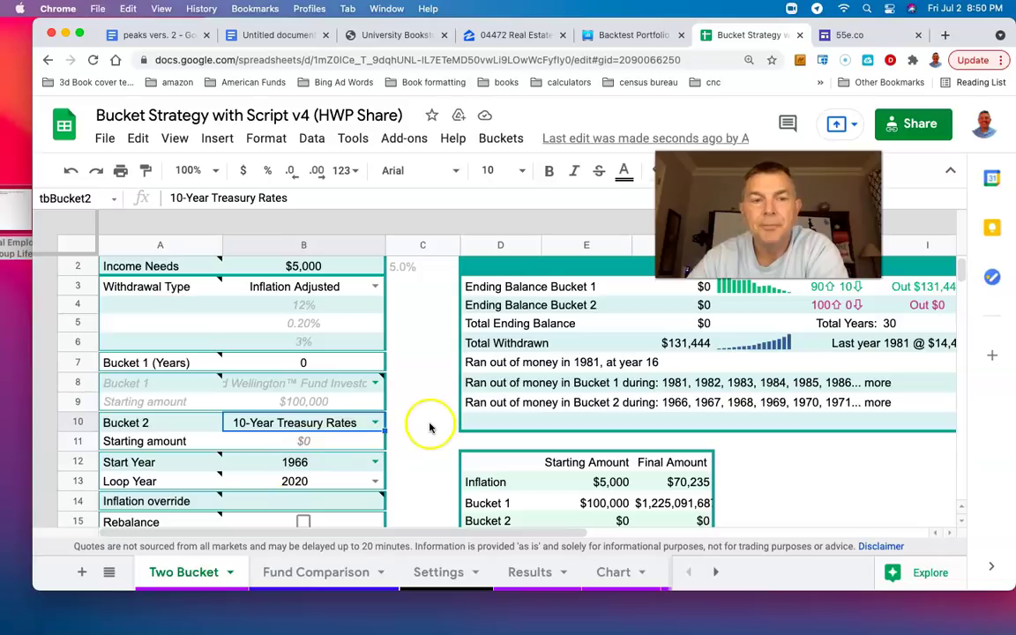
{"action": "scroll", "coordinate": [465, 487], "scroll_direction": "down", "scroll_amount": 4}
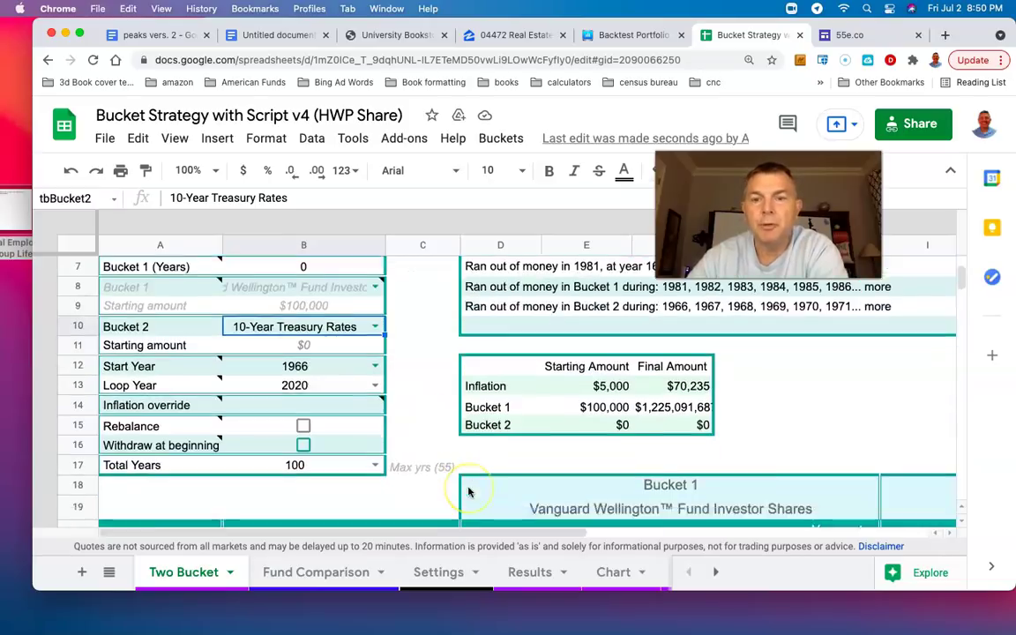
- Examine the yearly Bucket 1 and Bucket 2 tables and select the 1970 return for 10-Year Treasury Rates
{"action": "scroll", "coordinate": [467, 490], "scroll_direction": "down", "scroll_amount": 1}
{"action": "scroll", "coordinate": [467, 490], "scroll_direction": "right", "scroll_amount": 3}
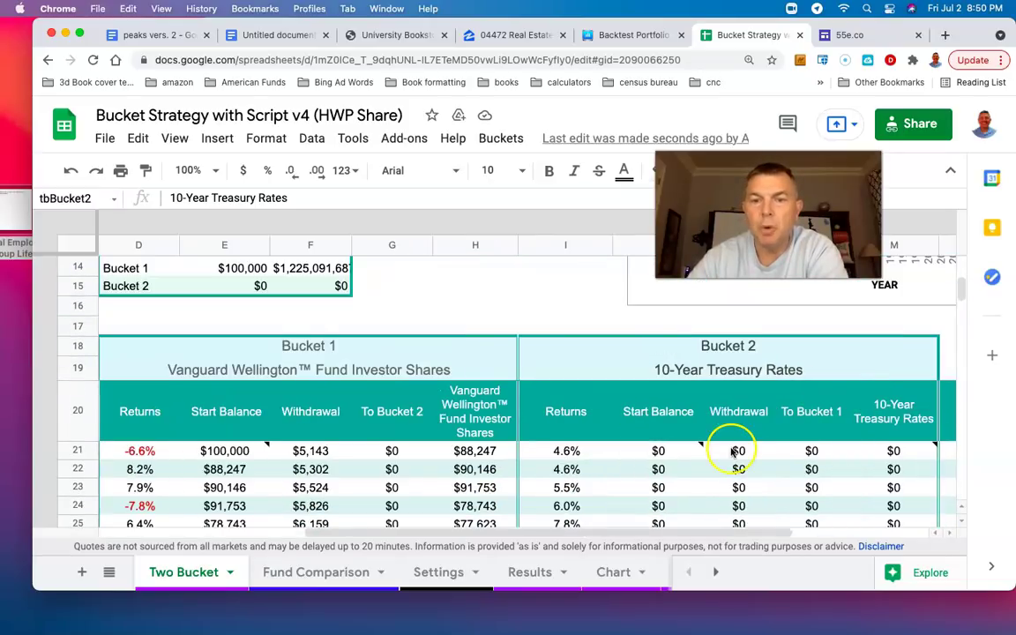
{"action": "scroll", "coordinate": [731, 451], "scroll_direction": "down", "scroll_amount": 1}
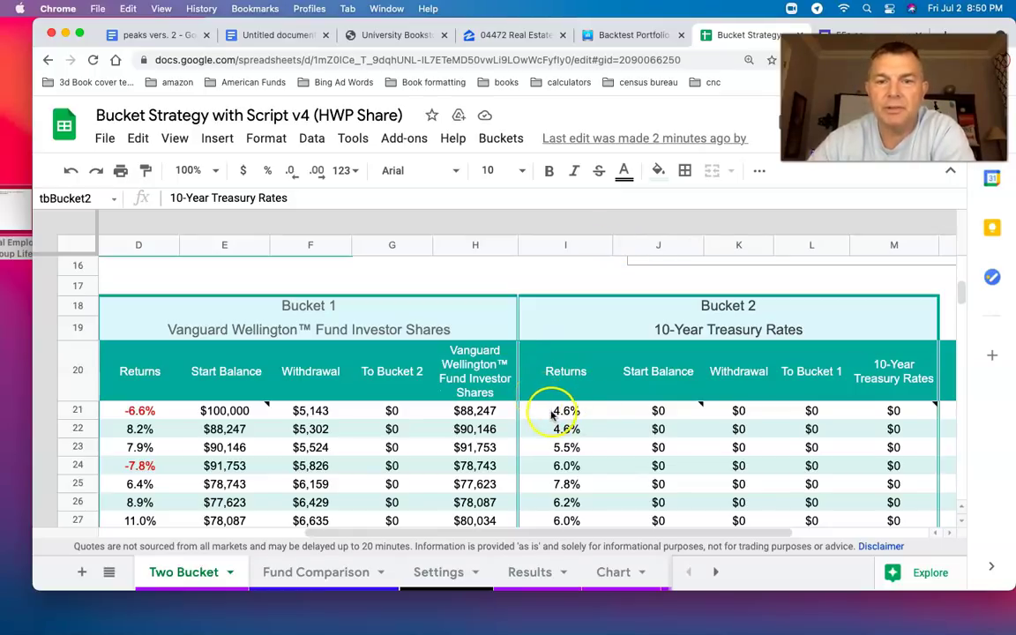
{"action": "left_click", "coordinate": [563, 484]}
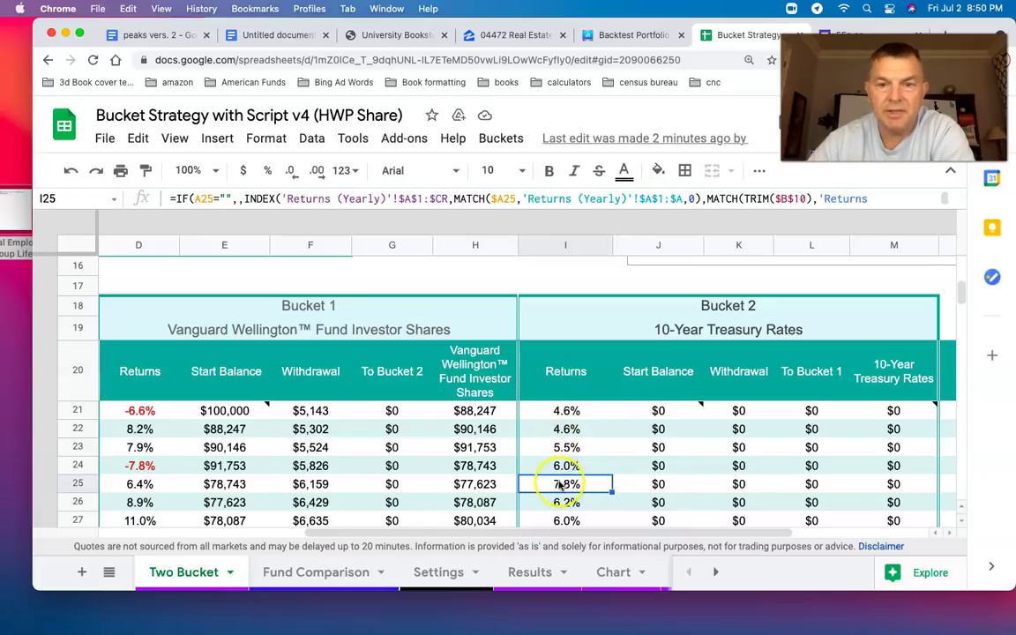
- Examine the 10-Year Treasury Rates returns through the 1970s, select the 1974 return, and go back to the results summary
{"action": "scroll", "coordinate": [564, 483], "scroll_direction": "down", "scroll_amount": 2}
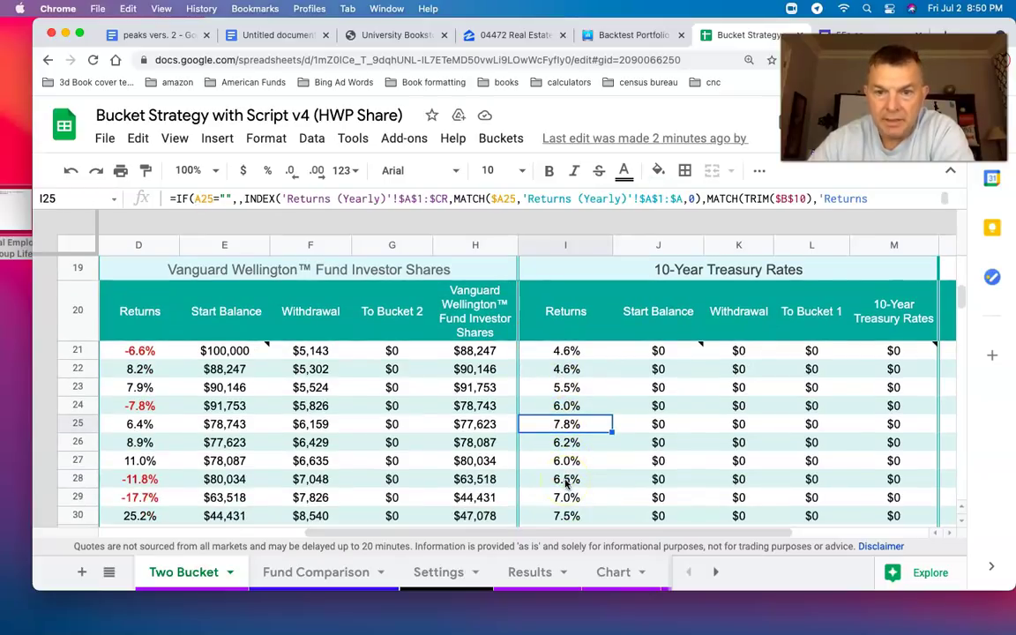
{"action": "left_click", "coordinate": [564, 499]}
{"action": "scroll", "coordinate": [564, 502], "scroll_direction": "down", "scroll_amount": 3}
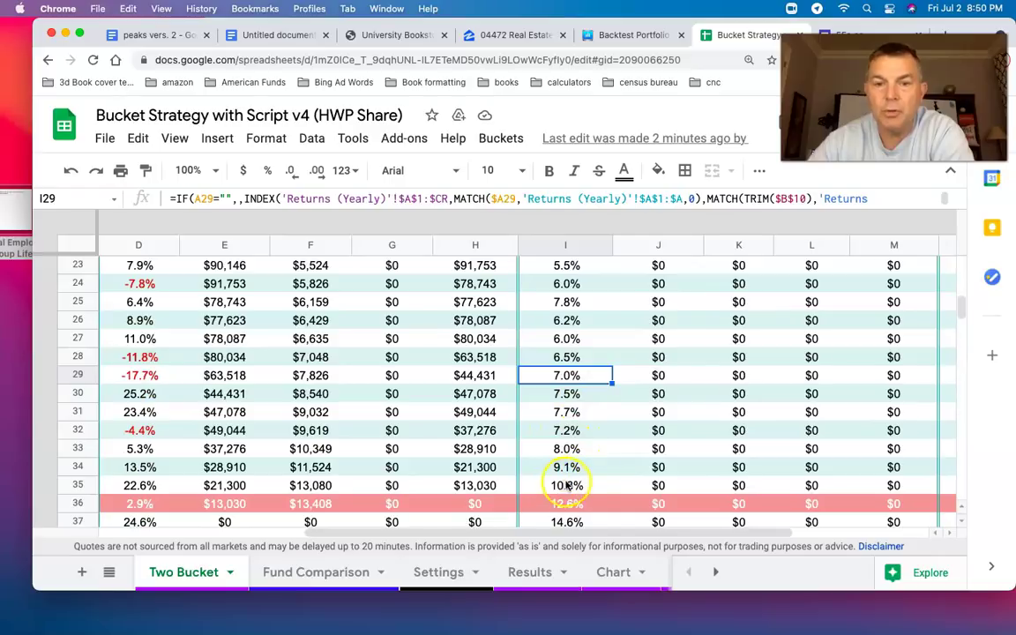
{"action": "scroll", "coordinate": [542, 402], "scroll_direction": "up", "scroll_amount": 10}
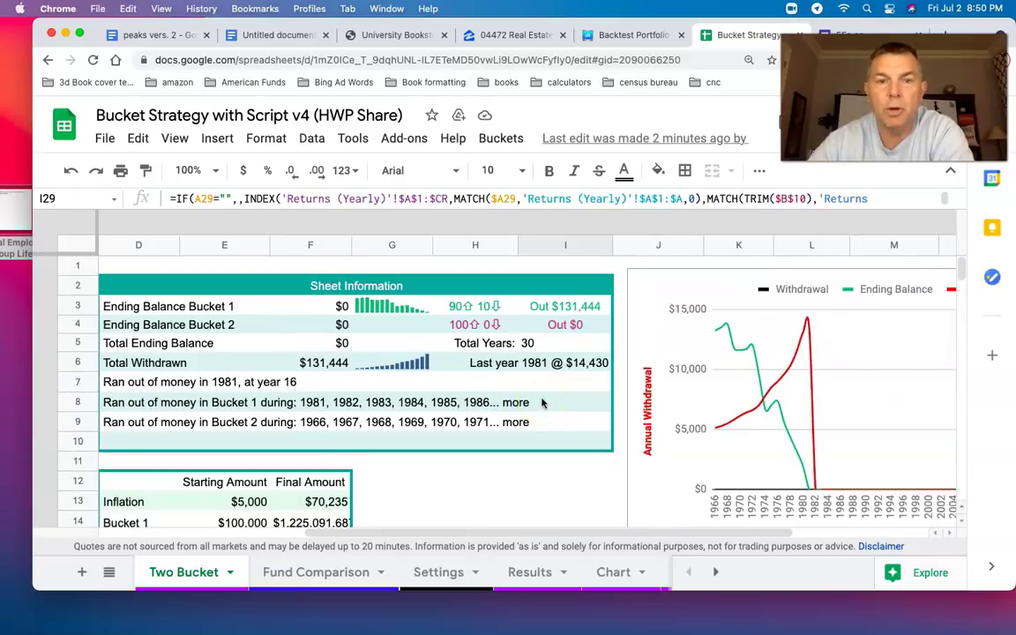
- Review the yearly inflation, income need and Vanguard Wellington returns and balances from 1966 on, and select Bucket 1's 1975 ending balance
{"action": "scroll", "coordinate": [541, 402], "scroll_direction": "down", "scroll_amount": 7}
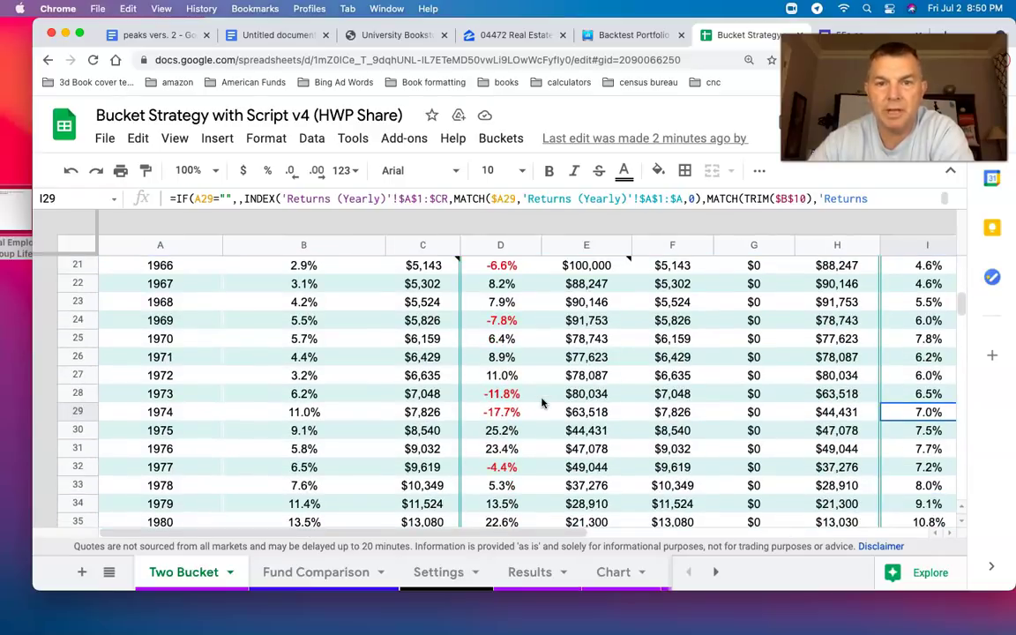
{"action": "scroll", "coordinate": [541, 402], "scroll_direction": "up", "scroll_amount": 7}
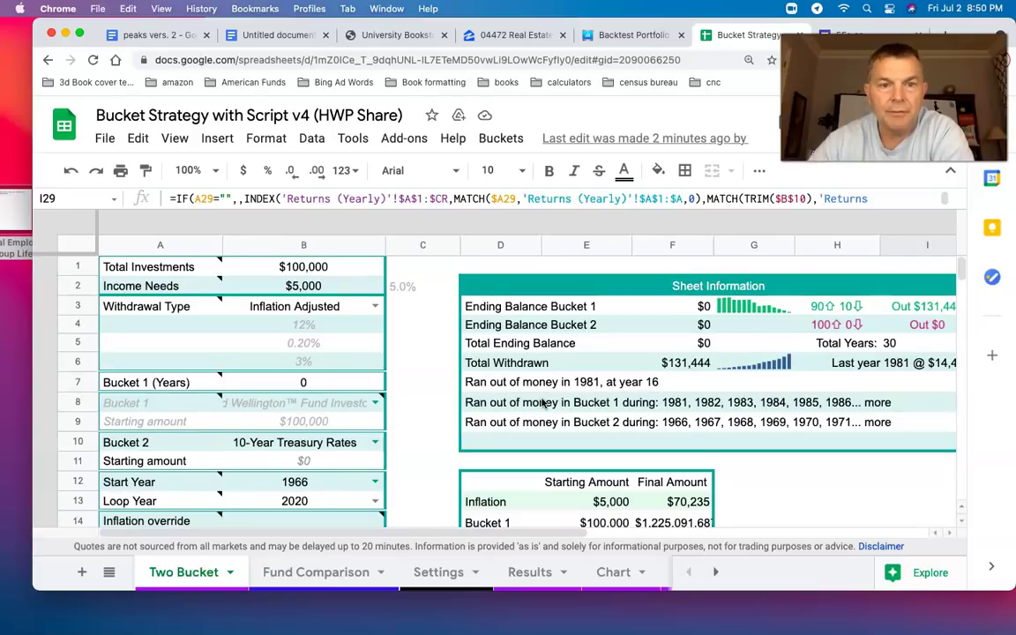
{"action": "scroll", "coordinate": [542, 402], "scroll_direction": "down", "scroll_amount": 4}
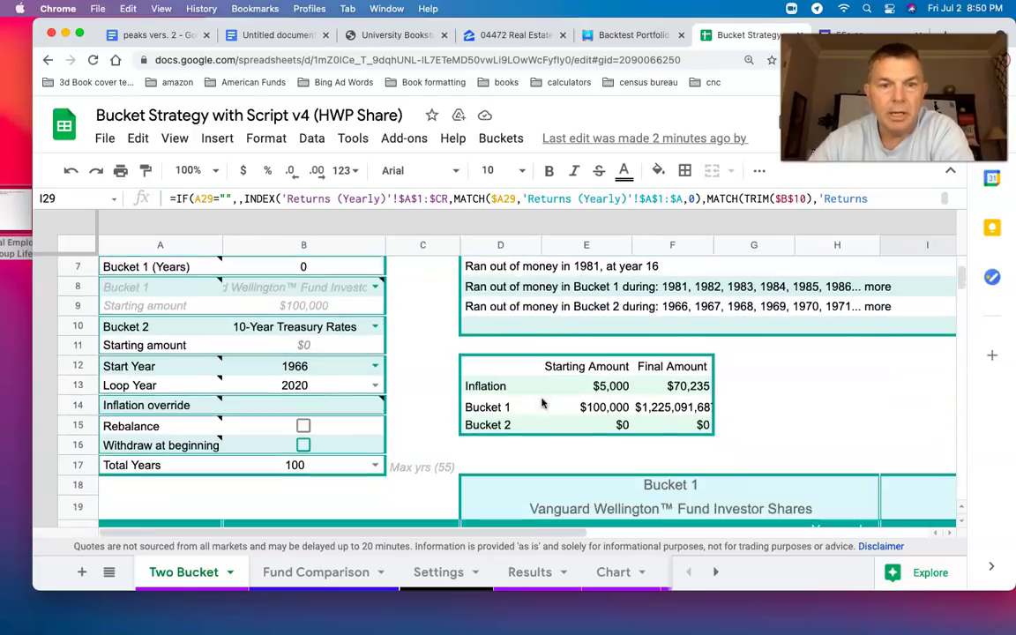
{"action": "scroll", "coordinate": [541, 402], "scroll_direction": "down", "scroll_amount": 4}
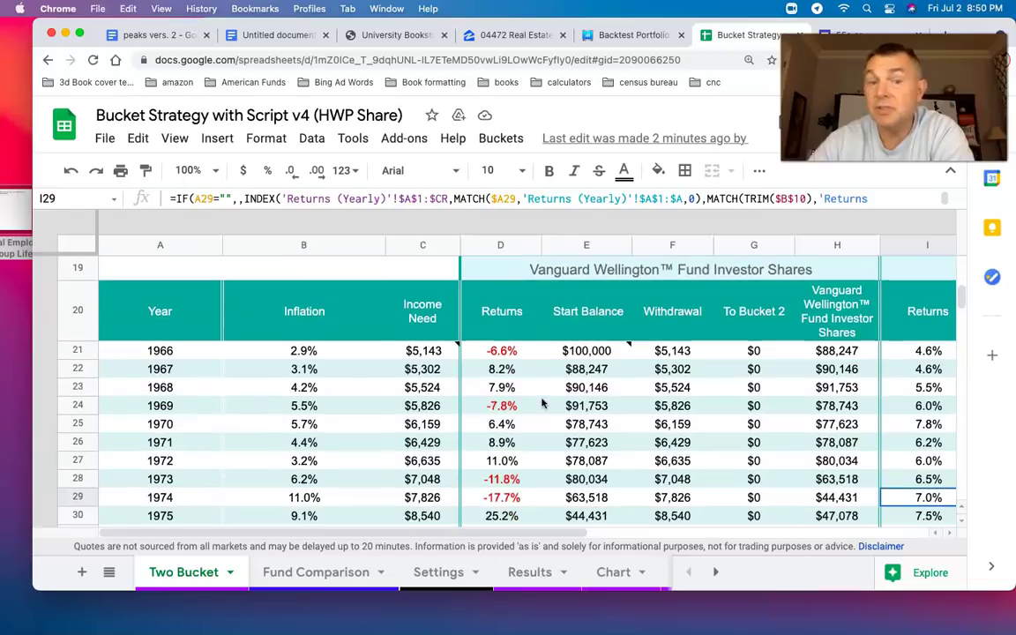
{"action": "scroll", "coordinate": [542, 402], "scroll_direction": "down", "scroll_amount": 1}
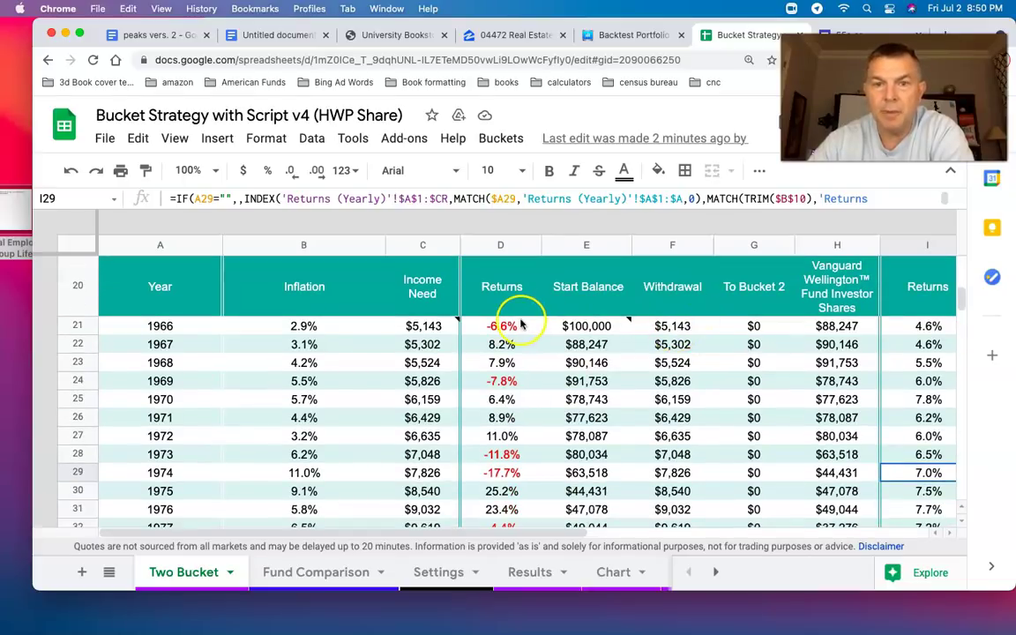
{"action": "scroll", "coordinate": [706, 370], "scroll_direction": "down", "scroll_amount": 3}
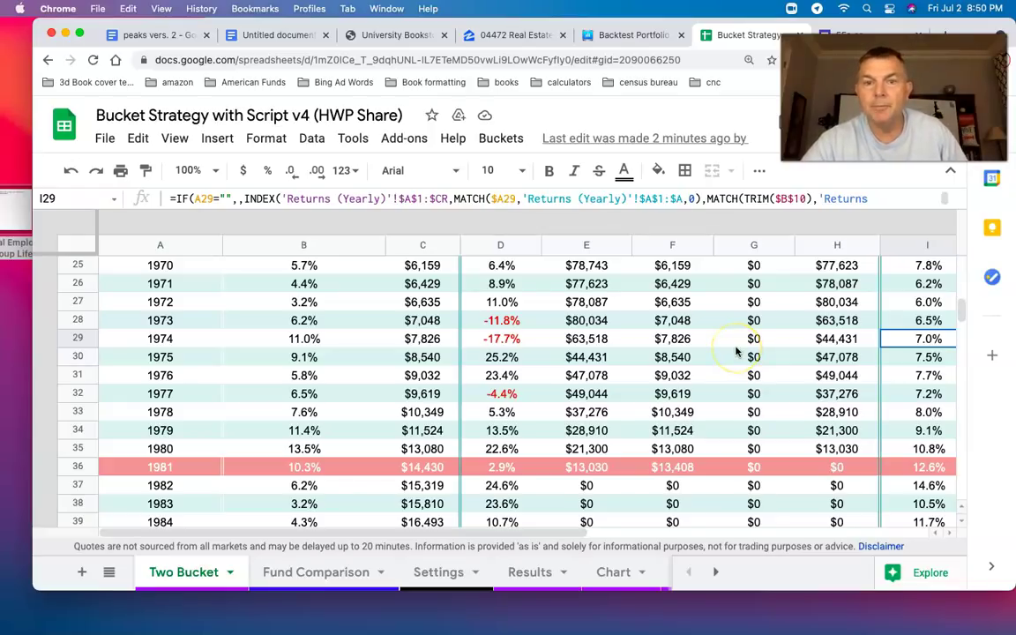
{"action": "scroll", "coordinate": [736, 352], "scroll_direction": "up", "scroll_amount": 3}
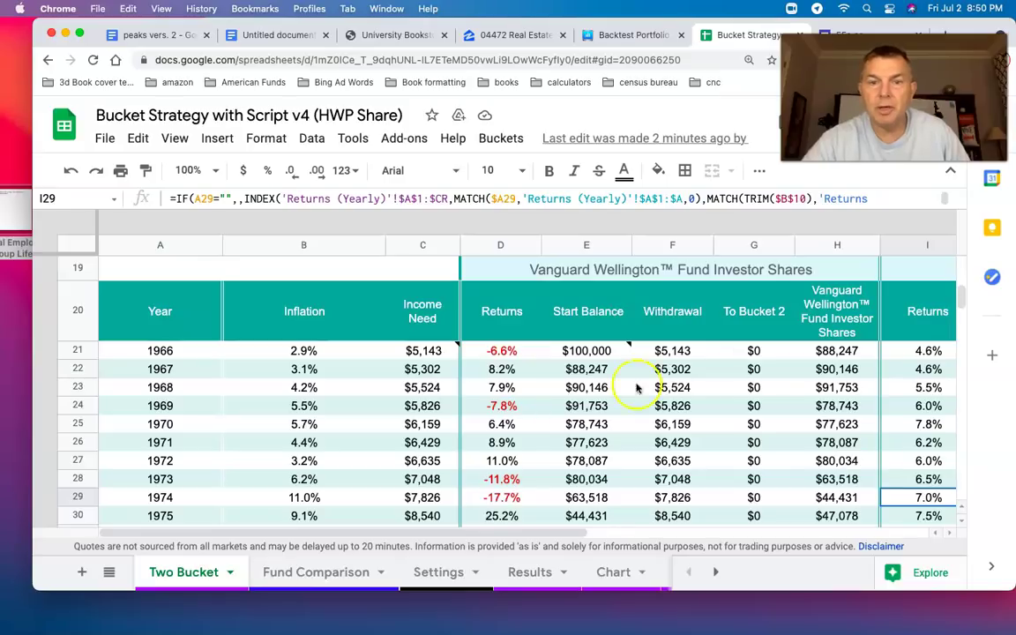
{"action": "scroll", "coordinate": [582, 397], "scroll_direction": "down", "scroll_amount": 1}
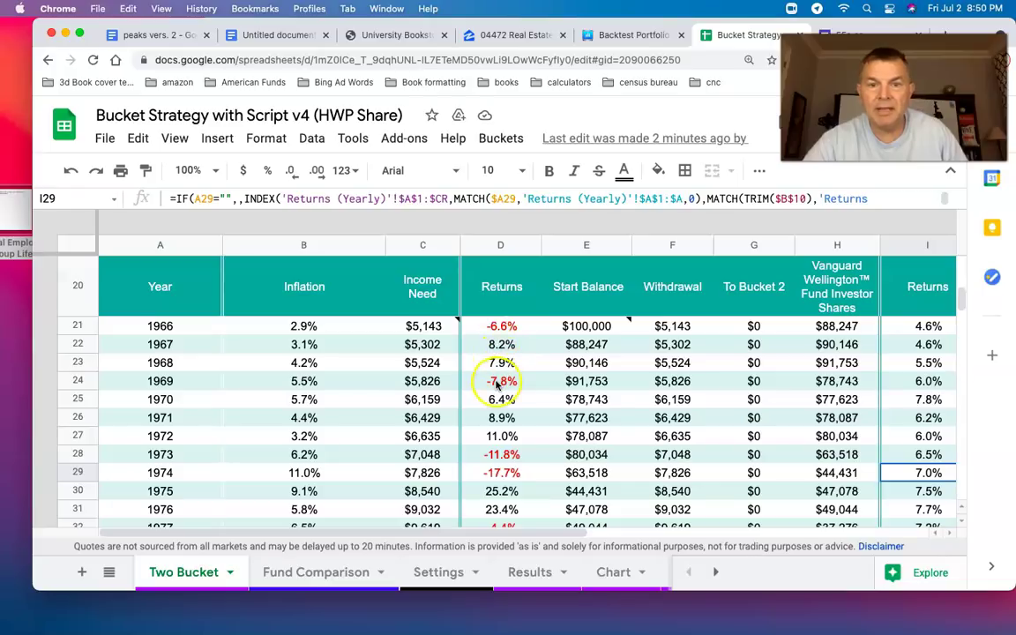
{"action": "scroll", "coordinate": [507, 485], "scroll_direction": "down", "scroll_amount": 2}
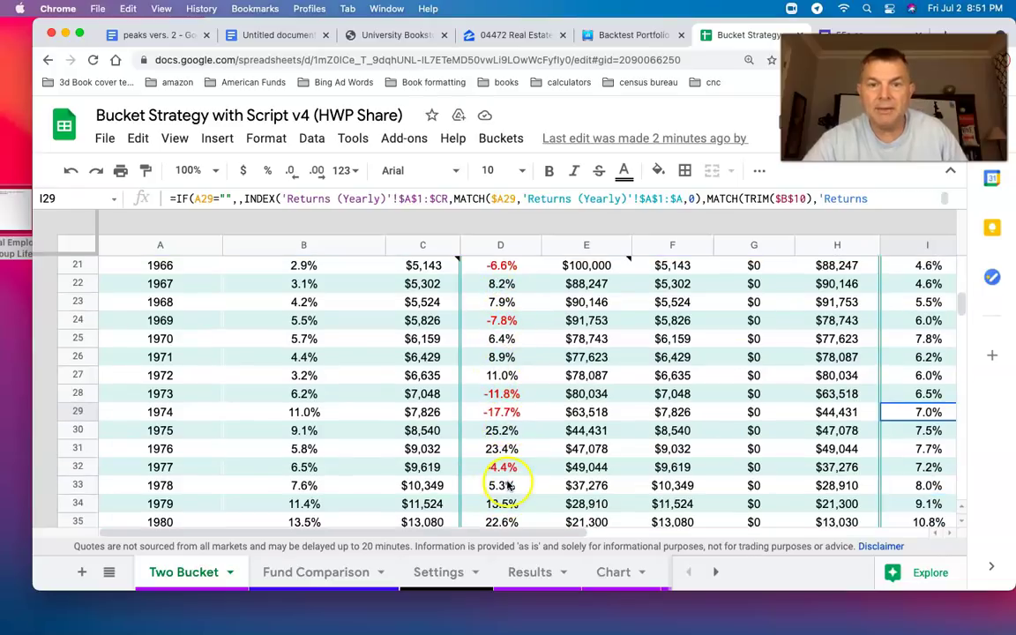
{"action": "left_click", "coordinate": [848, 429]}
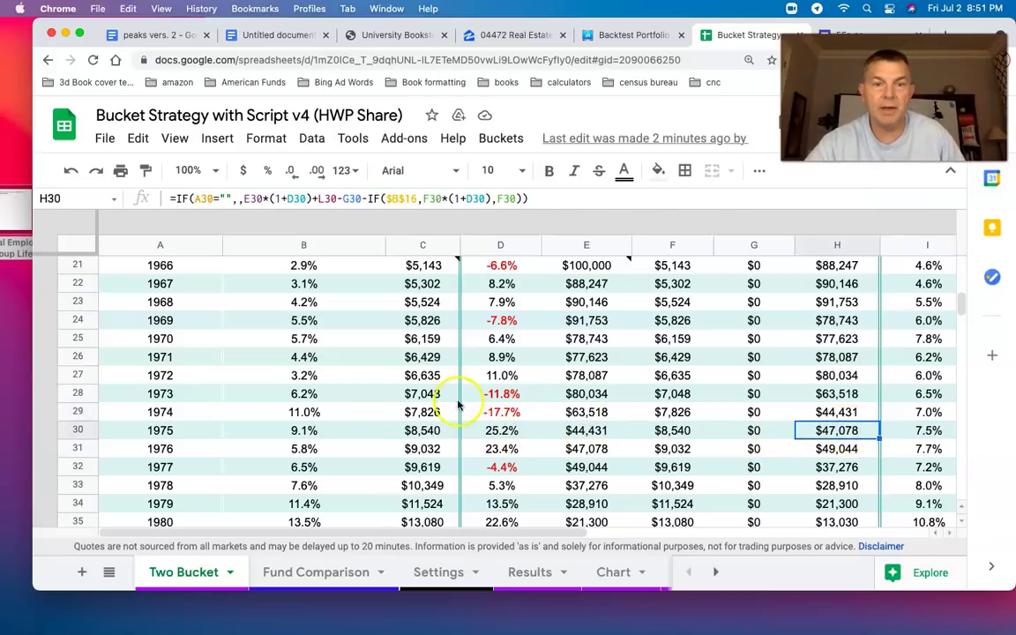
- Check the withdrawal amount on the Portfolio Visualizer backtest page and set Income Needs in the Bucket Strategy spreadsheet to $7,500
{"action": "scroll", "coordinate": [449, 401], "scroll_direction": "up", "scroll_amount": 6}
{"action": "left_click", "coordinate": [300, 286]}
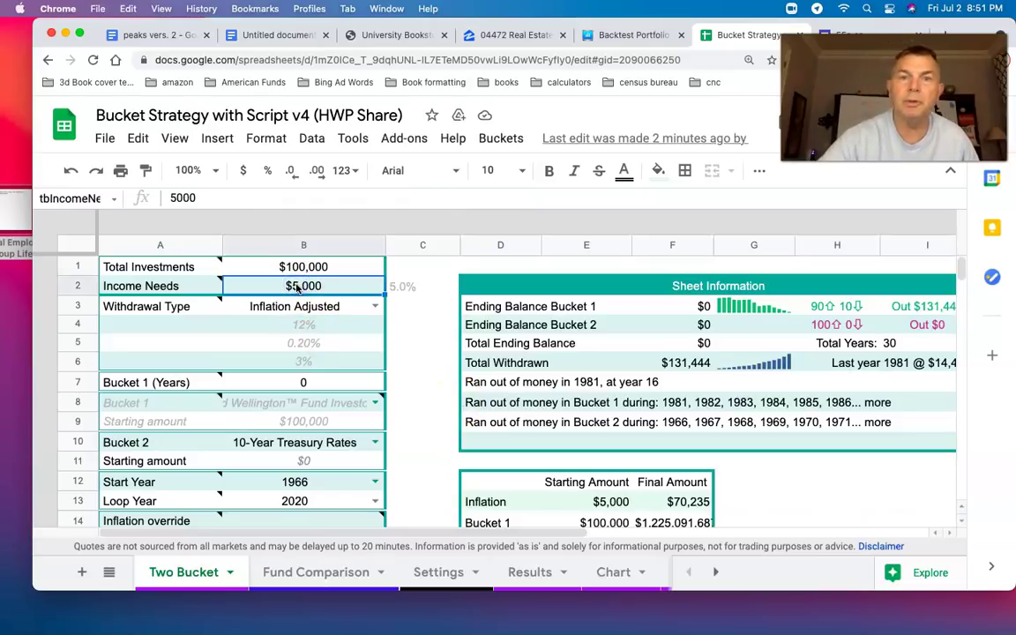
{"action": "left_click", "coordinate": [602, 35]}
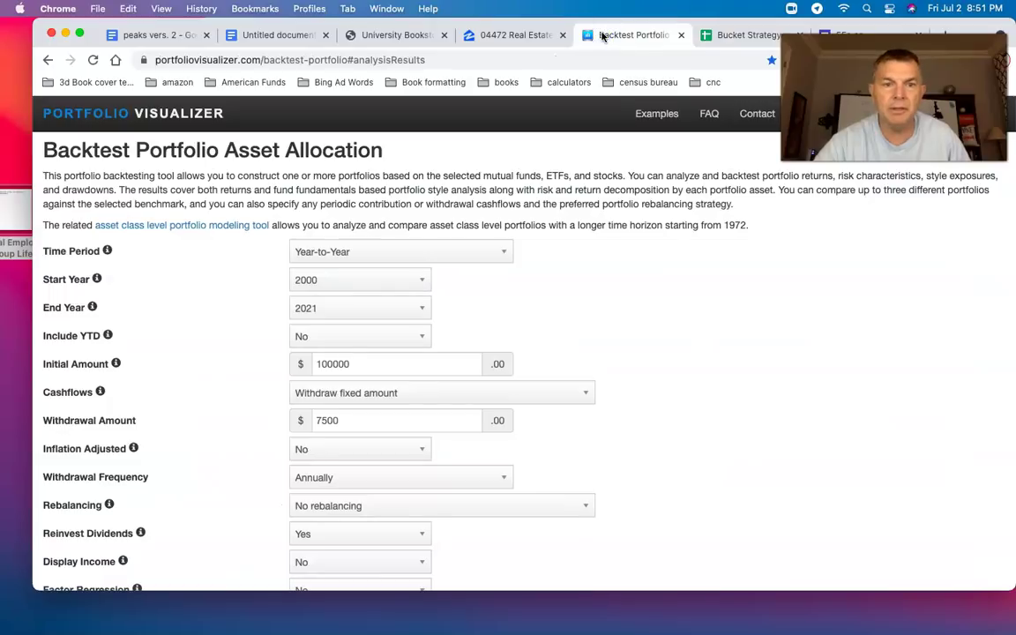
{"action": "left_click", "coordinate": [730, 35]}
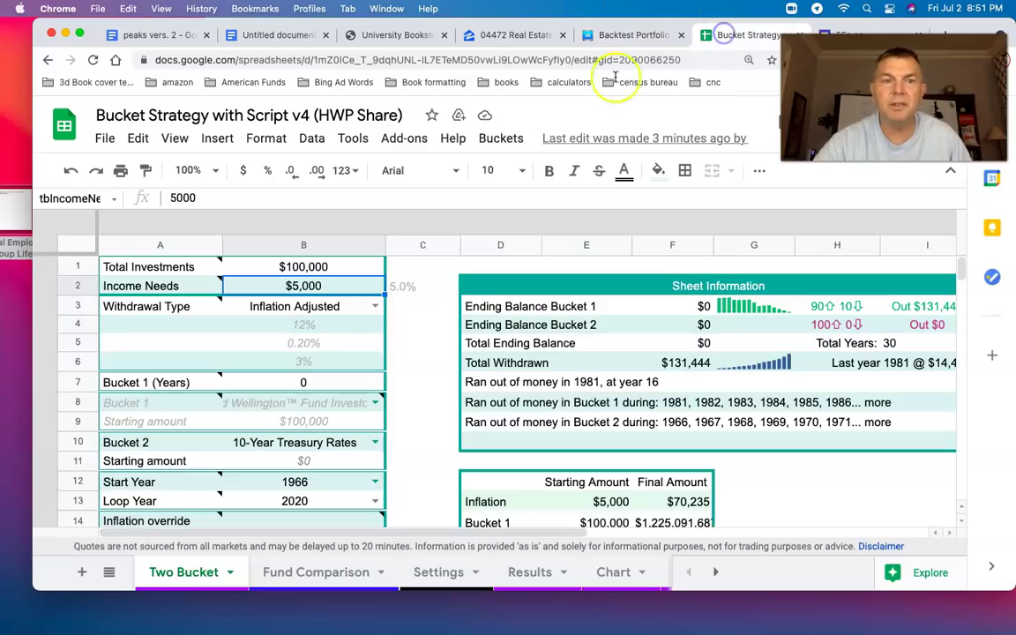
{"action": "type", "text": "75"}
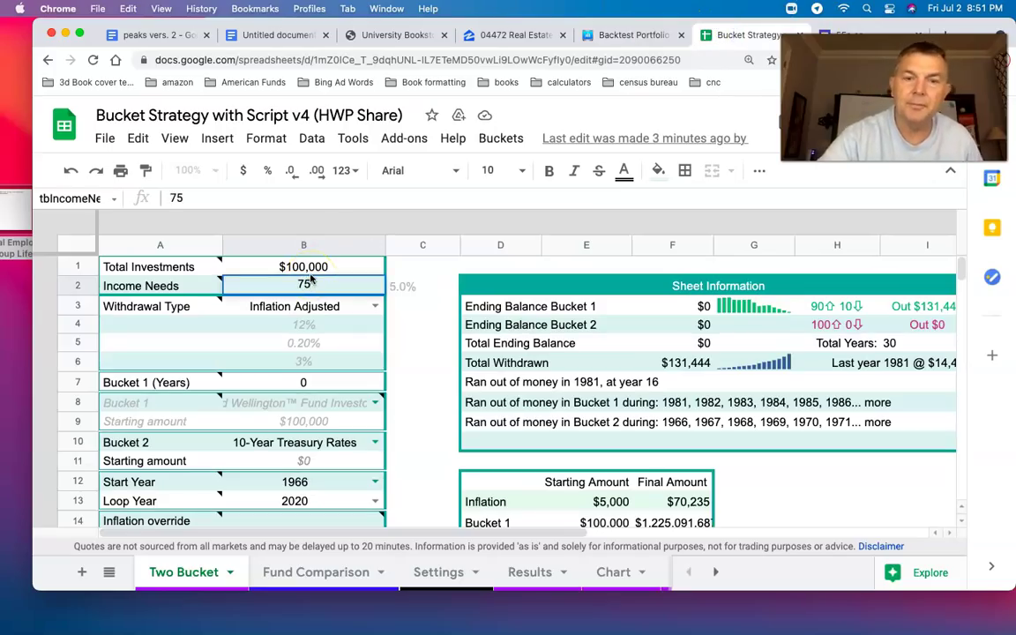
{"action": "key", "text": "Return"}
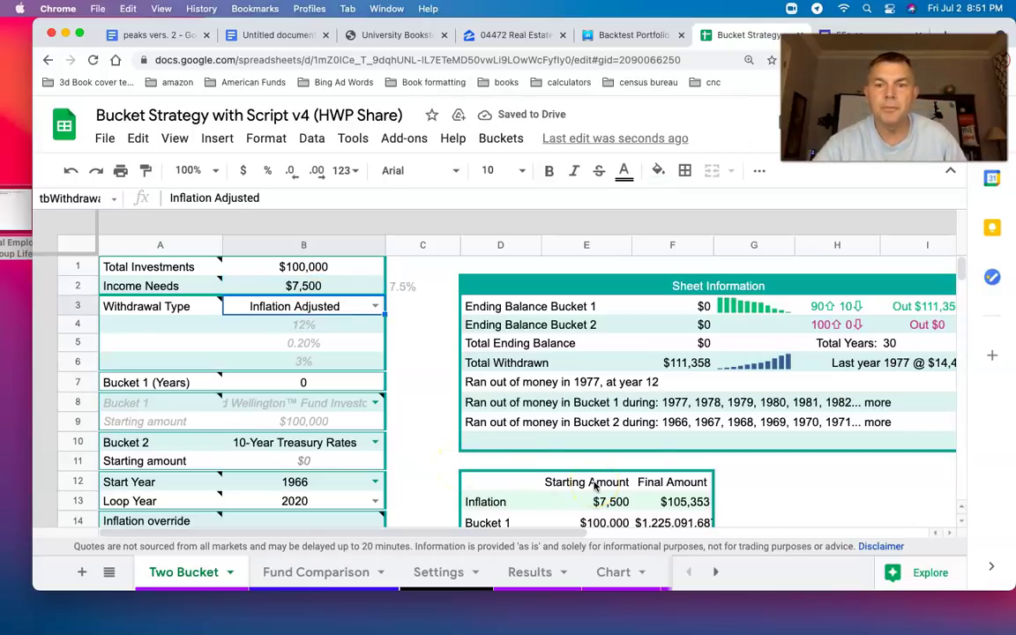
- Examine how the Bucket 1 balance develops year by year from 1966 under the inflation-adjusted $7,500 withdrawal
{"action": "scroll", "coordinate": [595, 485], "scroll_direction": "down", "scroll_amount": 5}
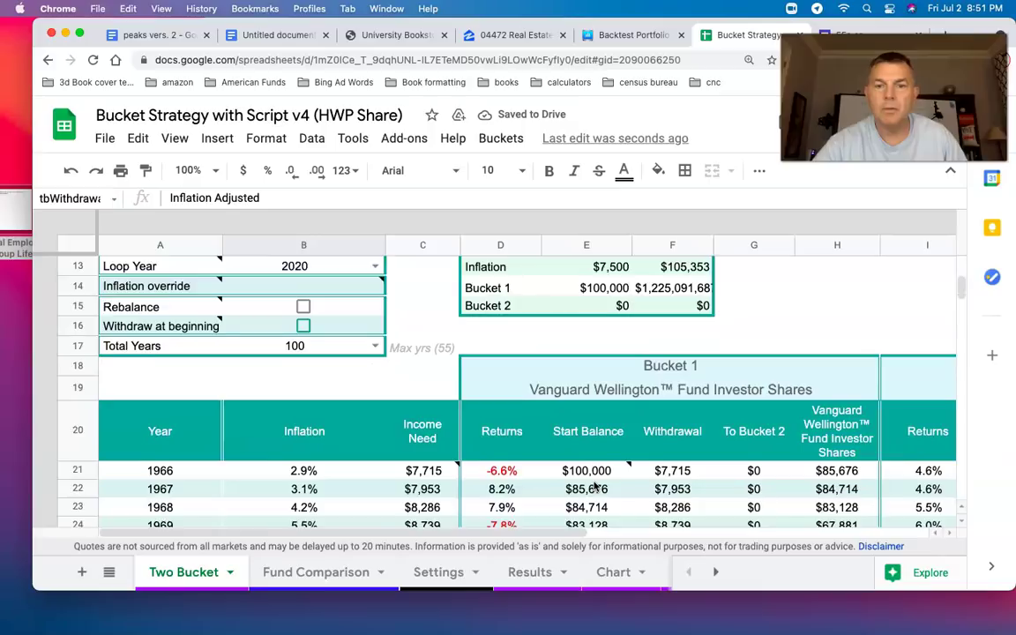
{"action": "scroll", "coordinate": [595, 485], "scroll_direction": "down", "scroll_amount": 2}
{"action": "scroll", "coordinate": [595, 483], "scroll_direction": "down", "scroll_amount": 3}
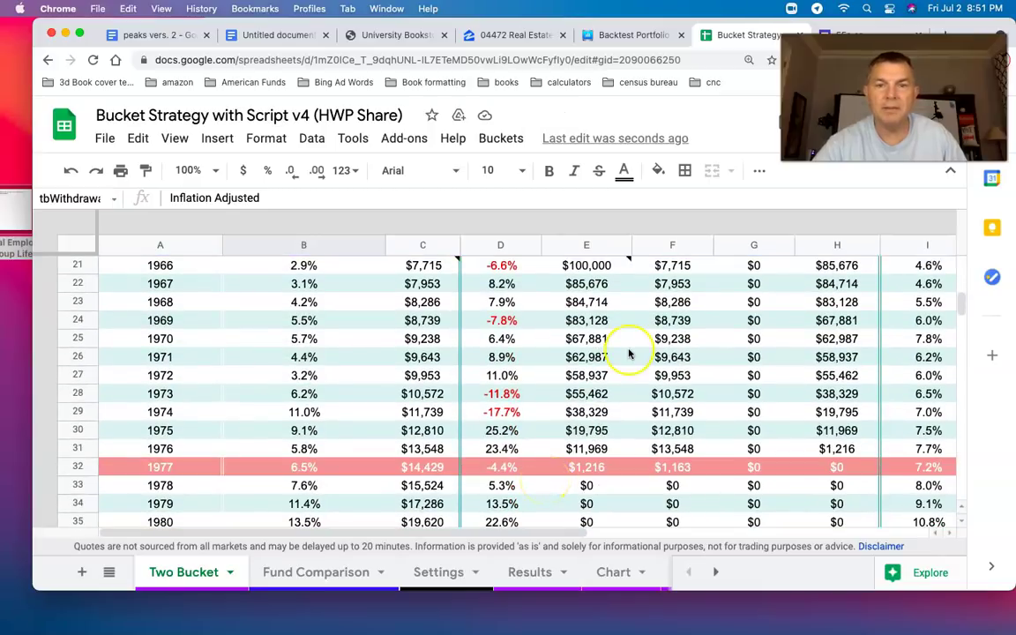
- Change the Withdrawal Type on the Two Bucket sheet to Fixed
{"action": "scroll", "coordinate": [565, 314], "scroll_direction": "up", "scroll_amount": 3}
{"action": "scroll", "coordinate": [566, 314], "scroll_direction": "up", "scroll_amount": 3}
{"action": "scroll", "coordinate": [529, 353], "scroll_direction": "up", "scroll_amount": 3}
{"action": "left_click", "coordinate": [371, 284]}
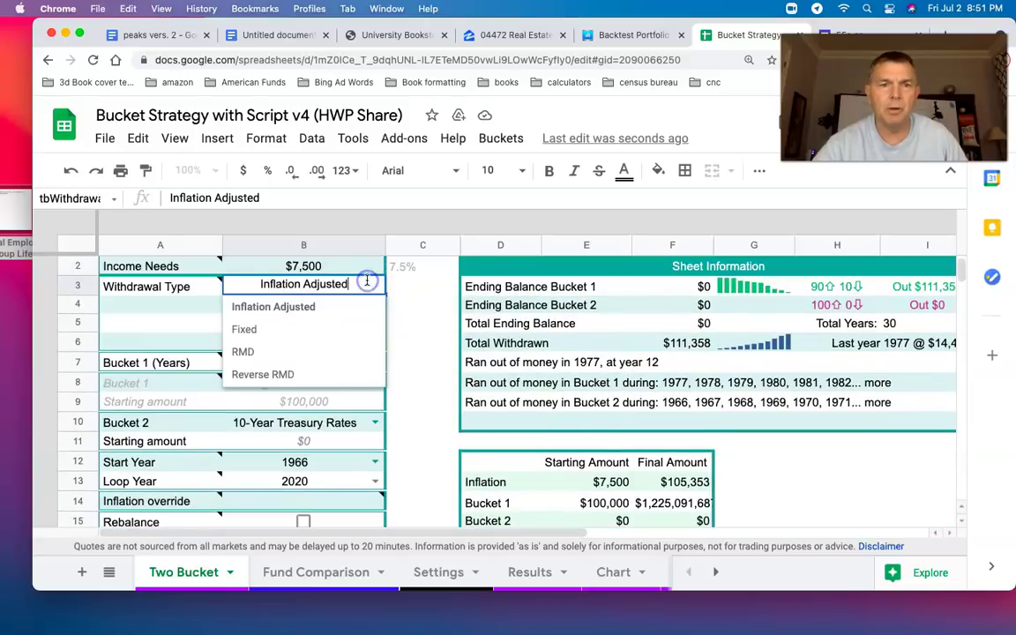
{"action": "left_click", "coordinate": [302, 330]}
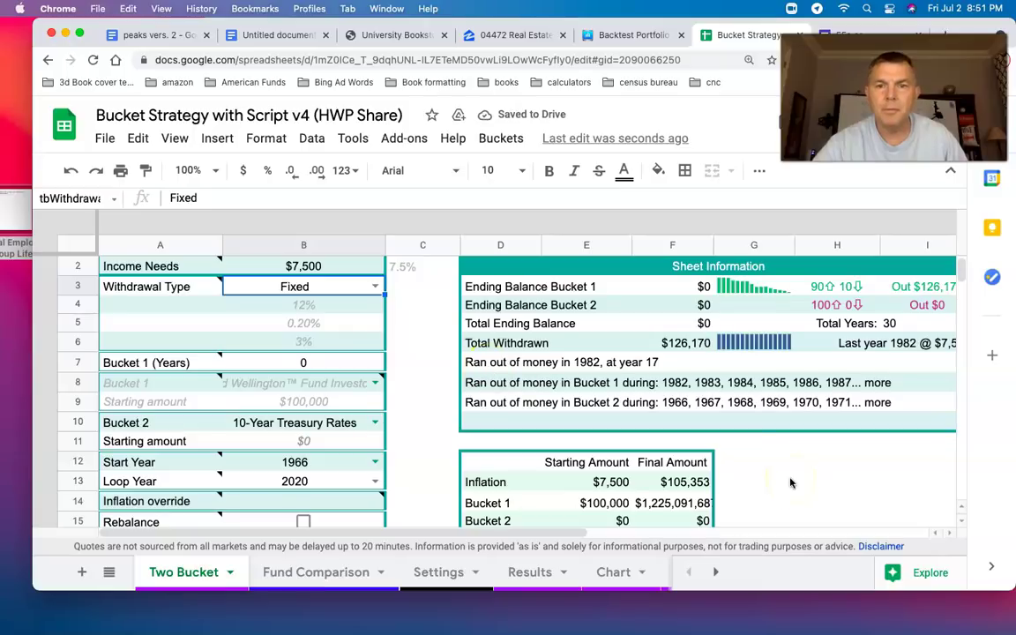
- Examine the yearly Bucket 1 table and results summary for the fixed $7,500 withdrawal starting in 1966
{"action": "scroll", "coordinate": [790, 482], "scroll_direction": "down", "scroll_amount": 5}
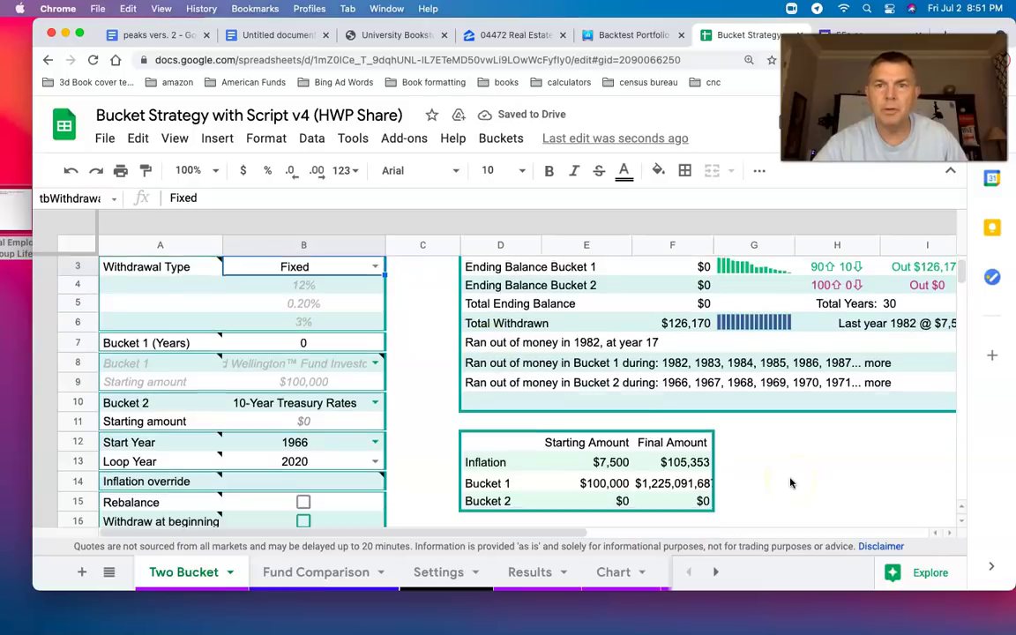
{"action": "scroll", "coordinate": [790, 482], "scroll_direction": "down", "scroll_amount": 3}
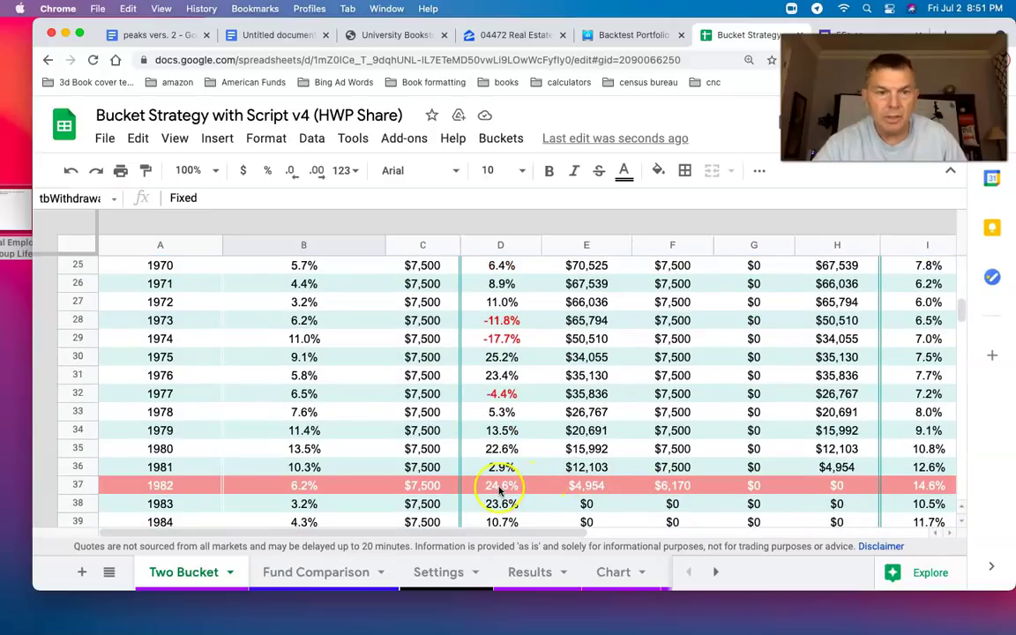
{"action": "scroll", "coordinate": [612, 414], "scroll_direction": "up", "scroll_amount": 10}
{"action": "scroll", "coordinate": [611, 417], "scroll_direction": "down", "scroll_amount": 2}
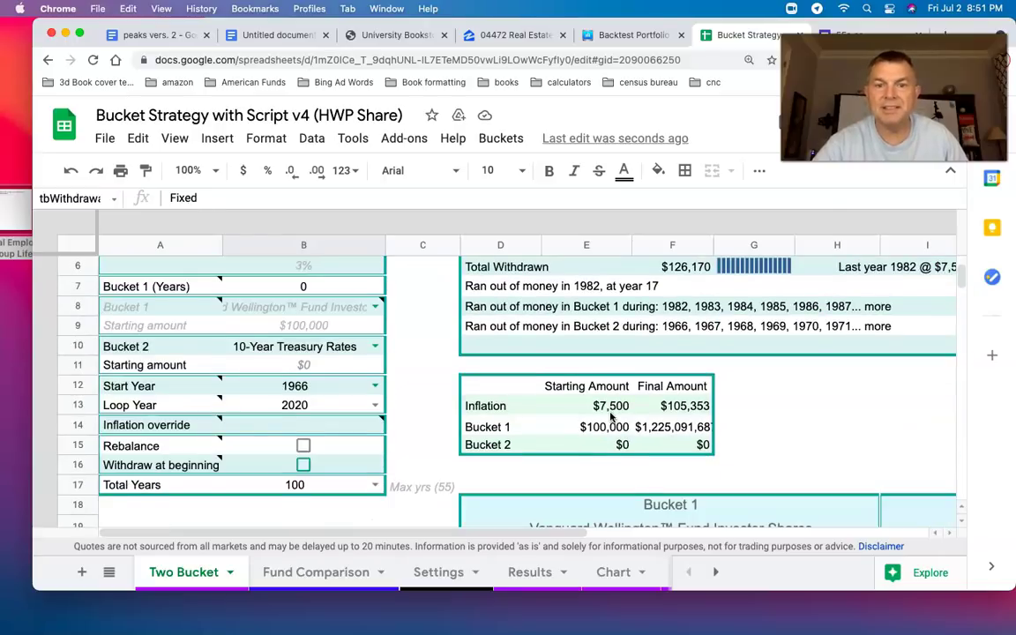
{"action": "scroll", "coordinate": [611, 417], "scroll_direction": "down", "scroll_amount": 2}
{"action": "scroll", "coordinate": [609, 419], "scroll_direction": "up", "scroll_amount": 5}
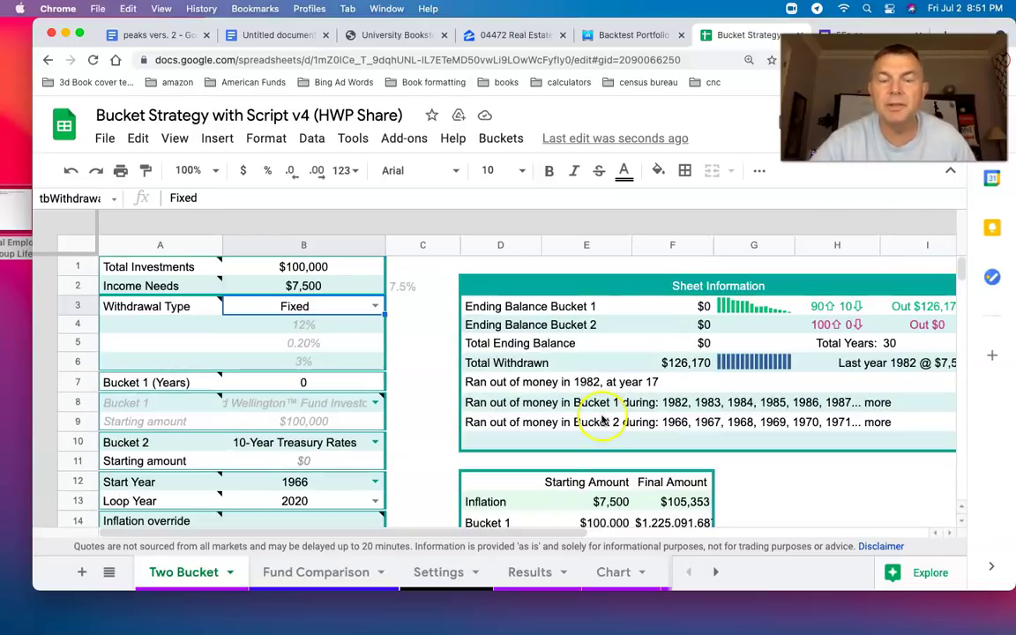
- Set Income Needs to $6,000
{"action": "left_click", "coordinate": [303, 286]}
{"action": "type", "text": "6000"}
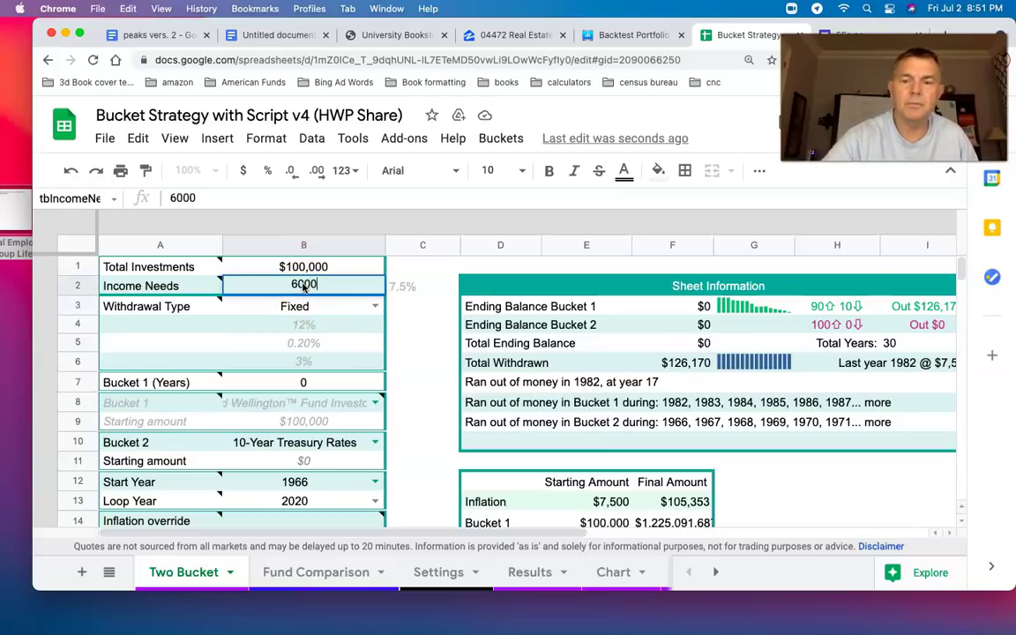
{"action": "key", "text": "Return"}
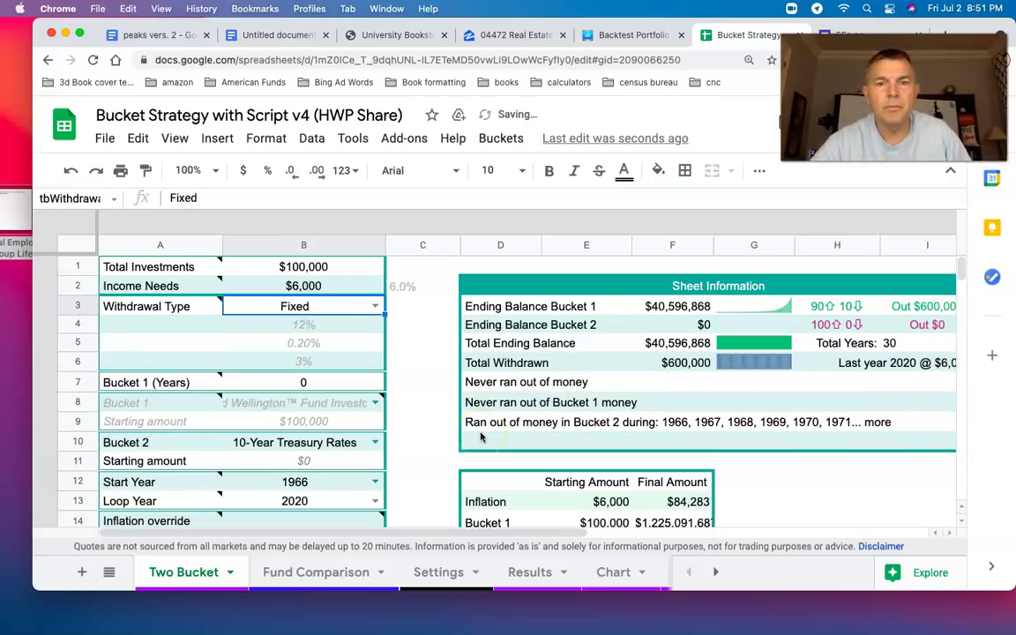
- Examine the yearly Vanguard Wellington returns, withdrawals and balances from 1966 to 1990 for the fixed $6,000 withdrawal
{"action": "scroll", "coordinate": [480, 436], "scroll_direction": "down", "scroll_amount": 3}
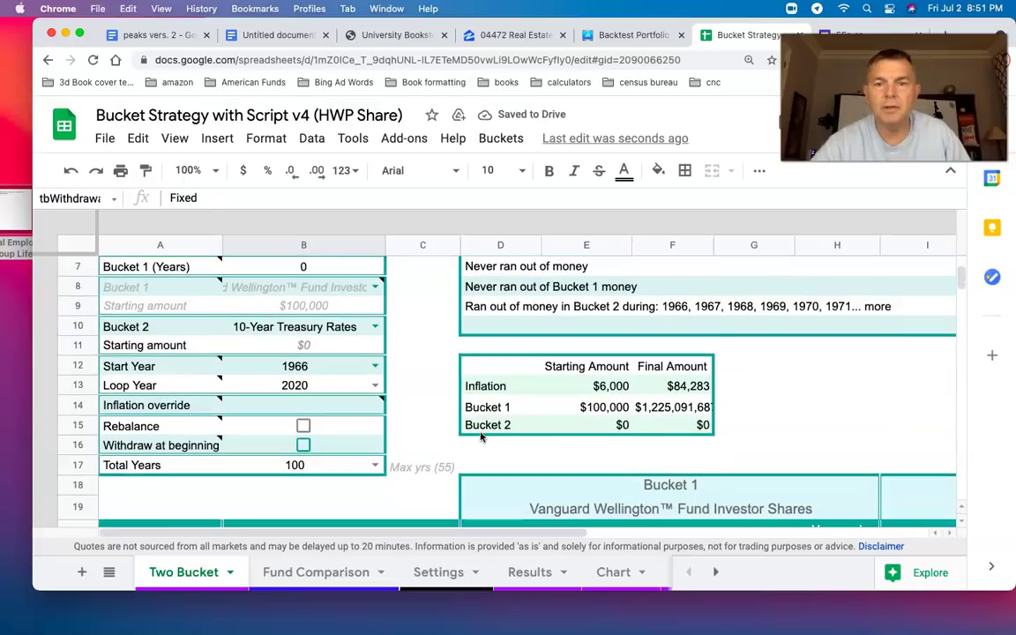
{"action": "scroll", "coordinate": [481, 436], "scroll_direction": "down", "scroll_amount": 5}
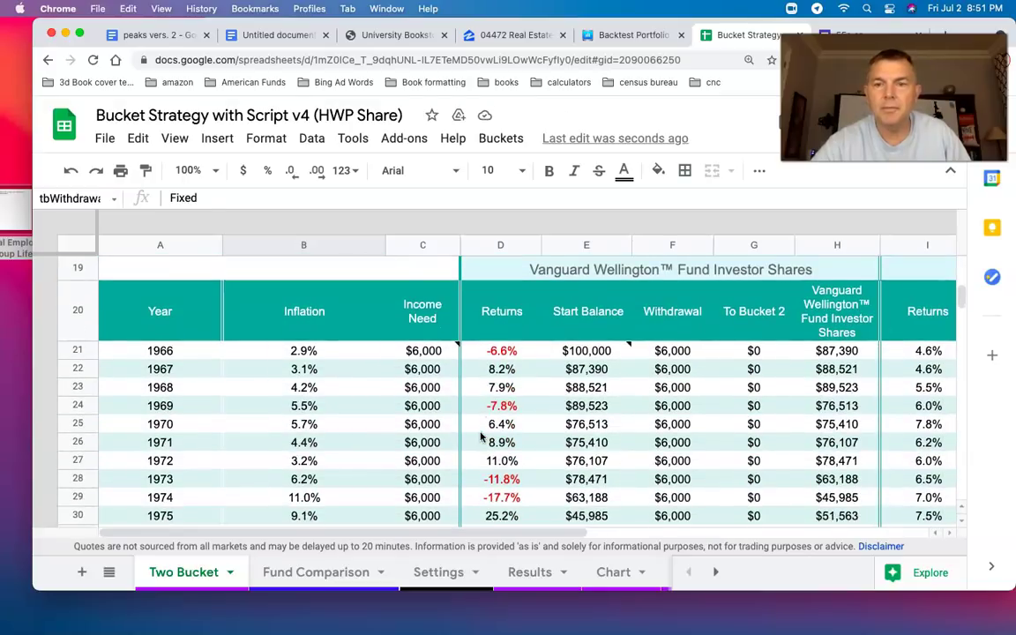
{"action": "scroll", "coordinate": [480, 436], "scroll_direction": "down", "scroll_amount": 5}
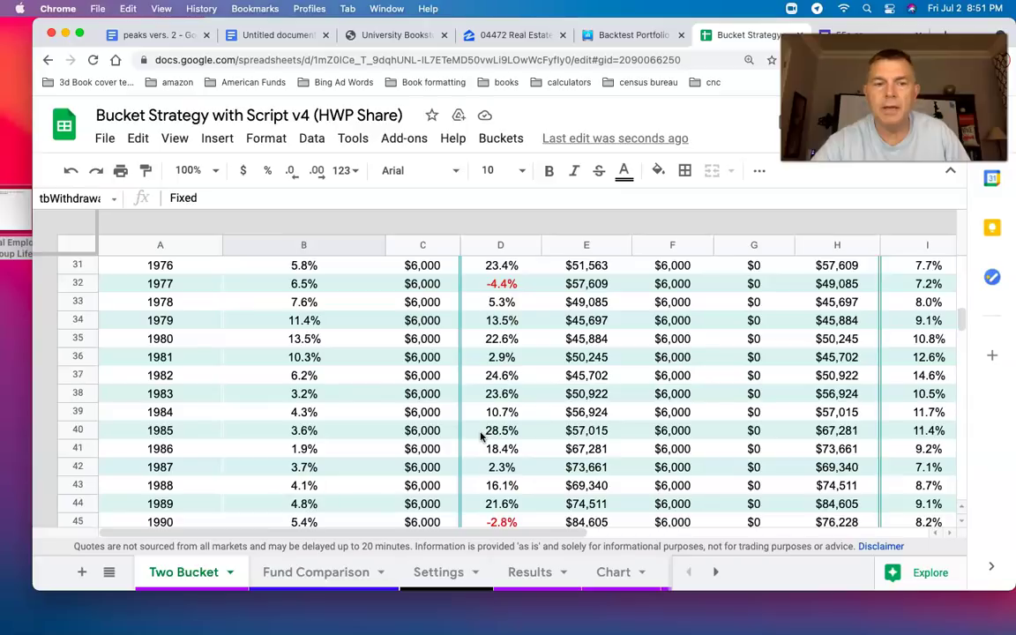
{"action": "scroll", "coordinate": [480, 436], "scroll_direction": "up", "scroll_amount": 10}
{"action": "scroll", "coordinate": [480, 436], "scroll_direction": "down", "scroll_amount": 5}
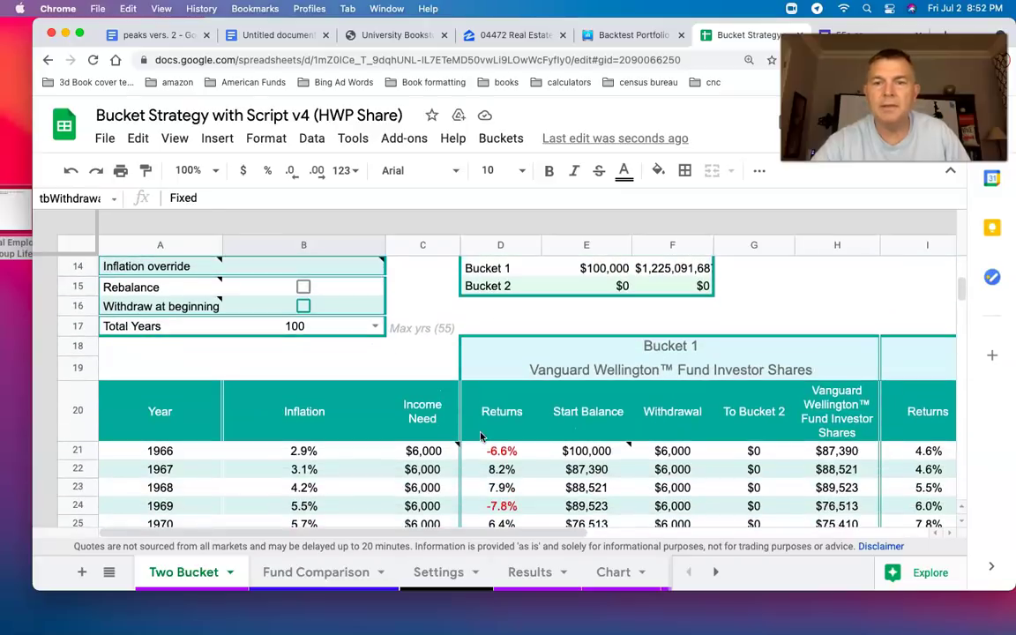
{"action": "scroll", "coordinate": [481, 436], "scroll_direction": "down", "scroll_amount": 1}
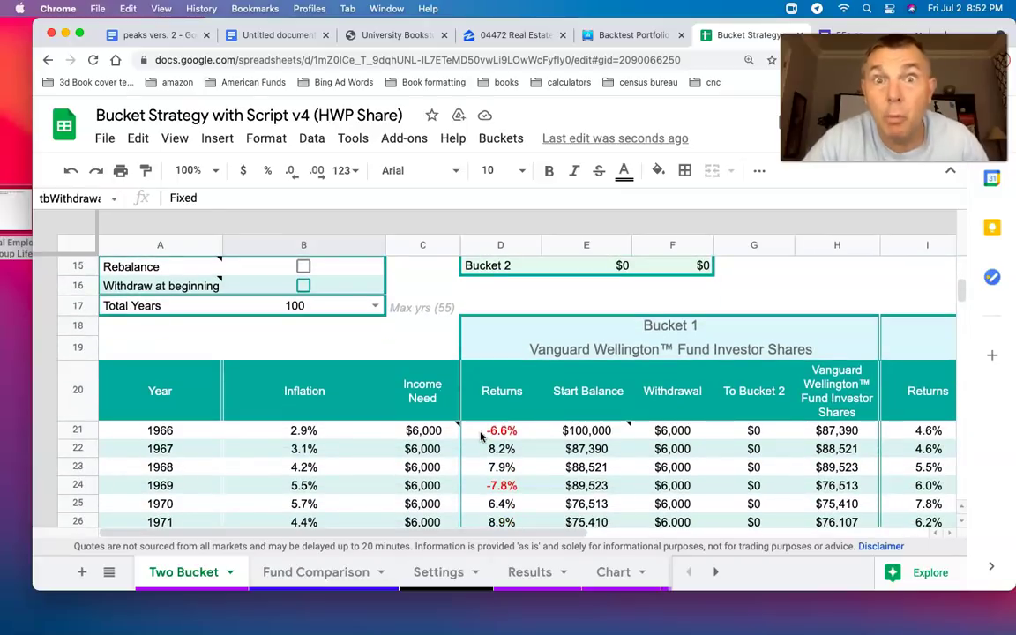
{"action": "scroll", "coordinate": [481, 435], "scroll_direction": "down", "scroll_amount": 1}
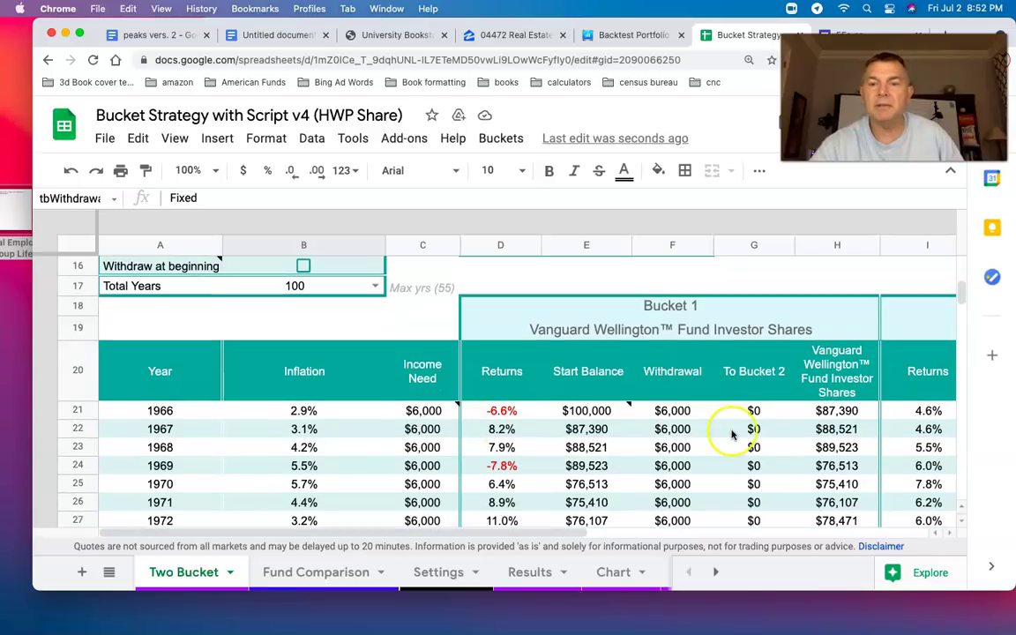
{"action": "scroll", "coordinate": [731, 433], "scroll_direction": "down", "scroll_amount": 1}
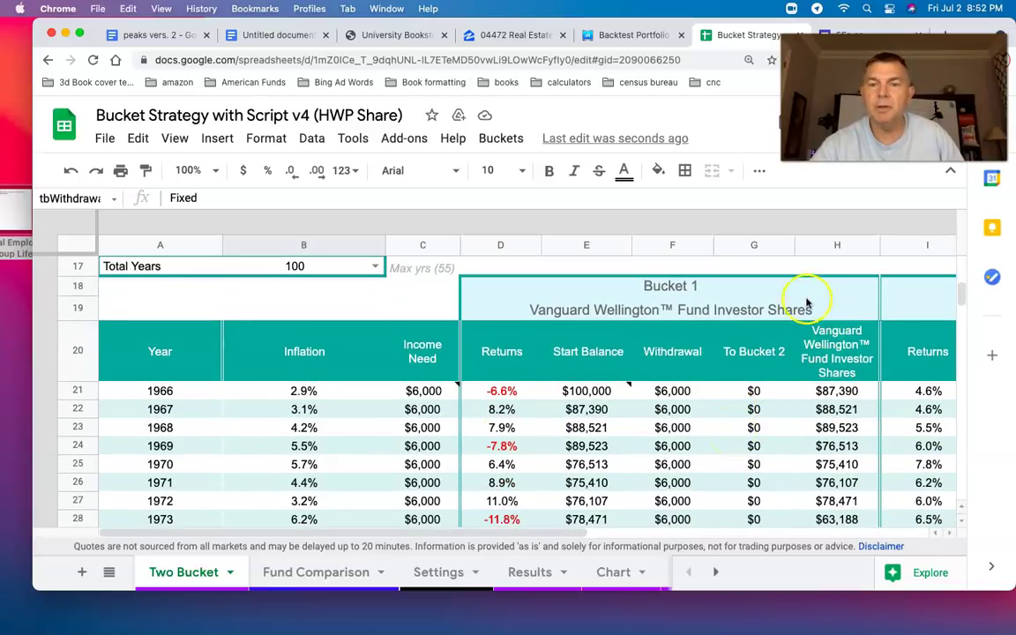
- Review the fixed $6,000 withdrawal's Bucket 1 balances into the 1990s, then return to the results summary
{"action": "scroll", "coordinate": [782, 452], "scroll_direction": "down", "scroll_amount": 6}
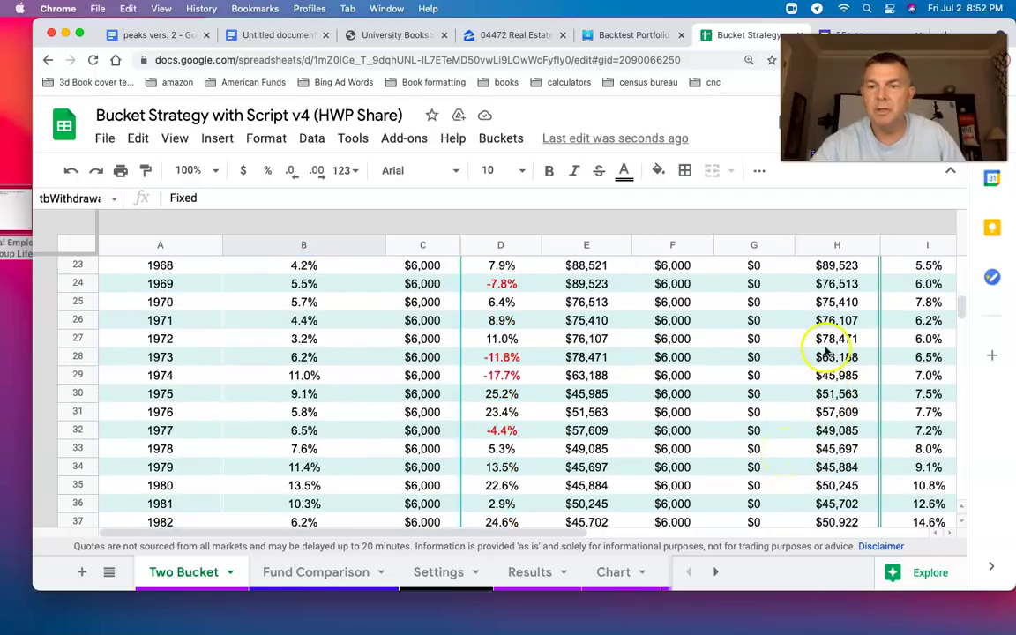
{"action": "scroll", "coordinate": [838, 489], "scroll_direction": "down", "scroll_amount": 8}
{"action": "scroll", "coordinate": [834, 498], "scroll_direction": "down", "scroll_amount": 4}
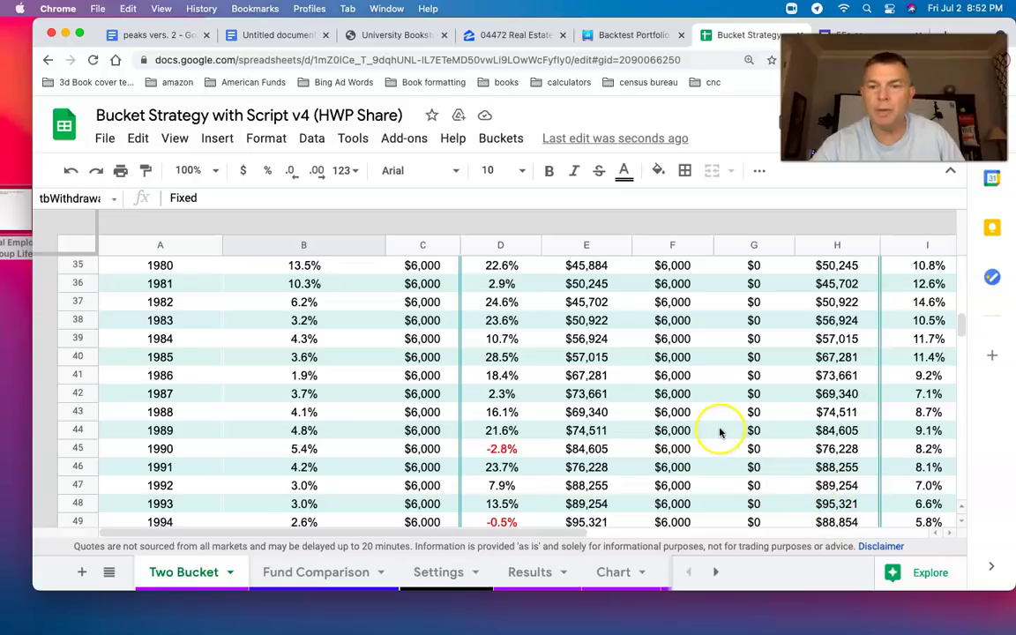
{"action": "scroll", "coordinate": [719, 432], "scroll_direction": "down", "scroll_amount": 6}
{"action": "scroll", "coordinate": [720, 432], "scroll_direction": "up", "scroll_amount": 20}
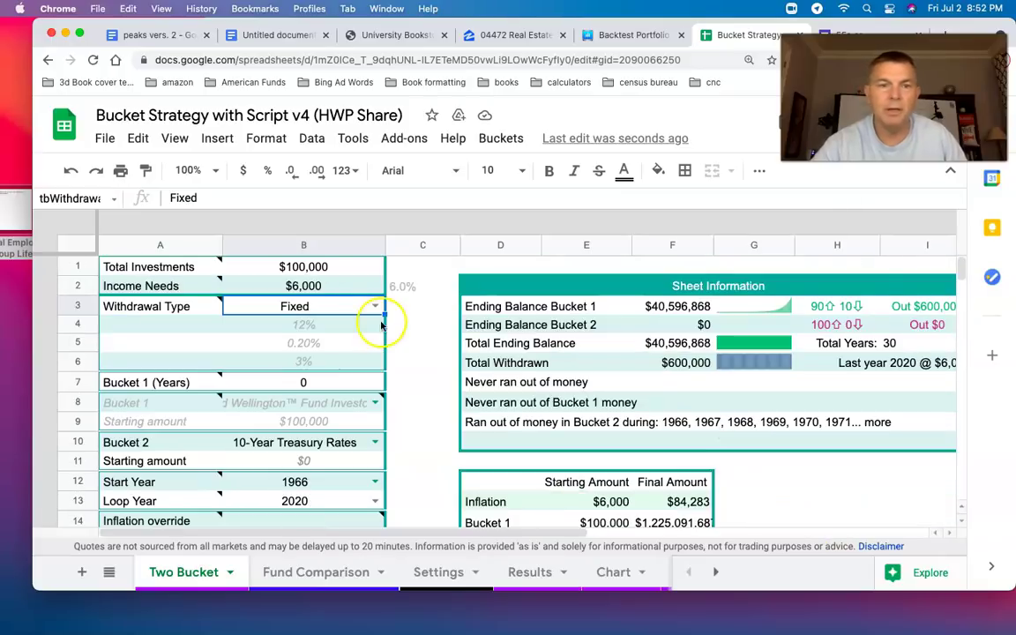
- Set Income Needs to $6,500 and review the yearly Bucket 1 balances from 1966 through 1996
{"action": "left_click", "coordinate": [308, 287]}
{"action": "type", "text": "6500"}
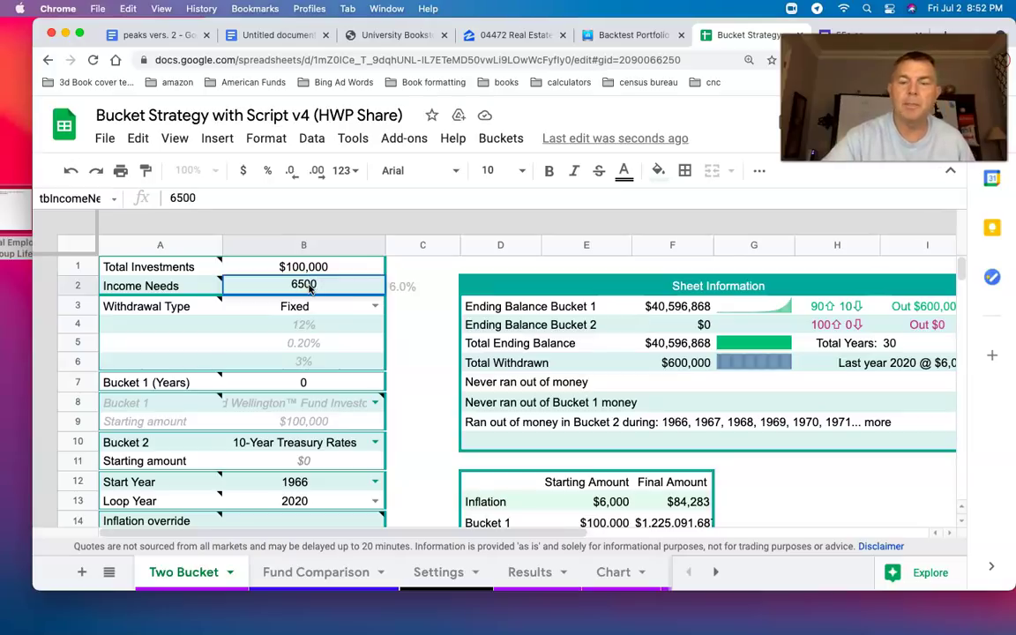
{"action": "key", "text": "Return"}
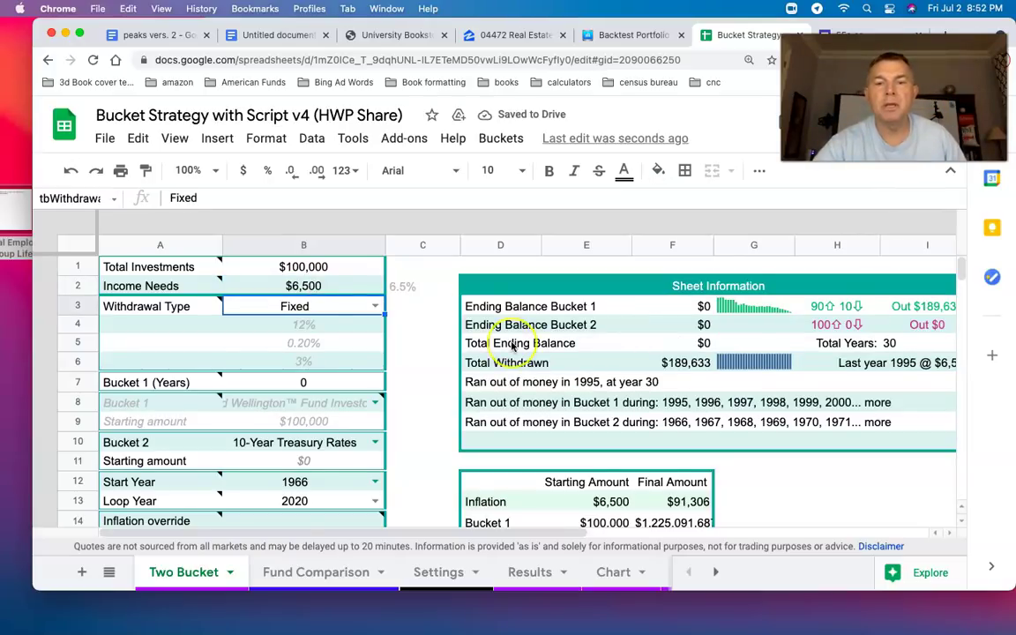
{"action": "scroll", "coordinate": [512, 346], "scroll_direction": "down", "scroll_amount": 8}
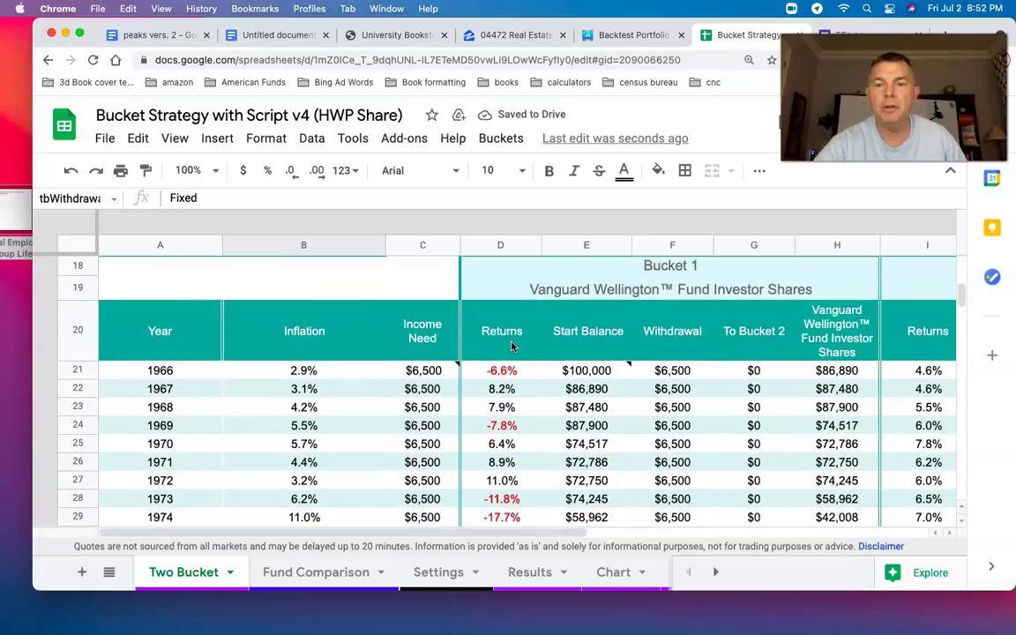
{"action": "scroll", "coordinate": [512, 347], "scroll_direction": "down", "scroll_amount": 5}
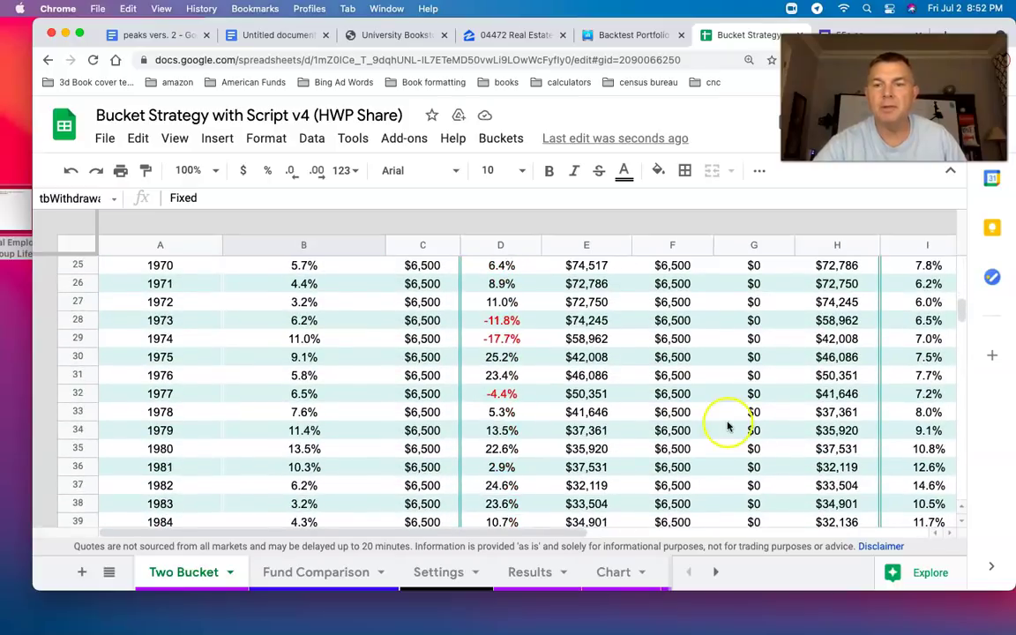
{"action": "scroll", "coordinate": [750, 436], "scroll_direction": "down", "scroll_amount": 5}
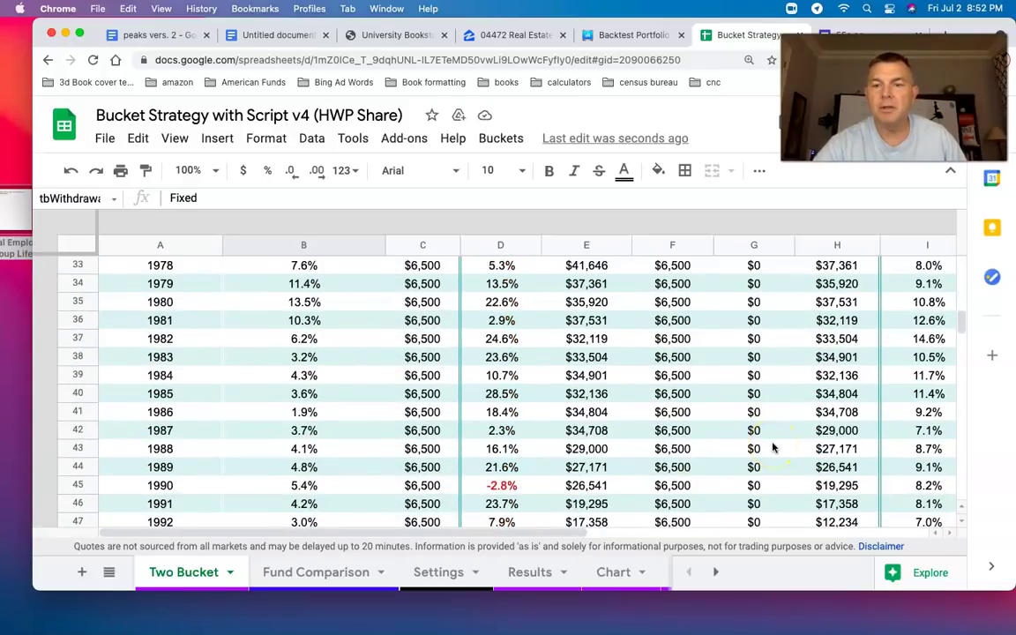
{"action": "scroll", "coordinate": [772, 448], "scroll_direction": "down", "scroll_amount": 2}
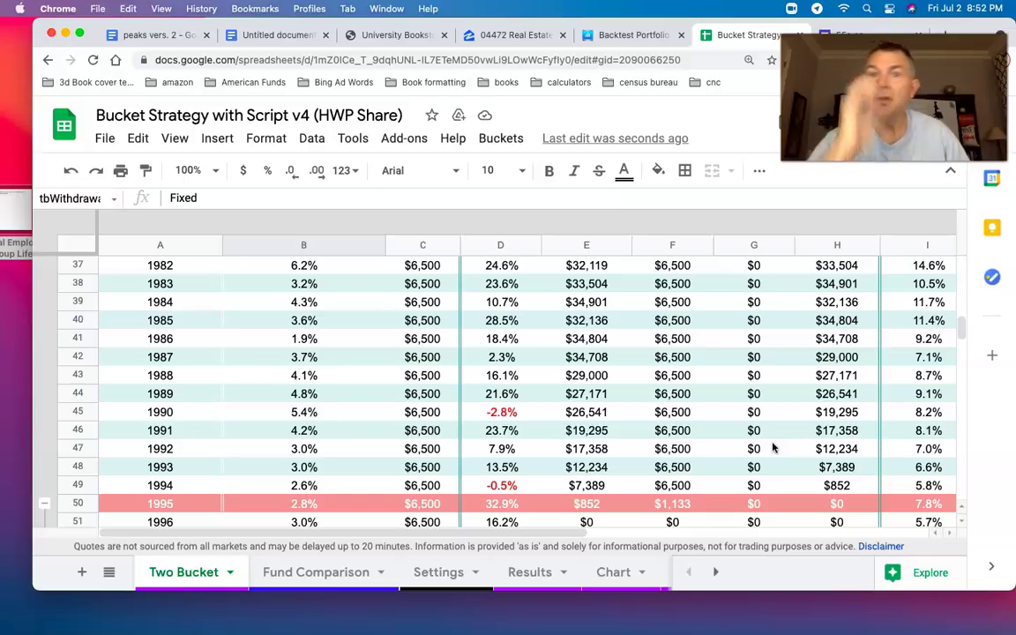
{"action": "scroll", "coordinate": [772, 448], "scroll_direction": "up", "scroll_amount": 10}
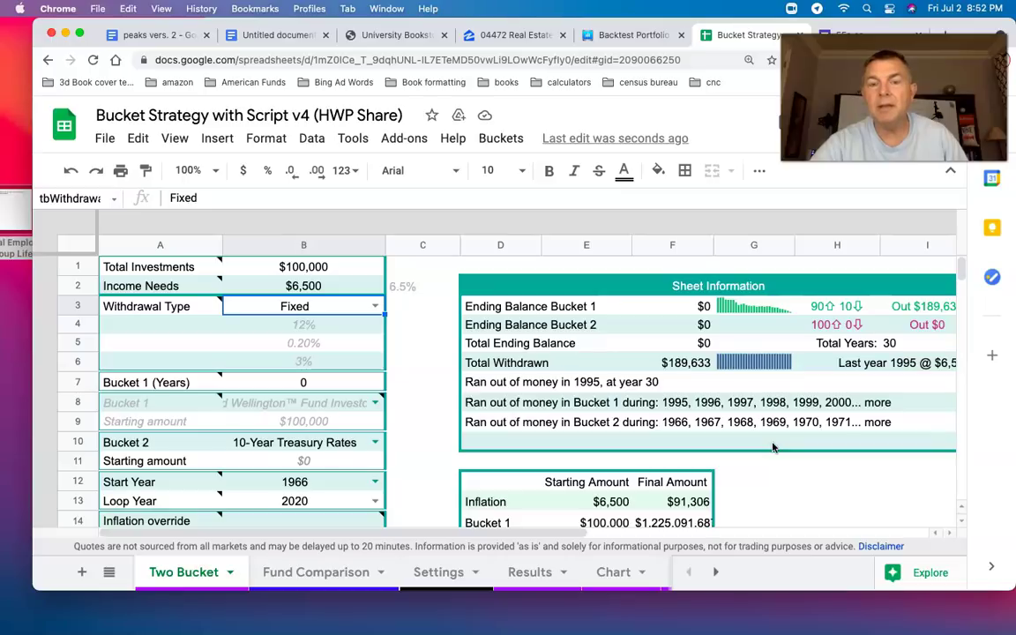
- Switch to Portfolio Visualizer, rerun the backtest with a $6,500 Withdrawal Amount, and review the Portfolio Growth chart
{"action": "left_click", "coordinate": [622, 36]}
{"action": "left_click_drag", "start_coordinate": [358, 420], "coordinate": [188, 374]}
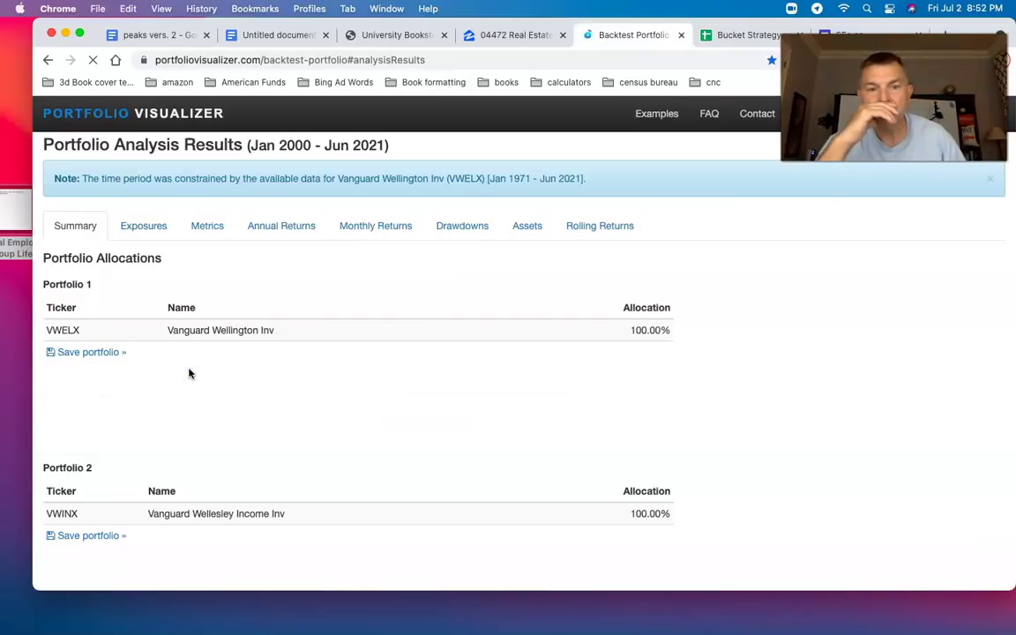
{"action": "scroll", "coordinate": [438, 472], "scroll_direction": "down", "scroll_amount": 10}
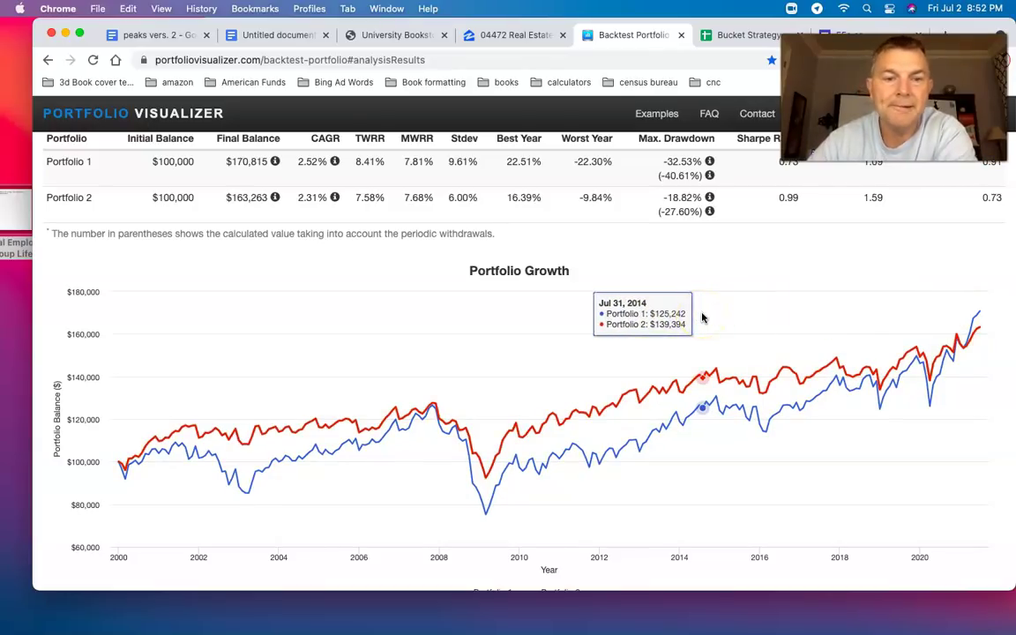
{"action": "scroll", "coordinate": [702, 318], "scroll_direction": "up", "scroll_amount": 20}
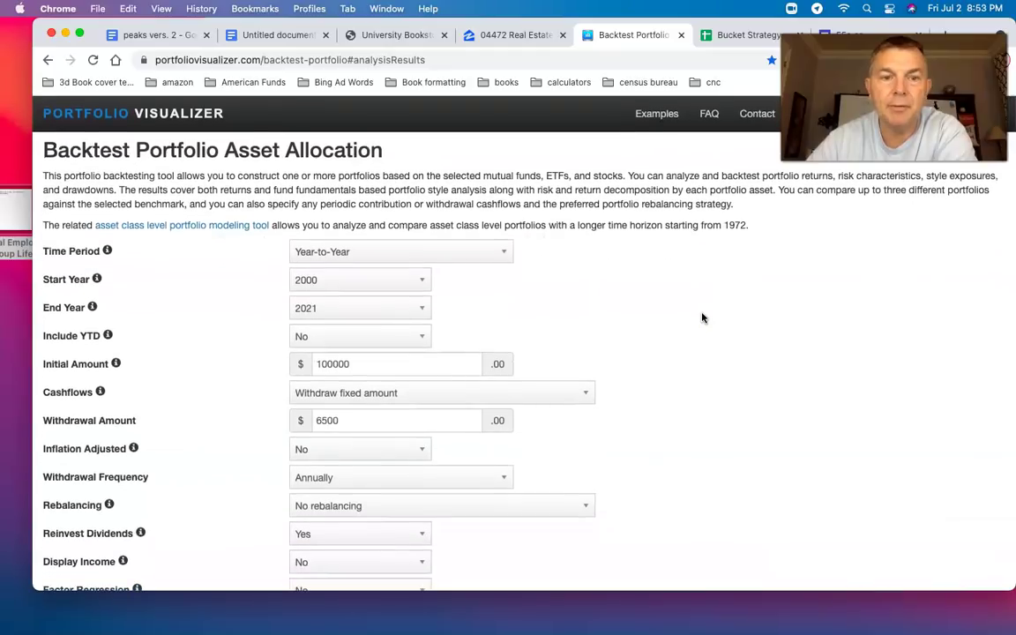
- Switch back to the Bucket Strategy spreadsheet and set Income Needs to $7,000
{"action": "left_click", "coordinate": [724, 39]}
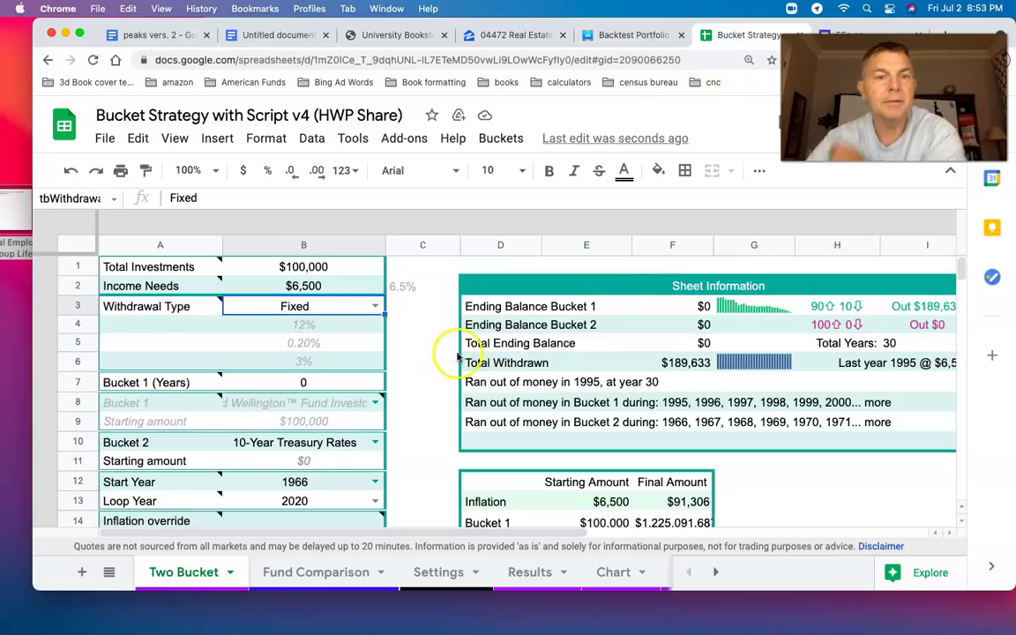
{"action": "left_click", "coordinate": [335, 287]}
{"action": "type", "text": "7,"}
{"action": "type", "text": "000"}
{"action": "key", "text": "Return"}
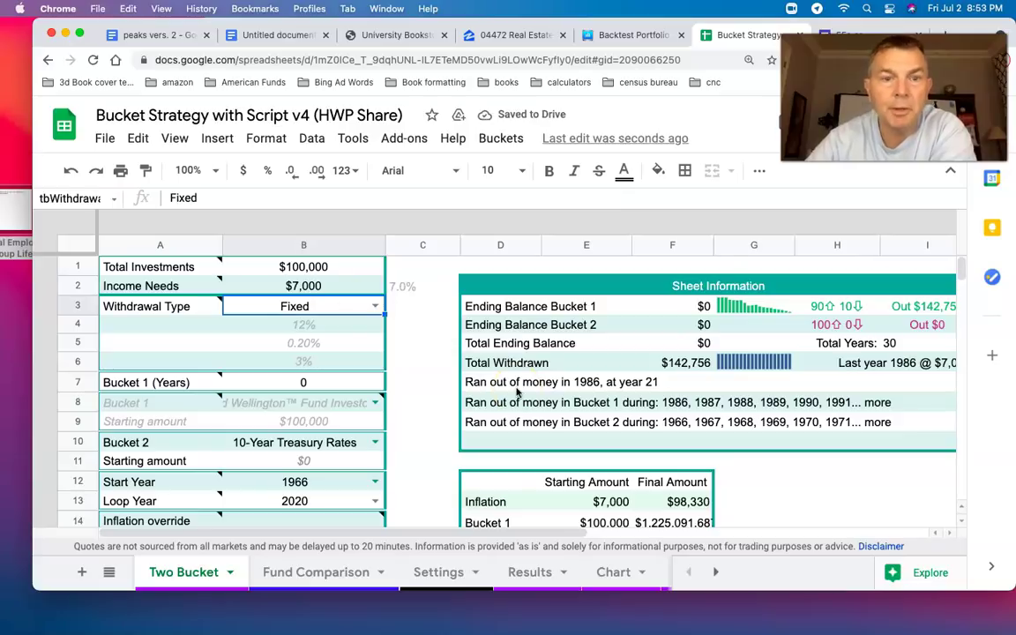
- Examine the results summary and the yearly Vanguard Wellington returns and balances for the fixed $7,000 withdrawal starting in 1966
{"action": "scroll", "coordinate": [518, 392], "scroll_direction": "down", "scroll_amount": 8}
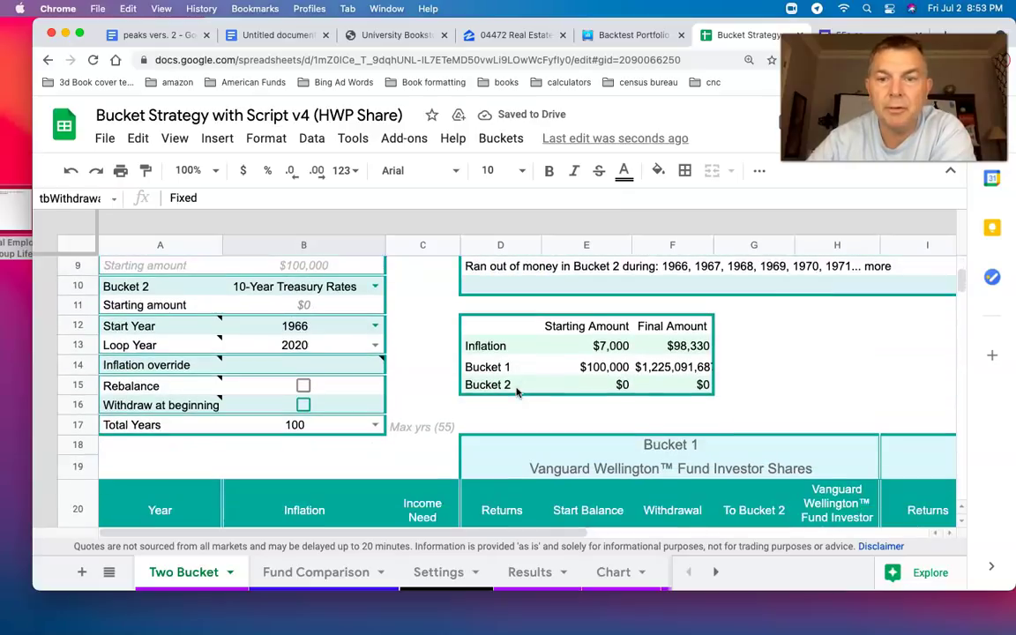
{"action": "scroll", "coordinate": [518, 392], "scroll_direction": "down", "scroll_amount": 5}
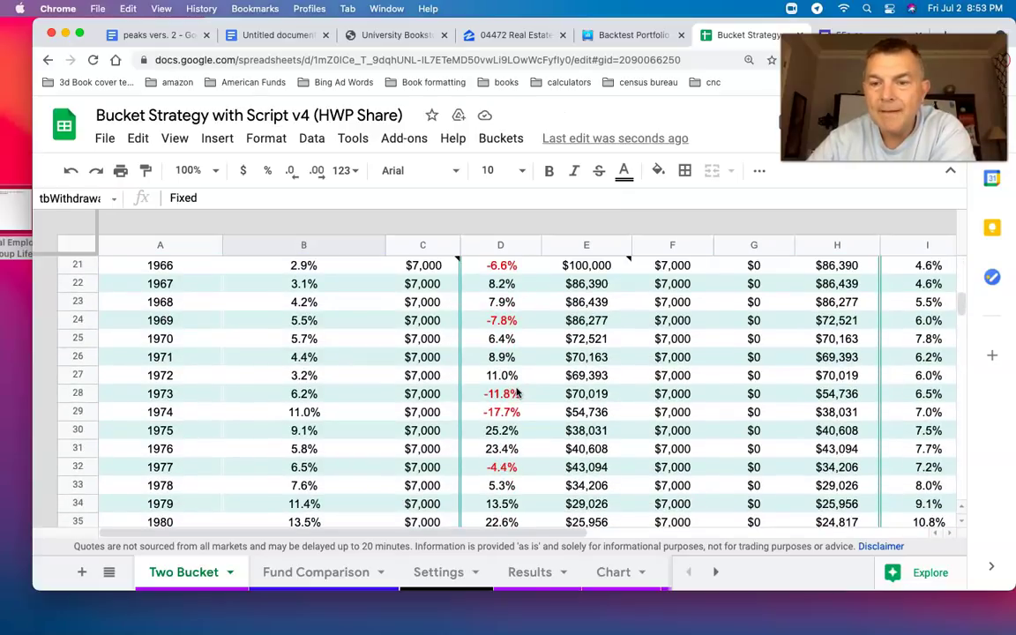
{"action": "scroll", "coordinate": [518, 391], "scroll_direction": "up", "scroll_amount": 13}
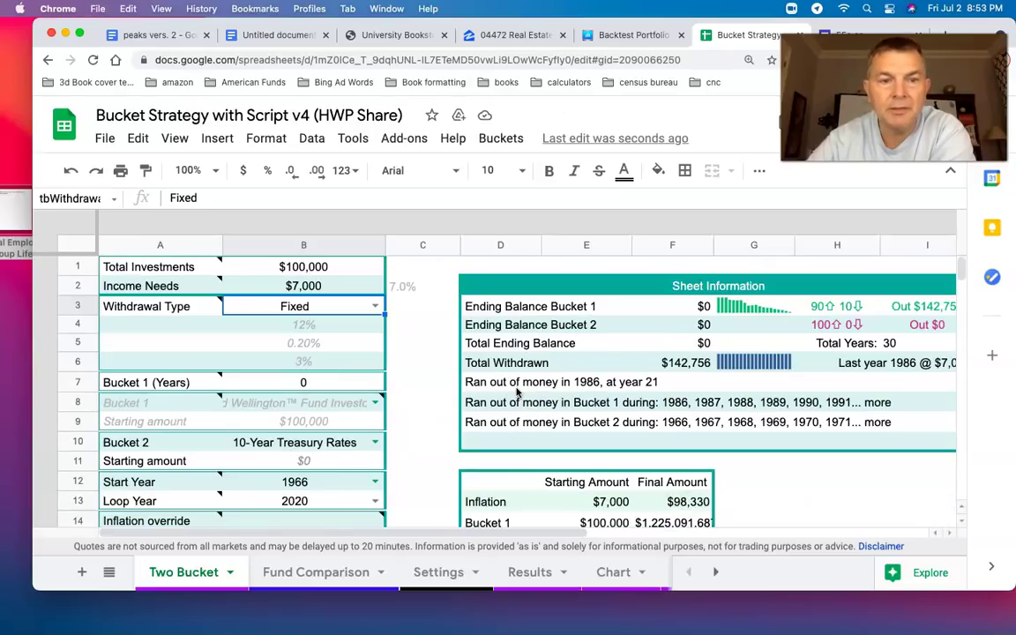
{"action": "scroll", "coordinate": [448, 382], "scroll_direction": "down", "scroll_amount": 6}
{"action": "scroll", "coordinate": [449, 382], "scroll_direction": "down", "scroll_amount": 3}
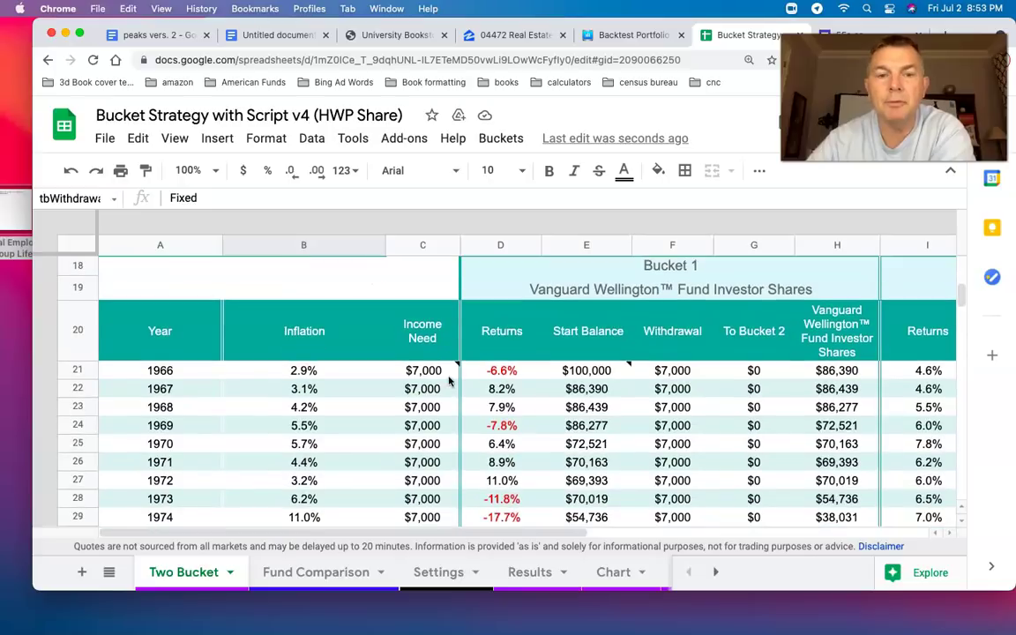
{"action": "scroll", "coordinate": [520, 393], "scroll_direction": "down", "scroll_amount": 3}
{"action": "scroll", "coordinate": [520, 393], "scroll_direction": "right", "scroll_amount": 2}
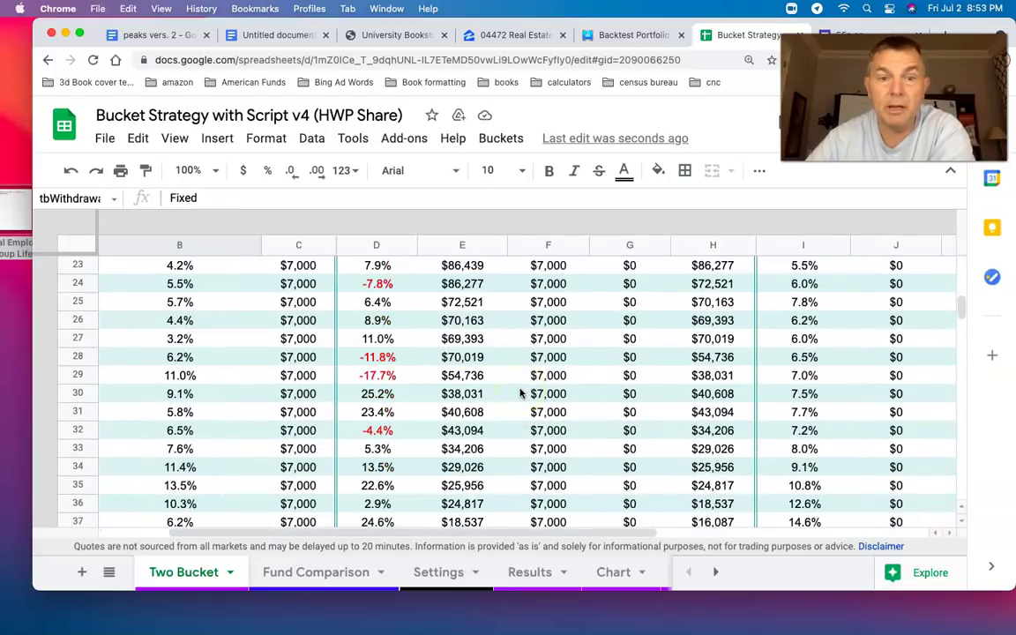
{"action": "scroll", "coordinate": [520, 393], "scroll_direction": "up", "scroll_amount": 6}
{"action": "scroll", "coordinate": [520, 393], "scroll_direction": "left", "scroll_amount": 2}
{"action": "scroll", "coordinate": [520, 393], "scroll_direction": "down", "scroll_amount": 3}
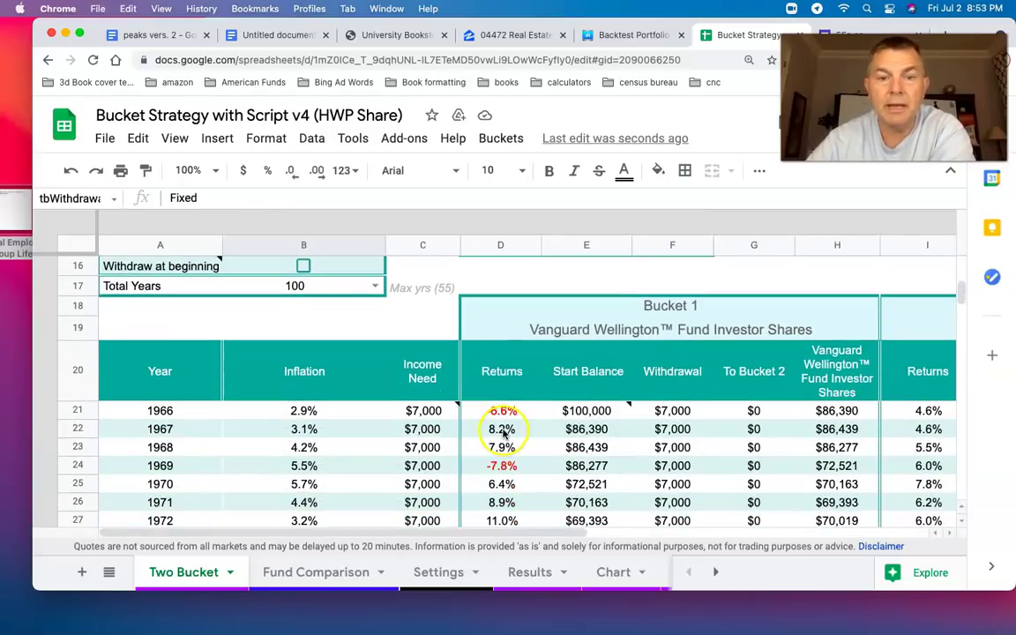
{"action": "scroll", "coordinate": [503, 430], "scroll_direction": "down", "scroll_amount": 4}
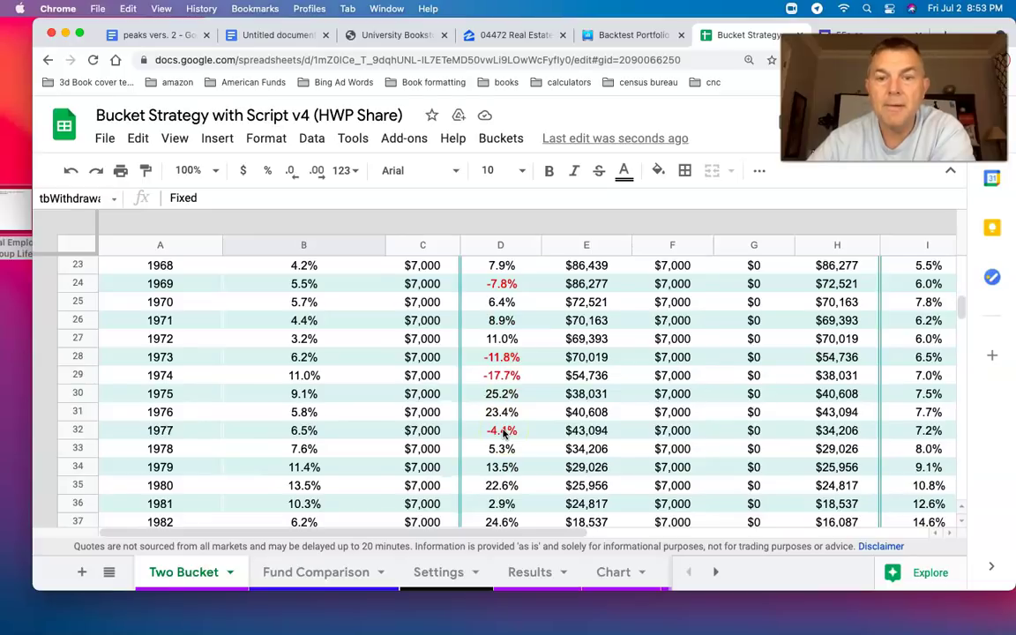
{"action": "scroll", "coordinate": [503, 432], "scroll_direction": "up", "scroll_amount": 12}
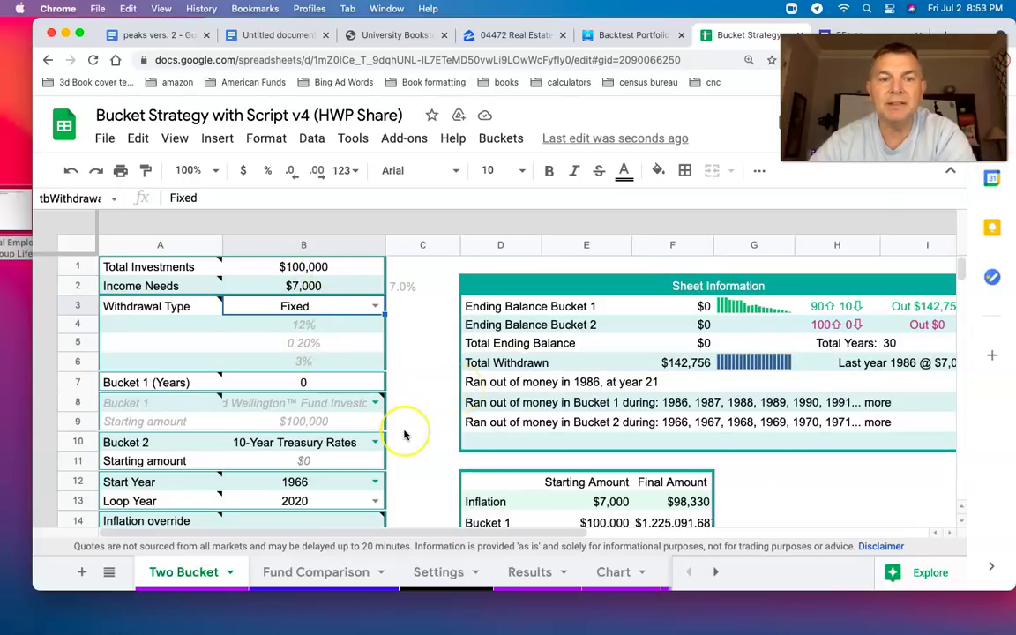
- Set the Start Year to 1970
{"action": "scroll", "coordinate": [317, 454], "scroll_direction": "down", "scroll_amount": 2}
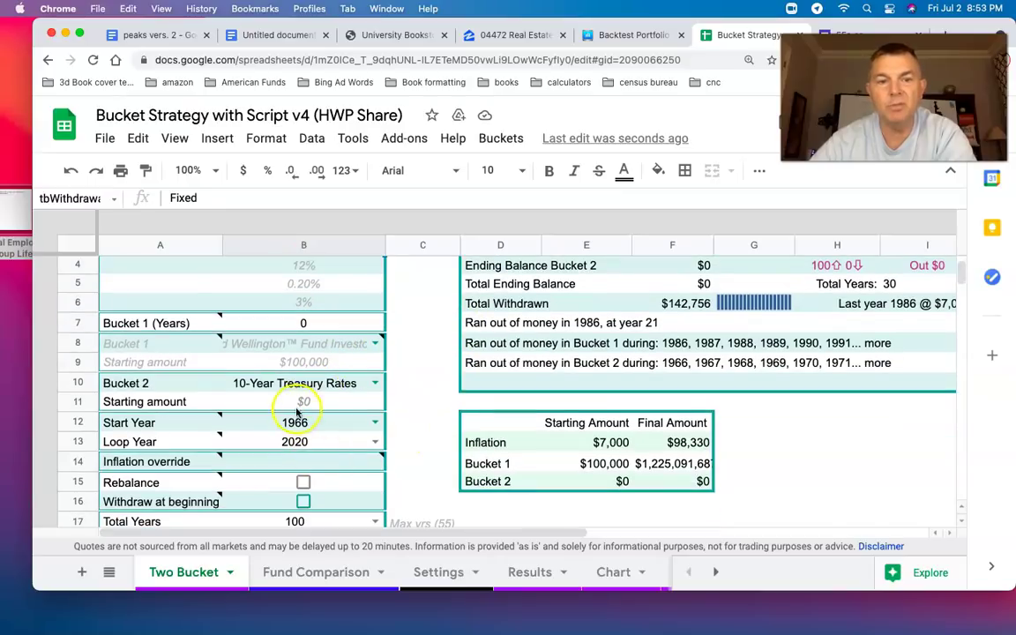
{"action": "left_click", "coordinate": [295, 427]}
{"action": "type", "text": "1"}
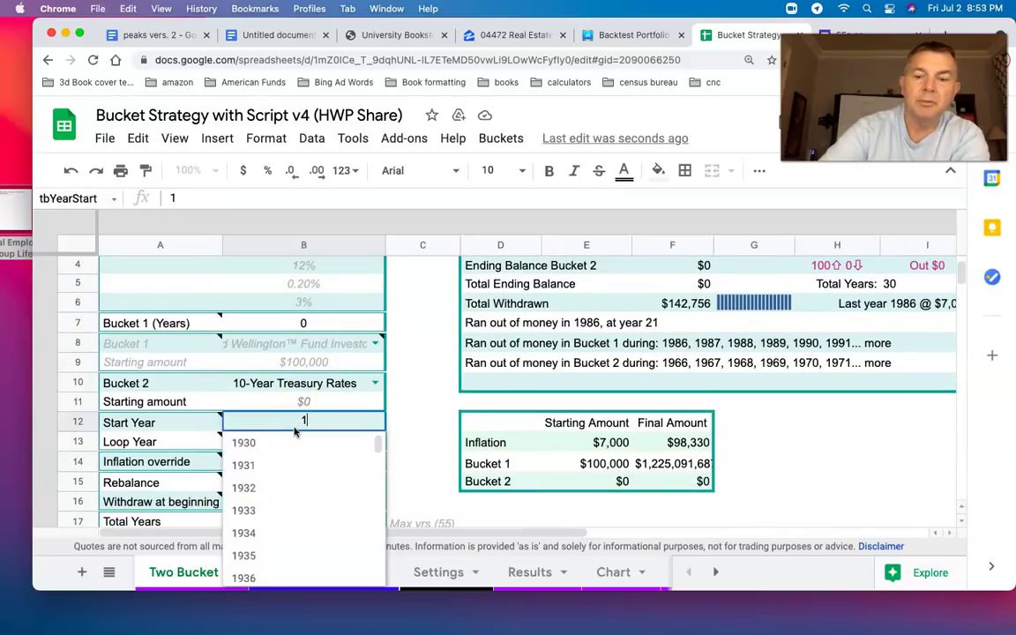
{"action": "type", "text": "970"}
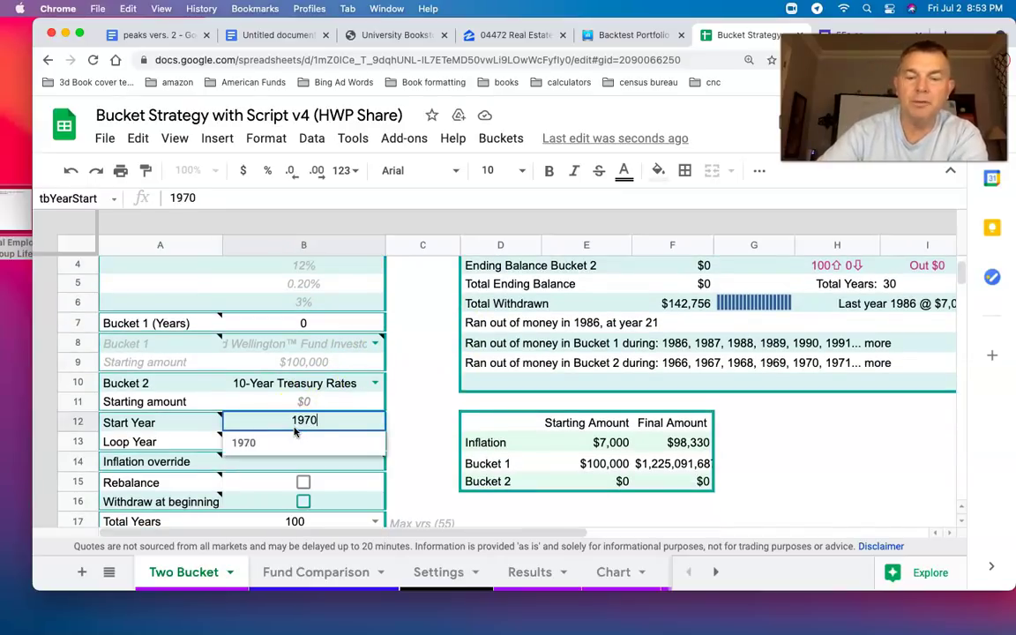
{"action": "key", "text": "Return"}
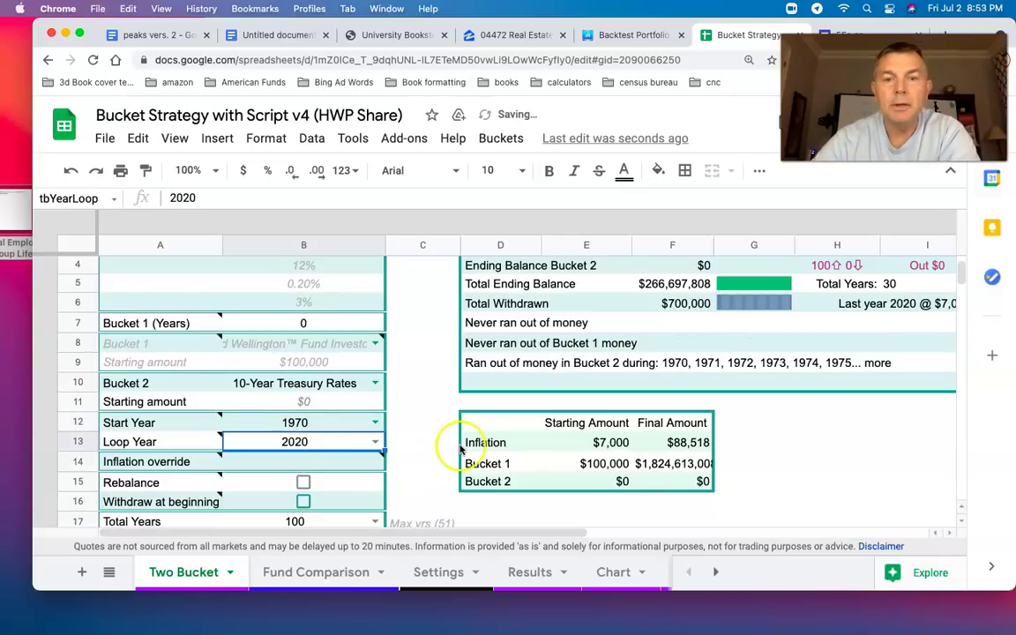
- Examine the results summary and yearly Bucket 1 balances for the fixed $7,000 withdrawal starting in 1970
{"action": "scroll", "coordinate": [460, 450], "scroll_direction": "up", "scroll_amount": 3}
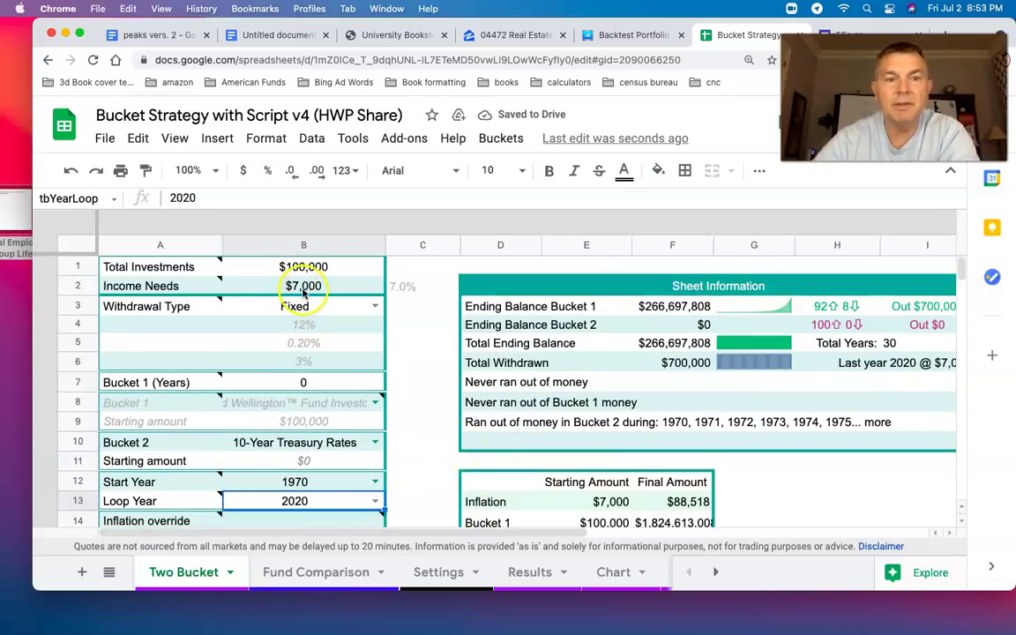
{"action": "scroll", "coordinate": [367, 361], "scroll_direction": "down", "scroll_amount": 6}
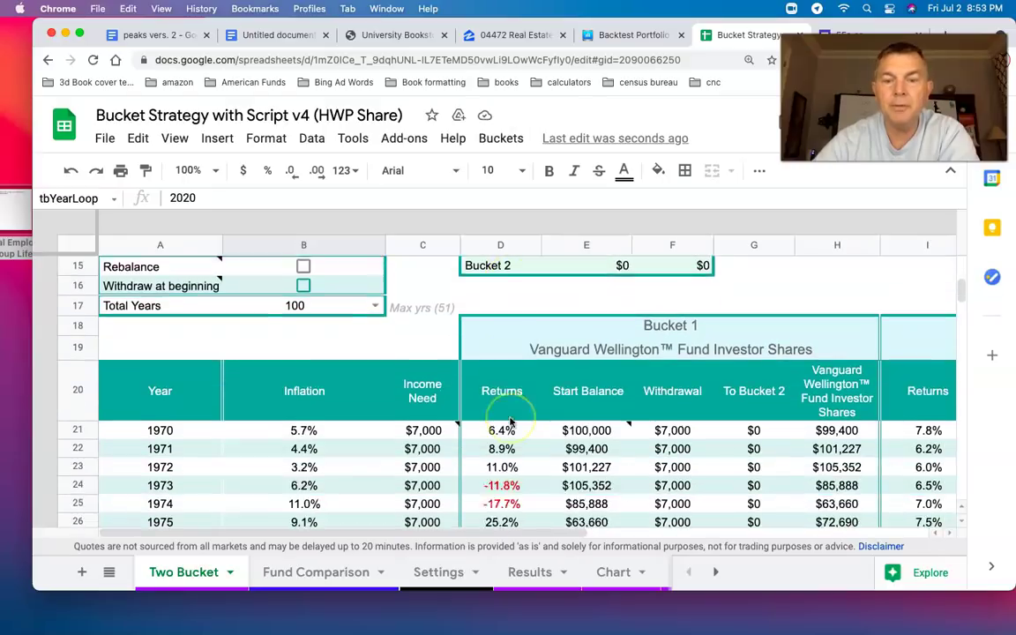
{"action": "scroll", "coordinate": [510, 423], "scroll_direction": "down", "scroll_amount": 4}
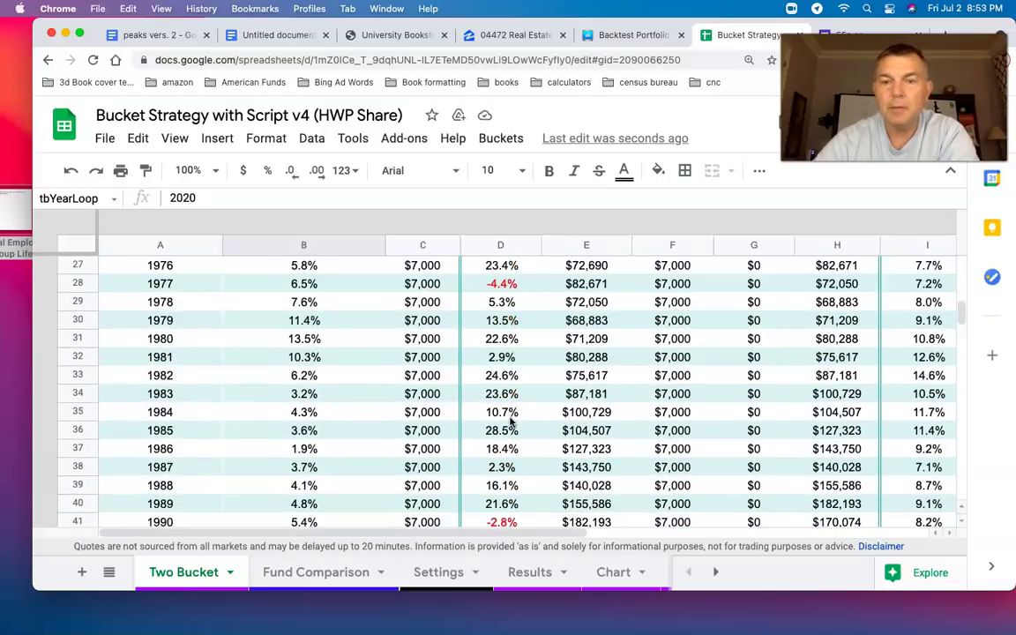
{"action": "scroll", "coordinate": [511, 422], "scroll_direction": "up", "scroll_amount": 3}
{"action": "scroll", "coordinate": [509, 422], "scroll_direction": "up", "scroll_amount": 6}
{"action": "scroll", "coordinate": [510, 422], "scroll_direction": "down", "scroll_amount": 3}
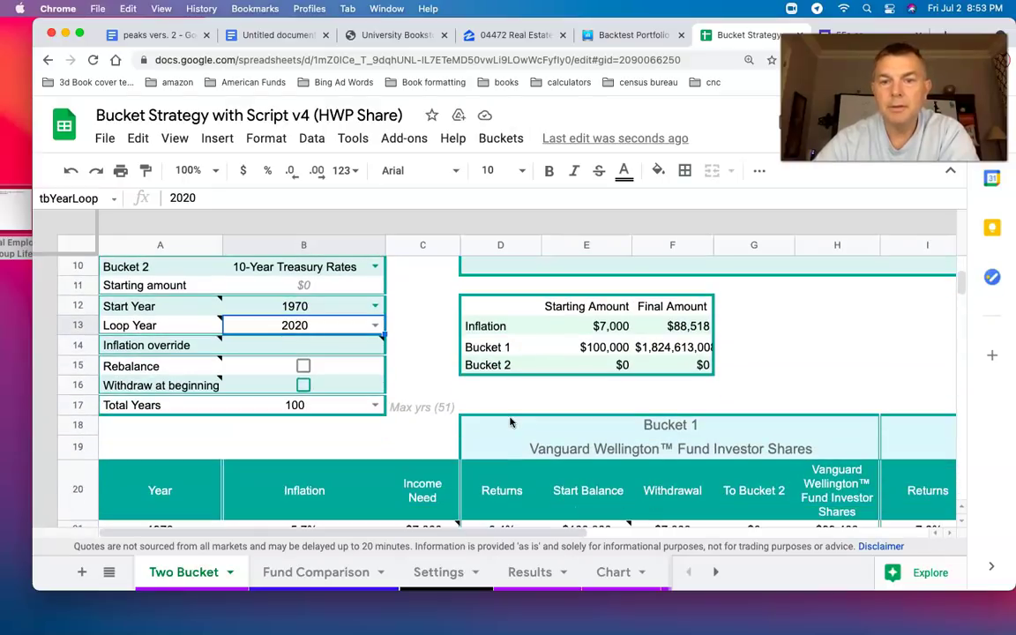
{"action": "scroll", "coordinate": [510, 423], "scroll_direction": "down", "scroll_amount": 3}
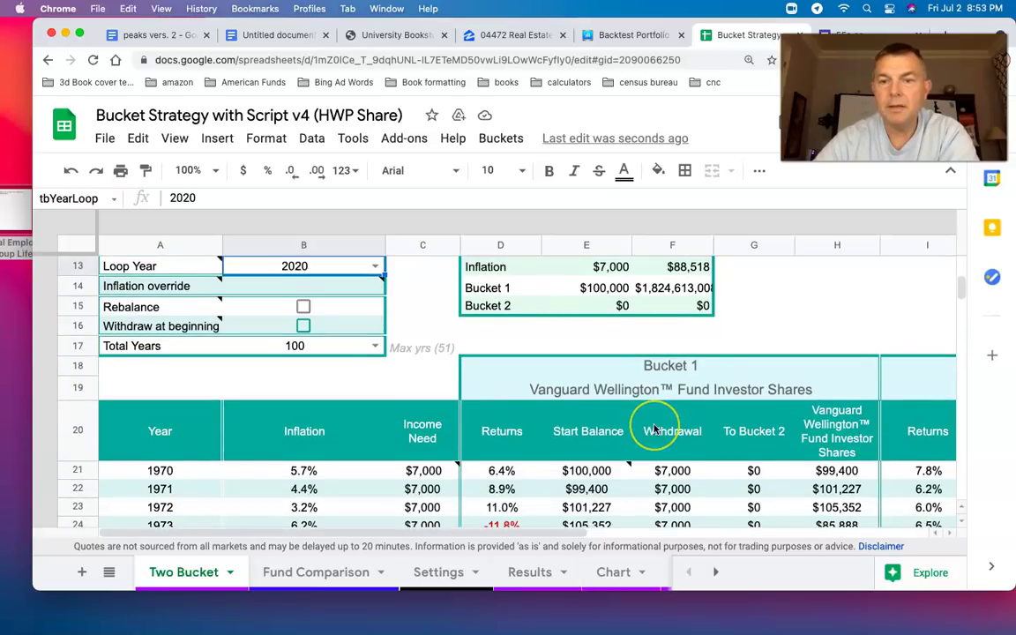
{"action": "scroll", "coordinate": [656, 427], "scroll_direction": "down", "scroll_amount": 4}
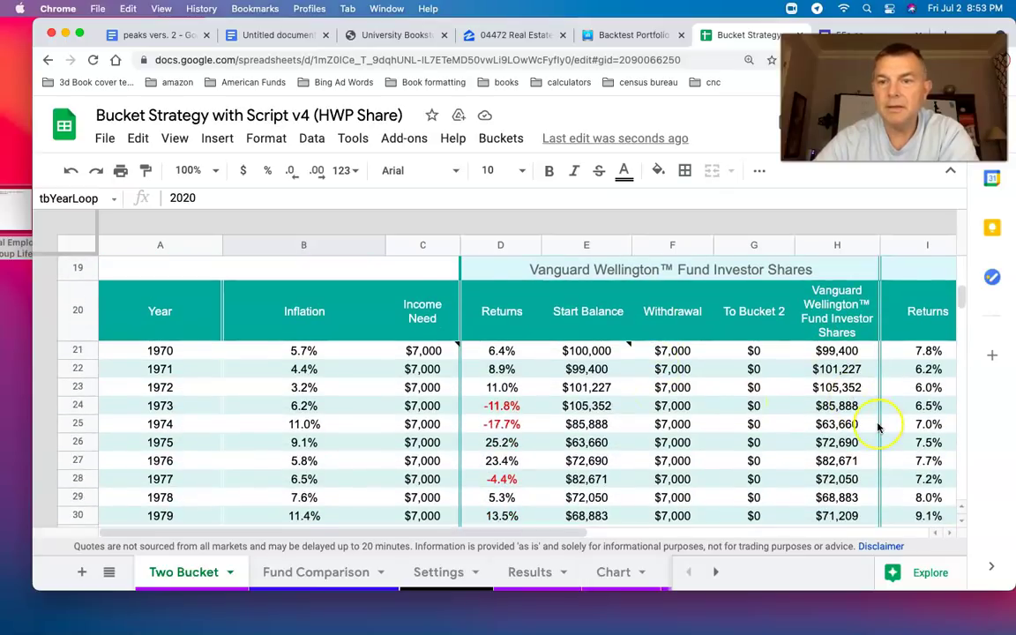
{"action": "scroll", "coordinate": [873, 427], "scroll_direction": "down", "scroll_amount": 5}
{"action": "scroll", "coordinate": [878, 428], "scroll_direction": "up", "scroll_amount": 10}
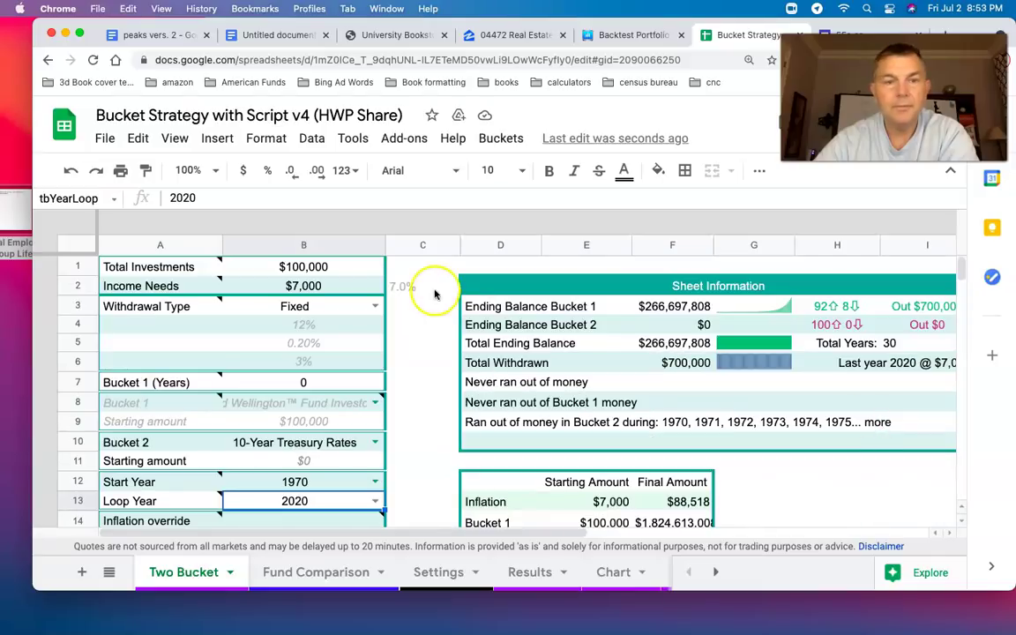
- Set the Start Year to 1969
{"action": "left_click", "coordinate": [325, 485]}
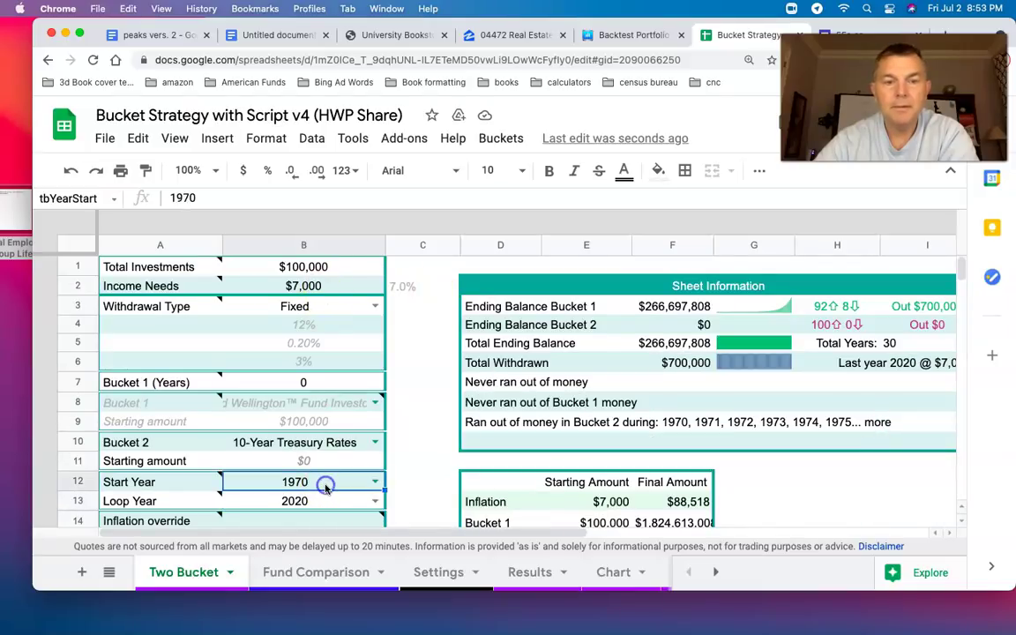
{"action": "scroll", "coordinate": [339, 477], "scroll_direction": "down", "scroll_amount": 1}
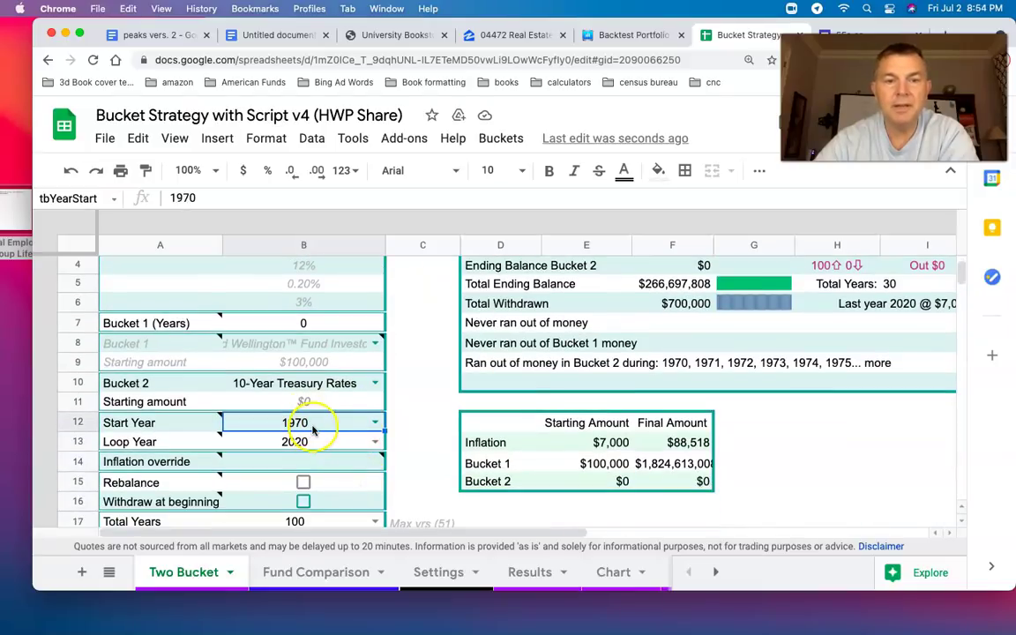
{"action": "left_click", "coordinate": [375, 423]}
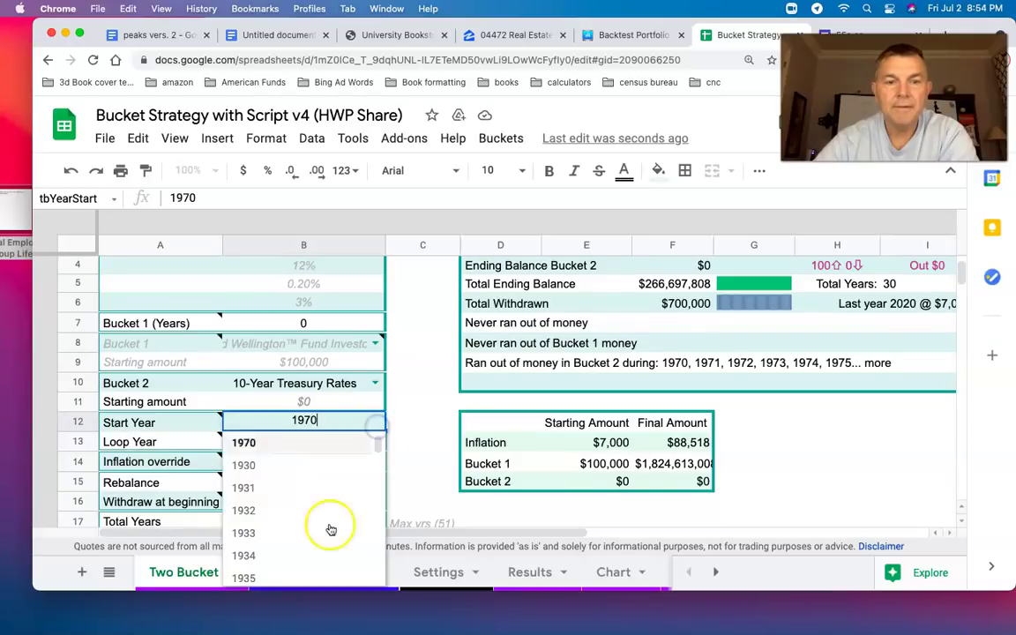
{"action": "scroll", "coordinate": [315, 548], "scroll_direction": "down", "scroll_amount": 2}
{"action": "scroll", "coordinate": [316, 551], "scroll_direction": "down", "scroll_amount": 5}
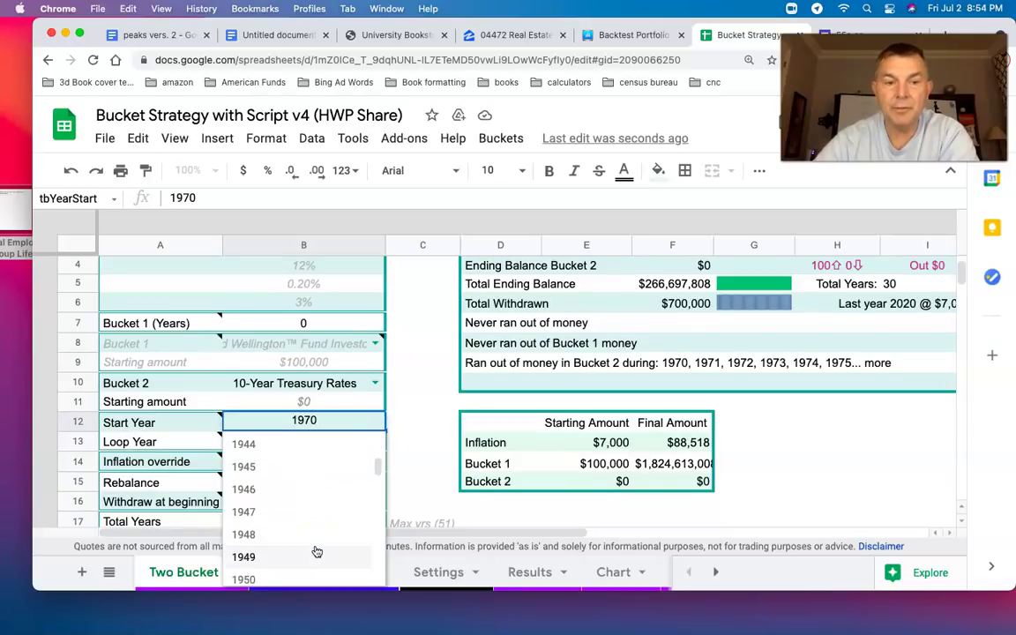
{"action": "scroll", "coordinate": [315, 551], "scroll_direction": "down", "scroll_amount": 4}
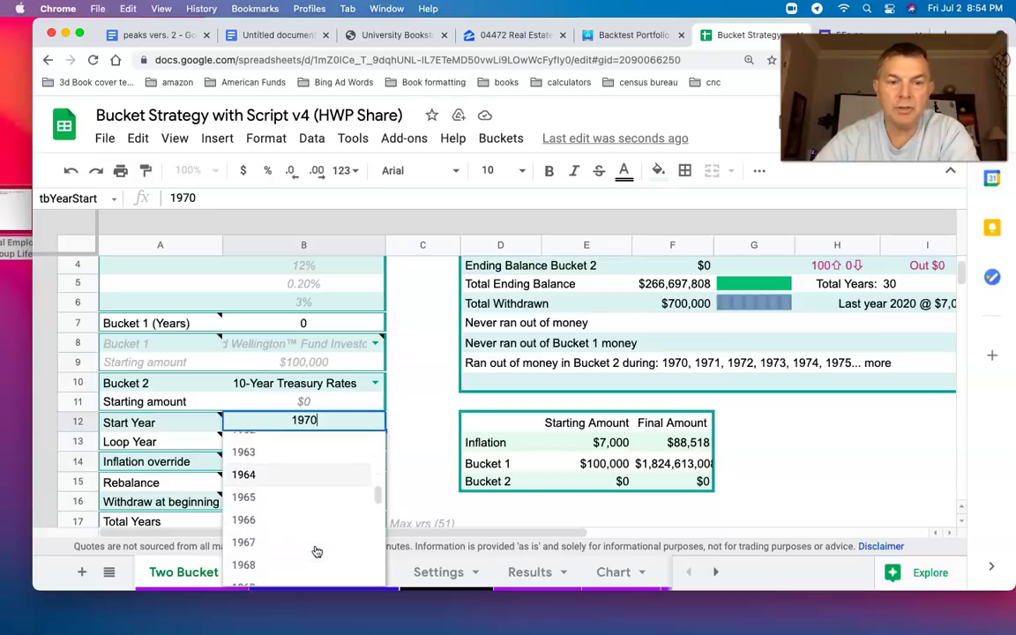
{"action": "left_click", "coordinate": [340, 527]}
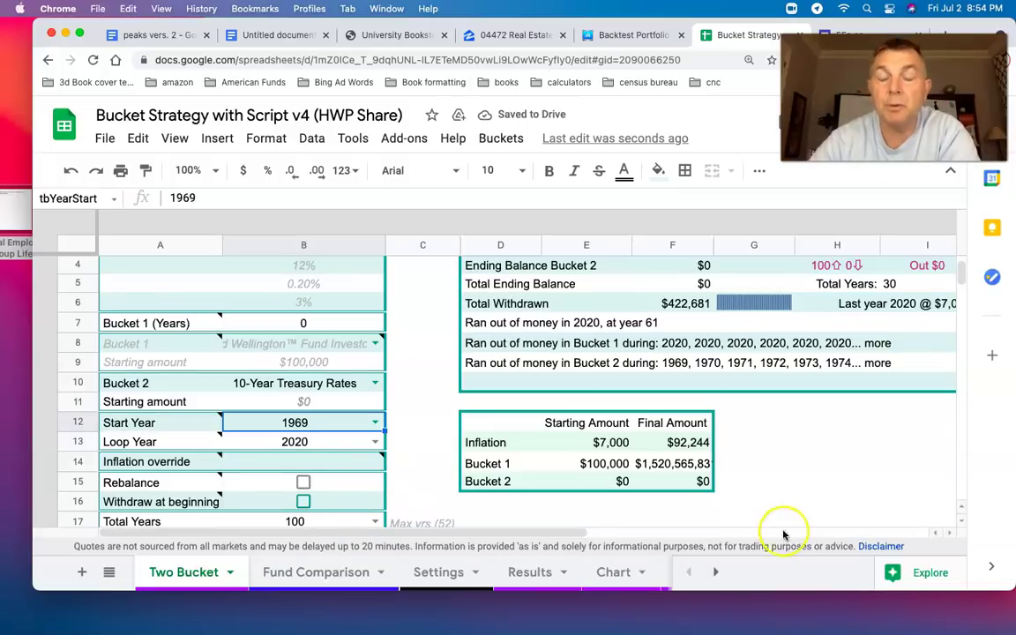
- Examine the yearly Vanguard Wellington returns and balances for the fixed $7,000 withdrawal starting in 1969
{"action": "scroll", "coordinate": [823, 467], "scroll_direction": "down", "scroll_amount": 10}
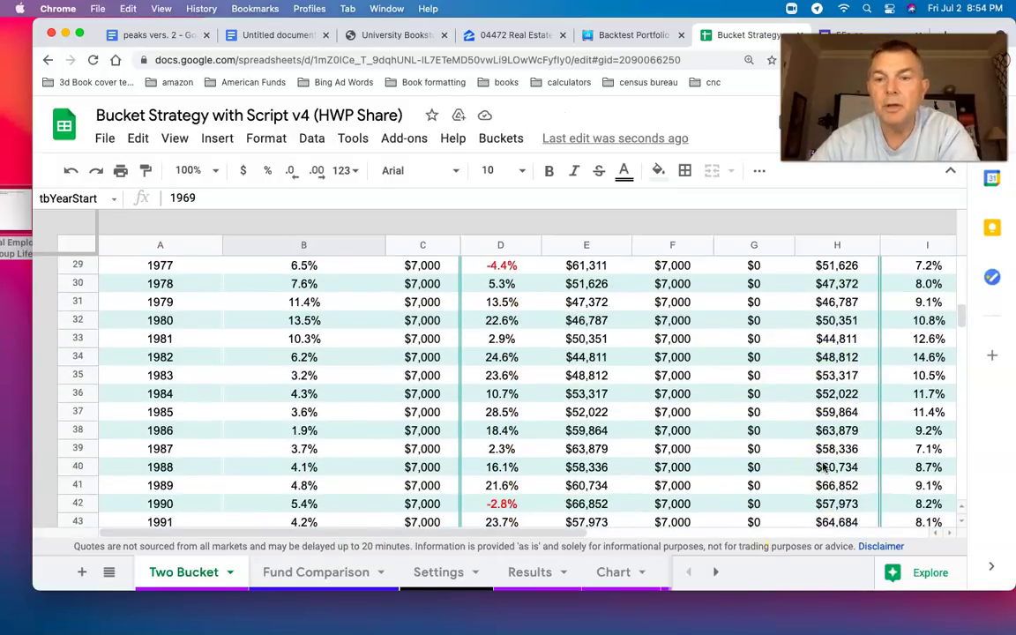
{"action": "scroll", "coordinate": [823, 467], "scroll_direction": "down", "scroll_amount": 8}
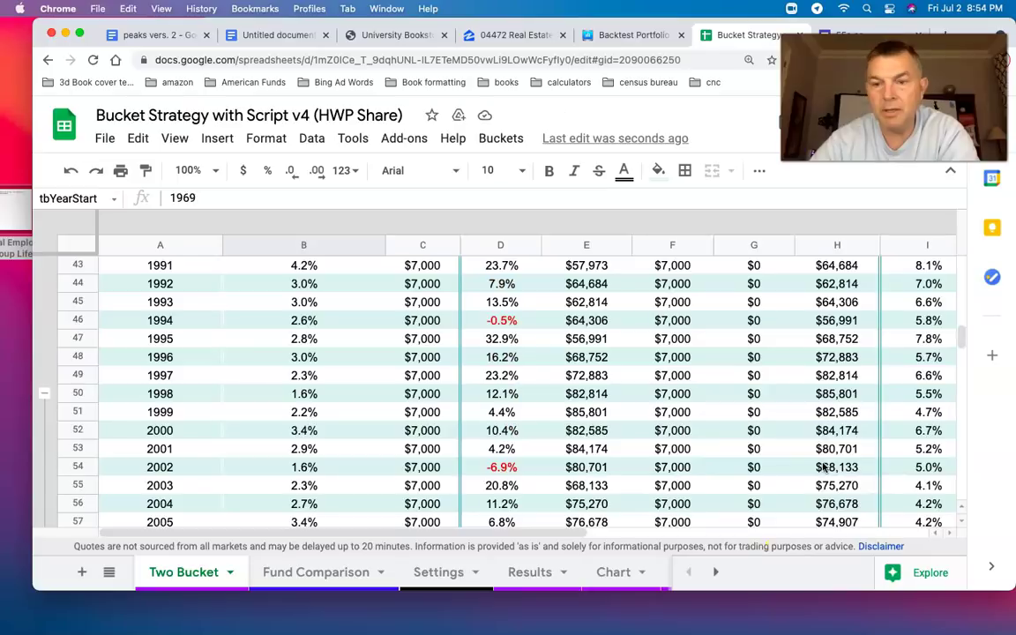
{"action": "scroll", "coordinate": [822, 467], "scroll_direction": "down", "scroll_amount": 5}
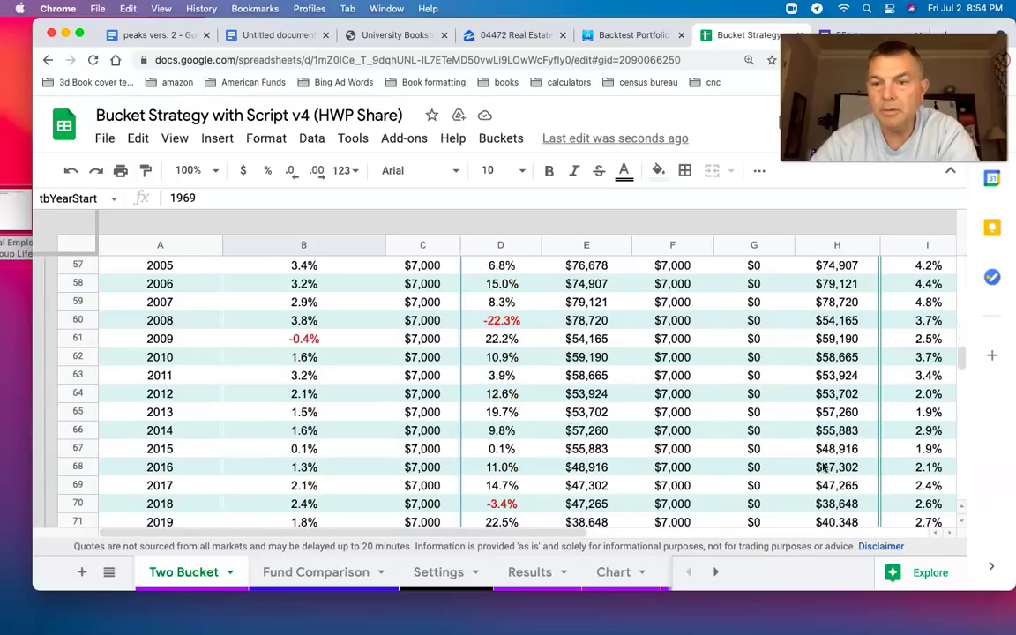
{"action": "scroll", "coordinate": [823, 467], "scroll_direction": "down", "scroll_amount": 3}
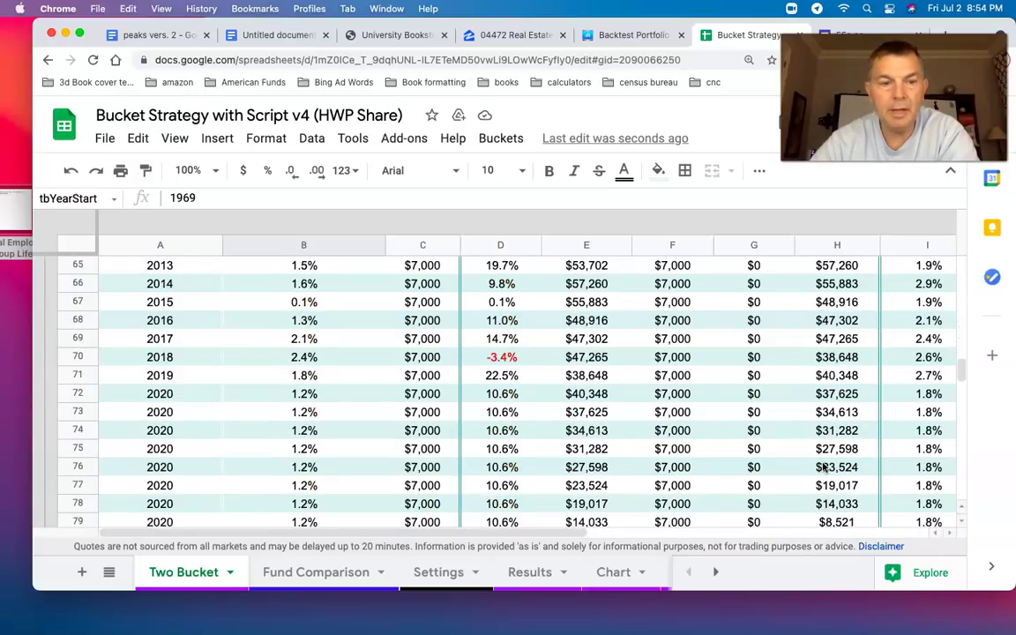
{"action": "scroll", "coordinate": [822, 468], "scroll_direction": "up", "scroll_amount": 10}
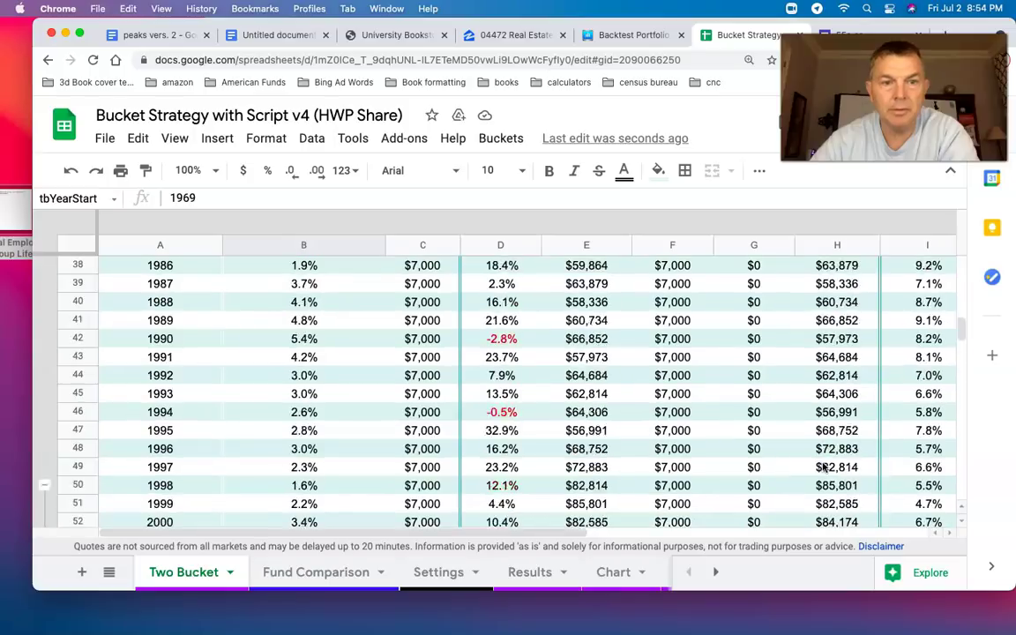
{"action": "scroll", "coordinate": [823, 467], "scroll_direction": "down", "scroll_amount": 6}
{"action": "scroll", "coordinate": [822, 467], "scroll_direction": "up", "scroll_amount": 15}
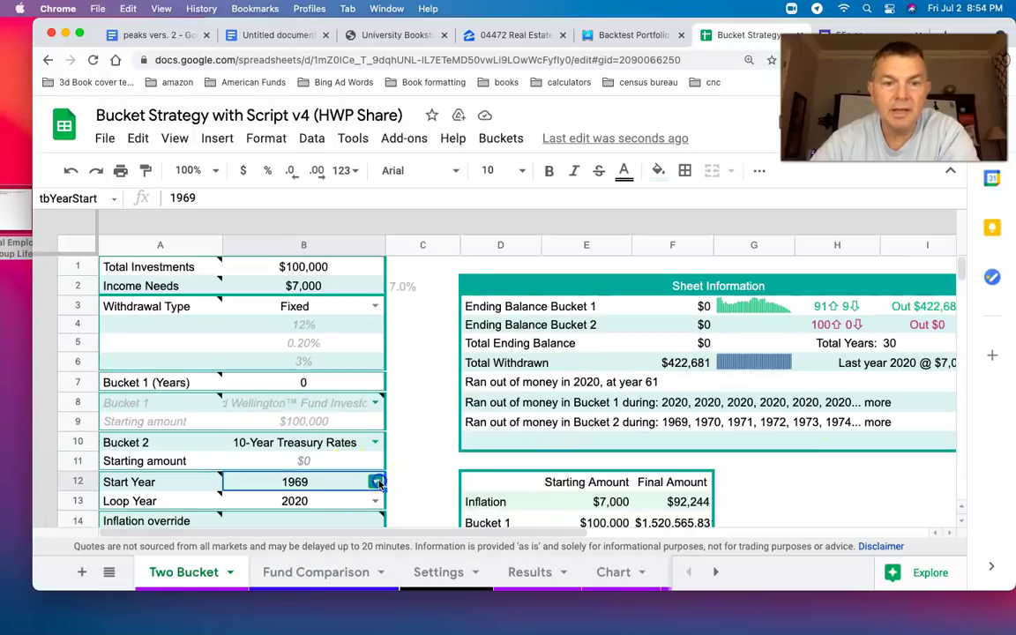
- Set the Start Year to 1968 and review the yearly Bucket 1 balances and results summary
{"action": "left_click", "coordinate": [374, 481]}
{"action": "key", "text": "BackSpace"}
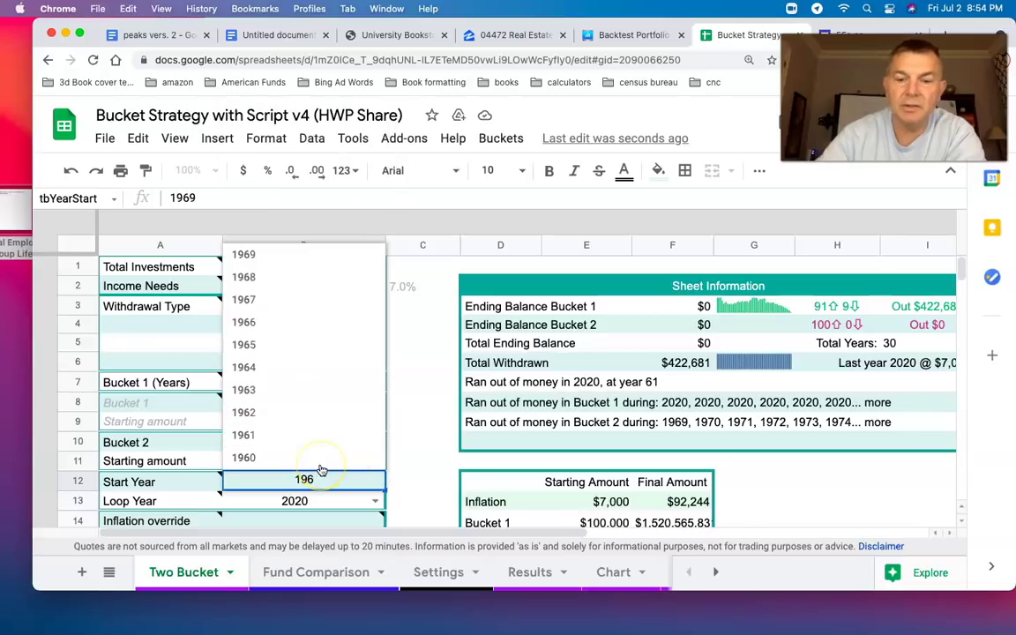
{"action": "type", "text": "8"}
{"action": "key", "text": "Return"}
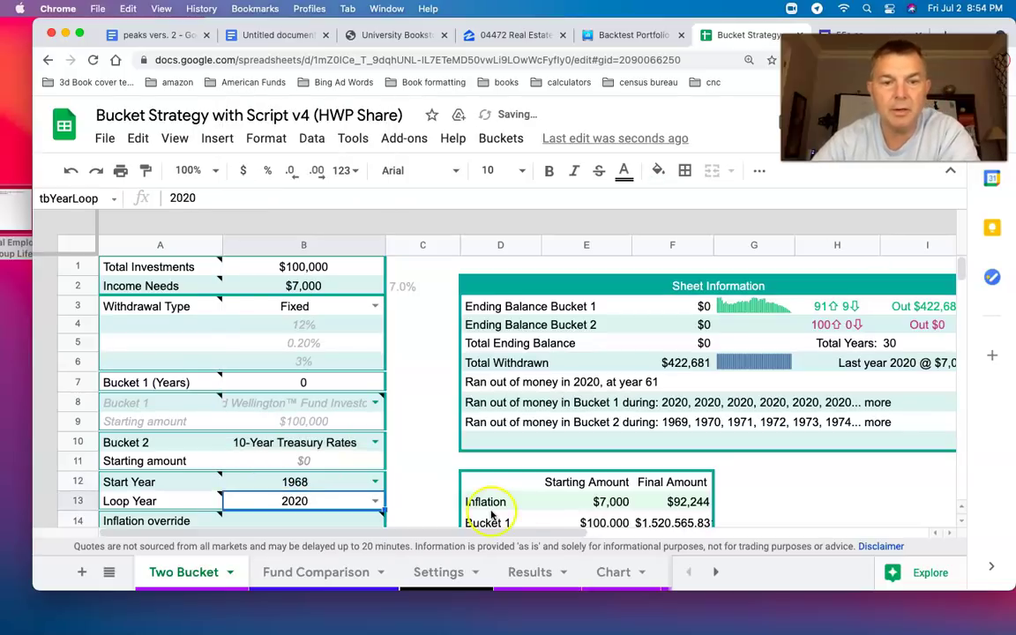
{"action": "scroll", "coordinate": [781, 506], "scroll_direction": "down", "scroll_amount": 15}
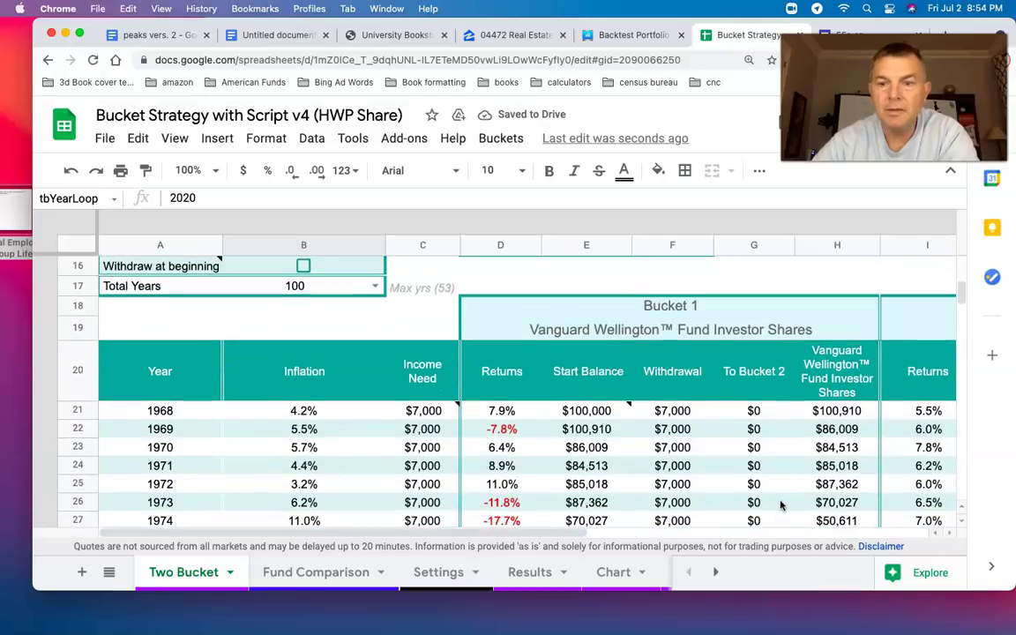
{"action": "scroll", "coordinate": [781, 505], "scroll_direction": "down", "scroll_amount": 4}
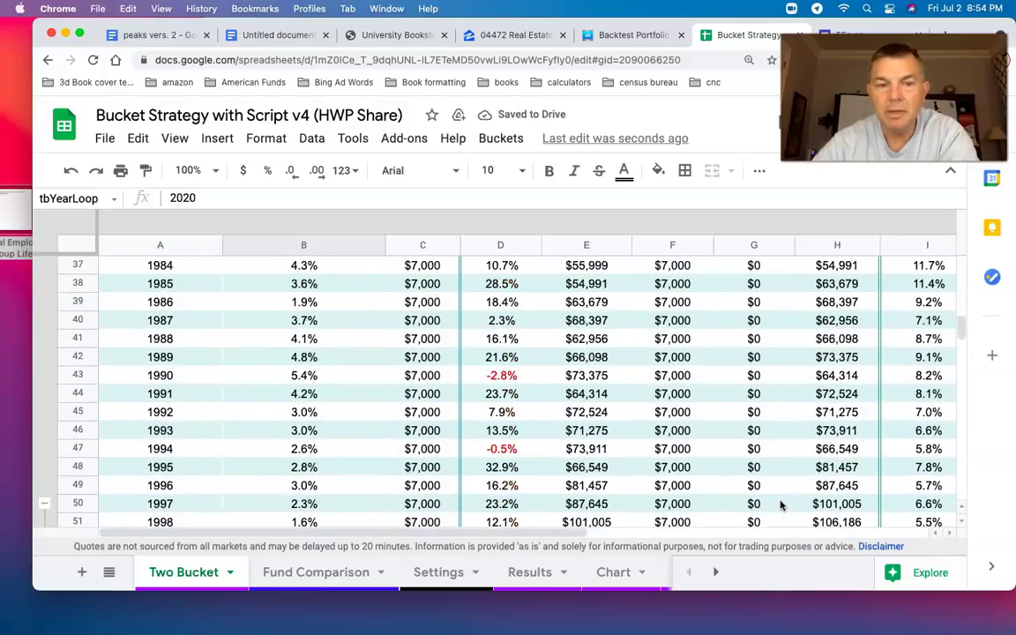
{"action": "scroll", "coordinate": [780, 505], "scroll_direction": "up", "scroll_amount": 12}
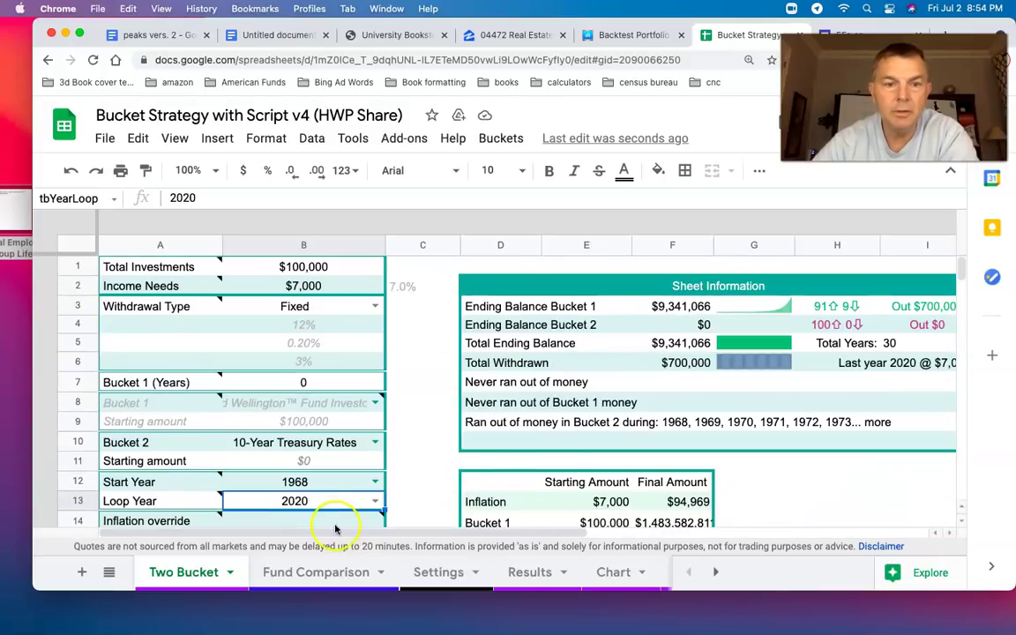
- Set the Start Year to 1967
{"action": "left_click", "coordinate": [322, 484]}
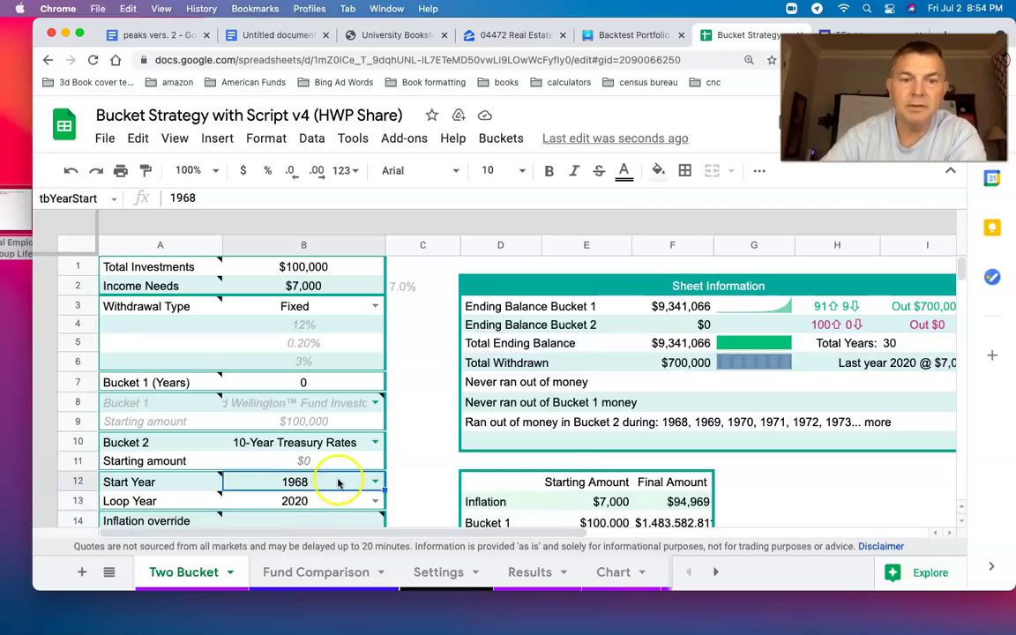
{"action": "left_click", "coordinate": [373, 482]}
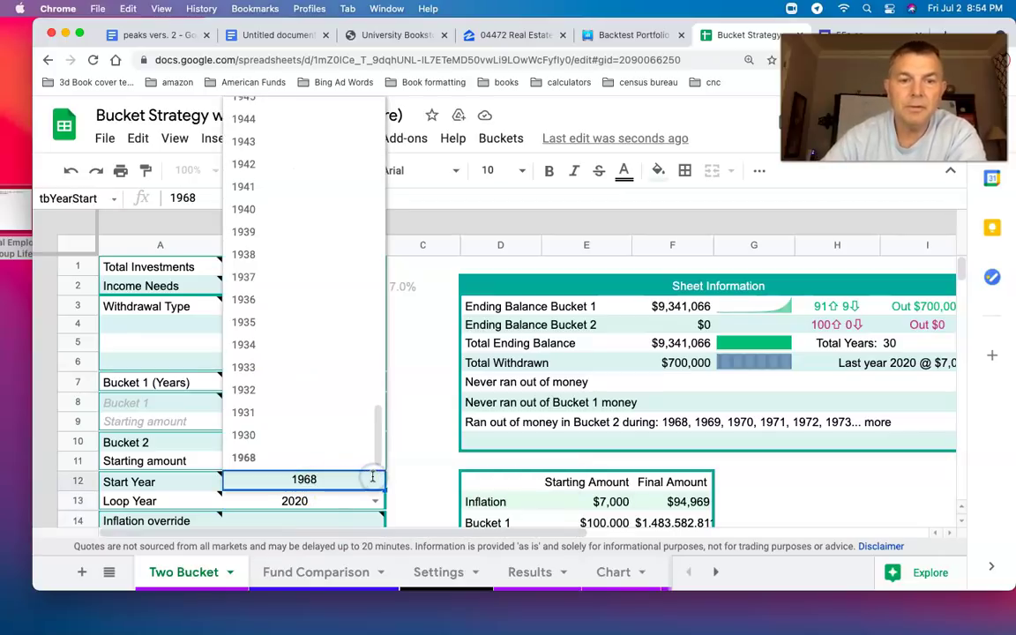
{"action": "key", "text": "BackSpace"}
{"action": "type", "text": "7"}
{"action": "key", "text": "Return"}
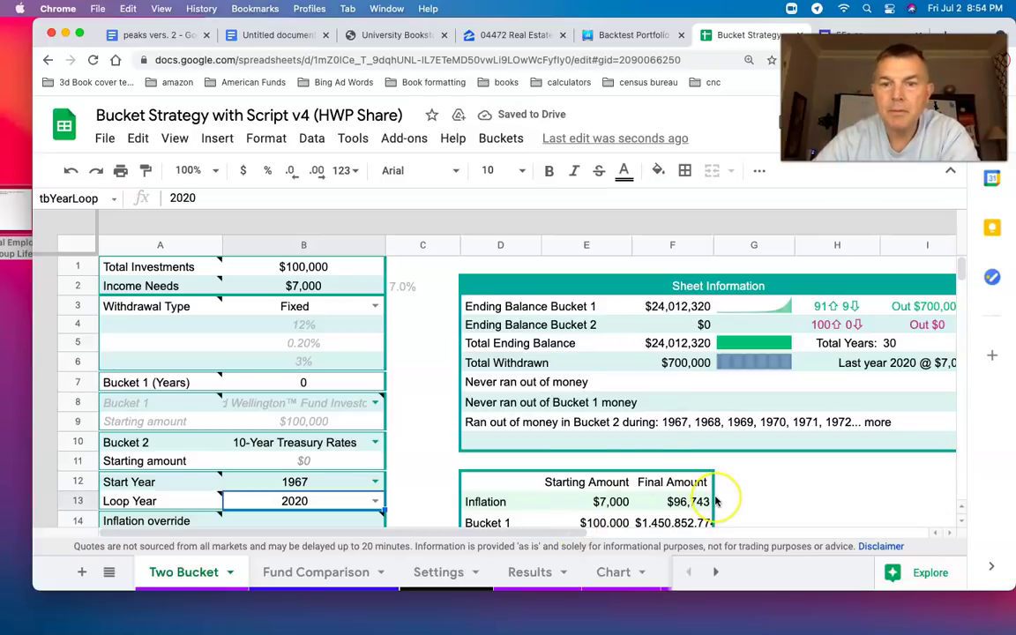
- Examine the yearly Bucket 1 balances for the fixed $7,000 withdrawal starting in 1967
{"action": "scroll", "coordinate": [715, 397], "scroll_direction": "down", "scroll_amount": 10}
{"action": "scroll", "coordinate": [715, 501], "scroll_direction": "down", "scroll_amount": 3}
{"action": "scroll", "coordinate": [715, 501], "scroll_direction": "up", "scroll_amount": 10}
{"action": "scroll", "coordinate": [715, 501], "scroll_direction": "down", "scroll_amount": 6}
{"action": "scroll", "coordinate": [715, 501], "scroll_direction": "down", "scroll_amount": 10}
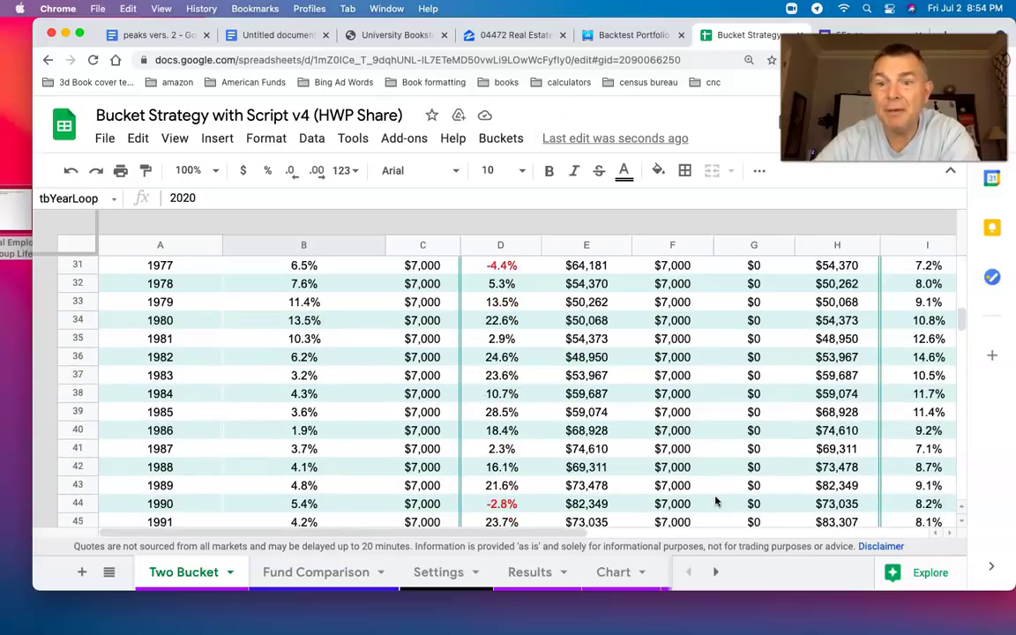
{"action": "scroll", "coordinate": [716, 501], "scroll_direction": "up", "scroll_amount": 15}
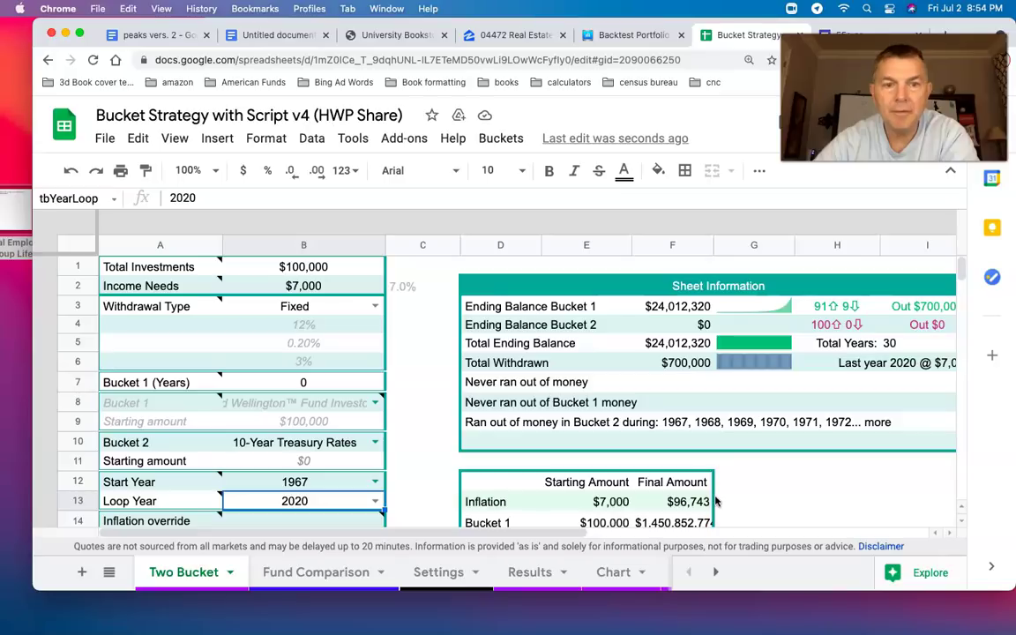
- Set the Start Year to 1966 and check in which year the Bucket 1 money runs out
{"action": "left_click", "coordinate": [333, 483]}
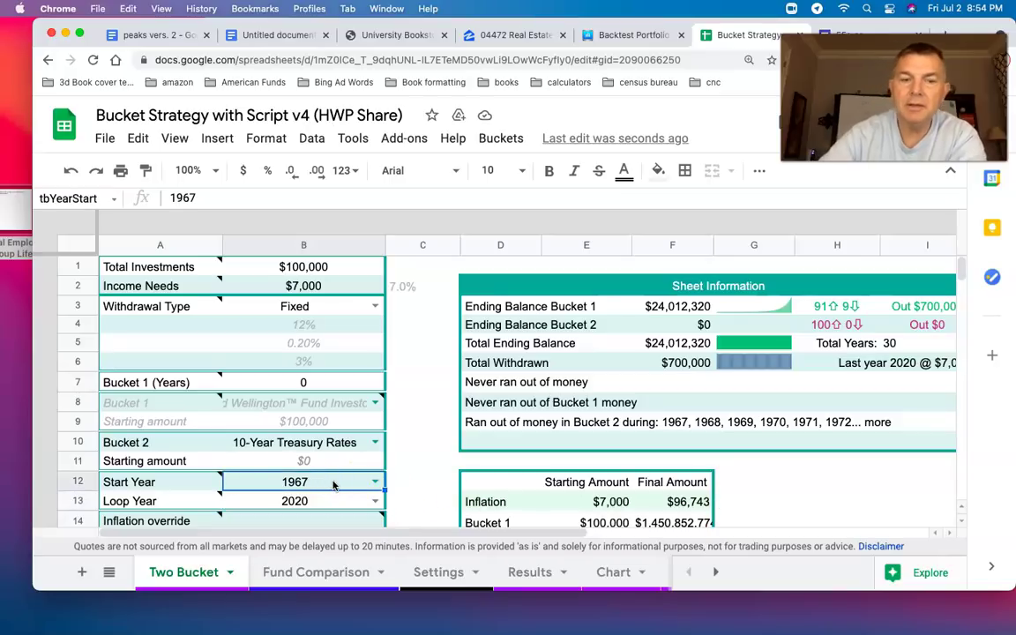
{"action": "key", "text": "Delete"}
{"action": "type", "text": "1966"}
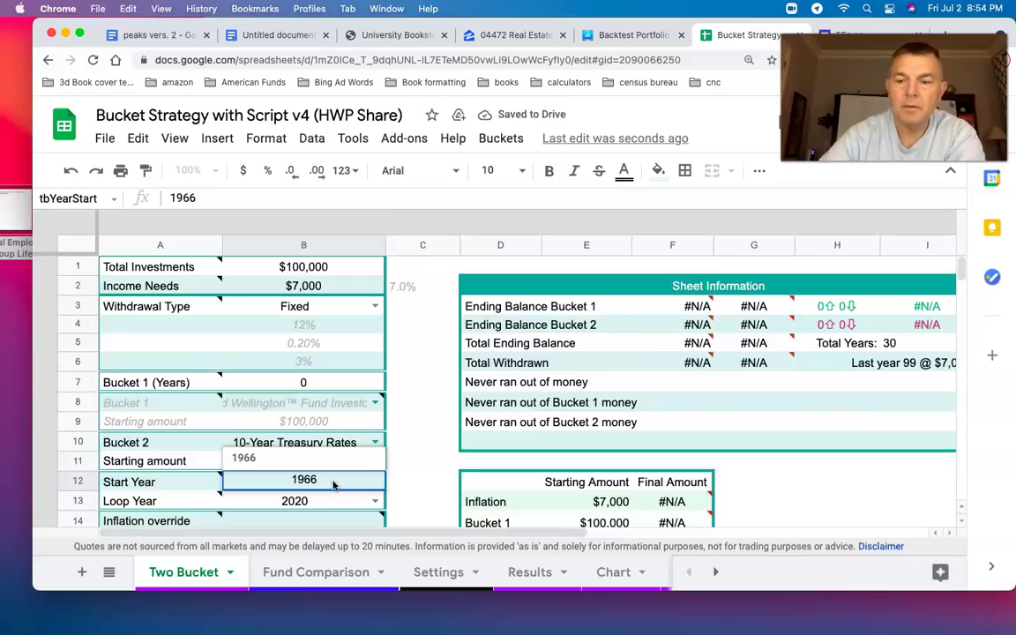
{"action": "key", "text": "Return"}
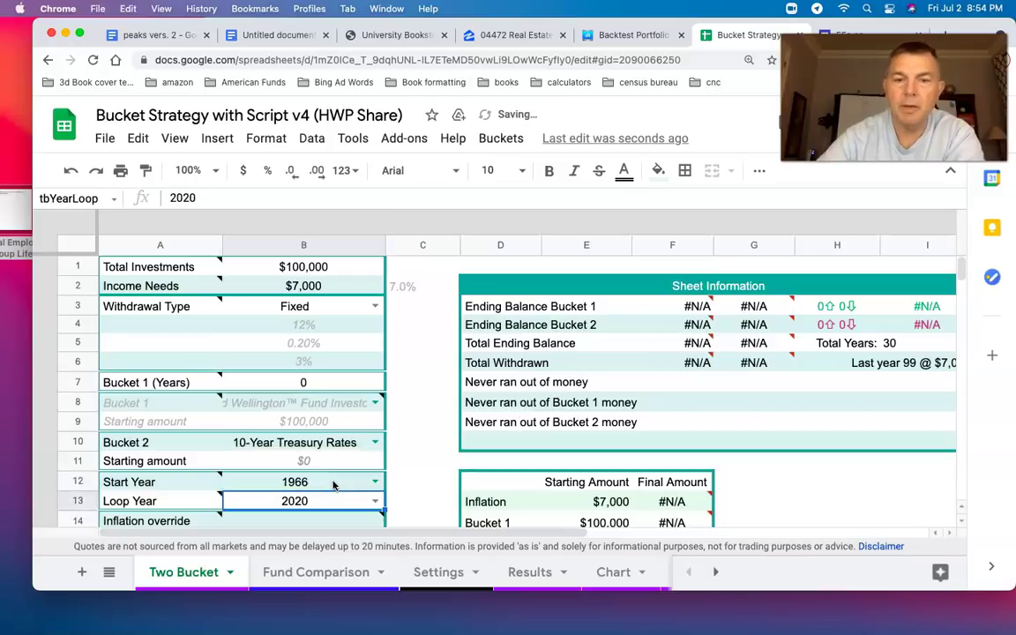
{"action": "scroll", "coordinate": [722, 482], "scroll_direction": "down", "scroll_amount": 5}
{"action": "scroll", "coordinate": [722, 482], "scroll_direction": "down", "scroll_amount": 10}
{"action": "scroll", "coordinate": [721, 481], "scroll_direction": "up", "scroll_amount": 5}
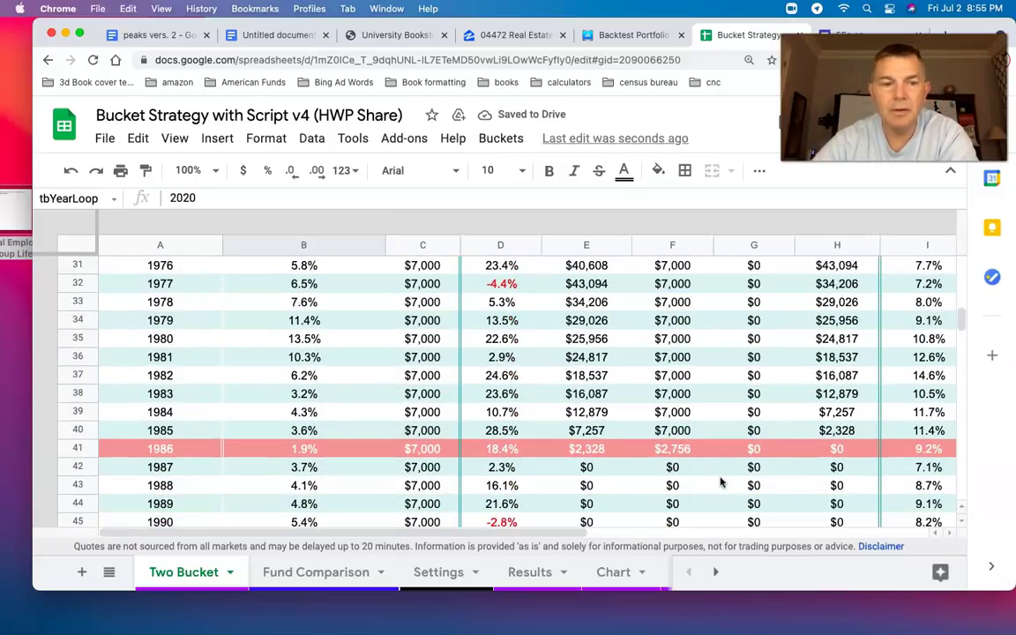
{"action": "scroll", "coordinate": [722, 481], "scroll_direction": "up", "scroll_amount": 10}
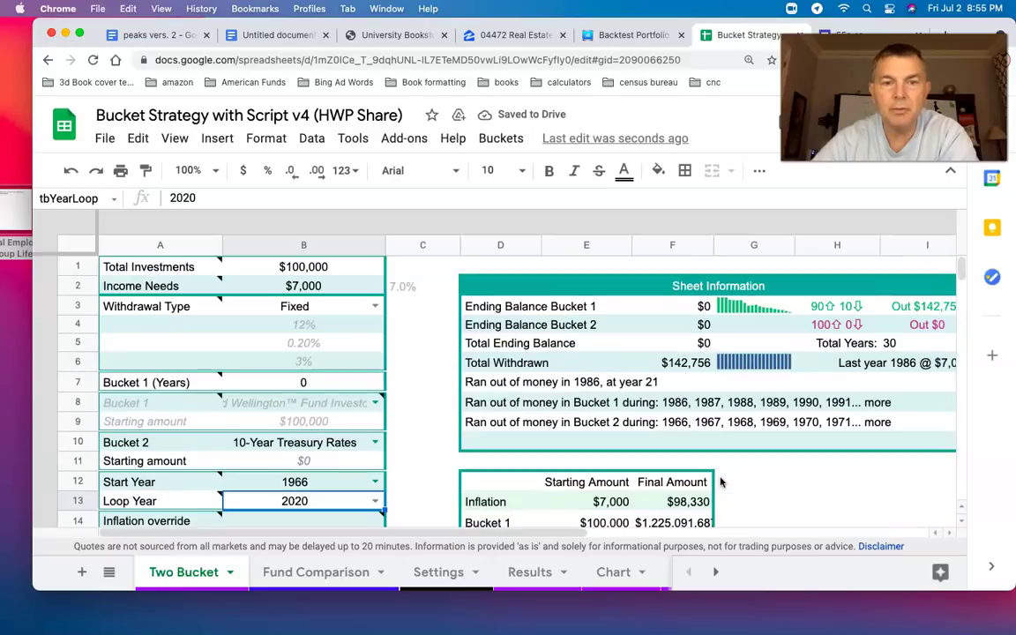
- Set the Start Year back to 1967 and review the yearly Bucket 1 balances for comparison with 1966
{"action": "left_click", "coordinate": [331, 480]}
{"action": "type", "text": "1"}
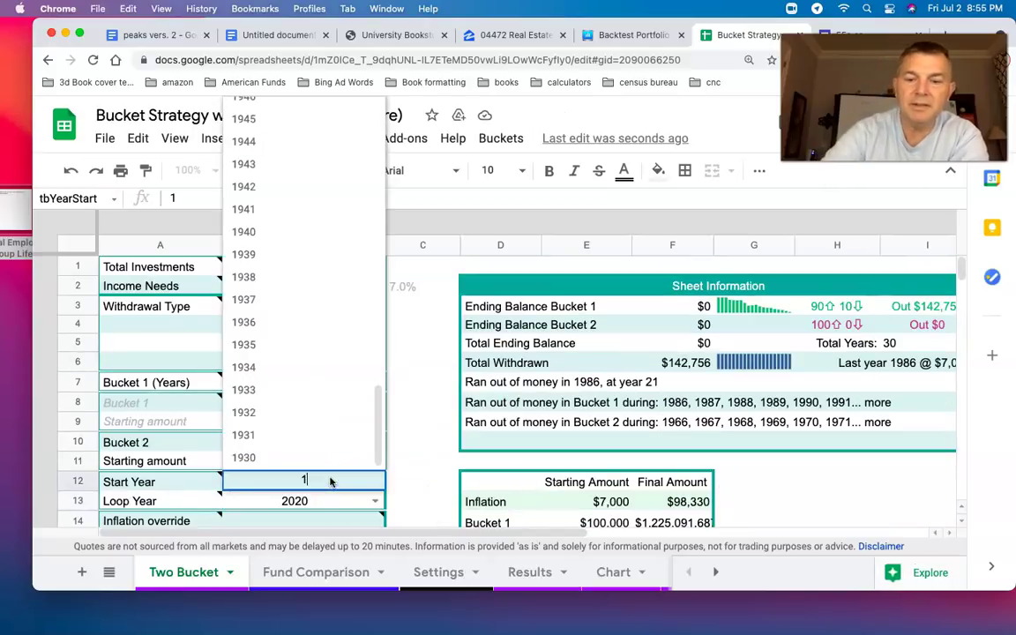
{"action": "type", "text": "967"}
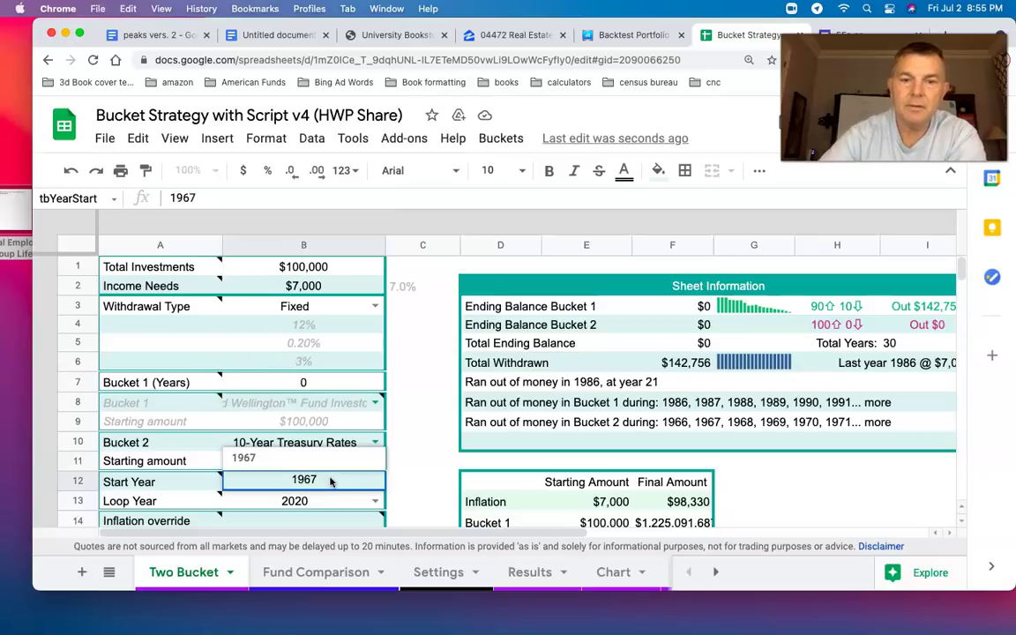
{"action": "key", "text": "Return"}
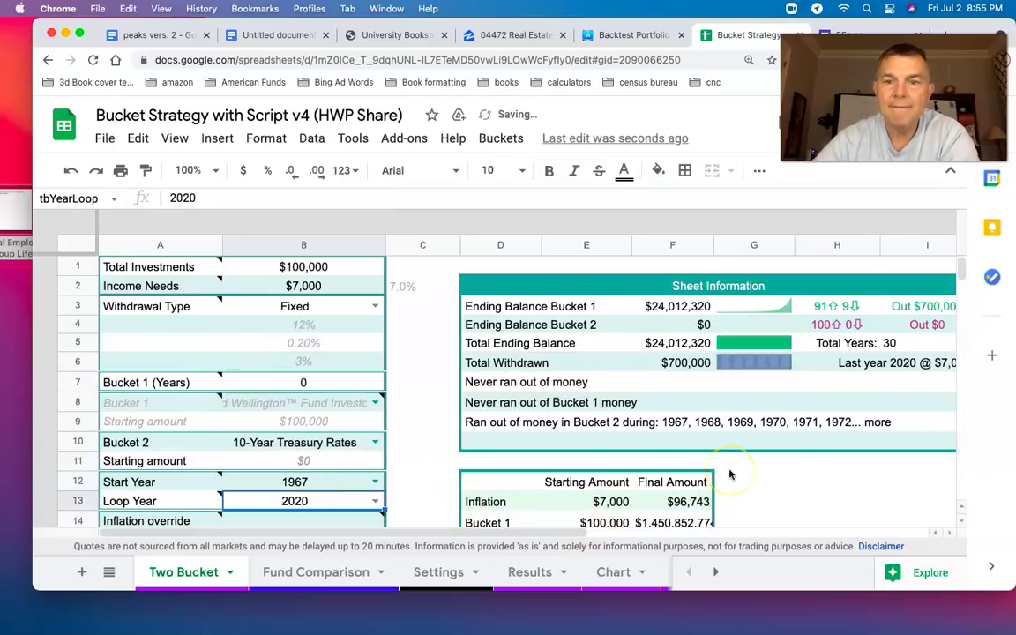
{"action": "scroll", "coordinate": [730, 475], "scroll_direction": "down", "scroll_amount": 10}
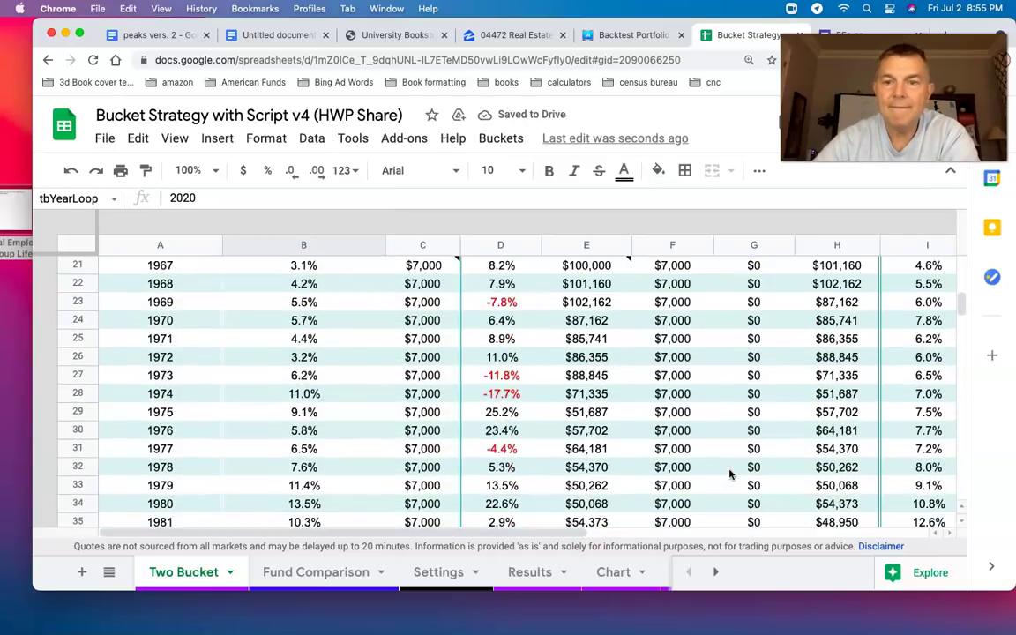
{"action": "scroll", "coordinate": [730, 474], "scroll_direction": "down", "scroll_amount": 10}
{"action": "scroll", "coordinate": [729, 474], "scroll_direction": "up", "scroll_amount": 5}
{"action": "scroll", "coordinate": [729, 475], "scroll_direction": "up", "scroll_amount": 10}
- Set the Start Year to 1965 and bring the yearly Bucket 1 returns and balances into view
{"action": "left_click", "coordinate": [334, 484]}
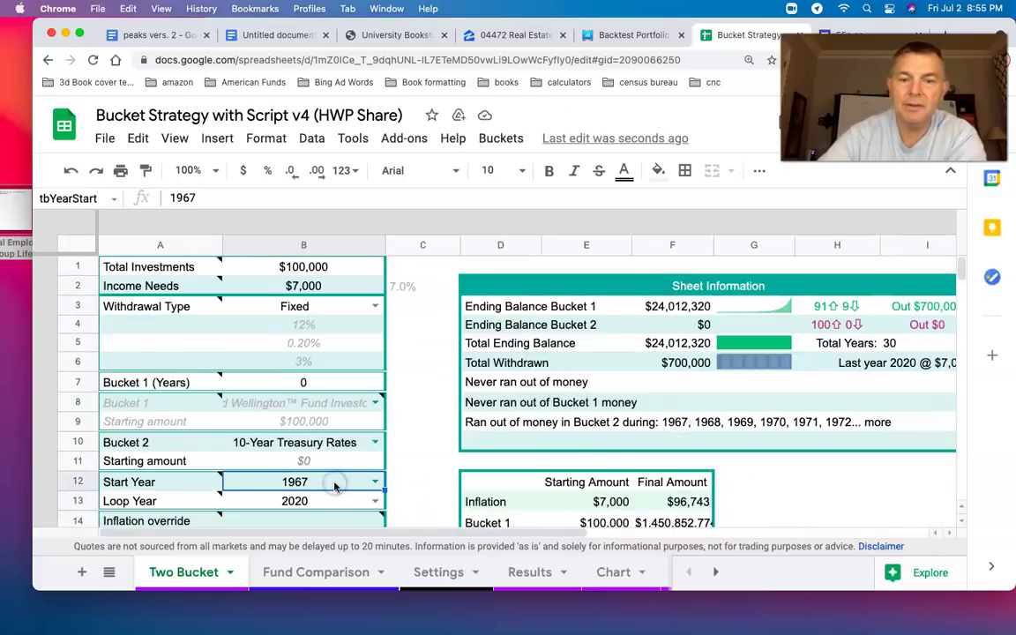
{"action": "key", "text": "Delete"}
{"action": "type", "text": "1"}
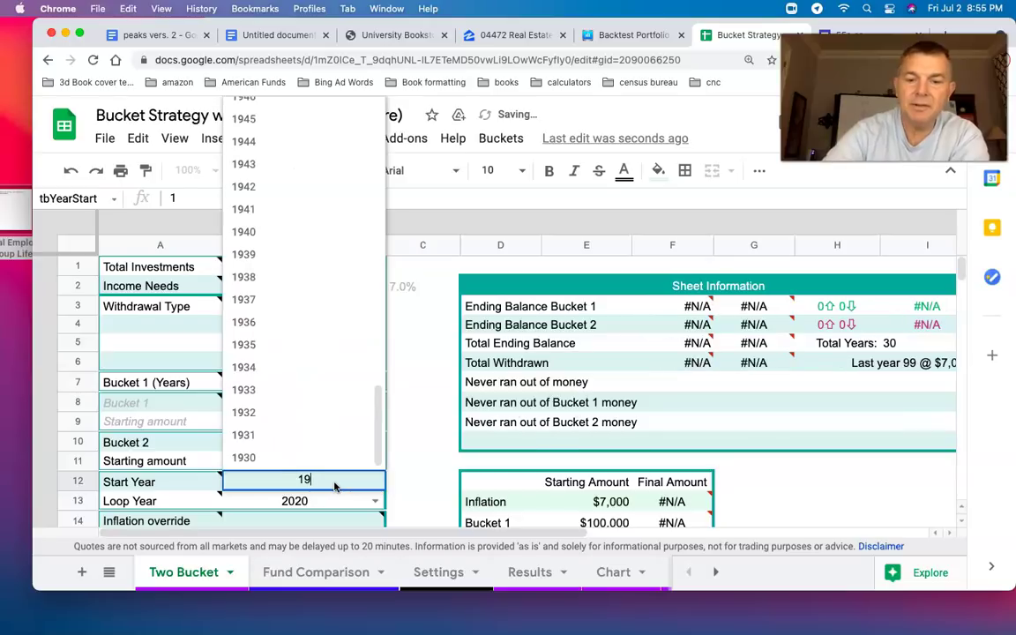
{"action": "type", "text": "65"}
{"action": "key", "text": "Return"}
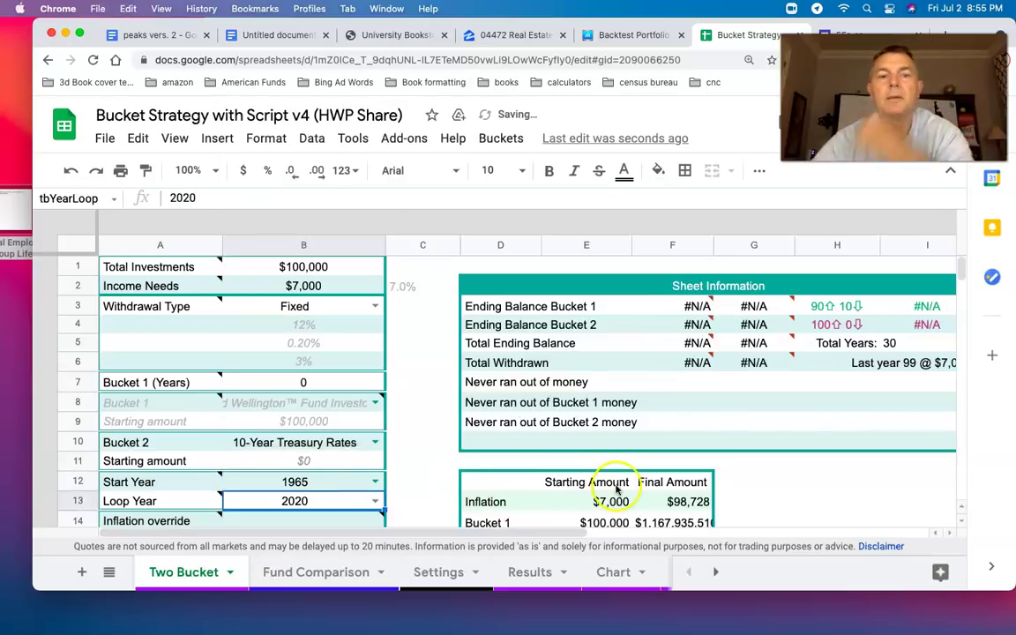
{"action": "scroll", "coordinate": [747, 484], "scroll_direction": "down", "scroll_amount": 8}
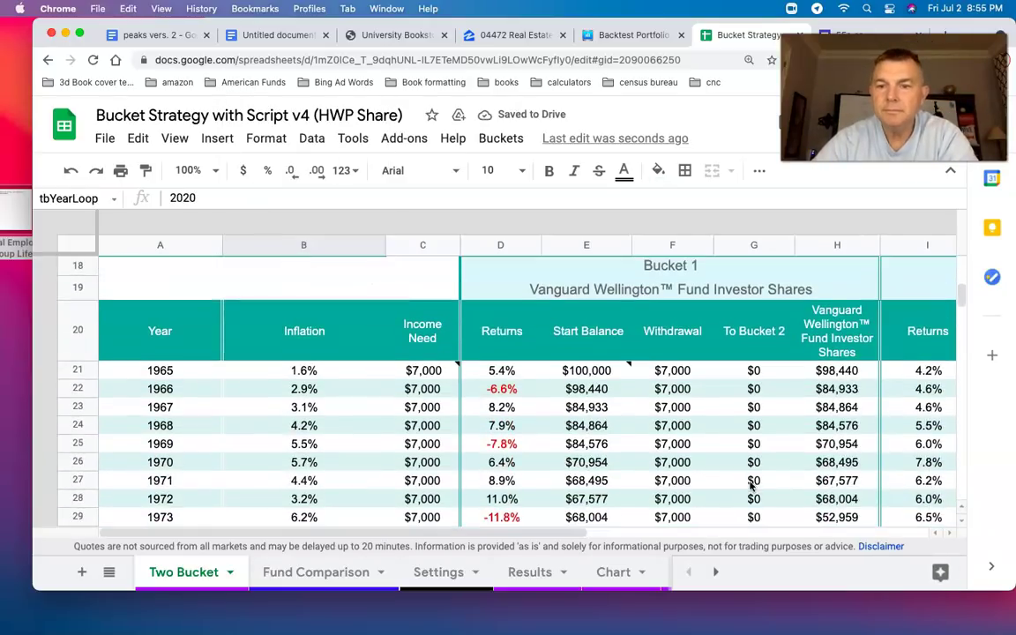
- Check in which year Bucket 1 runs out for the 1965 start, and set the Start Year to 1964
{"action": "scroll", "coordinate": [751, 485], "scroll_direction": "down", "scroll_amount": 5}
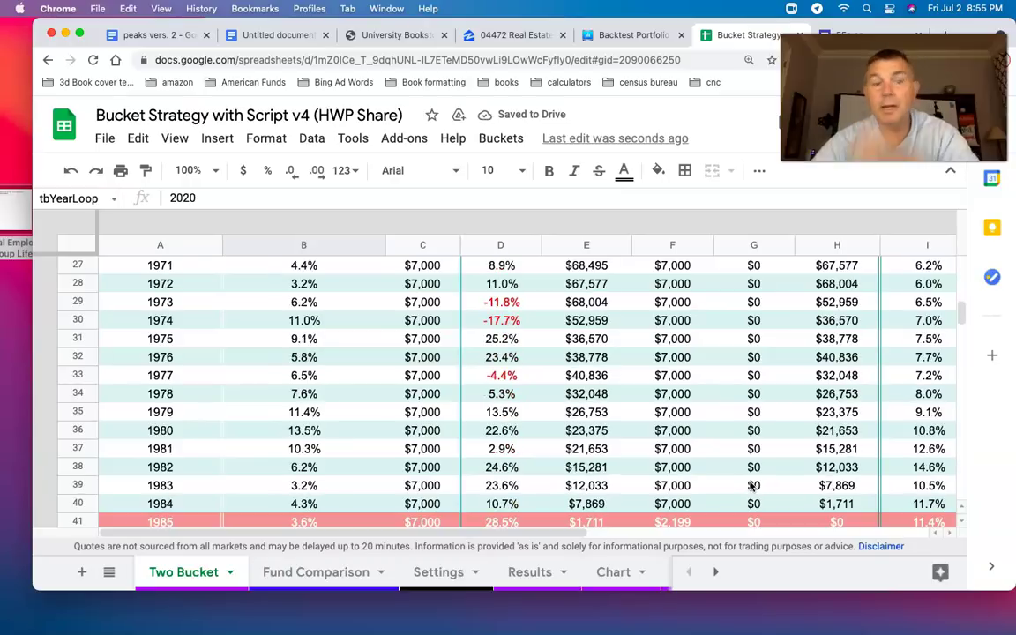
{"action": "scroll", "coordinate": [750, 484], "scroll_direction": "up", "scroll_amount": 13}
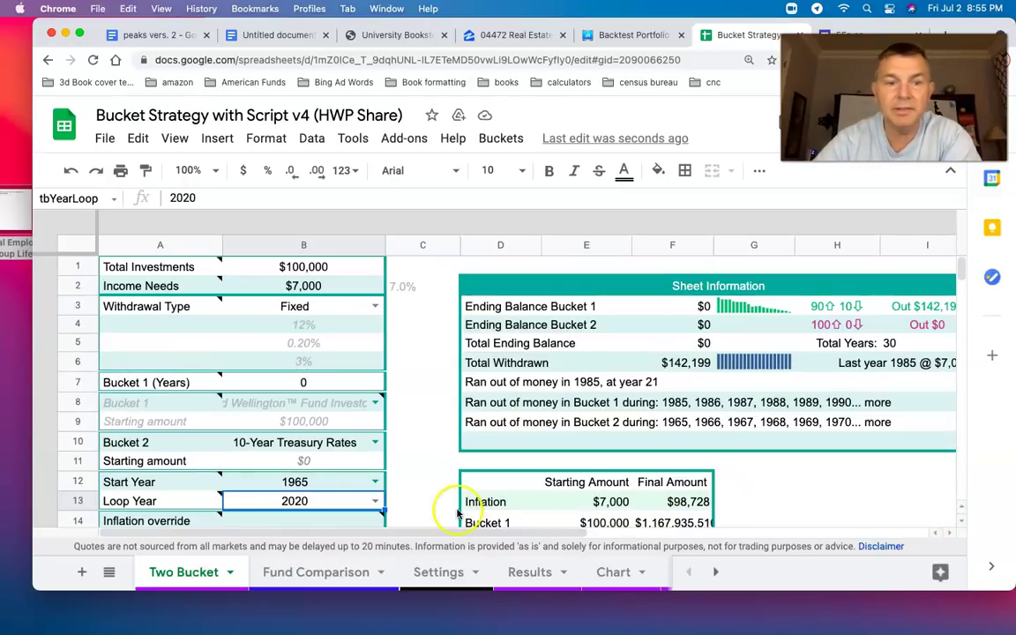
{"action": "left_click", "coordinate": [331, 483]}
{"action": "key", "text": "Delete"}
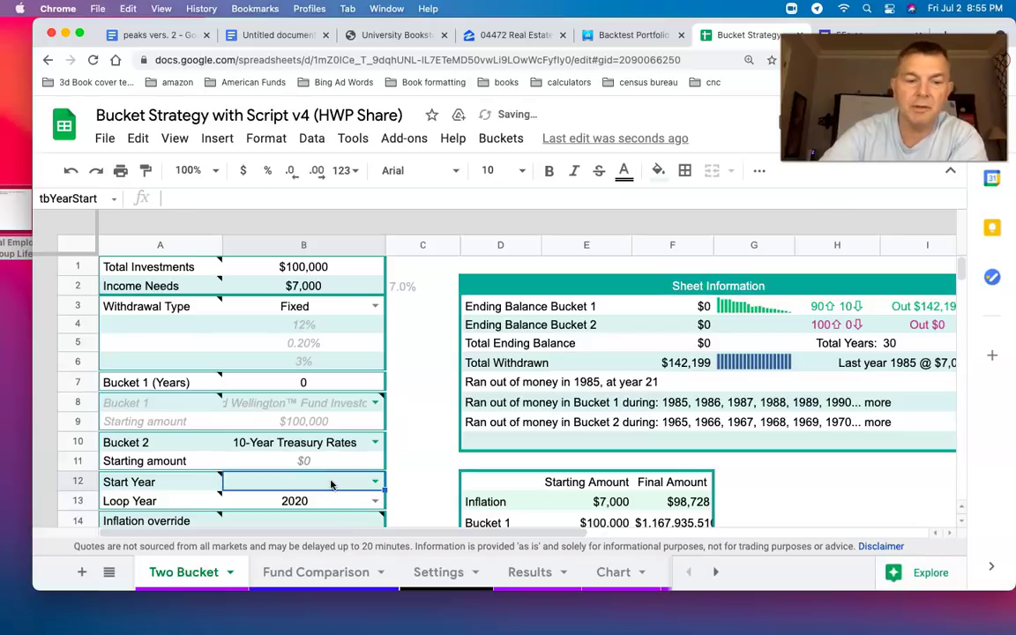
{"action": "type", "text": "1964"}
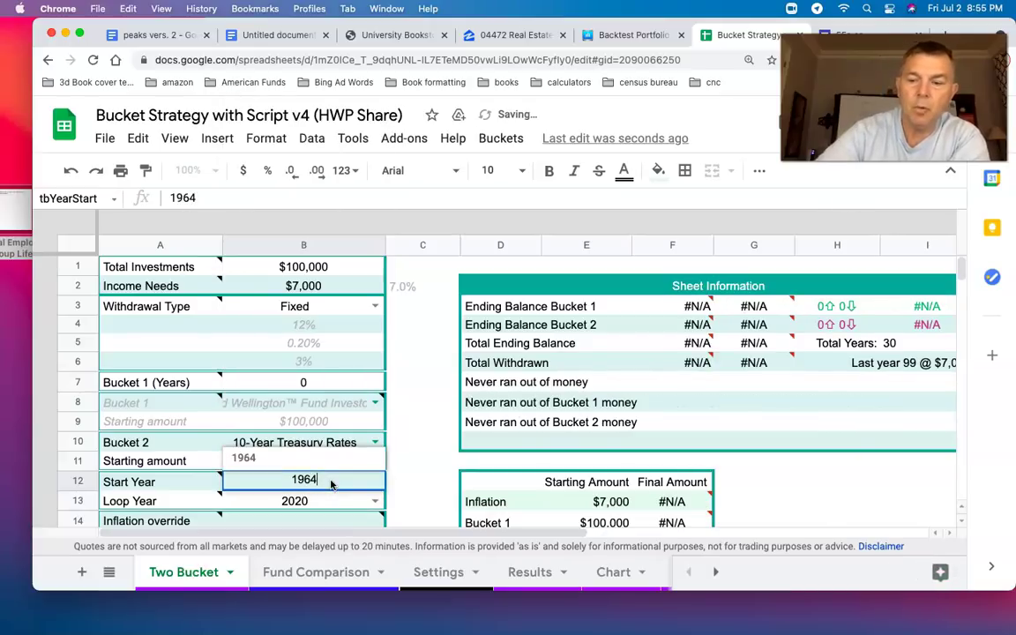
{"action": "key", "text": "Return"}
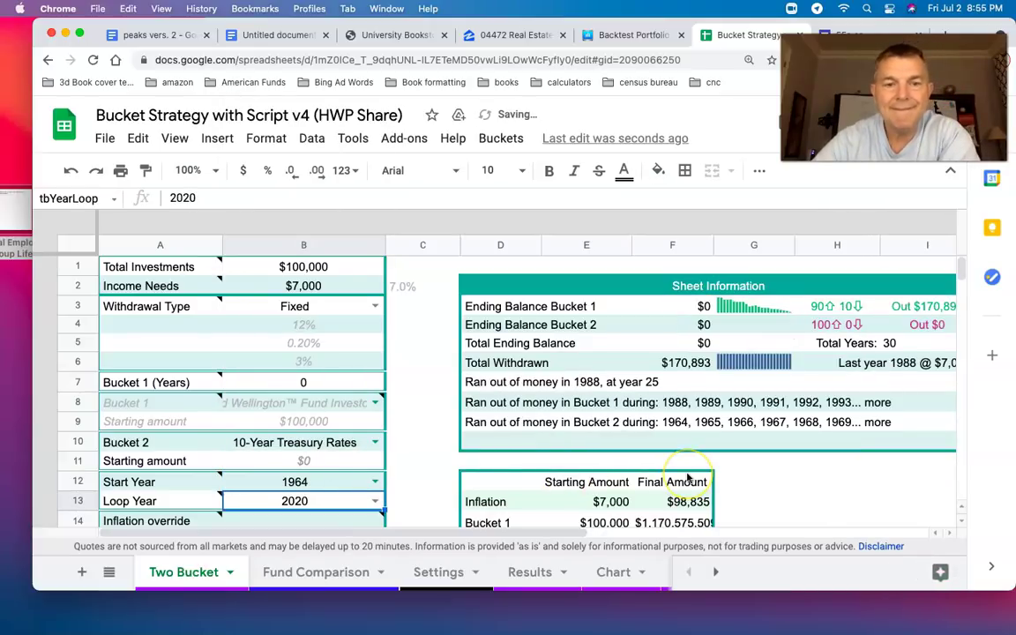
- Review the 1964 summary and the yearly Bucket 1 balances down to the year the money runs out
{"action": "scroll", "coordinate": [688, 477], "scroll_direction": "down", "scroll_amount": 1}
{"action": "scroll", "coordinate": [688, 477], "scroll_direction": "up", "scroll_amount": 1}
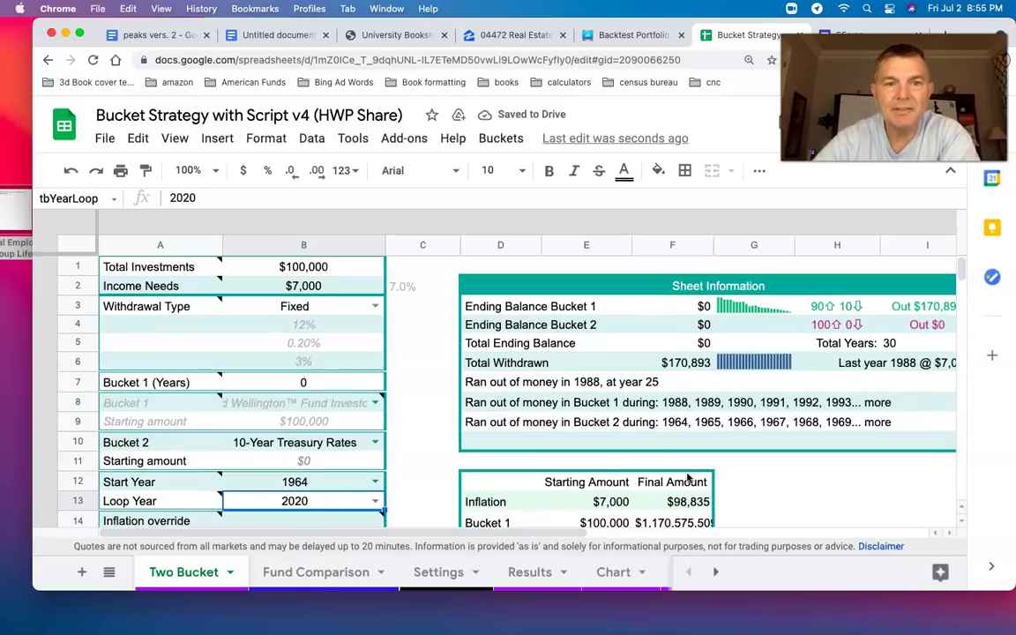
{"action": "scroll", "coordinate": [688, 477], "scroll_direction": "down", "scroll_amount": 6}
{"action": "scroll", "coordinate": [688, 477], "scroll_direction": "down", "scroll_amount": 5}
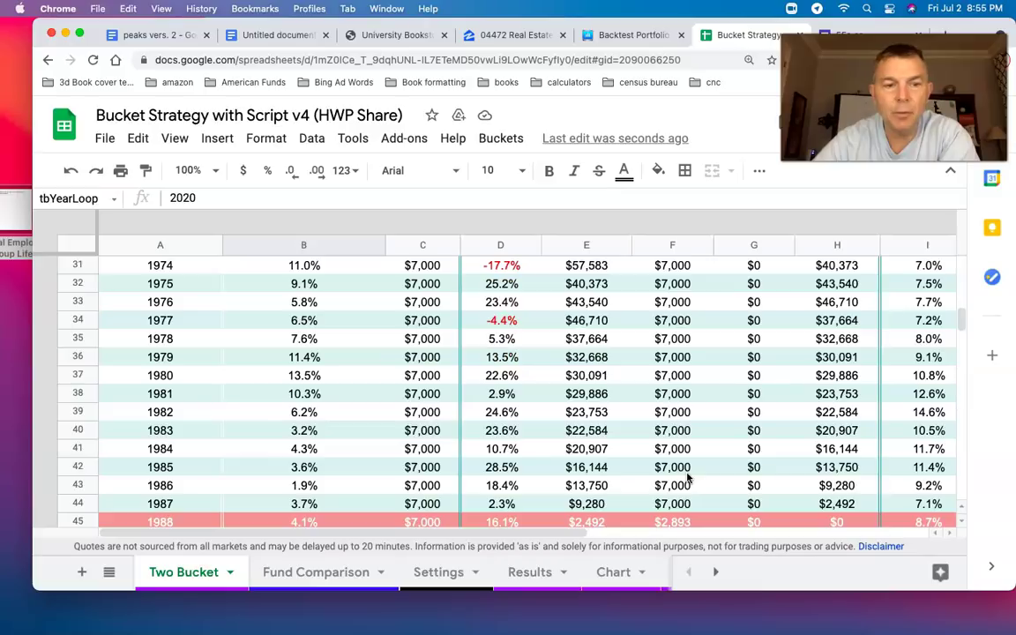
- Set the Start Year to 1963 and follow the yearly Bucket 1 balances until the money runs out
{"action": "scroll", "coordinate": [688, 478], "scroll_direction": "up", "scroll_amount": 10}
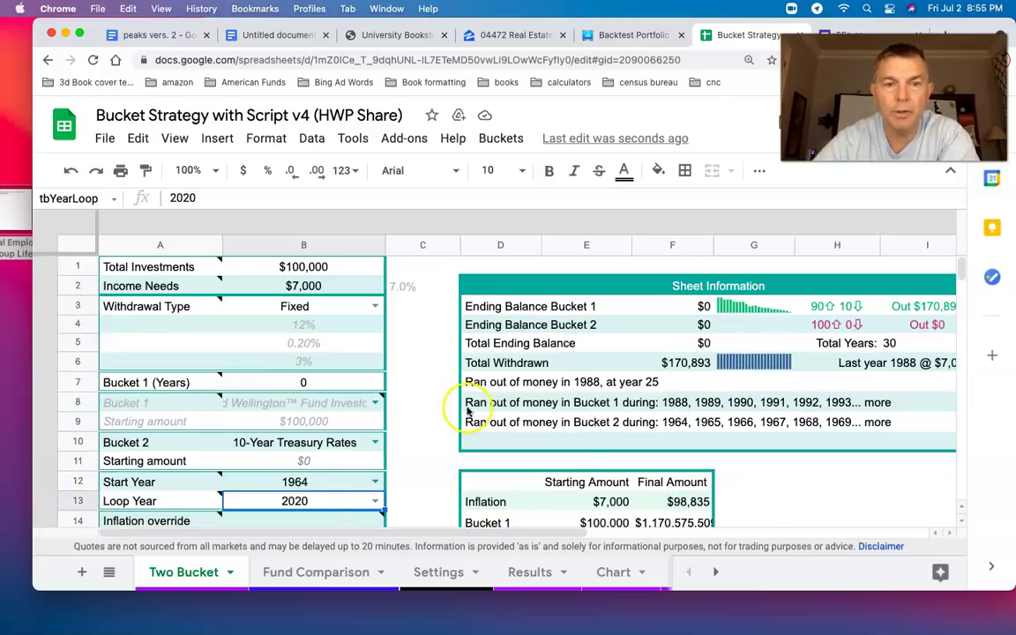
{"action": "left_click", "coordinate": [331, 487]}
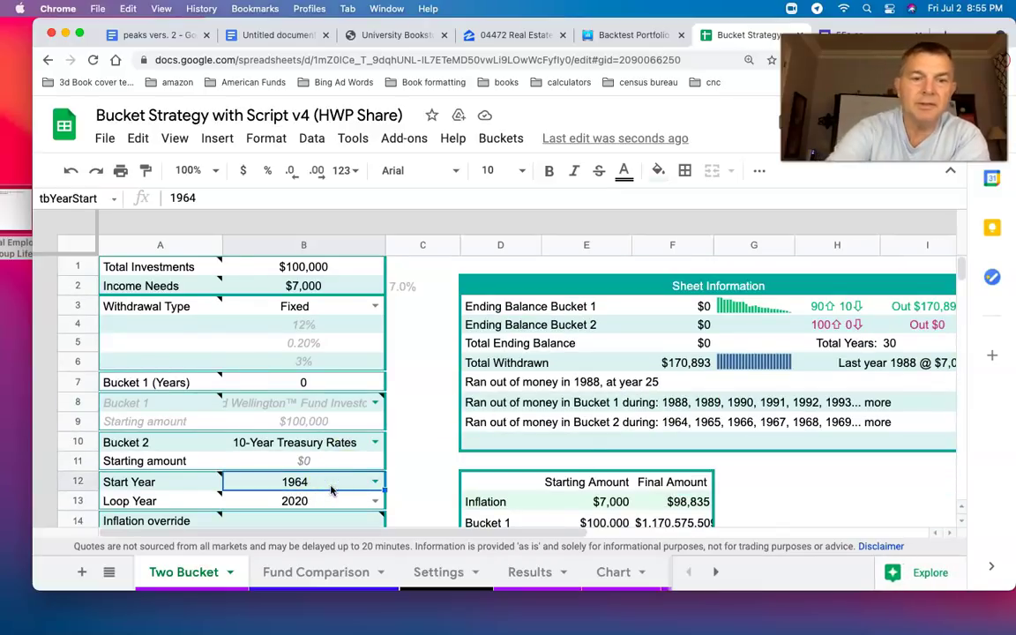
{"action": "type", "text": "1963"}
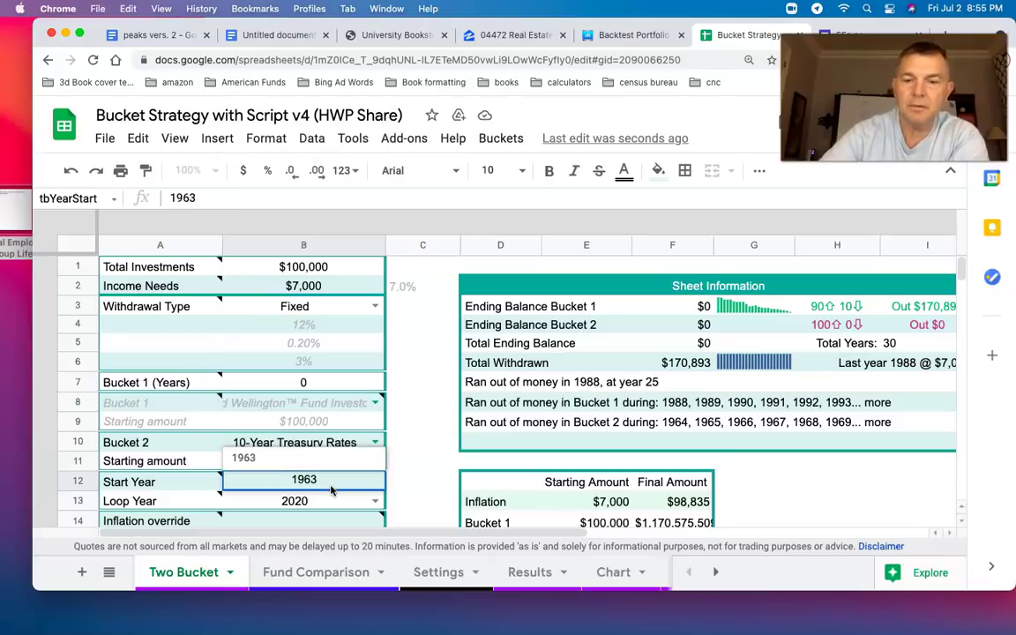
{"action": "key", "text": "Return"}
{"action": "scroll", "coordinate": [518, 522], "scroll_direction": "down", "scroll_amount": 5}
{"action": "scroll", "coordinate": [518, 522], "scroll_direction": "down", "scroll_amount": 3}
{"action": "scroll", "coordinate": [518, 522], "scroll_direction": "down", "scroll_amount": 10}
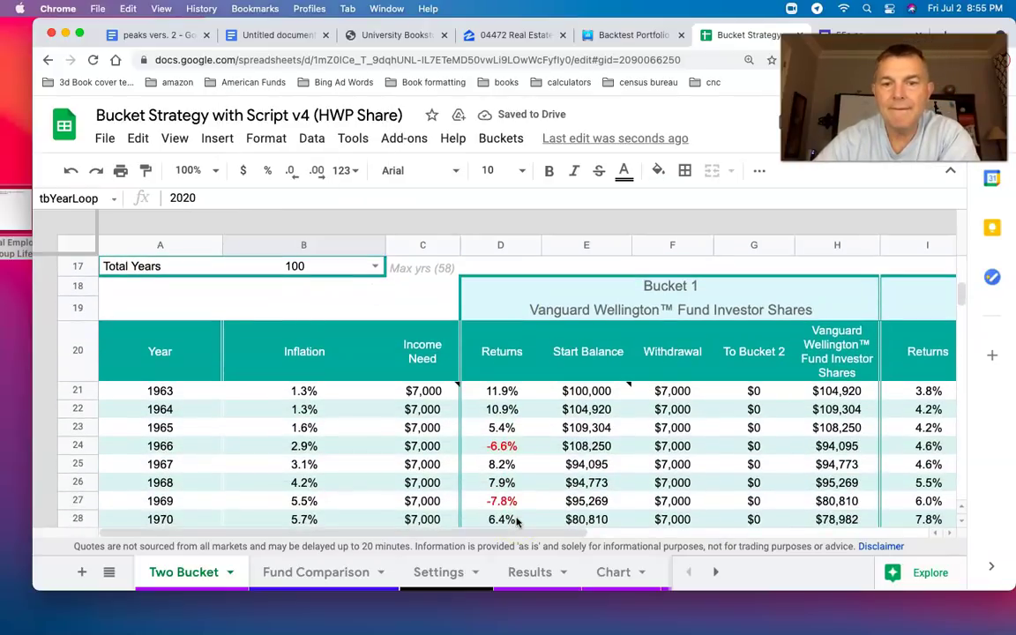
{"action": "scroll", "coordinate": [518, 522], "scroll_direction": "down", "scroll_amount": 2}
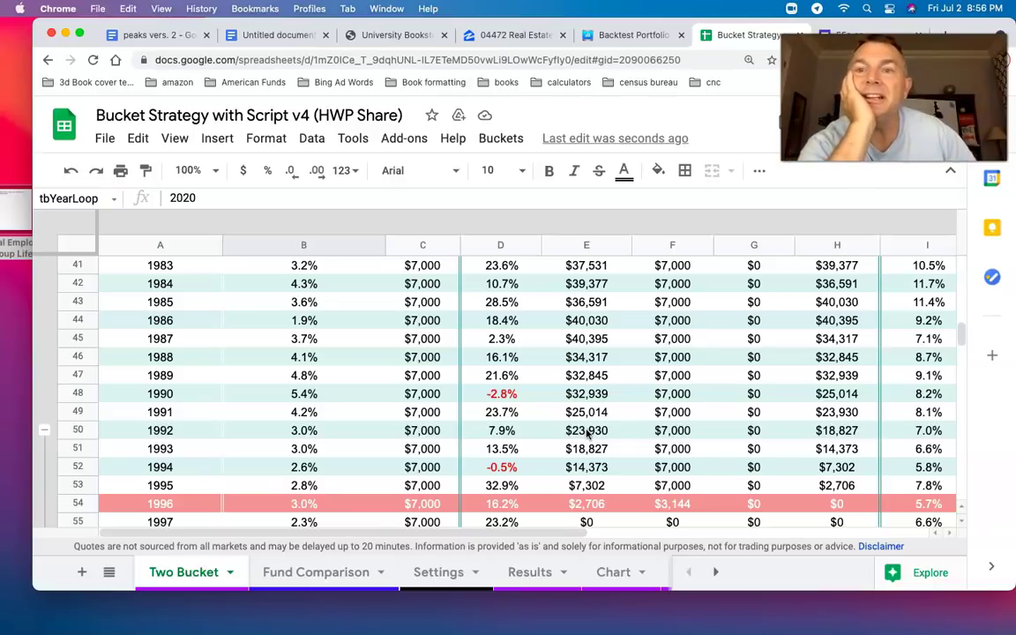
- Set the Start Year to 1962 and review the yearly Bucket 1 returns and balances through the run-out year
{"action": "scroll", "coordinate": [529, 437], "scroll_direction": "up", "scroll_amount": 10}
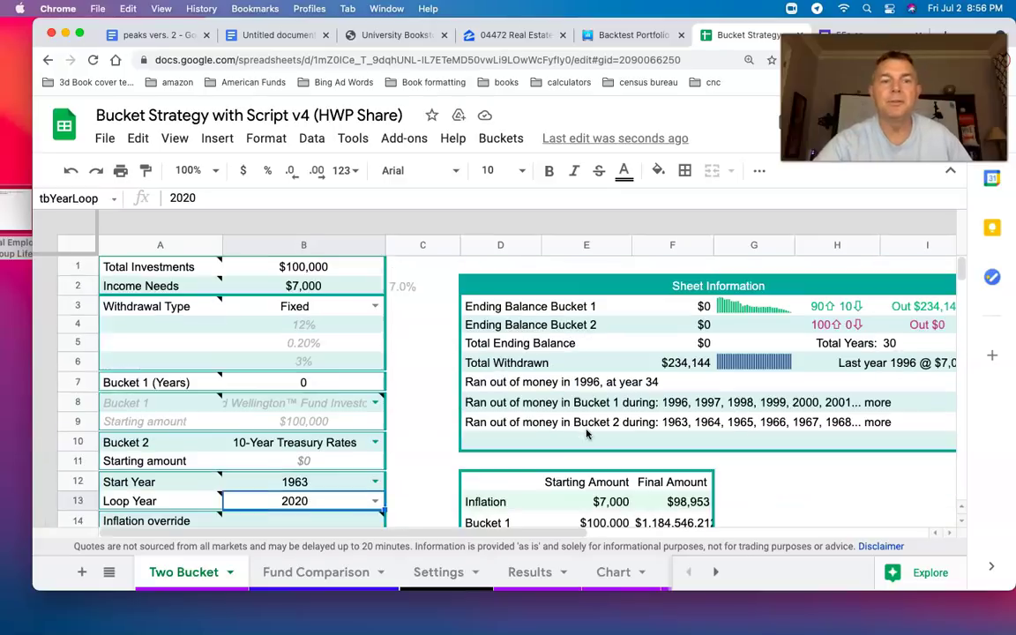
{"action": "left_click", "coordinate": [316, 483]}
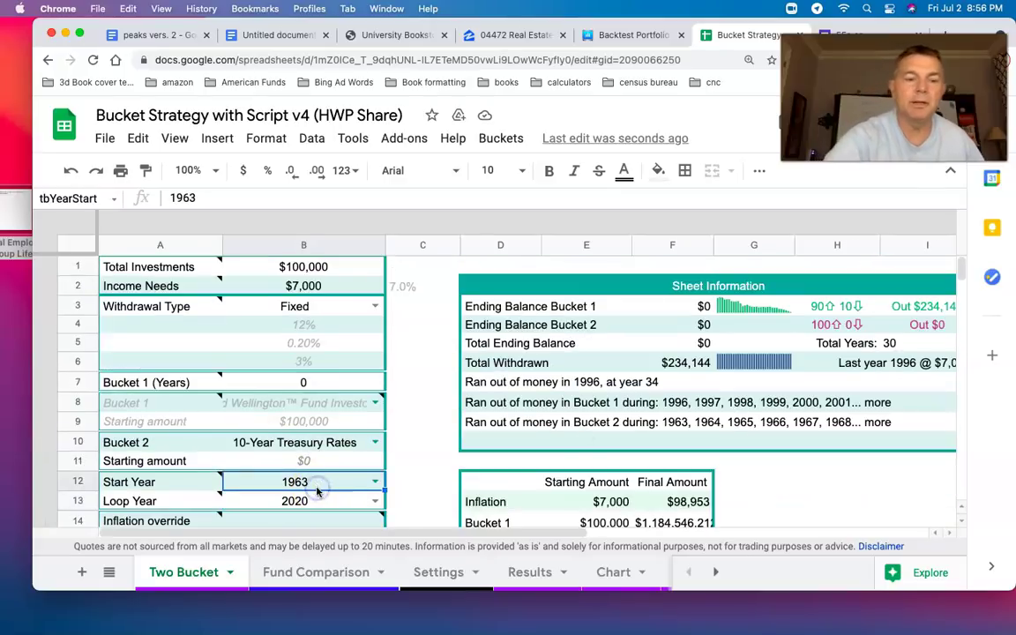
{"action": "type", "text": "1962"}
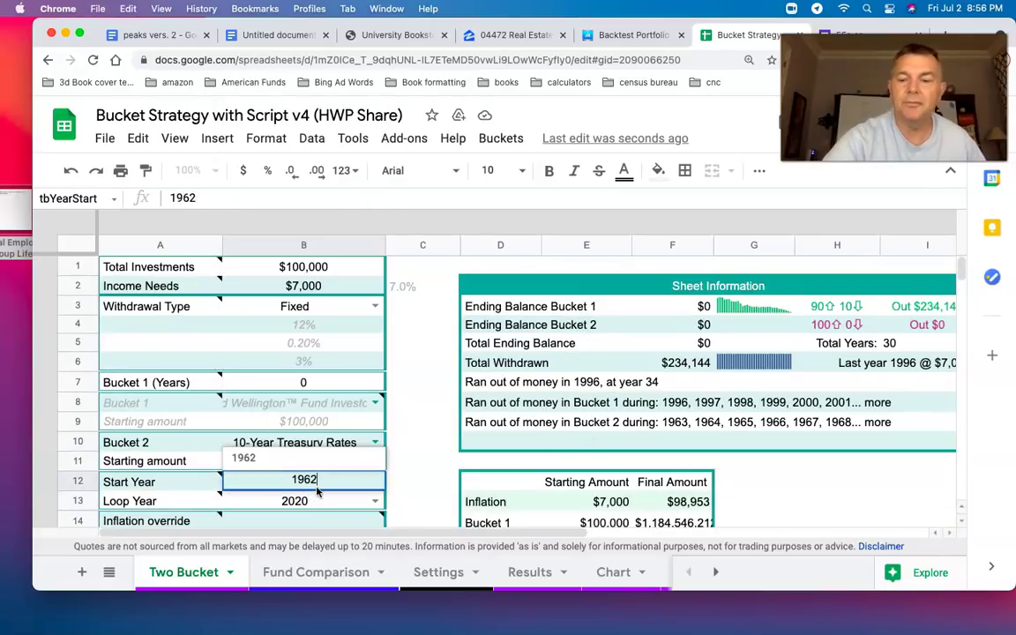
{"action": "key", "text": "Return"}
{"action": "scroll", "coordinate": [630, 527], "scroll_direction": "down", "scroll_amount": 6}
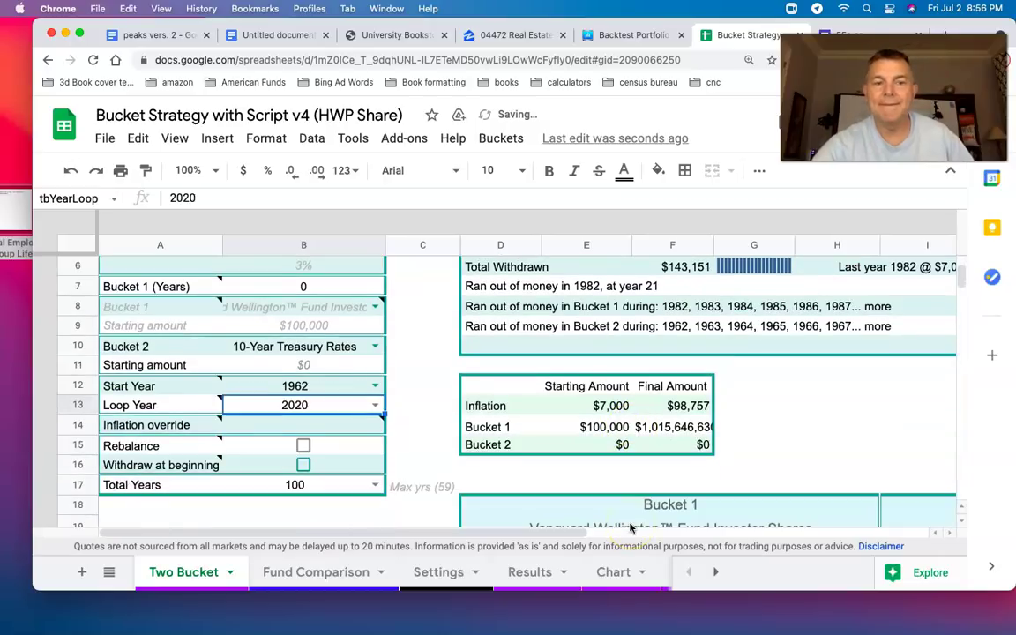
{"action": "scroll", "coordinate": [630, 526], "scroll_direction": "down", "scroll_amount": 6}
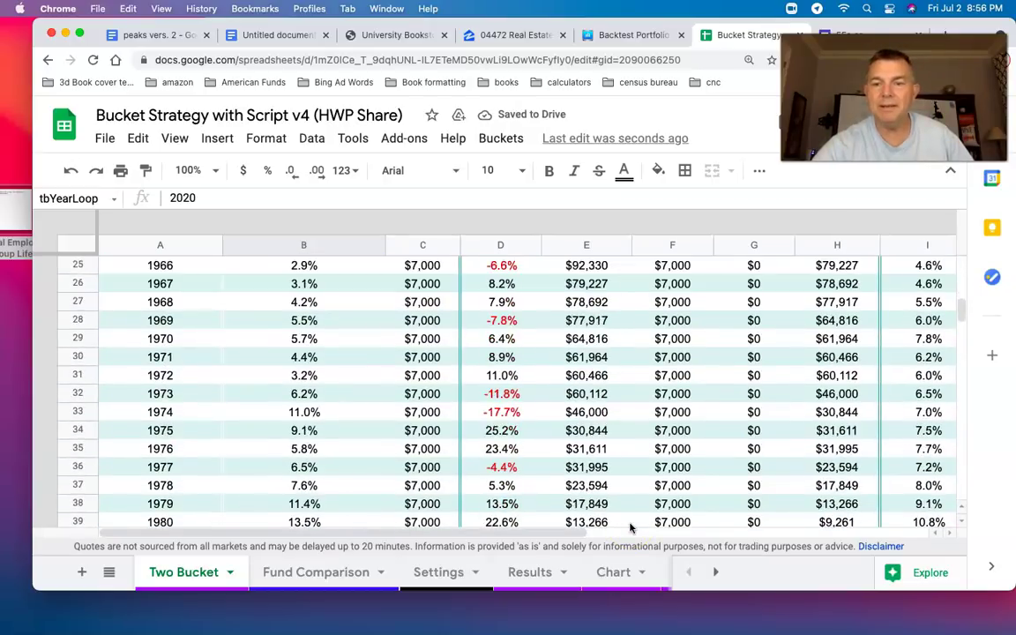
{"action": "scroll", "coordinate": [630, 526], "scroll_direction": "down", "scroll_amount": 2}
{"action": "scroll", "coordinate": [630, 527], "scroll_direction": "up", "scroll_amount": 14}
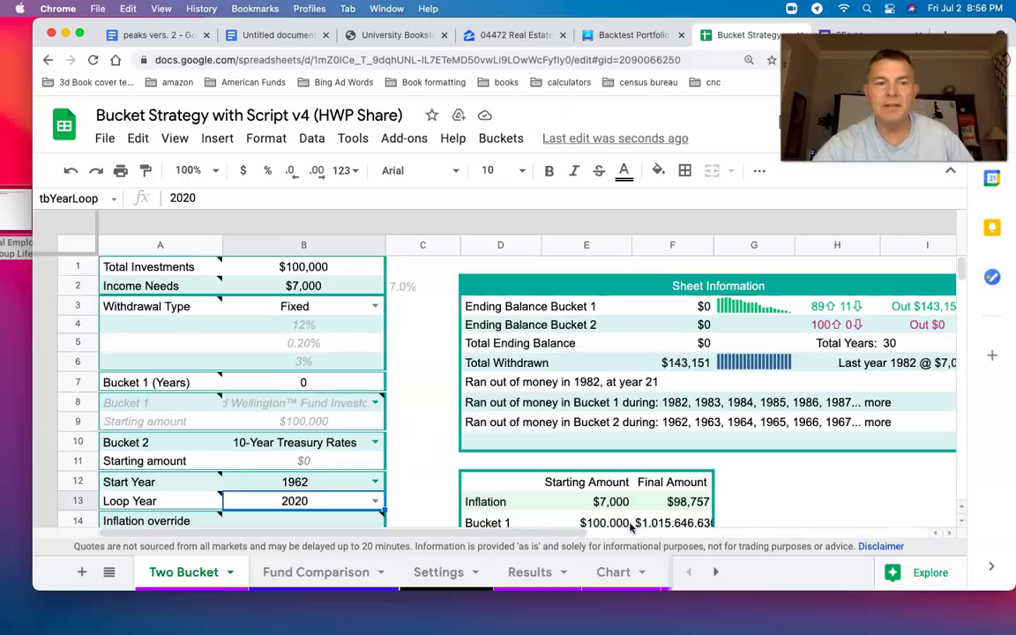
{"action": "scroll", "coordinate": [748, 520], "scroll_direction": "down", "scroll_amount": 7}
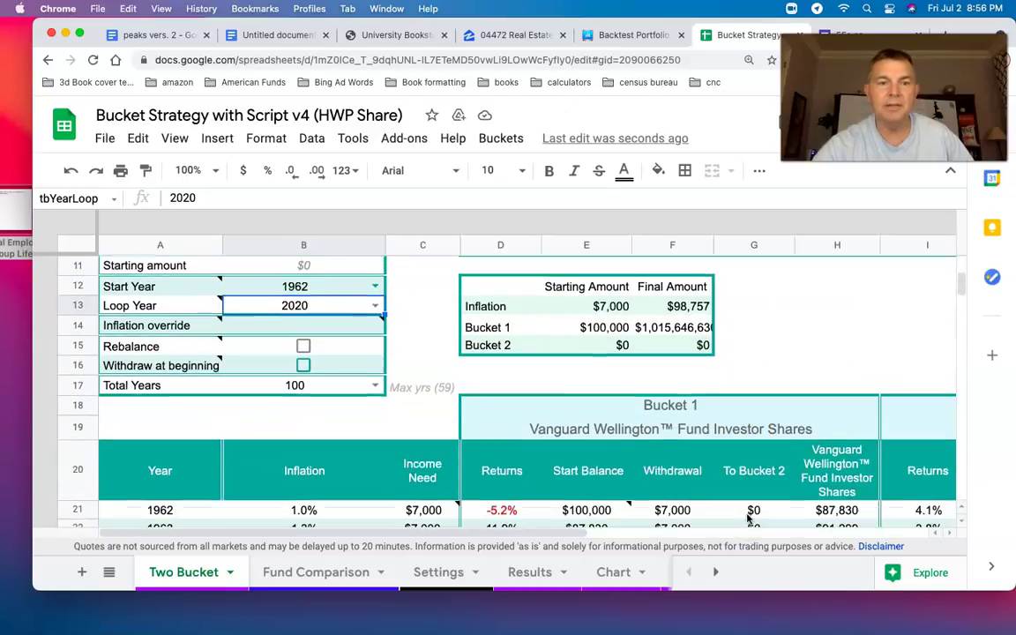
{"action": "scroll", "coordinate": [748, 521], "scroll_direction": "down", "scroll_amount": 7}
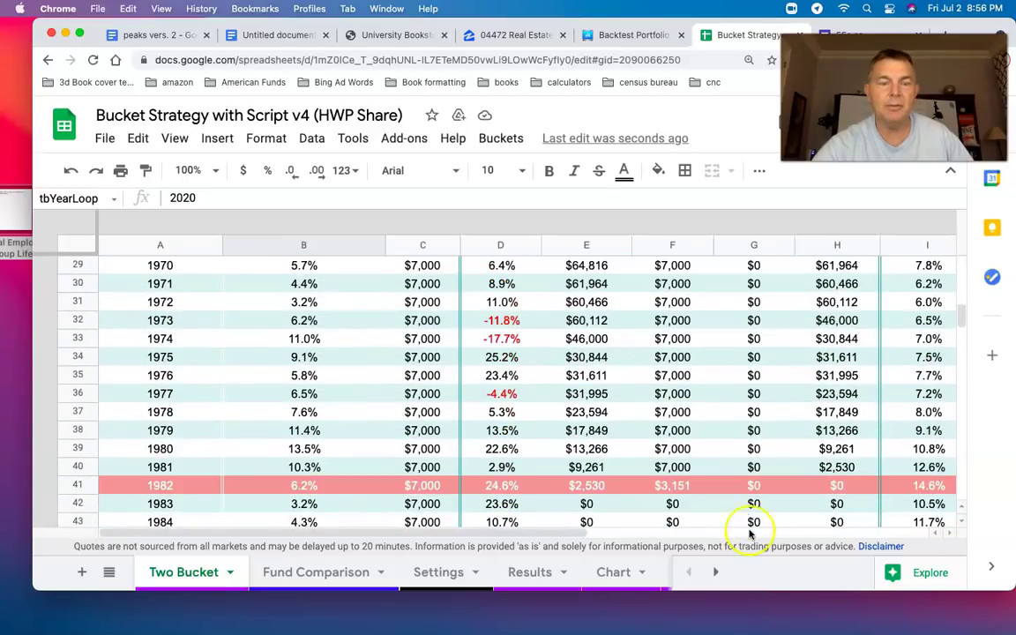
- Set the Start Year to 1961 and examine how the Bucket 1 returns and balances develop each year
{"action": "scroll", "coordinate": [732, 525], "scroll_direction": "up", "scroll_amount": 14}
{"action": "left_click", "coordinate": [309, 481]}
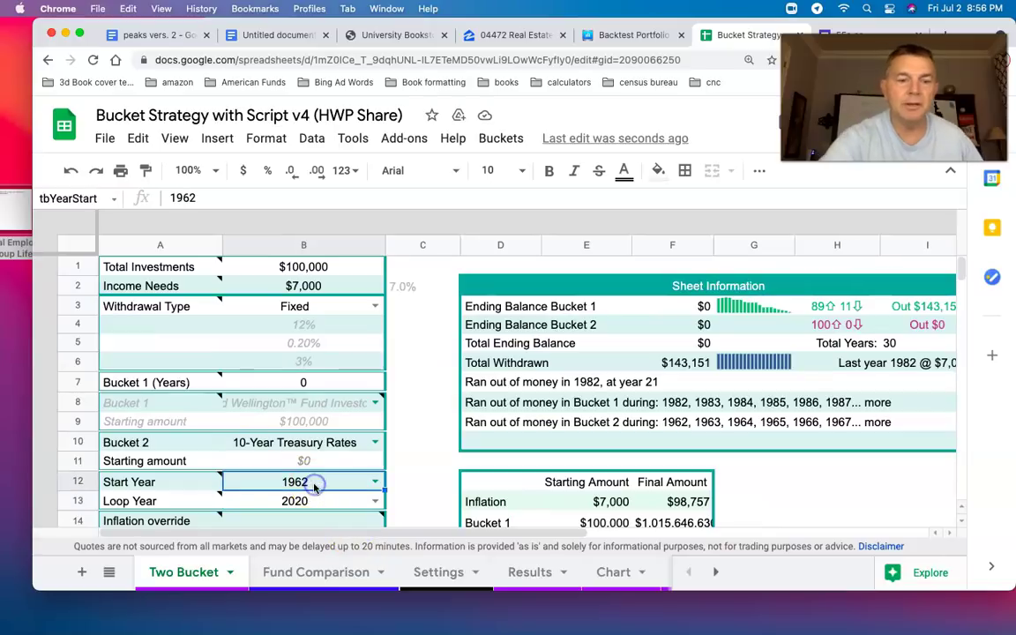
{"action": "type", "text": "1961"}
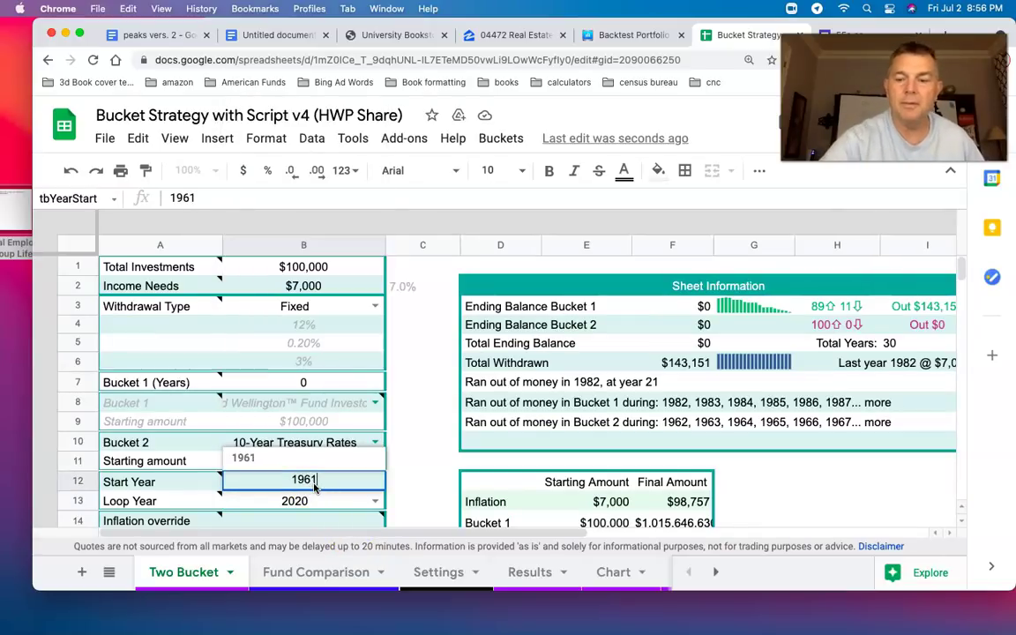
{"action": "key", "text": "Return"}
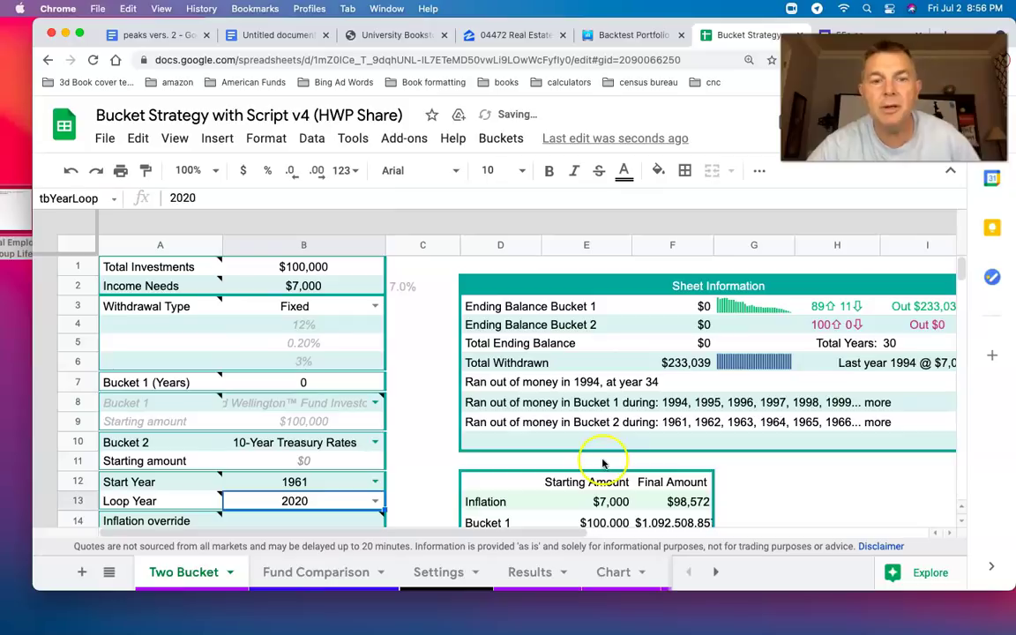
{"action": "scroll", "coordinate": [775, 483], "scroll_direction": "down", "scroll_amount": 5}
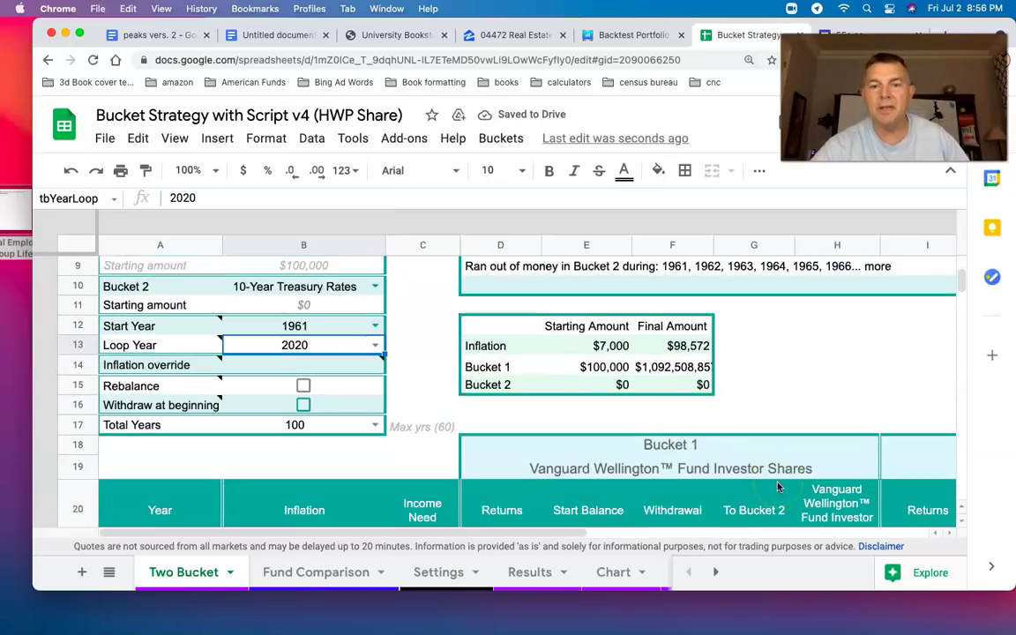
{"action": "scroll", "coordinate": [778, 486], "scroll_direction": "down", "scroll_amount": 10}
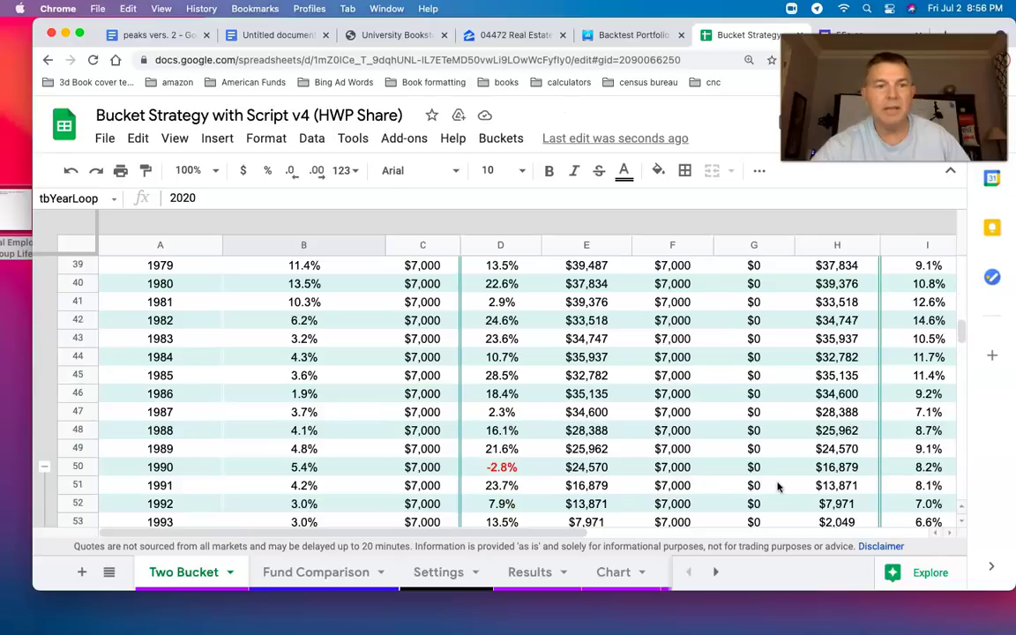
{"action": "scroll", "coordinate": [778, 485], "scroll_direction": "up", "scroll_amount": 15}
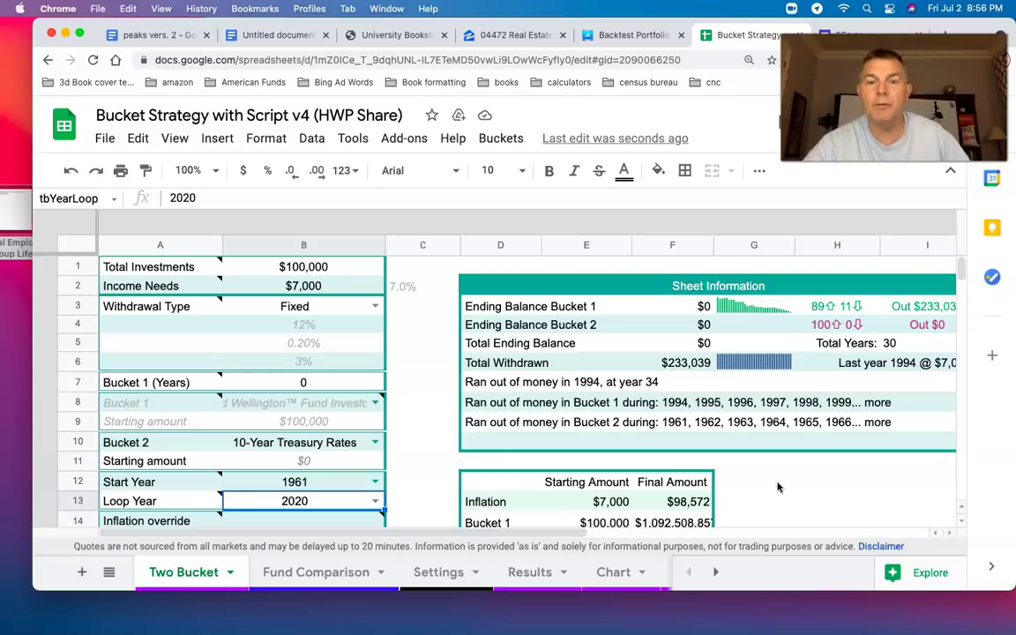
{"action": "scroll", "coordinate": [778, 487], "scroll_direction": "down", "scroll_amount": 5}
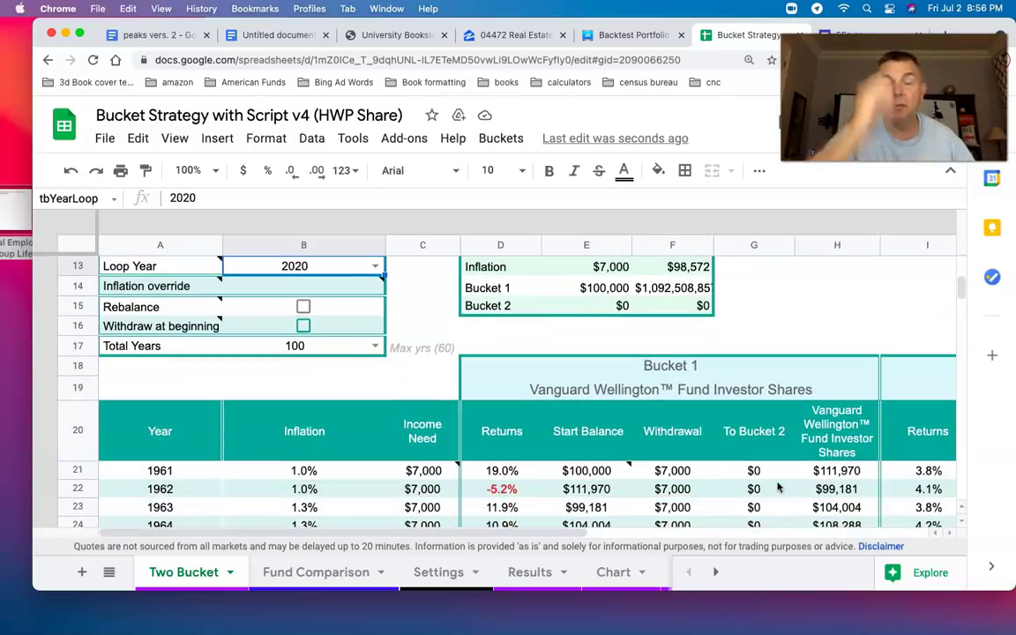
- Set the Start Year to 1973 and examine the Bucket 1 returns and balances in the first years
{"action": "scroll", "coordinate": [778, 487], "scroll_direction": "up", "scroll_amount": 5}
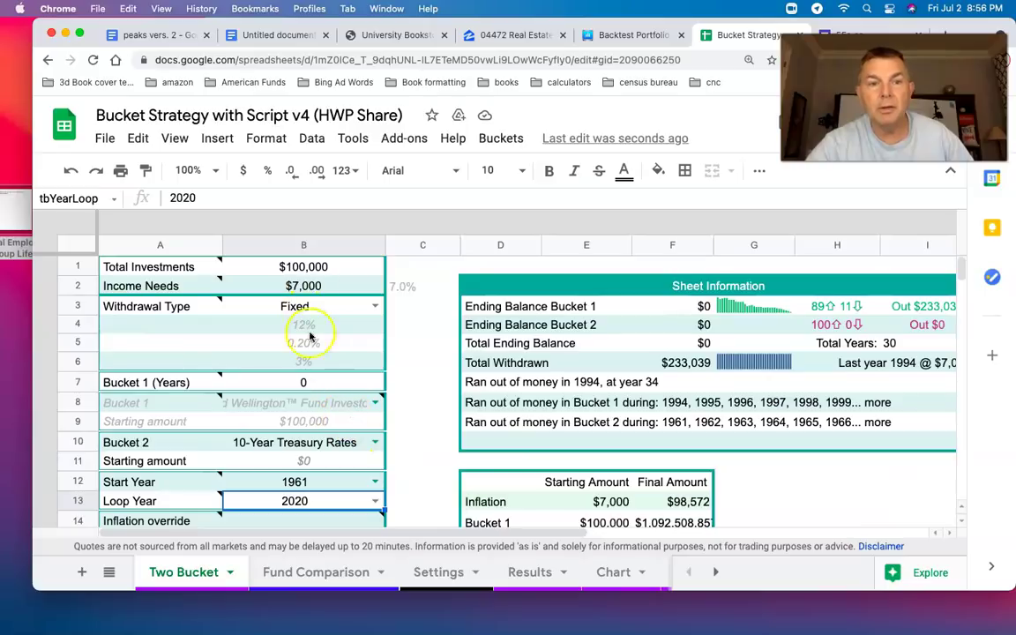
{"action": "left_click", "coordinate": [311, 481]}
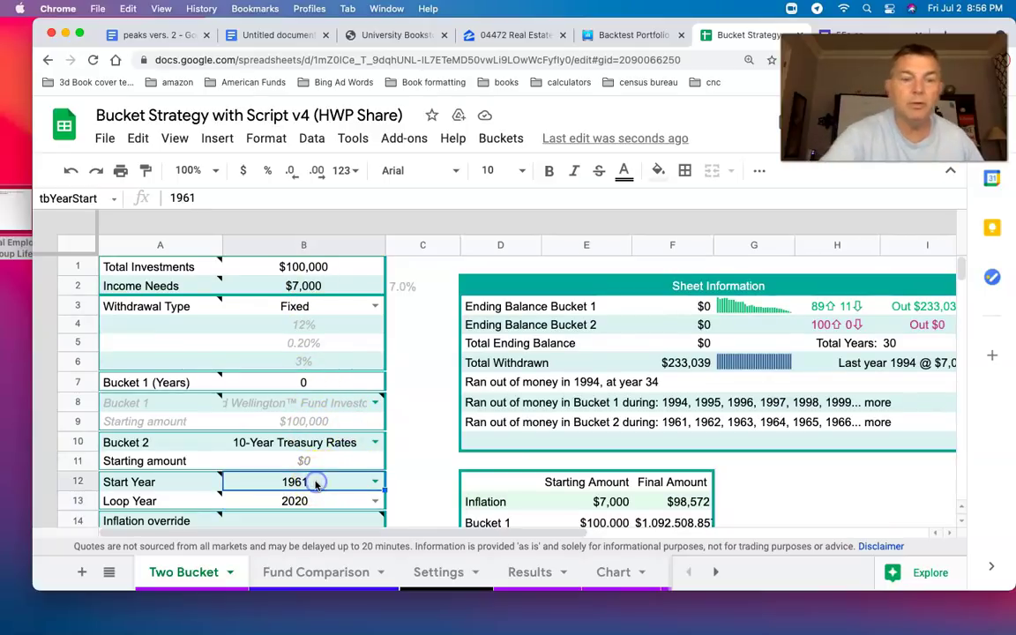
{"action": "type", "text": "1973"}
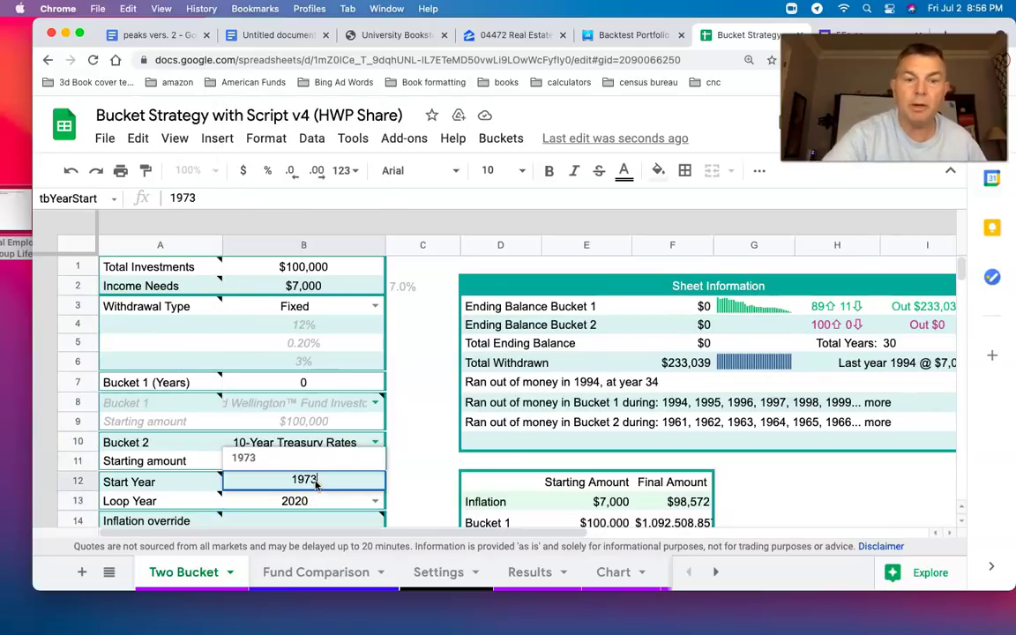
{"action": "key", "text": "Return"}
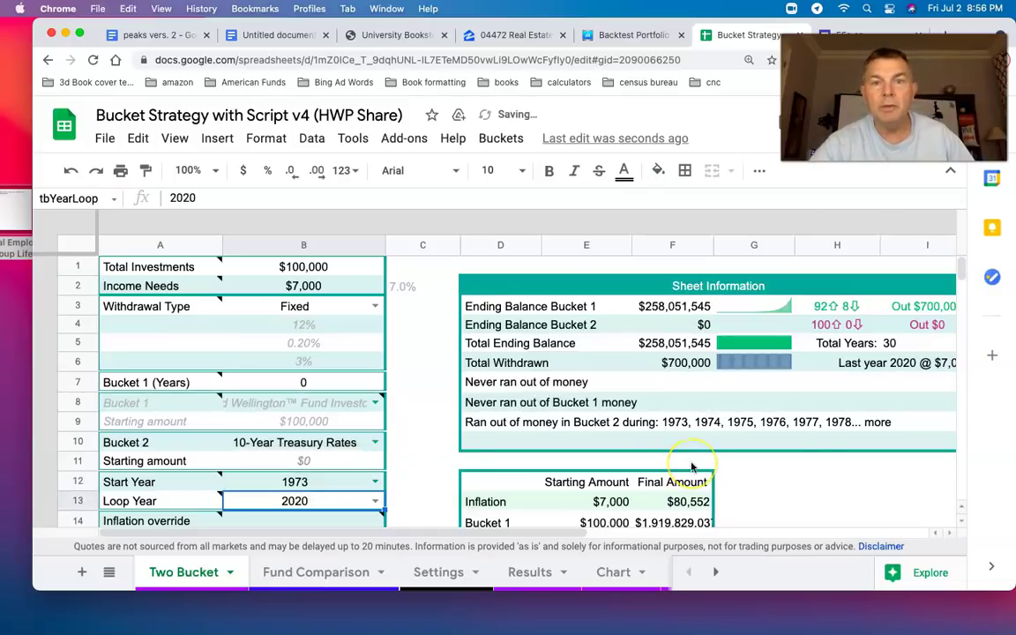
{"action": "scroll", "coordinate": [688, 476], "scroll_direction": "down", "scroll_amount": 3}
{"action": "scroll", "coordinate": [692, 467], "scroll_direction": "down", "scroll_amount": 8}
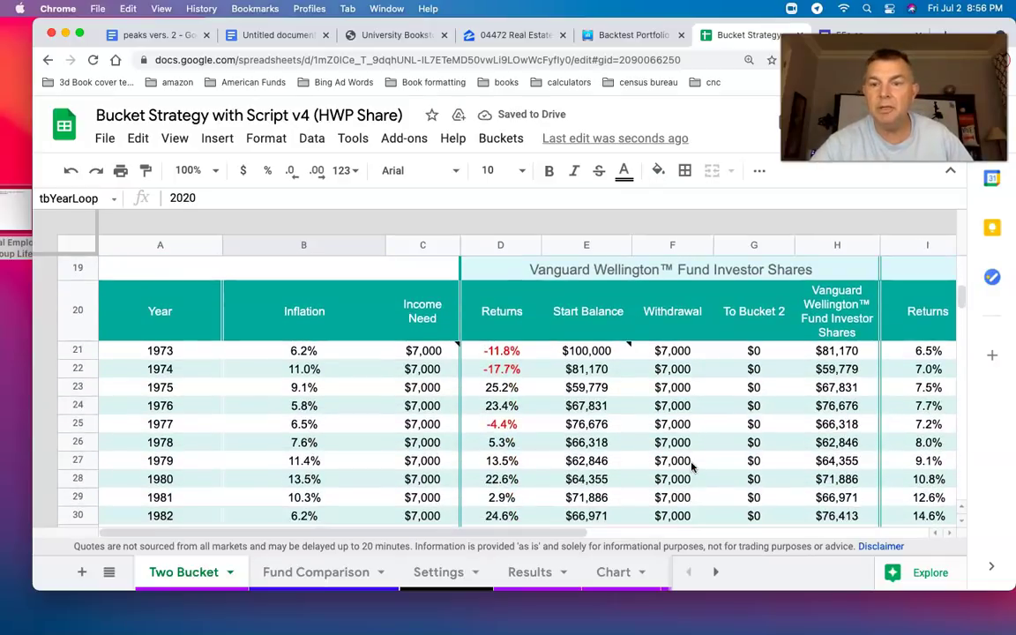
{"action": "scroll", "coordinate": [692, 467], "scroll_direction": "up", "scroll_amount": 5}
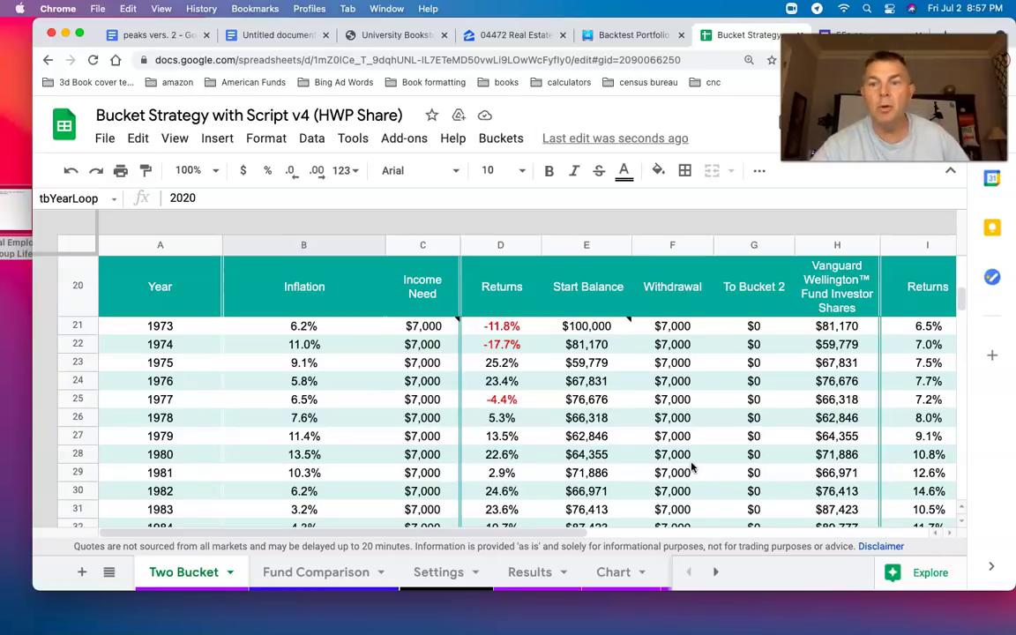
{"action": "scroll", "coordinate": [818, 520], "scroll_direction": "down", "scroll_amount": 5}
- Set the Start Year to 1971 and check the outcome of the fixed $7,000 withdrawal in the yearly table
{"action": "scroll", "coordinate": [818, 521], "scroll_direction": "up", "scroll_amount": 12}
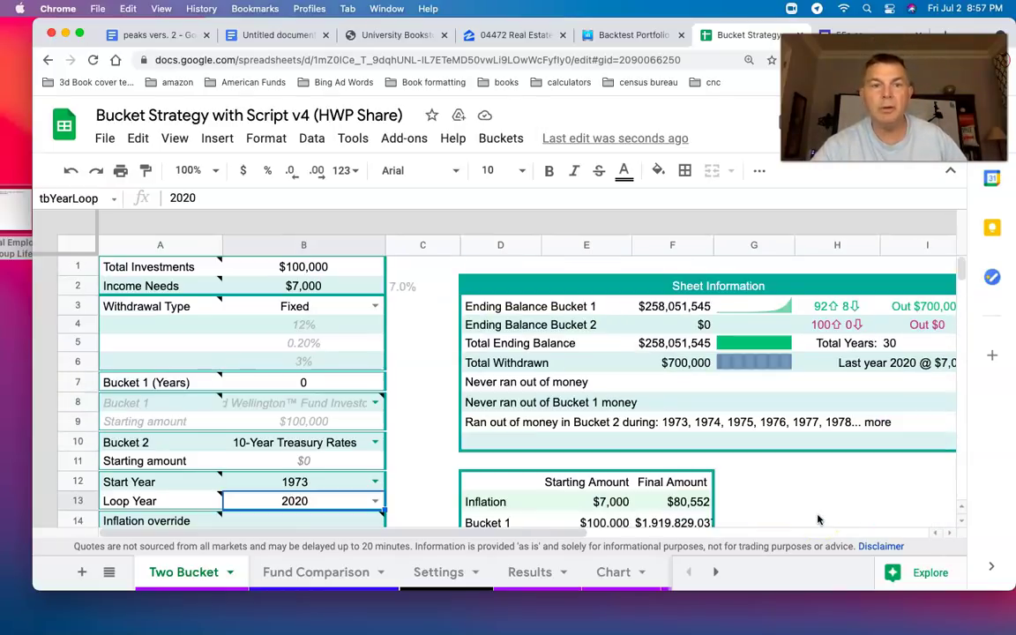
{"action": "left_click", "coordinate": [318, 482]}
{"action": "type", "text": "1"}
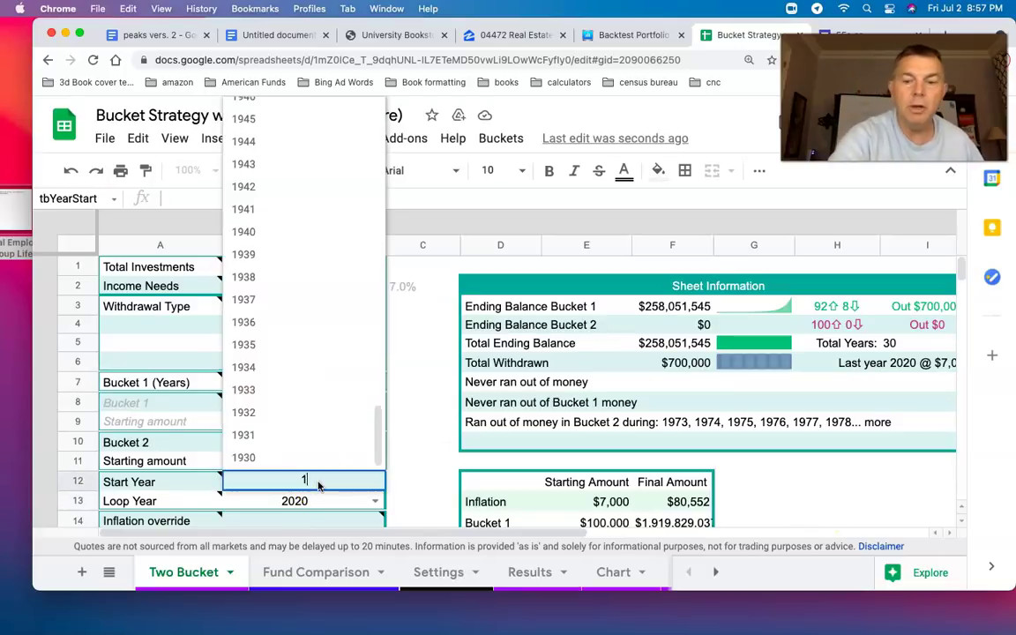
{"action": "type", "text": "971"}
{"action": "key", "text": "Return"}
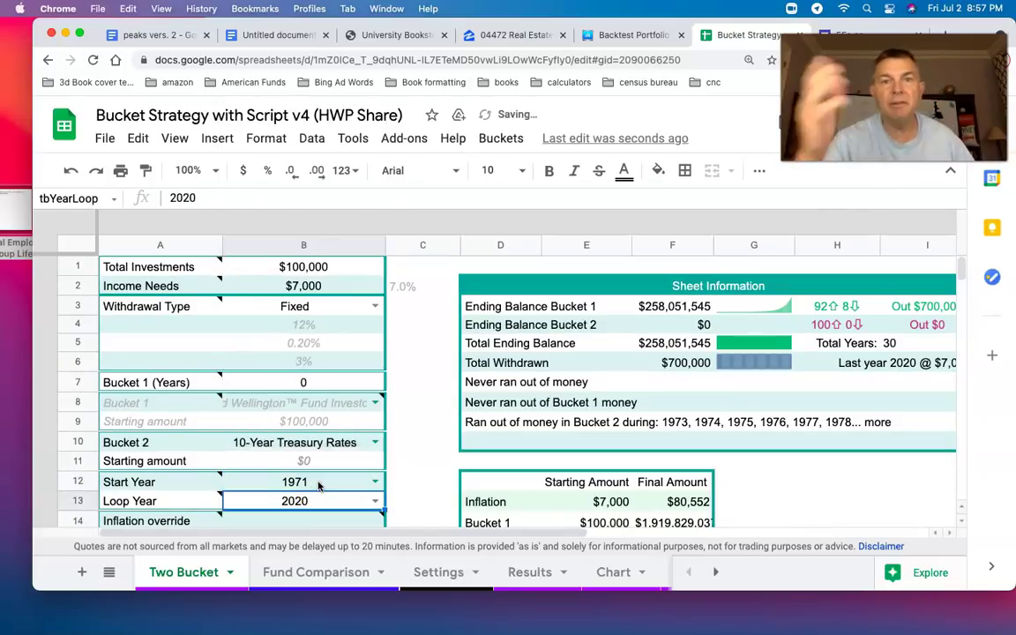
{"action": "scroll", "coordinate": [731, 520], "scroll_direction": "down", "scroll_amount": 5}
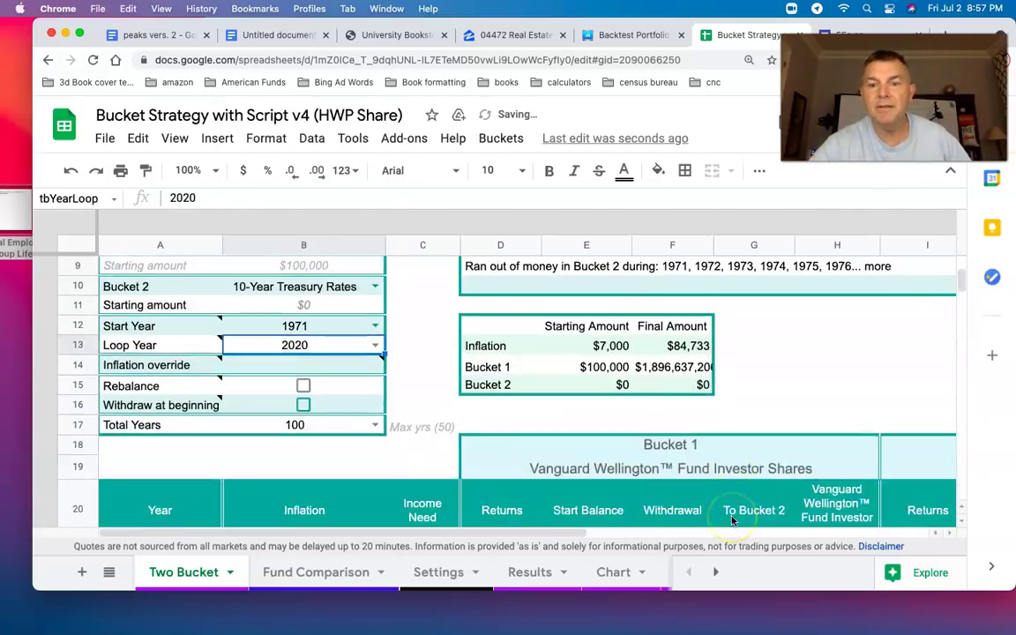
{"action": "scroll", "coordinate": [731, 521], "scroll_direction": "down", "scroll_amount": 5}
- Set Income Needs to $5,000 with an Inflation Adjusted withdrawal type, and review the yearly withdrawals and Bucket 1 balances
{"action": "scroll", "coordinate": [731, 522], "scroll_direction": "up", "scroll_amount": 10}
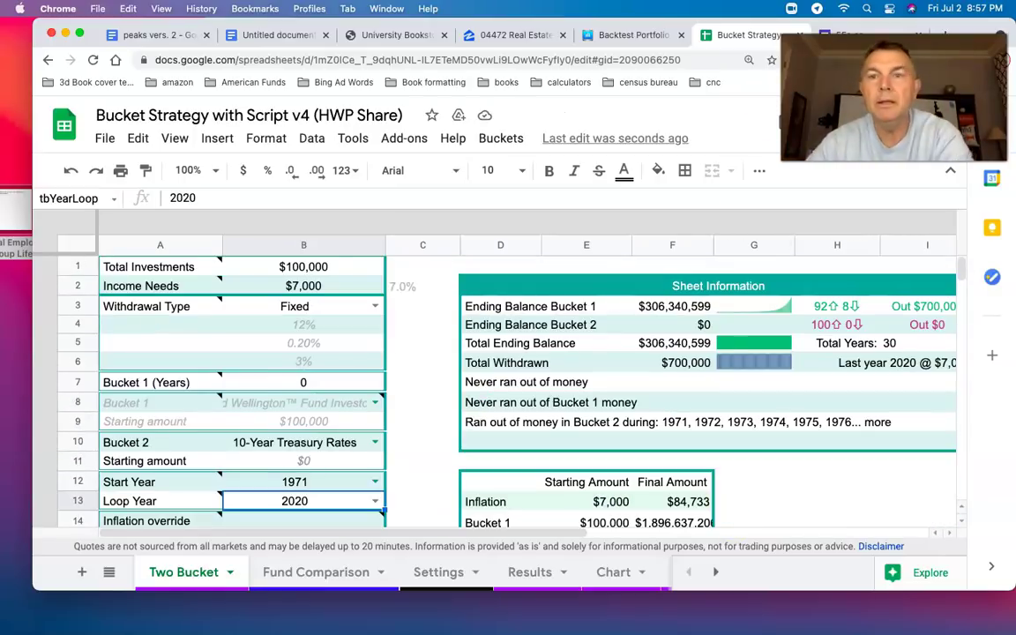
{"action": "left_click", "coordinate": [313, 286]}
{"action": "type", "text": "5"}
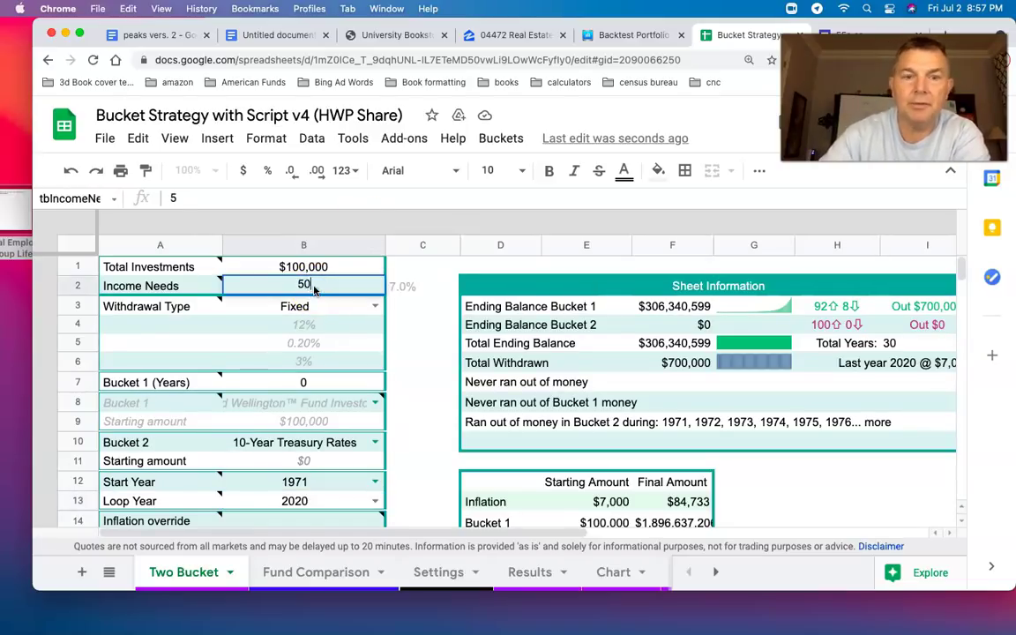
{"action": "left_click", "coordinate": [319, 311]}
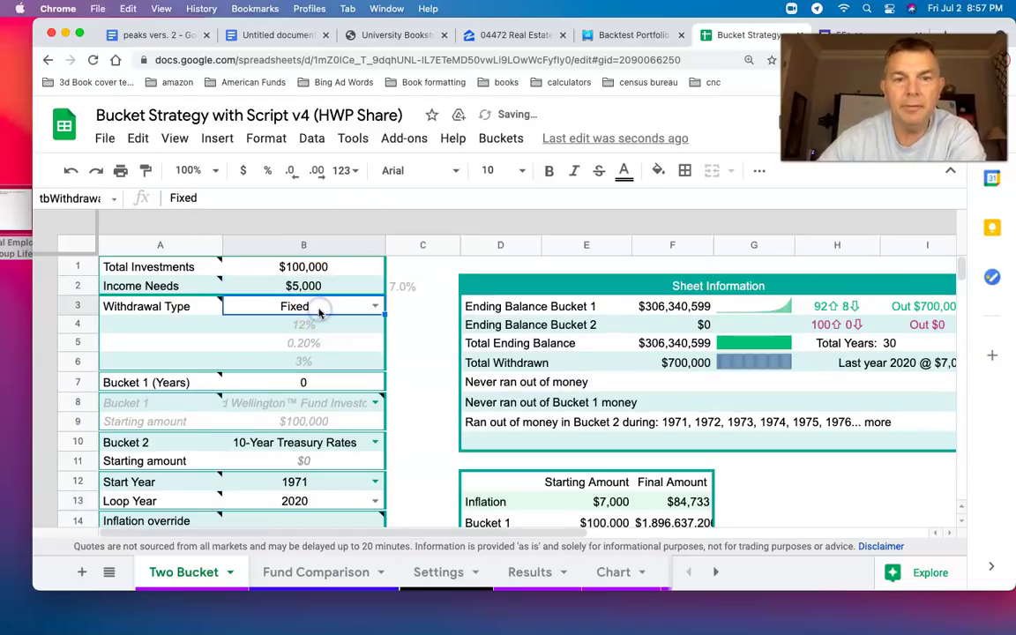
{"action": "left_click", "coordinate": [375, 306]}
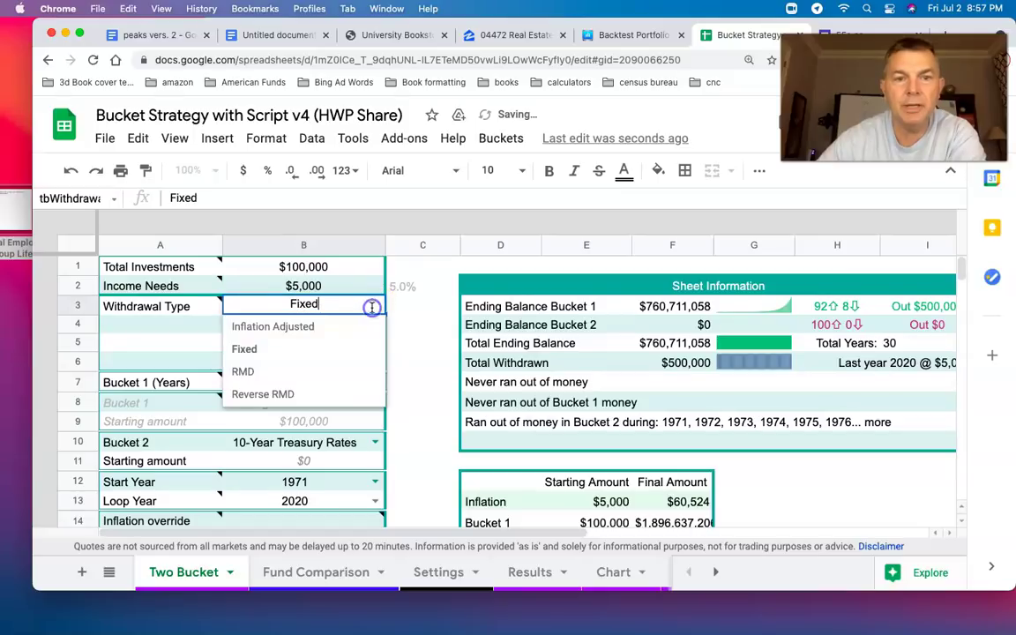
{"action": "left_click", "coordinate": [244, 326]}
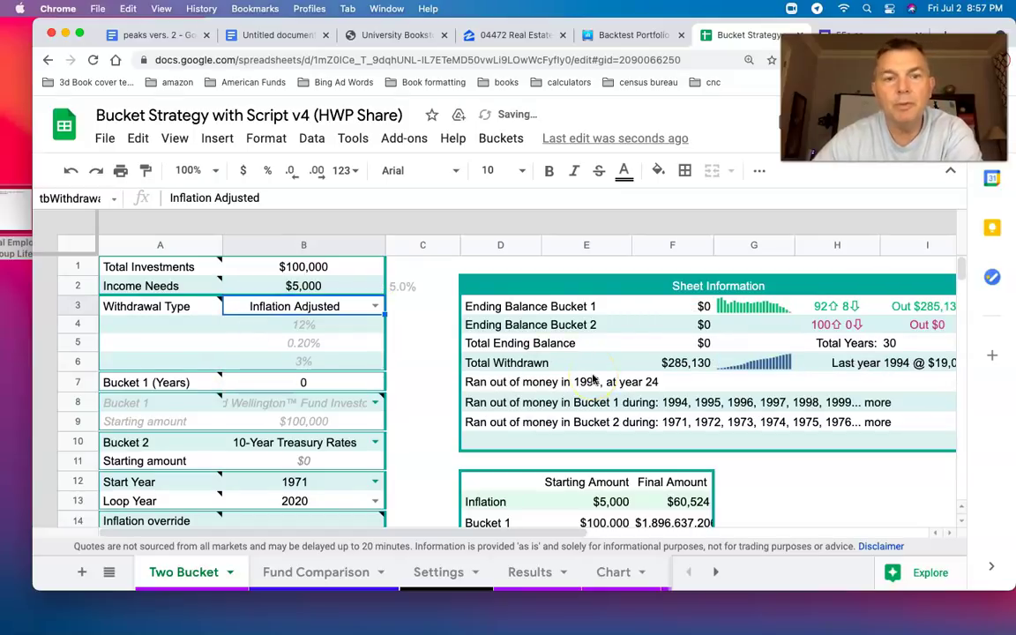
{"action": "scroll", "coordinate": [593, 380], "scroll_direction": "down", "scroll_amount": 5}
{"action": "scroll", "coordinate": [594, 380], "scroll_direction": "down", "scroll_amount": 15}
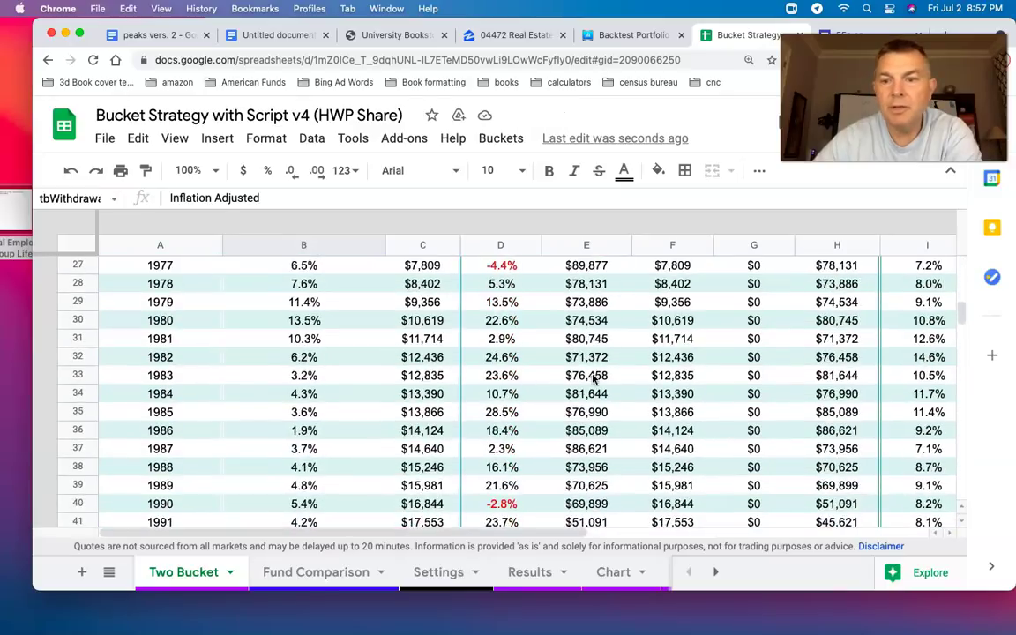
- Set the Start Year to 1972 and follow the inflation-adjusted withdrawals and Bucket 1 balances to the run-out year
{"action": "scroll", "coordinate": [594, 379], "scroll_direction": "up", "scroll_amount": 15}
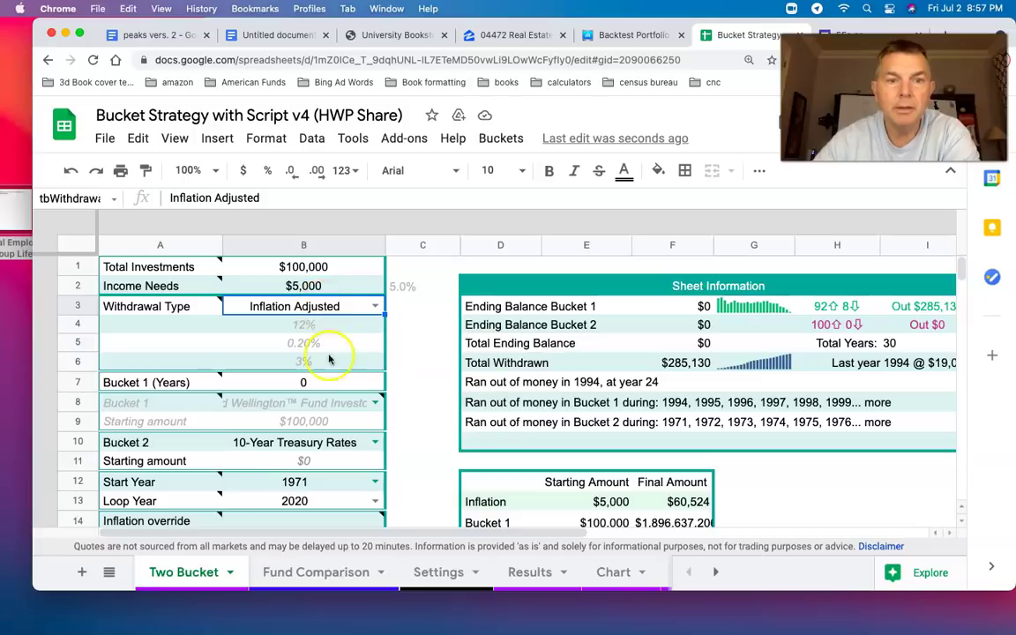
{"action": "scroll", "coordinate": [443, 453], "scroll_direction": "down", "scroll_amount": 1}
{"action": "left_click", "coordinate": [323, 462]}
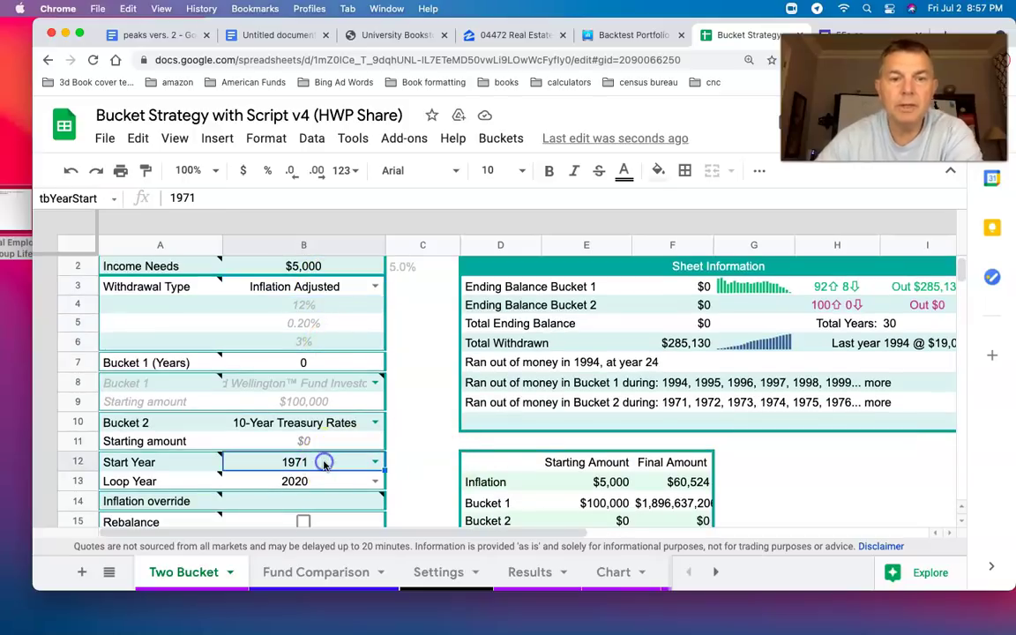
{"action": "type", "text": "1972"}
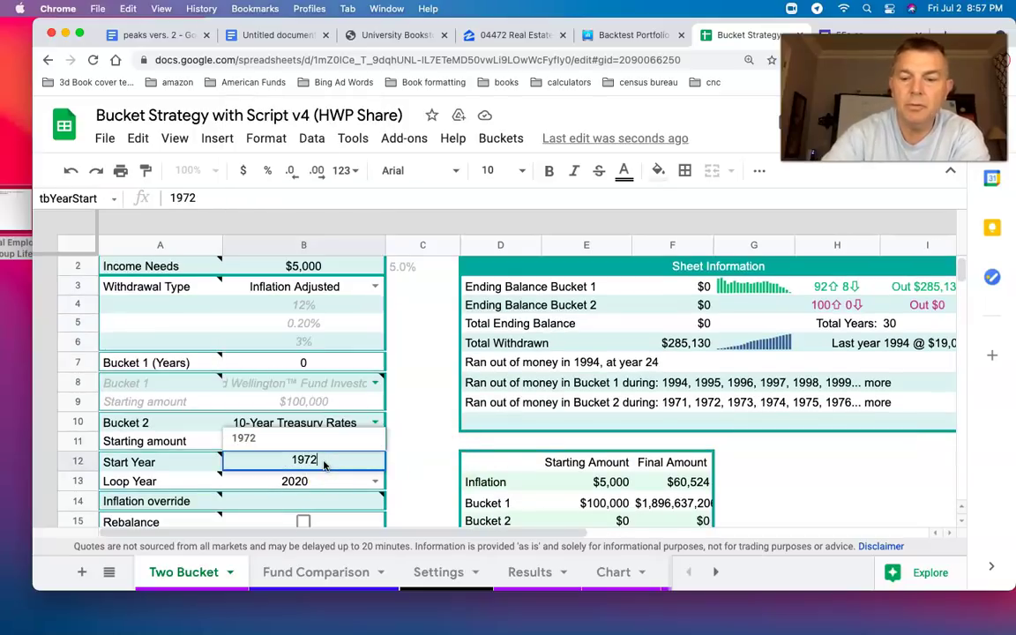
{"action": "key", "text": "Return"}
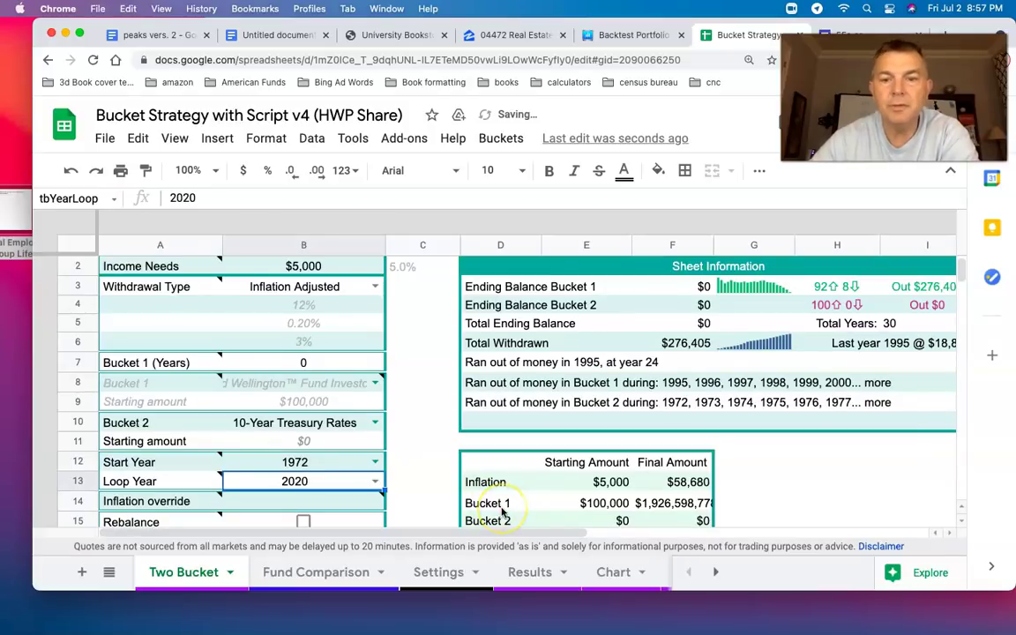
{"action": "scroll", "coordinate": [733, 482], "scroll_direction": "down", "scroll_amount": 5}
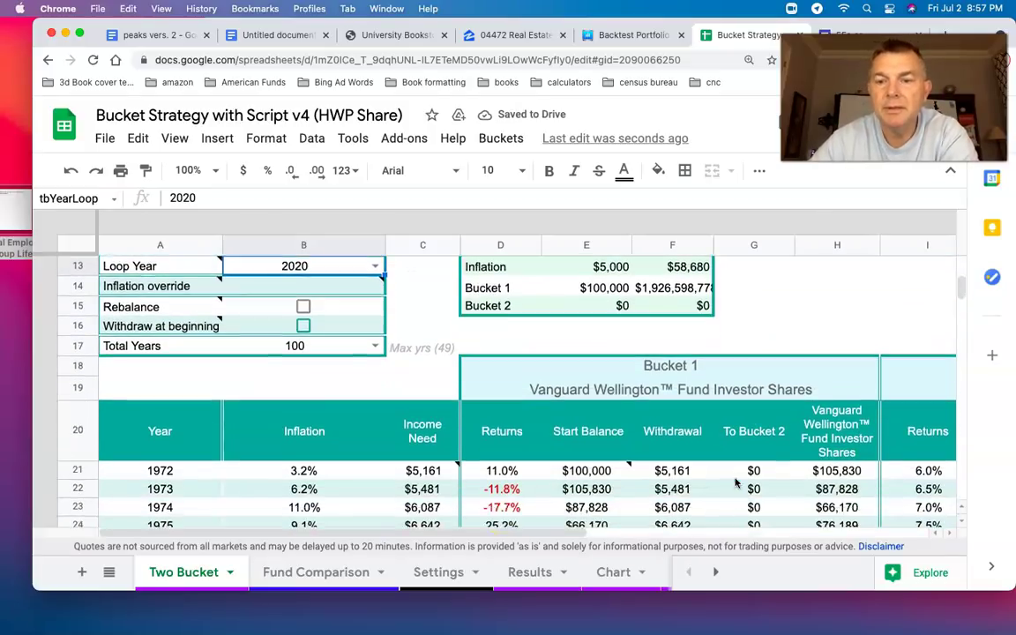
{"action": "scroll", "coordinate": [736, 481], "scroll_direction": "down", "scroll_amount": 8}
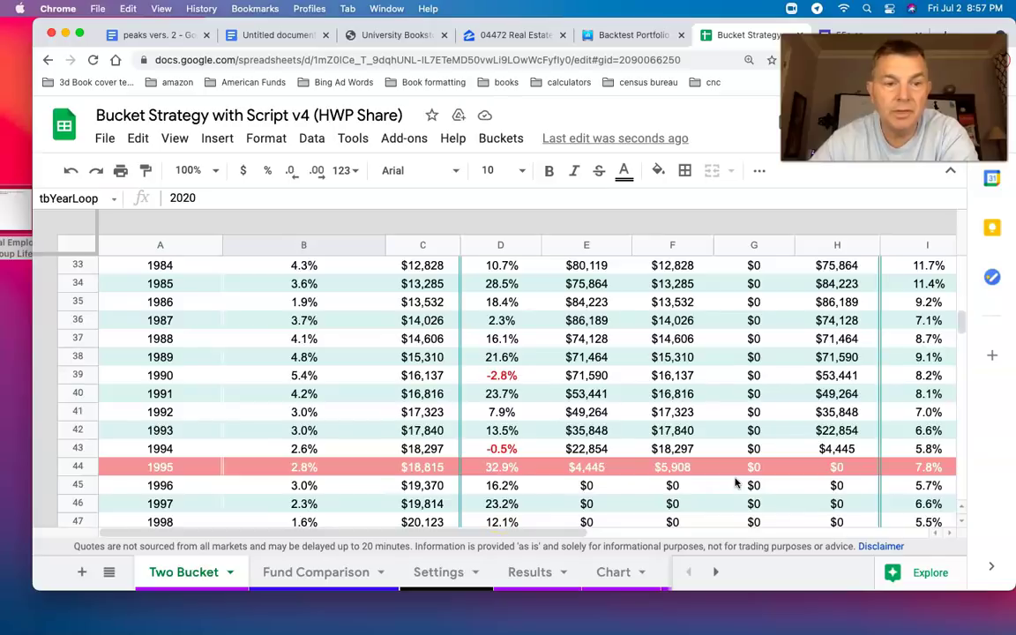
- Set the Start Year to 1973 and trace the yearly returns, withdrawals and Bucket 1 balances until the money is gone
{"action": "scroll", "coordinate": [736, 481], "scroll_direction": "up", "scroll_amount": 10}
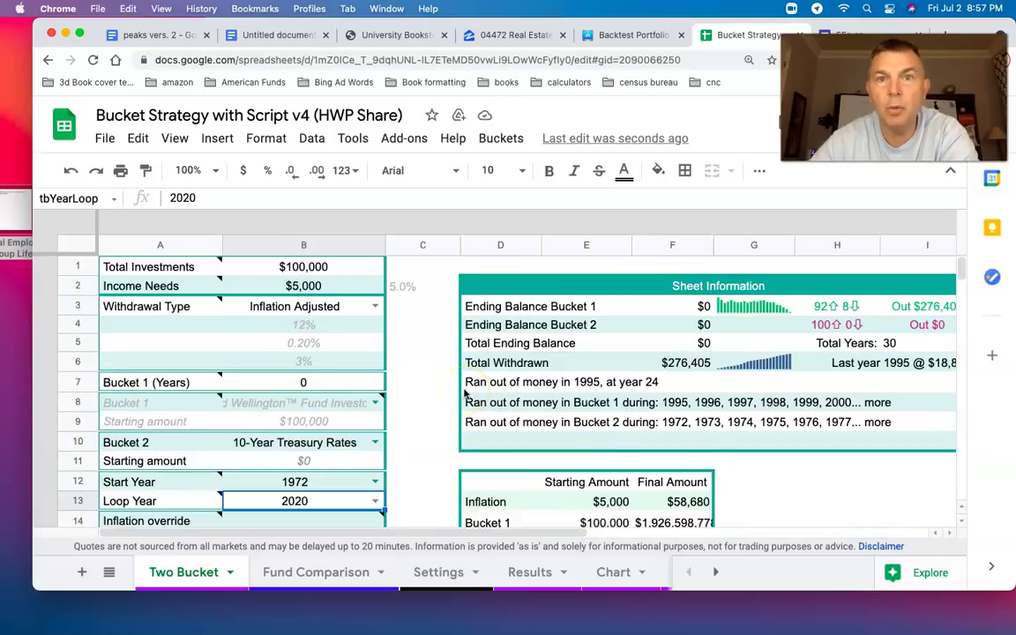
{"action": "left_click", "coordinate": [320, 481]}
{"action": "type", "text": "1973"}
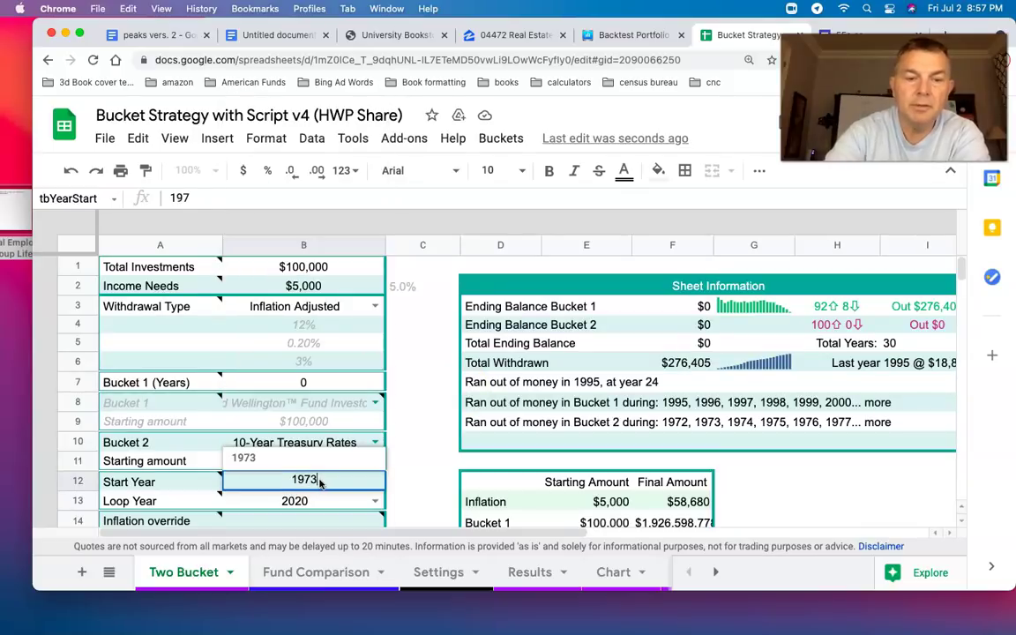
{"action": "key", "text": "Return"}
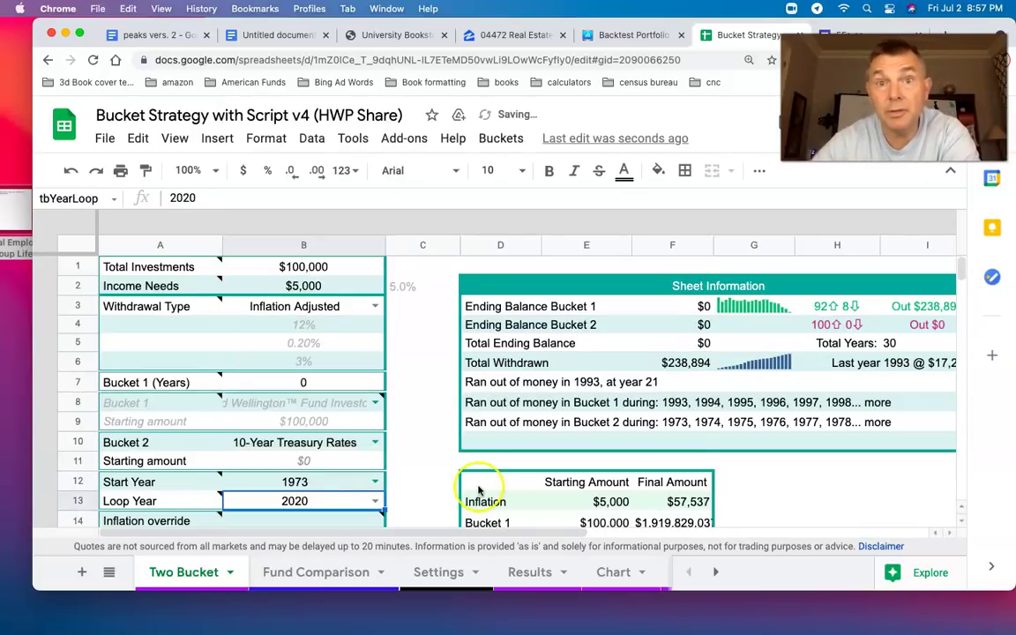
{"action": "scroll", "coordinate": [596, 510], "scroll_direction": "down", "scroll_amount": 6}
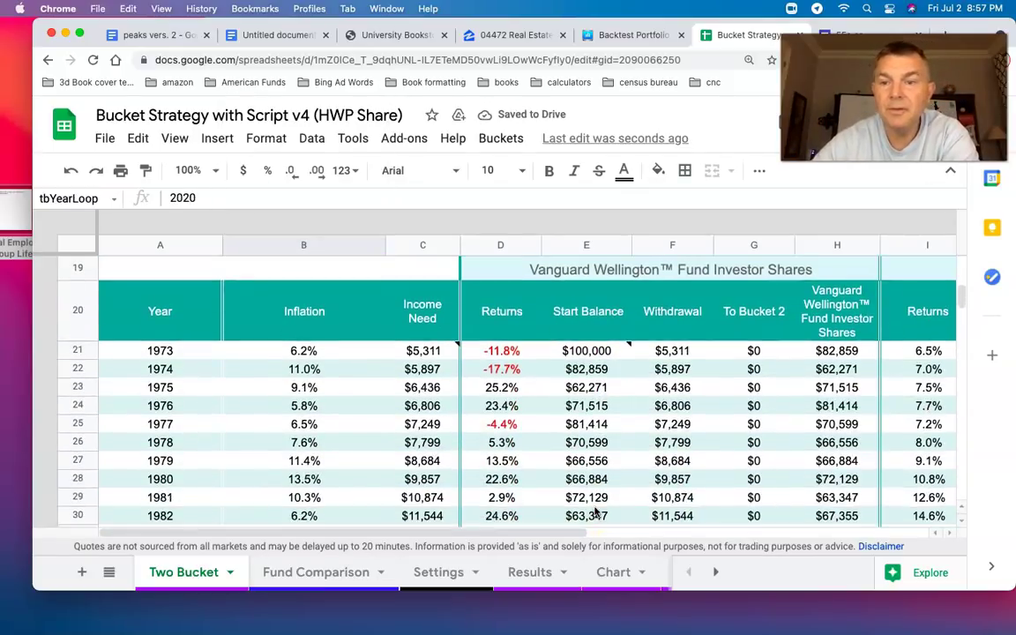
{"action": "scroll", "coordinate": [596, 511], "scroll_direction": "down", "scroll_amount": 4}
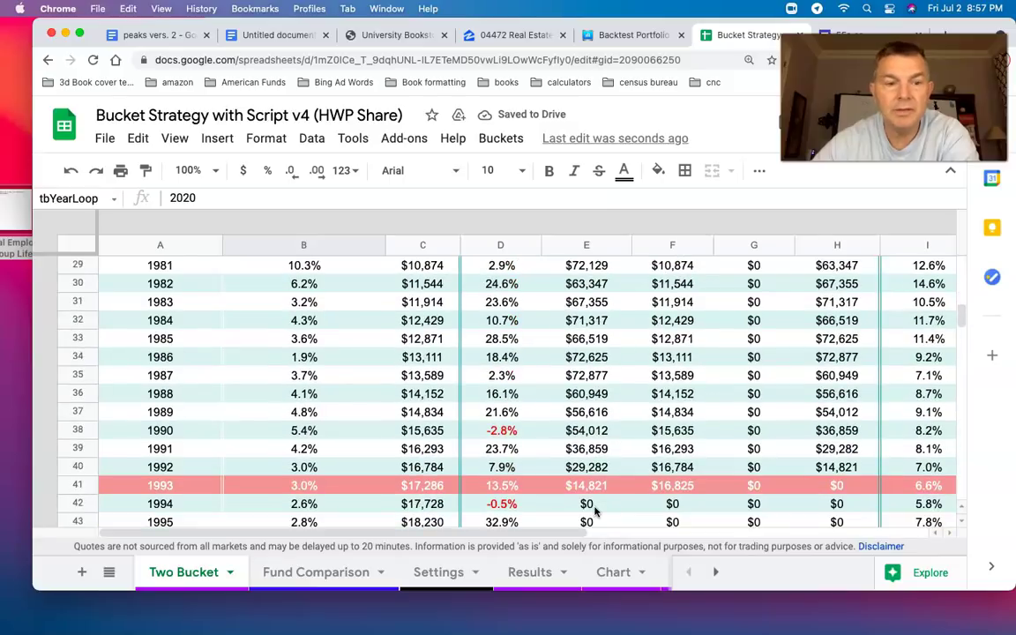
- Set the Start Year to 1974 and examine the summary and the first years of Bucket 1 returns and balances
{"action": "scroll", "coordinate": [596, 512], "scroll_direction": "up", "scroll_amount": 10}
{"action": "left_click", "coordinate": [300, 482]}
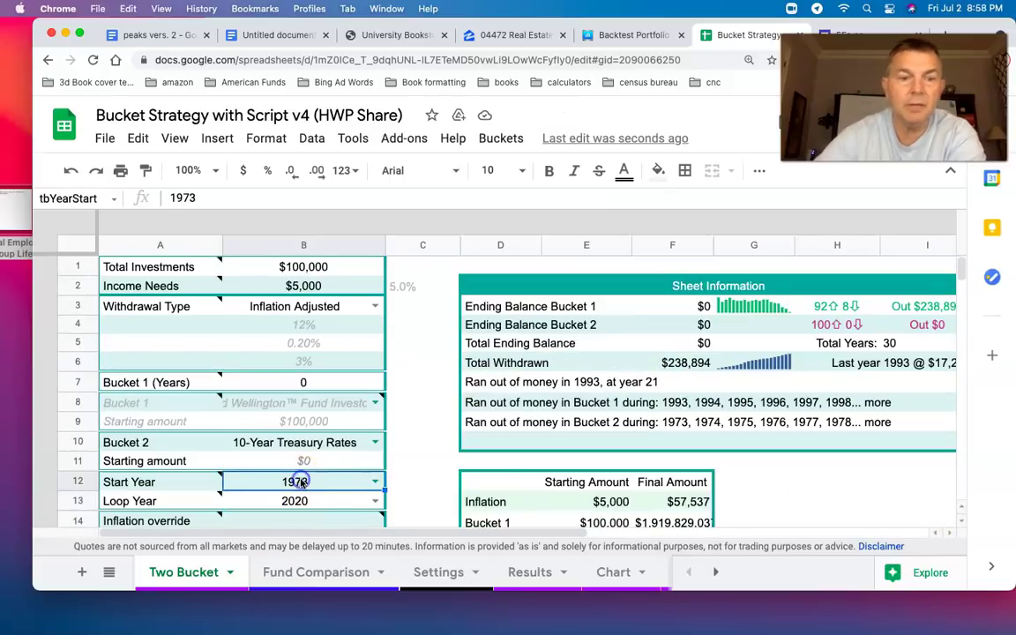
{"action": "type", "text": "1974"}
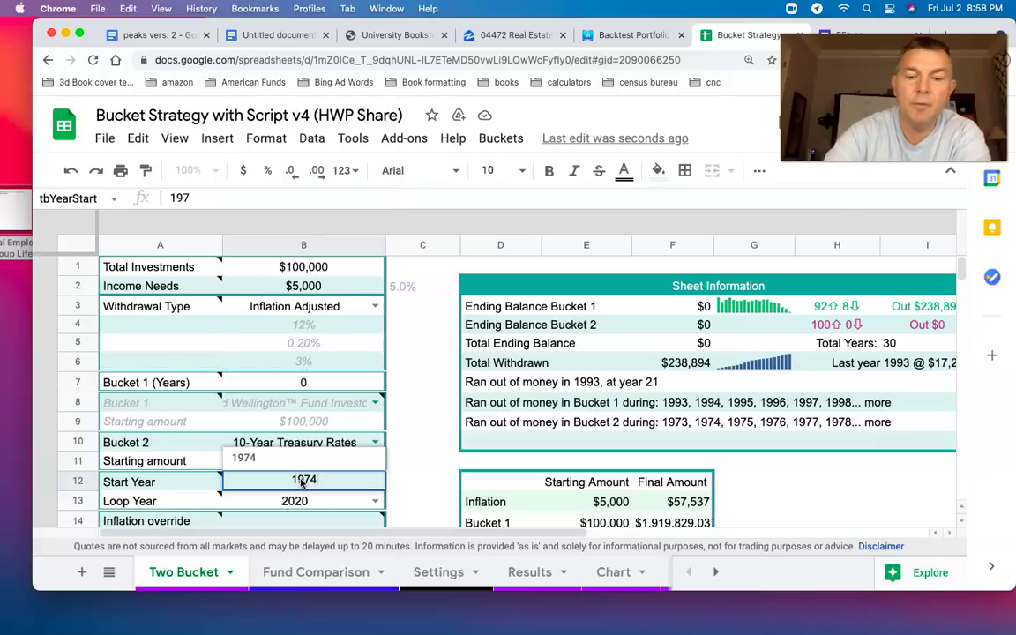
{"action": "key", "text": "Return"}
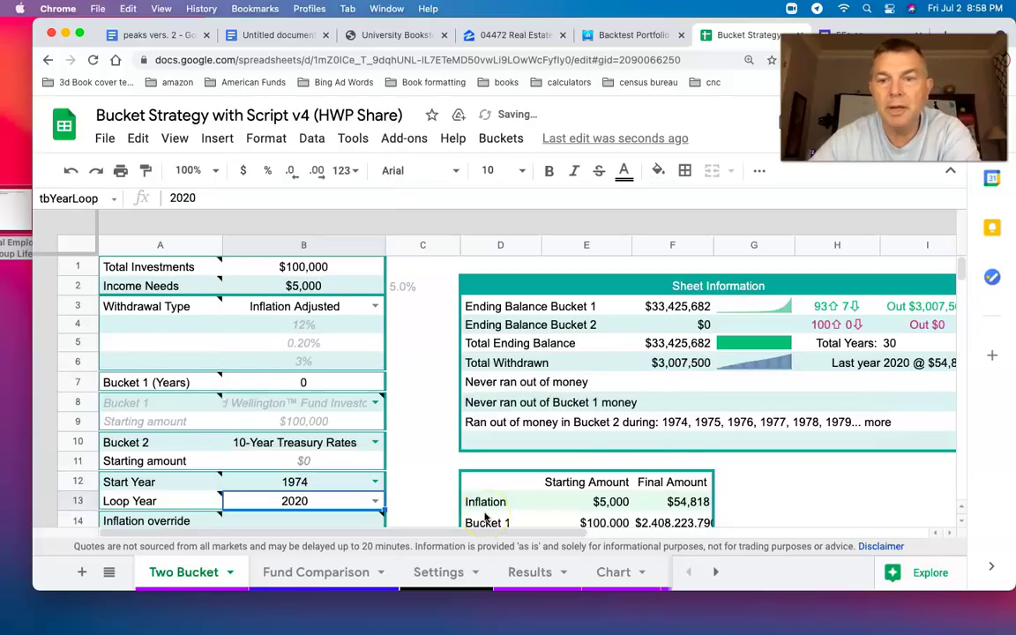
{"action": "scroll", "coordinate": [484, 517], "scroll_direction": "down", "scroll_amount": 10}
{"action": "scroll", "coordinate": [484, 517], "scroll_direction": "up", "scroll_amount": 10}
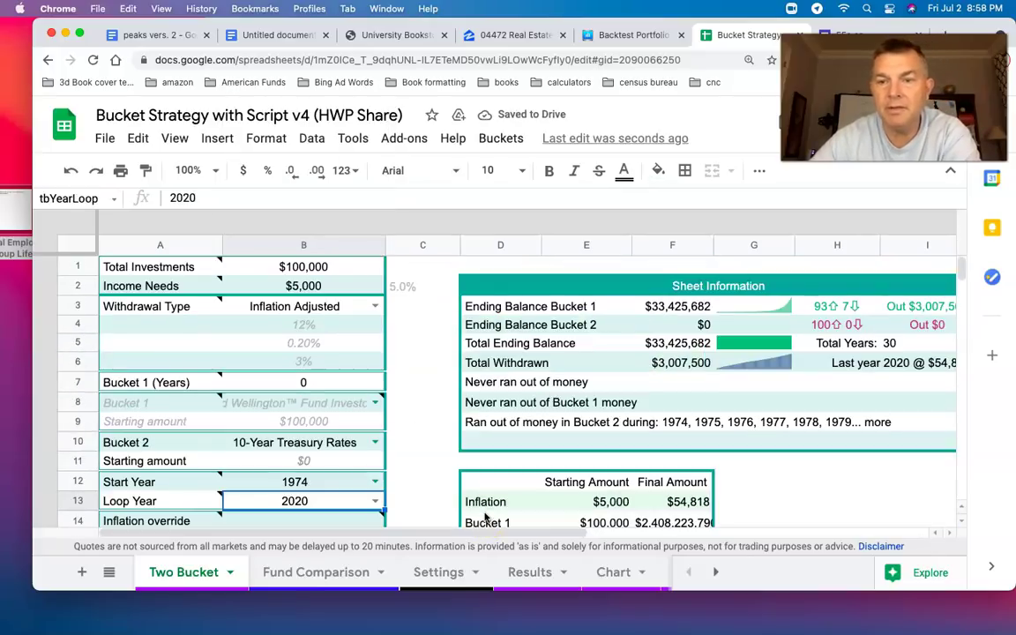
{"action": "scroll", "coordinate": [484, 518], "scroll_direction": "down", "scroll_amount": 5}
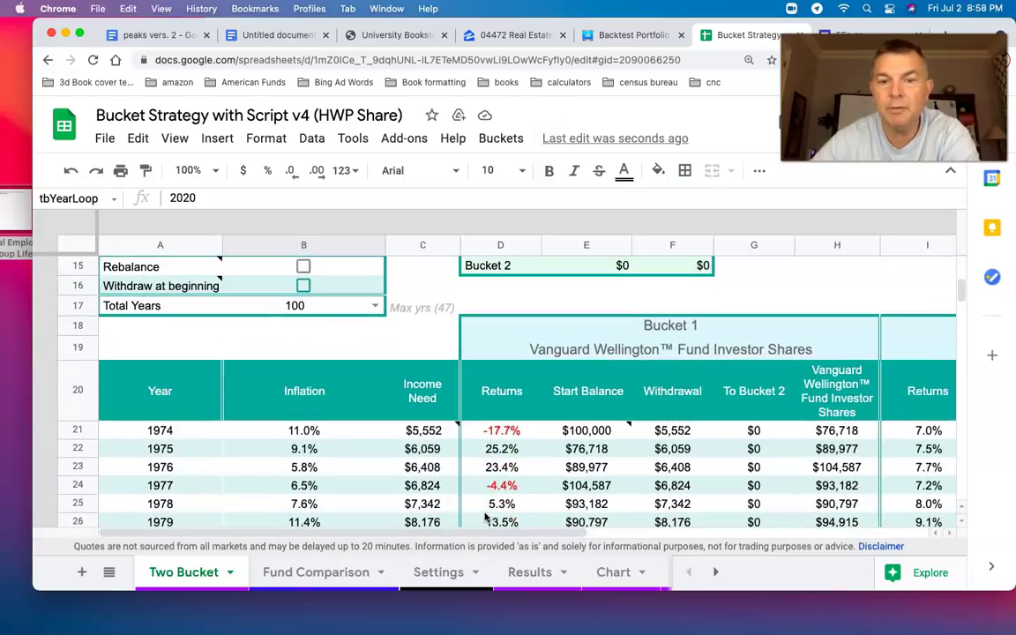
- Set the Start Year to 1975 and look through the growth of the yearly Bucket 1 balances
{"action": "scroll", "coordinate": [362, 328], "scroll_direction": "up", "scroll_amount": 5}
{"action": "left_click", "coordinate": [305, 481]}
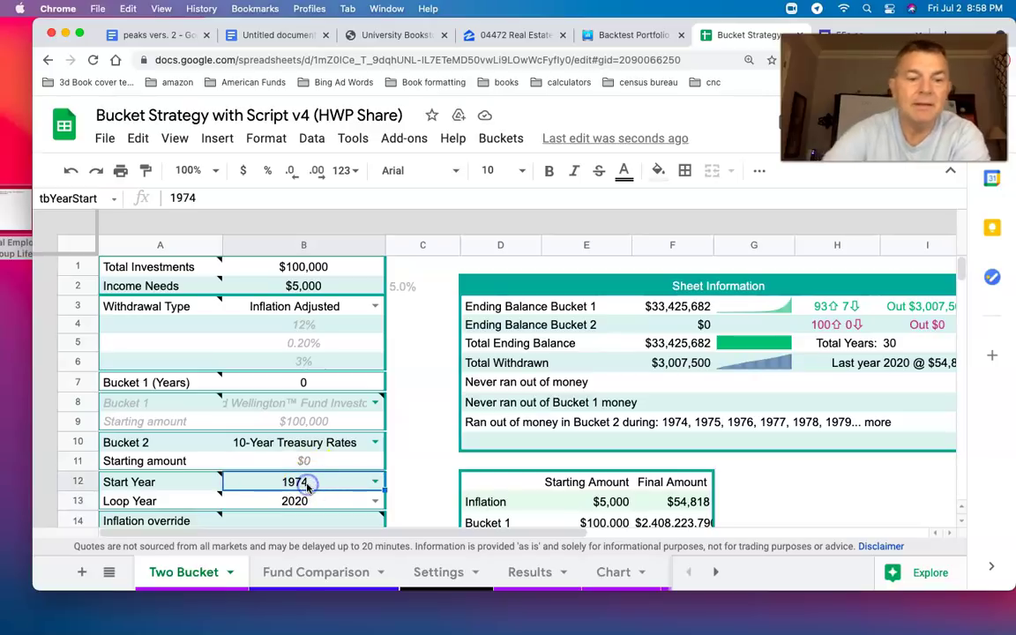
{"action": "type", "text": "1975"}
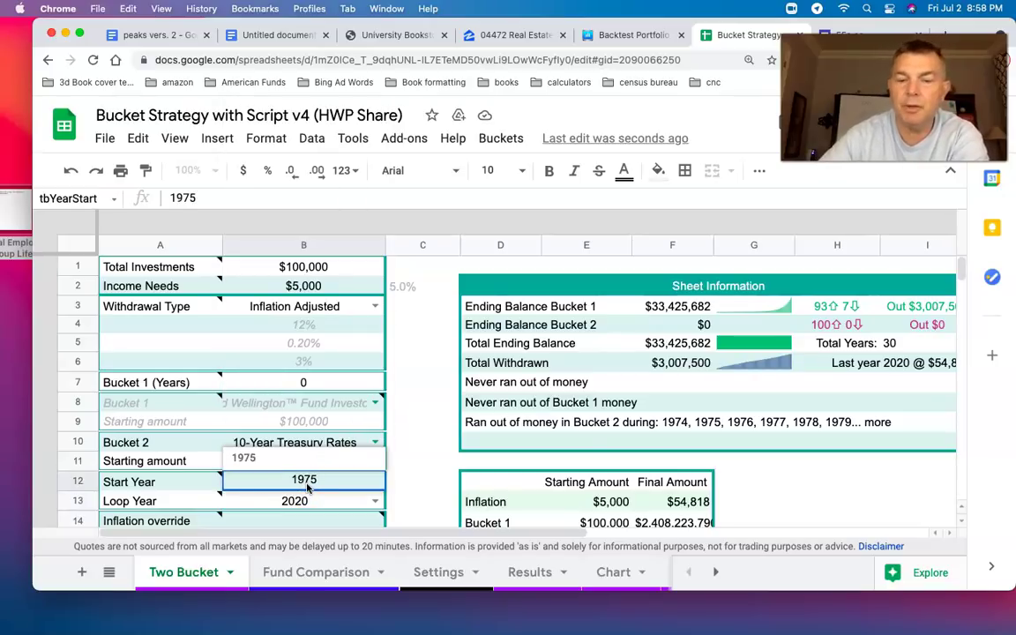
{"action": "key", "text": "Return"}
{"action": "scroll", "coordinate": [721, 502], "scroll_direction": "down", "scroll_amount": 10}
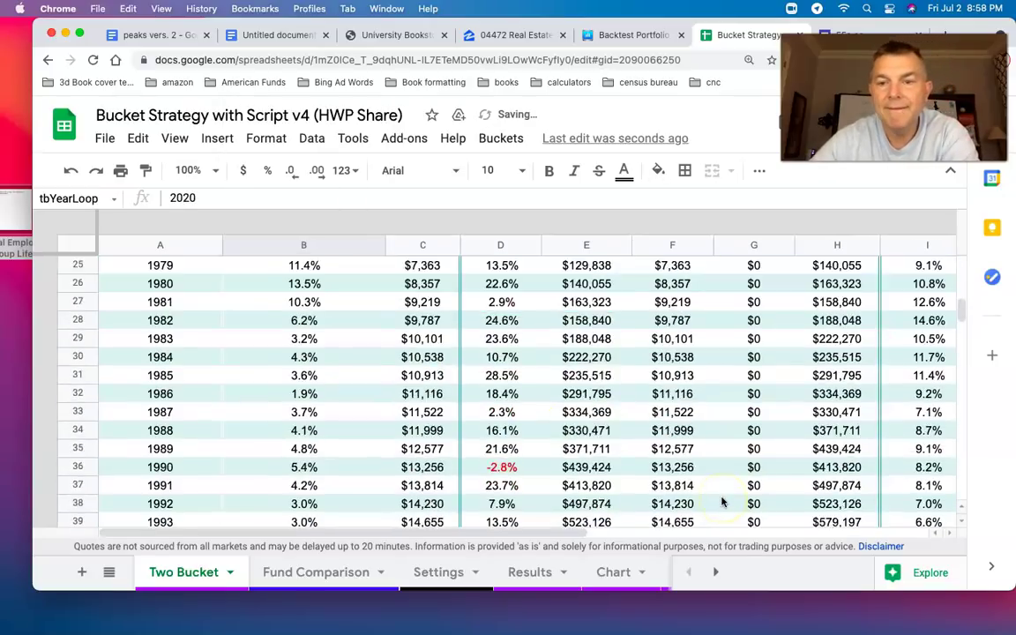
- Raise Income Needs to $6,000 for the 1975 start and review the inflation-adjusted results in the yearly table
{"action": "scroll", "coordinate": [721, 501], "scroll_direction": "up", "scroll_amount": 15}
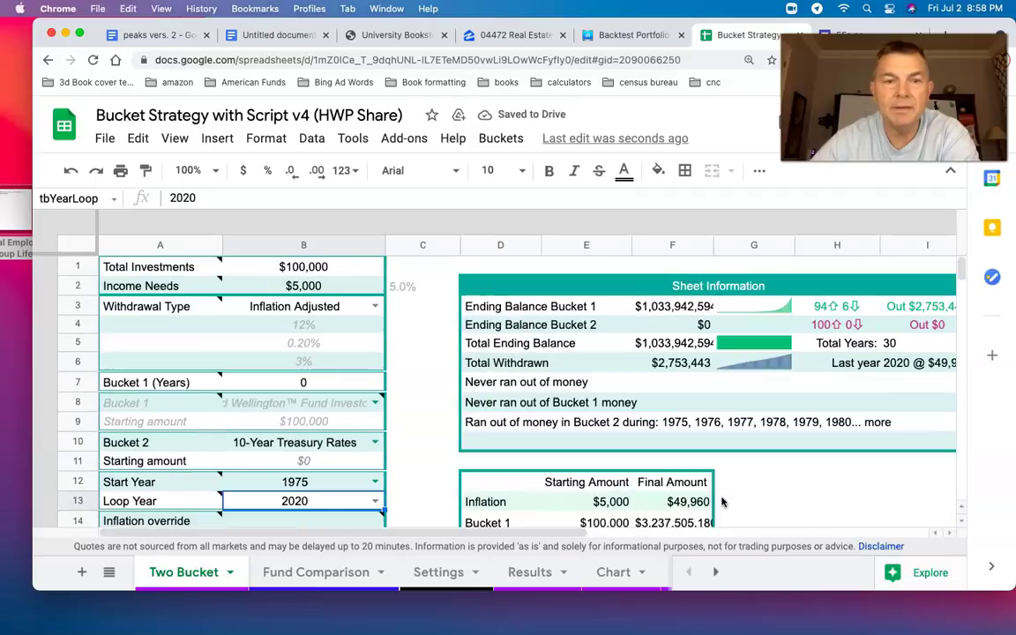
{"action": "left_click", "coordinate": [305, 284]}
{"action": "type", "text": "60"}
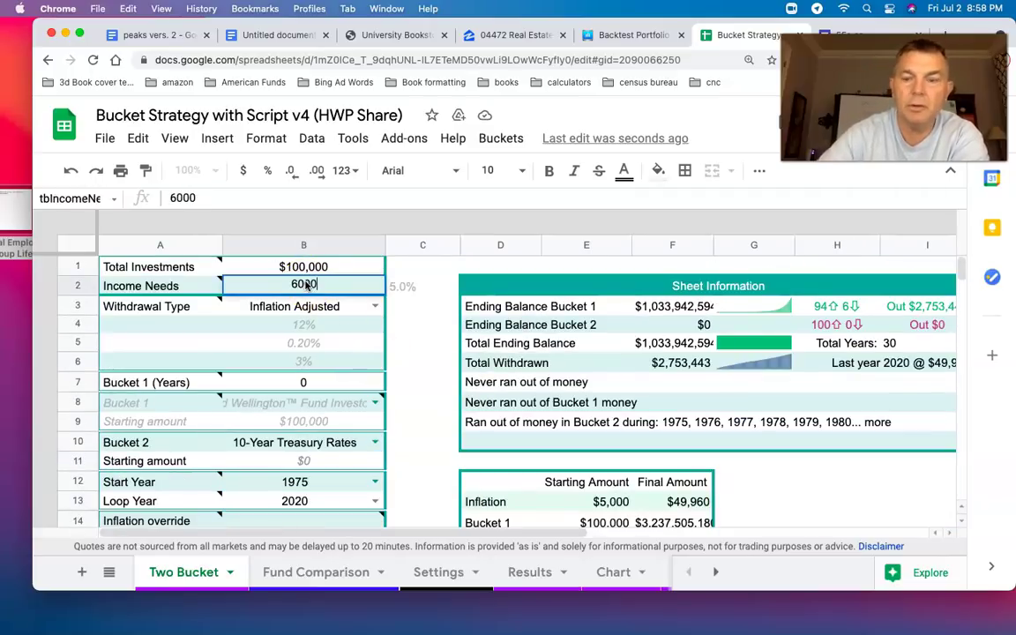
{"action": "key", "text": "Return"}
{"action": "scroll", "coordinate": [738, 454], "scroll_direction": "down", "scroll_amount": 3}
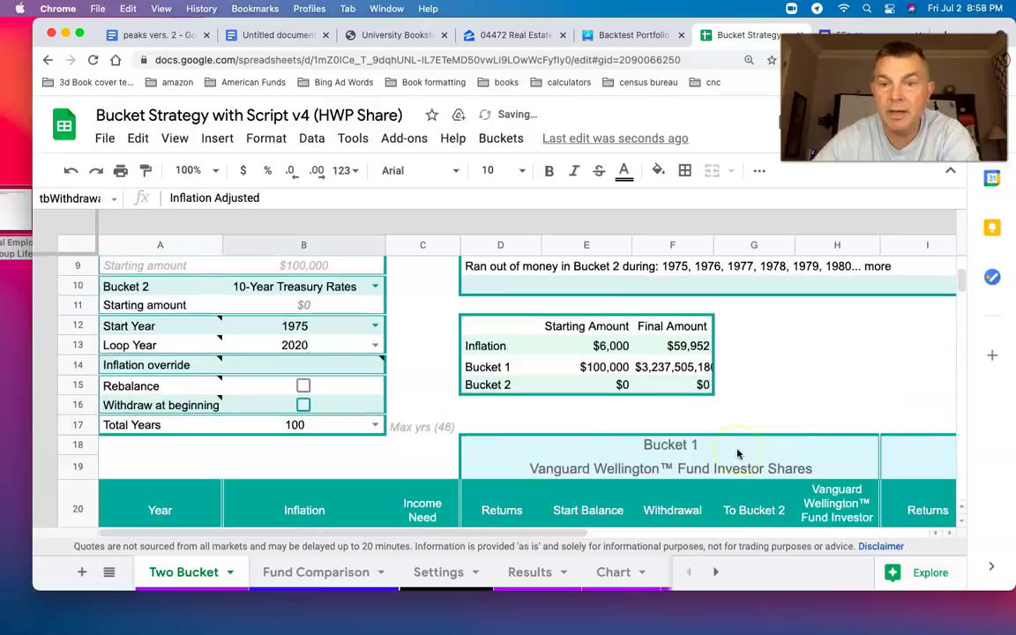
{"action": "scroll", "coordinate": [738, 453], "scroll_direction": "down", "scroll_amount": 12}
- Set Income Needs to $6,500 for the 1975 start and review the inflation-adjusted results
{"action": "scroll", "coordinate": [738, 454], "scroll_direction": "up", "scroll_amount": 15}
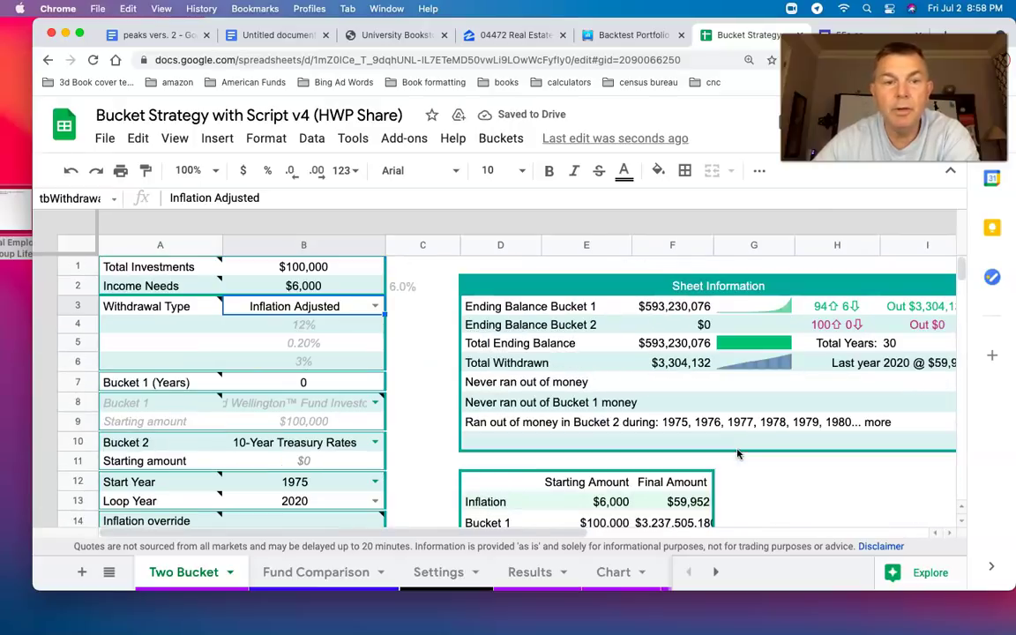
{"action": "left_click", "coordinate": [307, 285]}
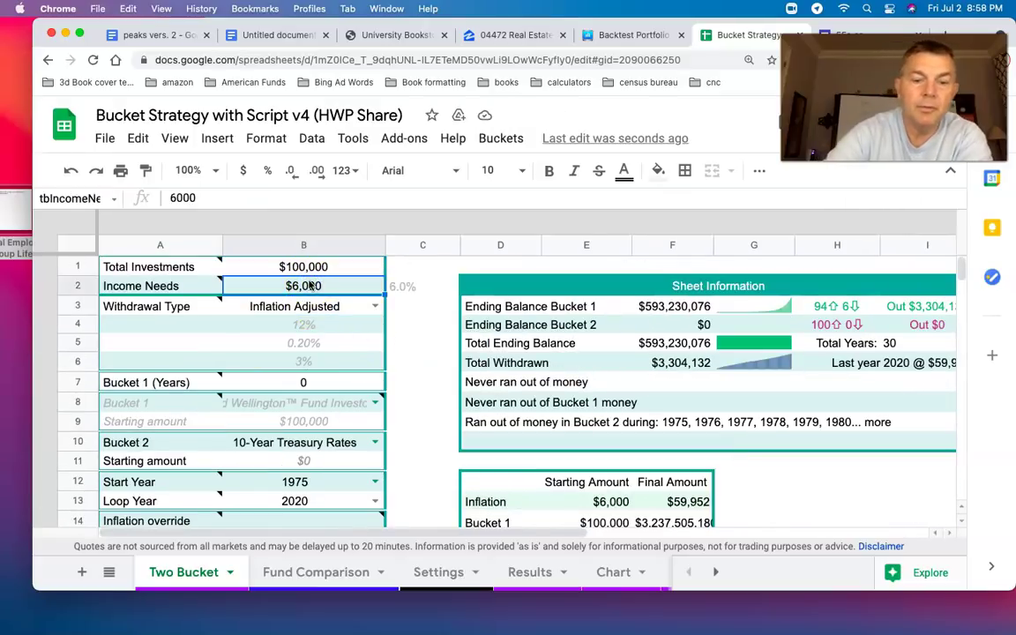
{"action": "type", "text": "65"}
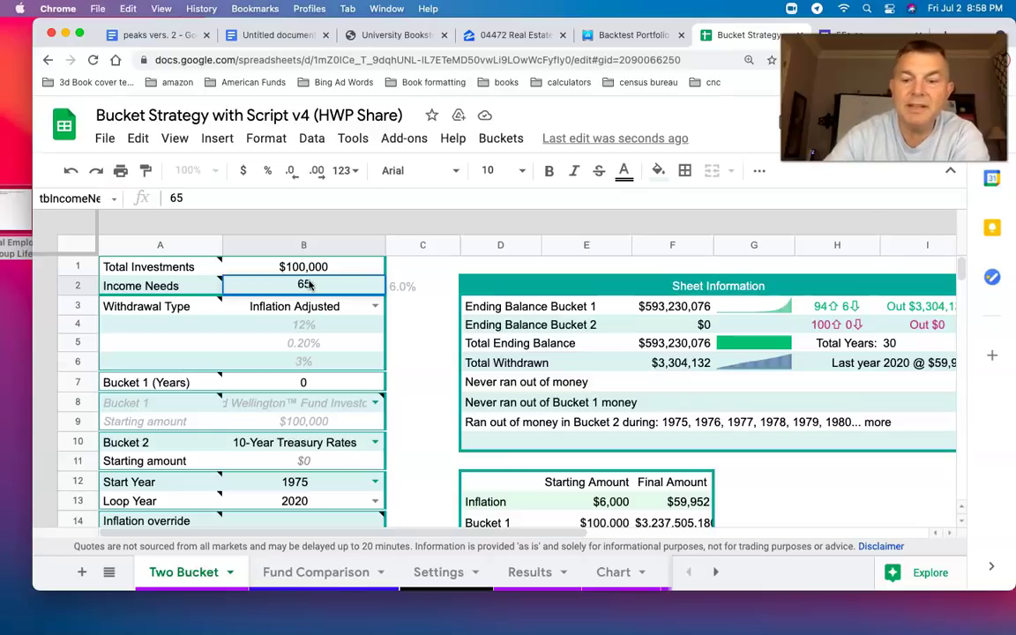
{"action": "key", "text": "Return"}
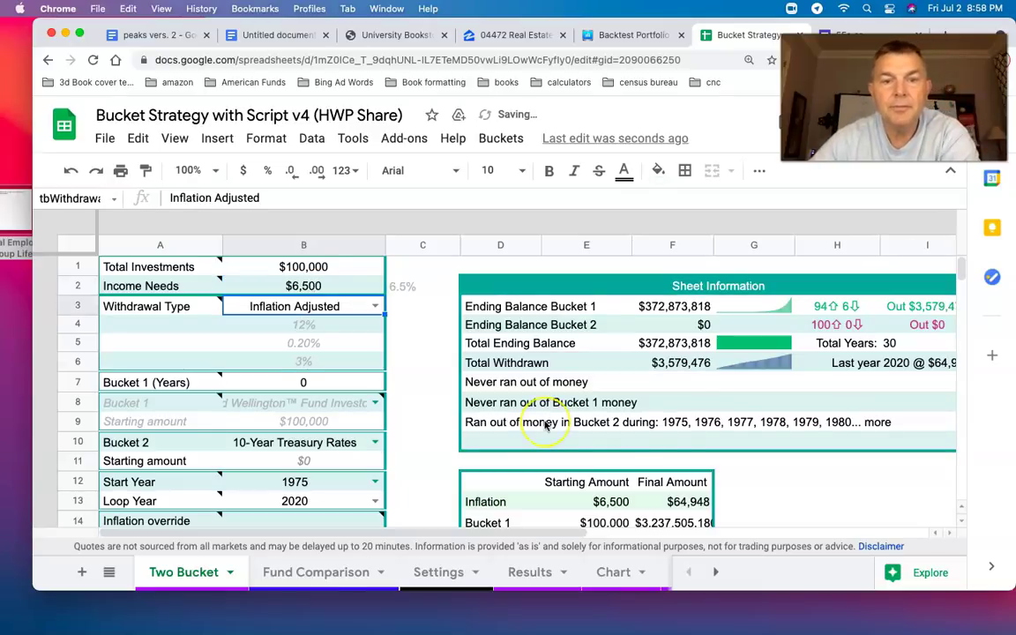
{"action": "scroll", "coordinate": [529, 421], "scroll_direction": "down", "scroll_amount": 10}
{"action": "scroll", "coordinate": [545, 426], "scroll_direction": "up", "scroll_amount": 10}
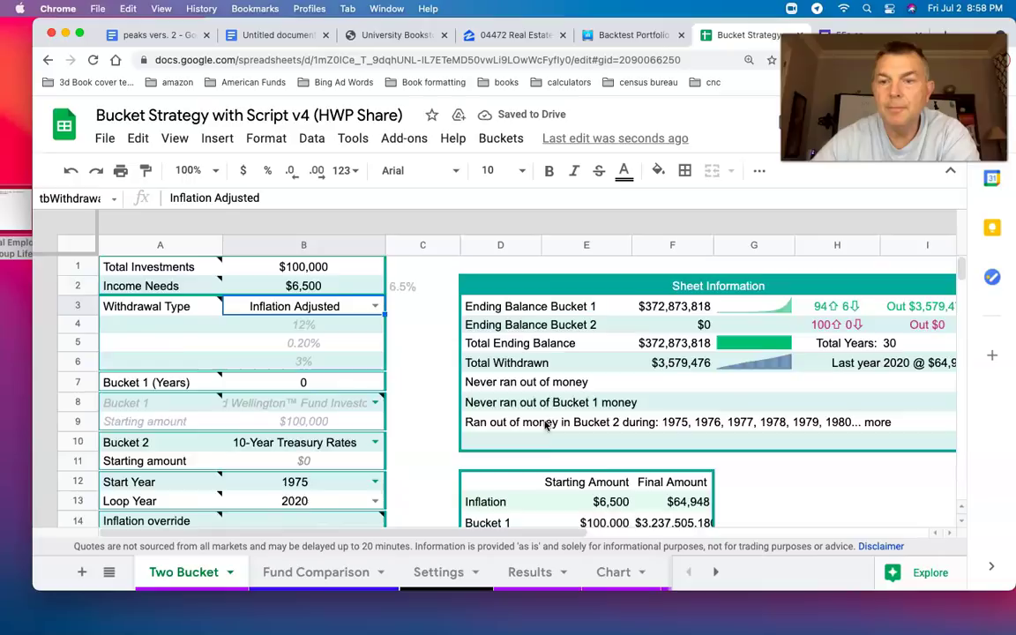
{"action": "scroll", "coordinate": [545, 425], "scroll_direction": "down", "scroll_amount": 15}
{"action": "scroll", "coordinate": [545, 426], "scroll_direction": "up", "scroll_amount": 4}
{"action": "scroll", "coordinate": [545, 426], "scroll_direction": "up", "scroll_amount": 10}
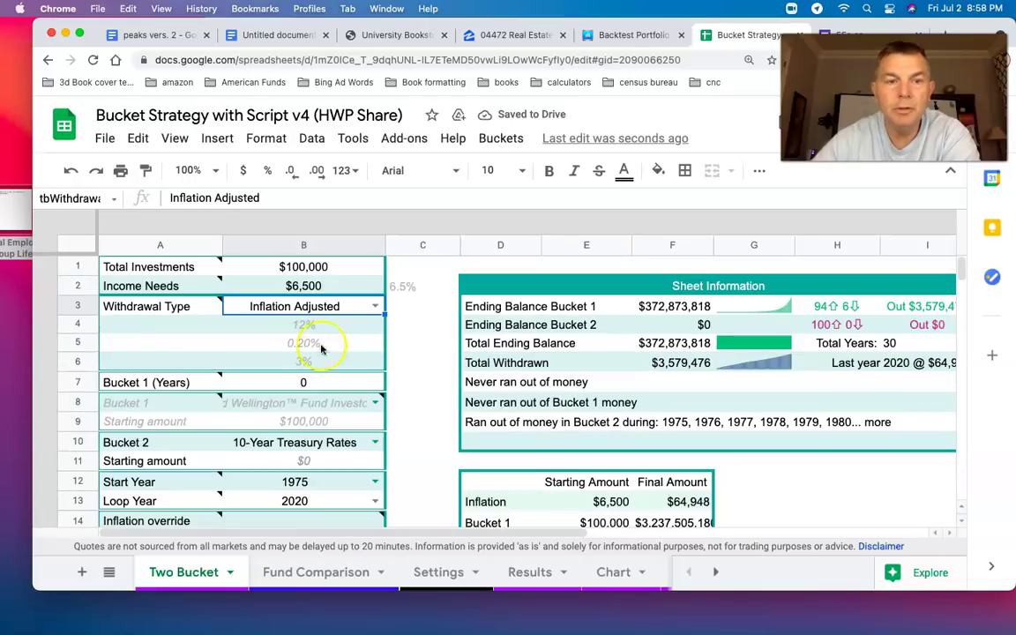
- Set the Start Year to 1974 and trace the yearly Bucket 1 withdrawals and balances until the money is gone
{"action": "left_click", "coordinate": [307, 481]}
{"action": "type", "text": "1"}
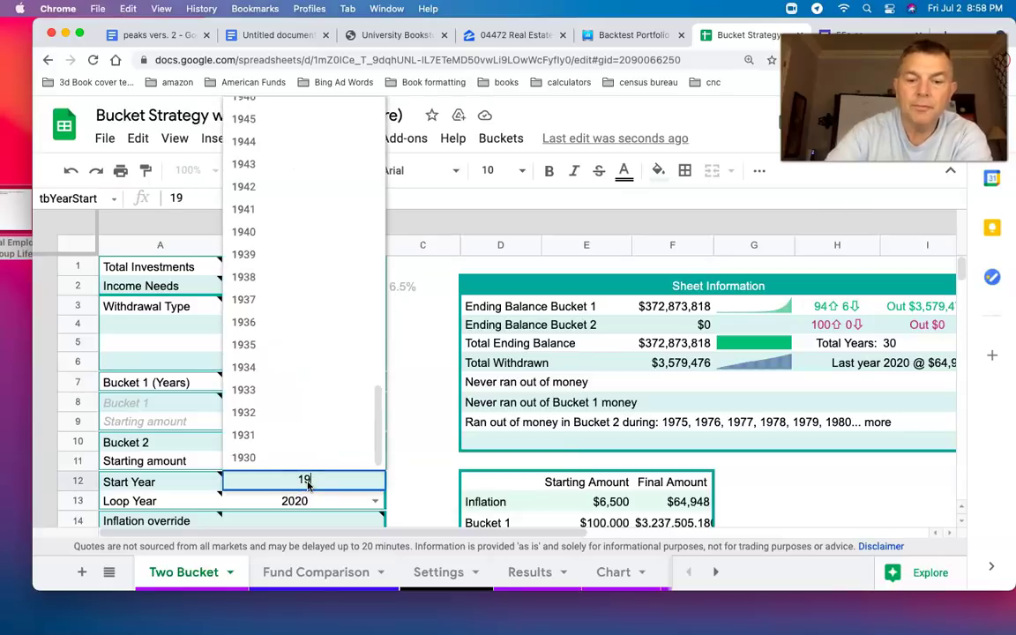
{"action": "type", "text": "74"}
{"action": "key", "text": "Return"}
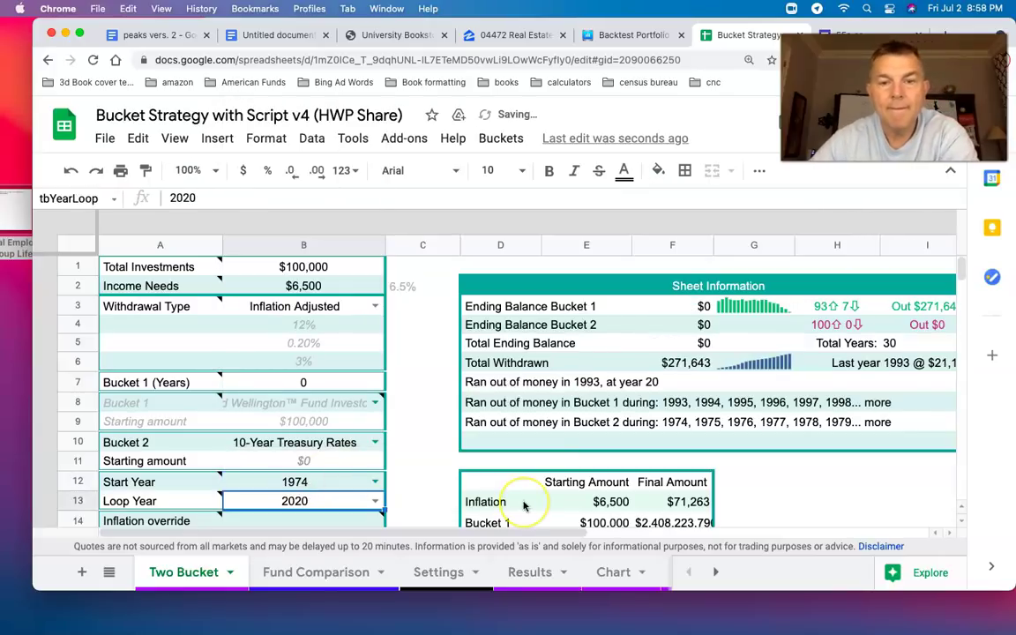
{"action": "scroll", "coordinate": [524, 504], "scroll_direction": "down", "scroll_amount": 10}
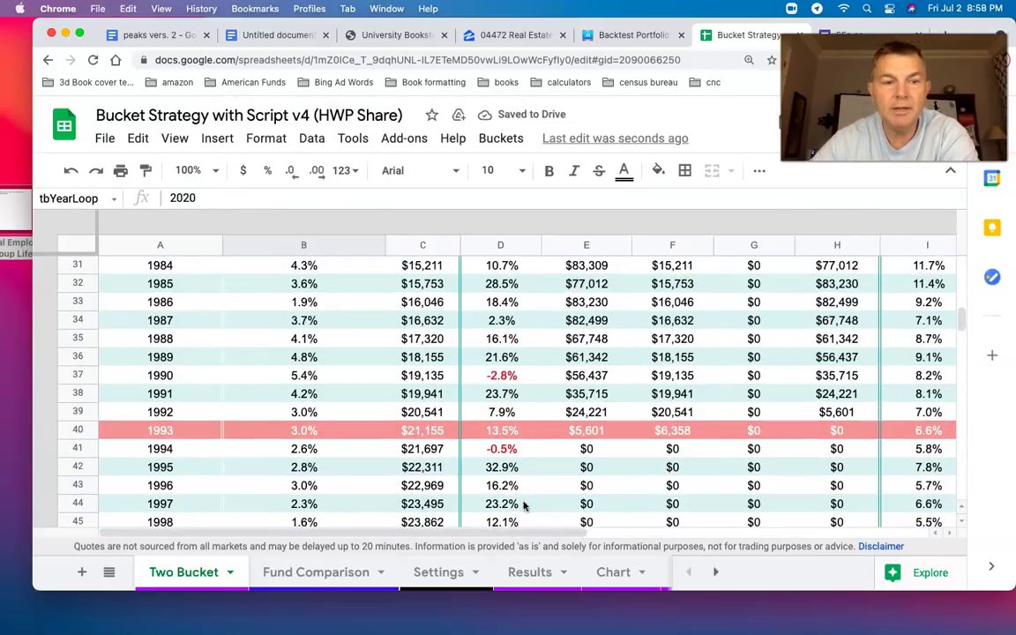
{"action": "scroll", "coordinate": [524, 505], "scroll_direction": "up", "scroll_amount": 10}
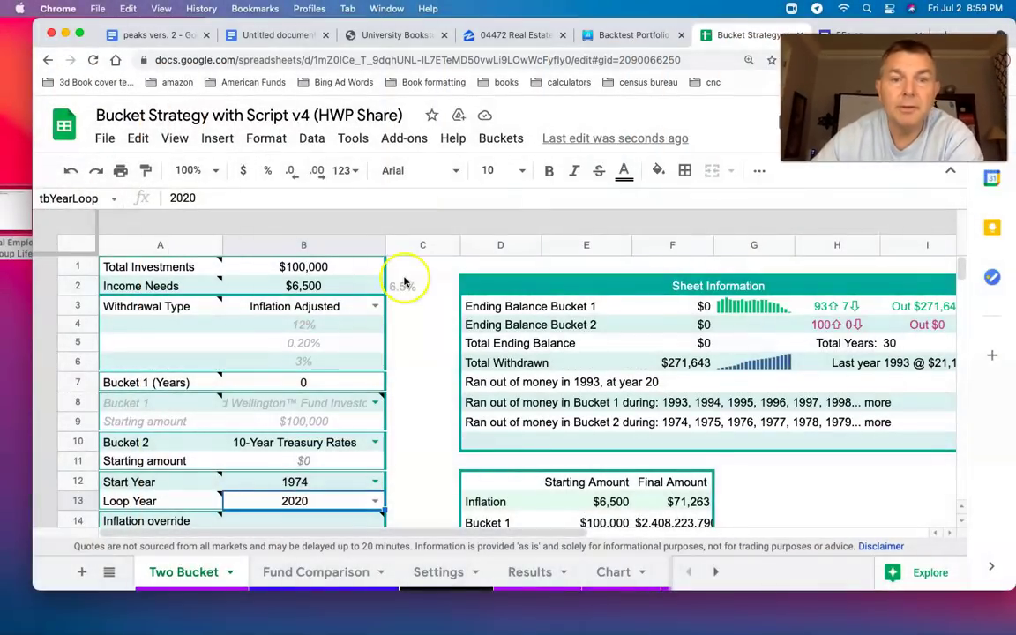
- Switch to the Portfolio Visualizer backtest and review its withdrawal settings and the Portfolio Growth chart for VWELX and VWINX
{"action": "left_click", "coordinate": [630, 35]}
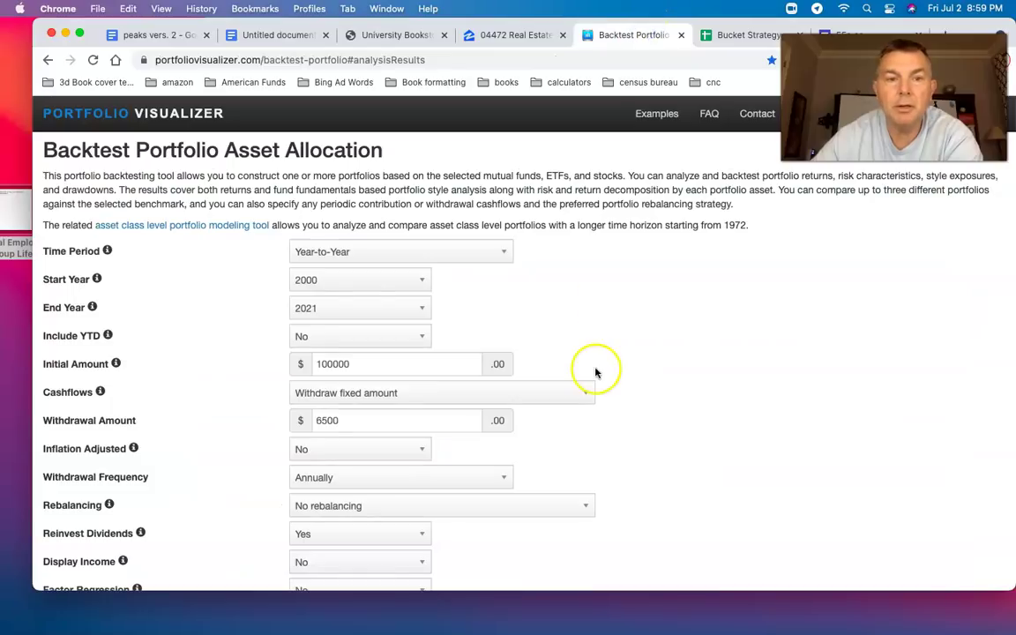
{"action": "scroll", "coordinate": [676, 336], "scroll_direction": "down", "scroll_amount": 20}
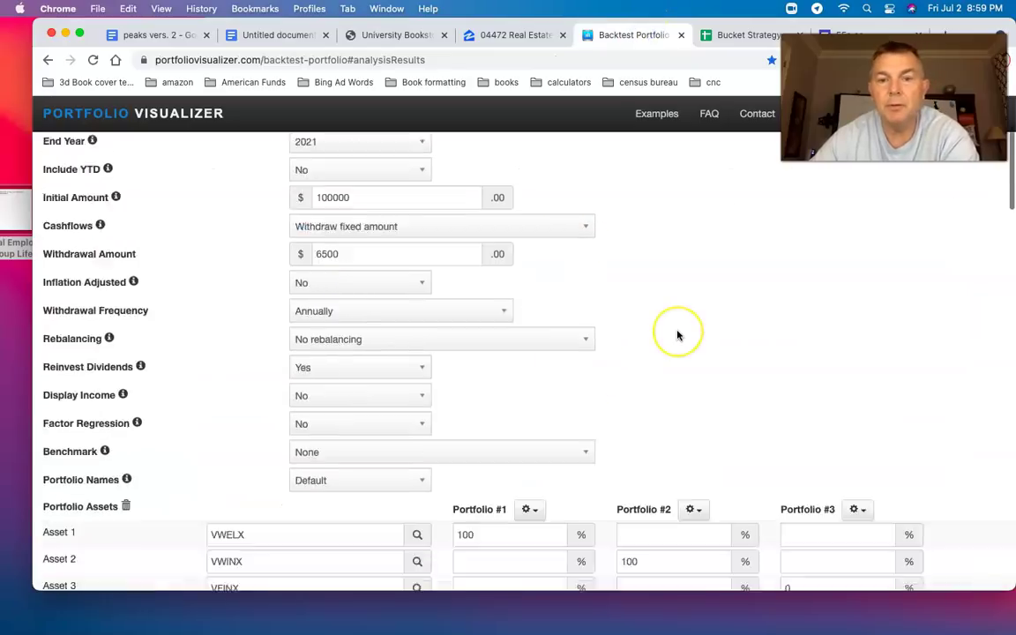
{"action": "scroll", "coordinate": [677, 335], "scroll_direction": "down", "scroll_amount": 5}
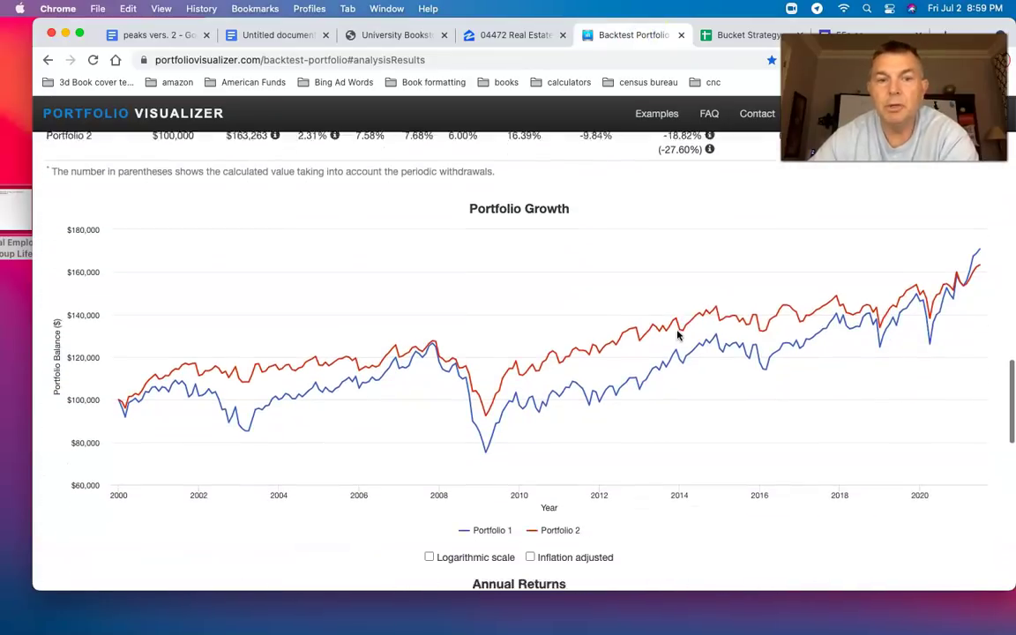
{"action": "scroll", "coordinate": [677, 335], "scroll_direction": "up", "scroll_amount": 20}
{"action": "scroll", "coordinate": [511, 340], "scroll_direction": "down", "scroll_amount": 1}
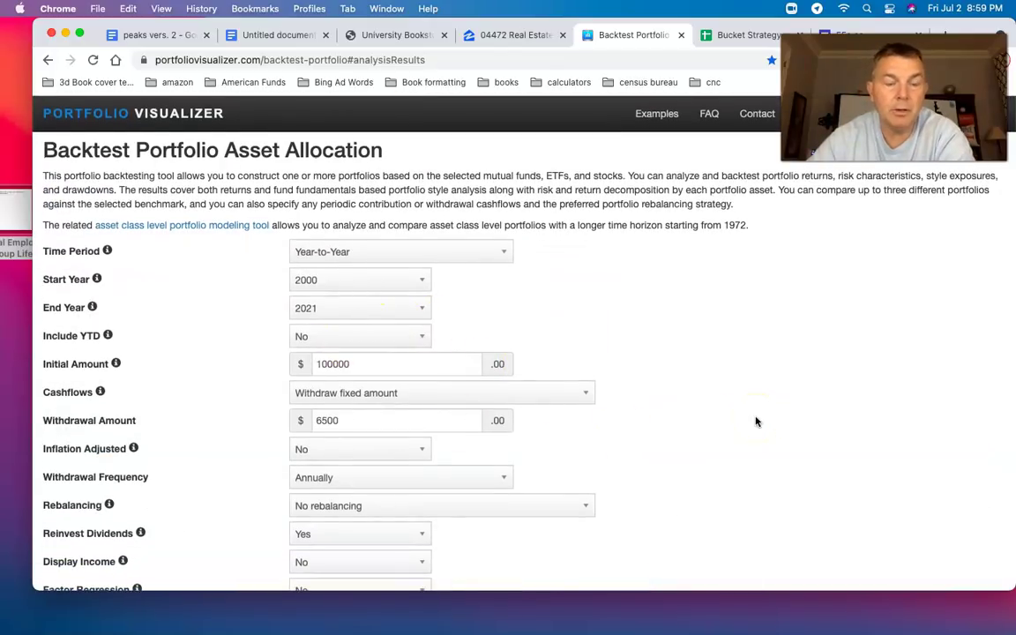
- Make the $6,500 annual withdrawals inflation adjusted, rerun the portfolio analysis and check the 2021 balances on the Portfolio Growth chart
{"action": "left_click", "coordinate": [330, 456]}
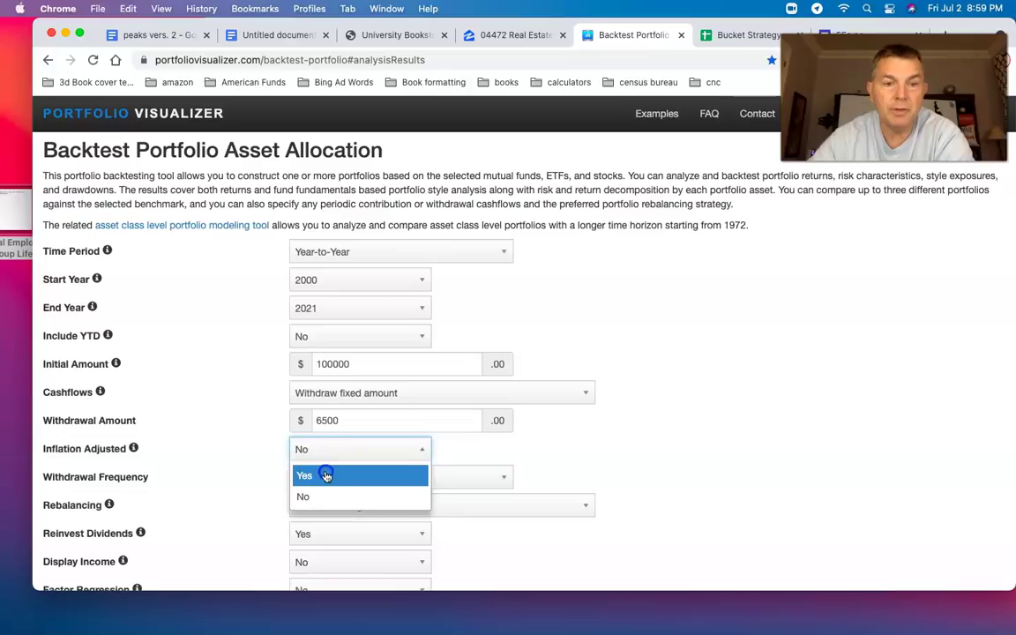
{"action": "left_click", "coordinate": [329, 473]}
{"action": "scroll", "coordinate": [703, 438], "scroll_direction": "down", "scroll_amount": 3}
{"action": "scroll", "coordinate": [703, 438], "scroll_direction": "down", "scroll_amount": 5}
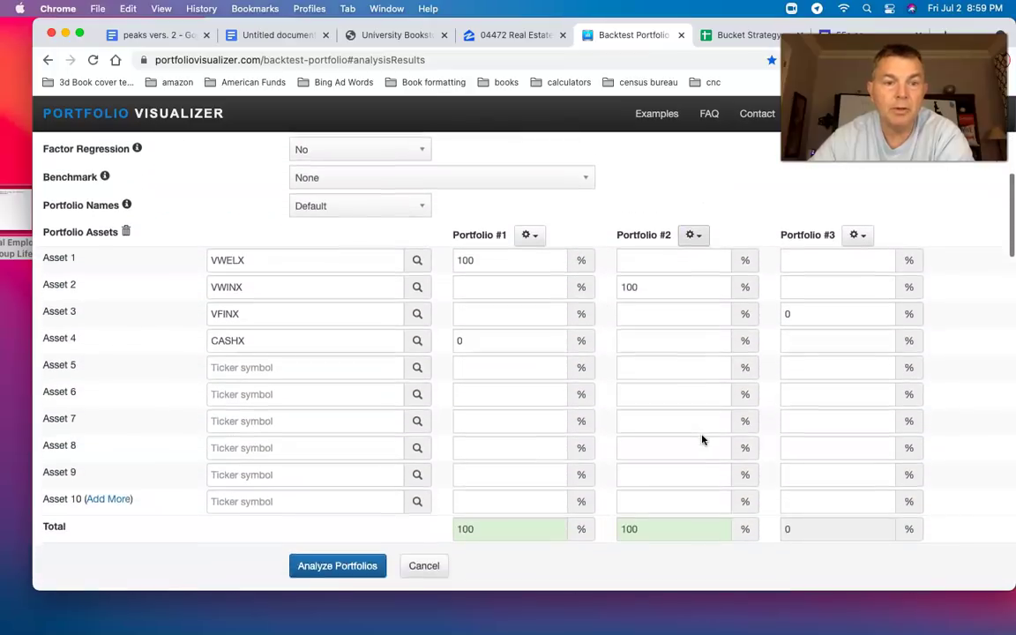
{"action": "left_click", "coordinate": [338, 481]}
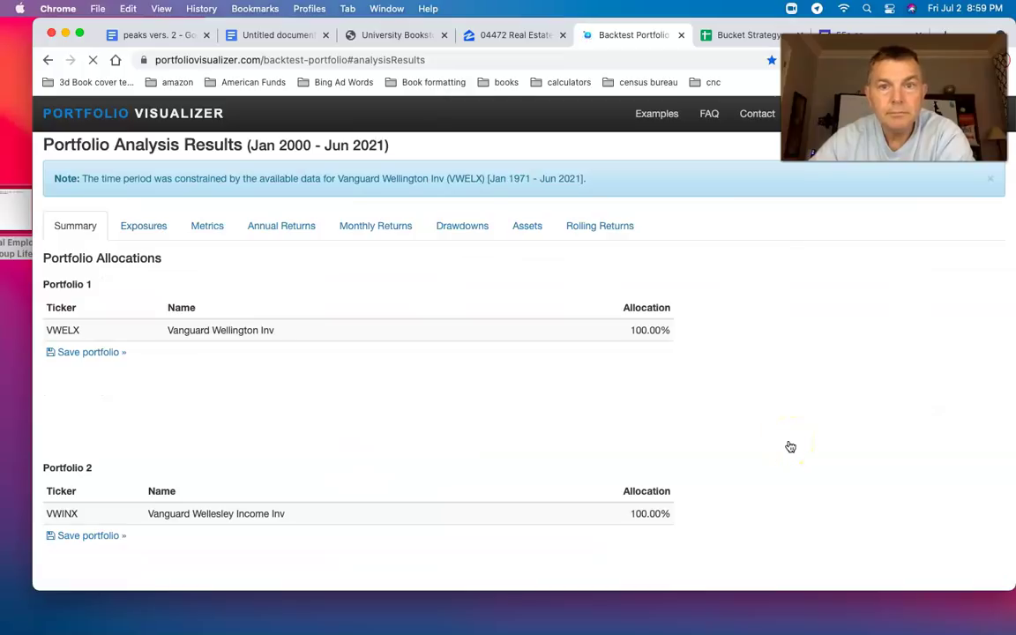
{"action": "scroll", "coordinate": [790, 447], "scroll_direction": "down", "scroll_amount": 10}
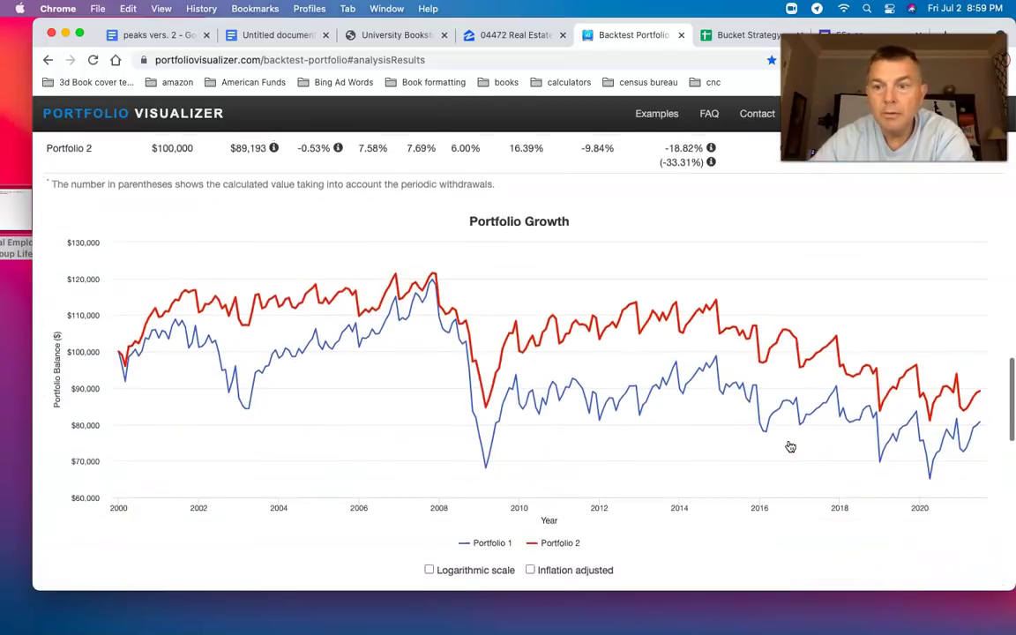
{"action": "mouse_move", "coordinate": [979, 389]}
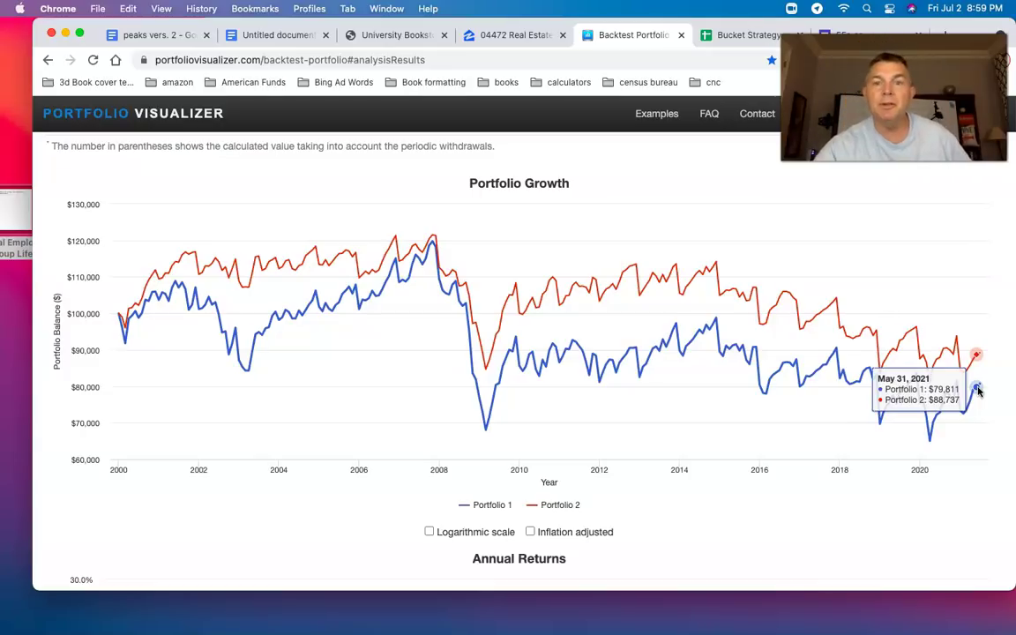
- Review the backtest inputs and the Exposures results, comparing the returns based style analysis of both portfolios
{"action": "scroll", "coordinate": [818, 286], "scroll_direction": "up", "scroll_amount": 20}
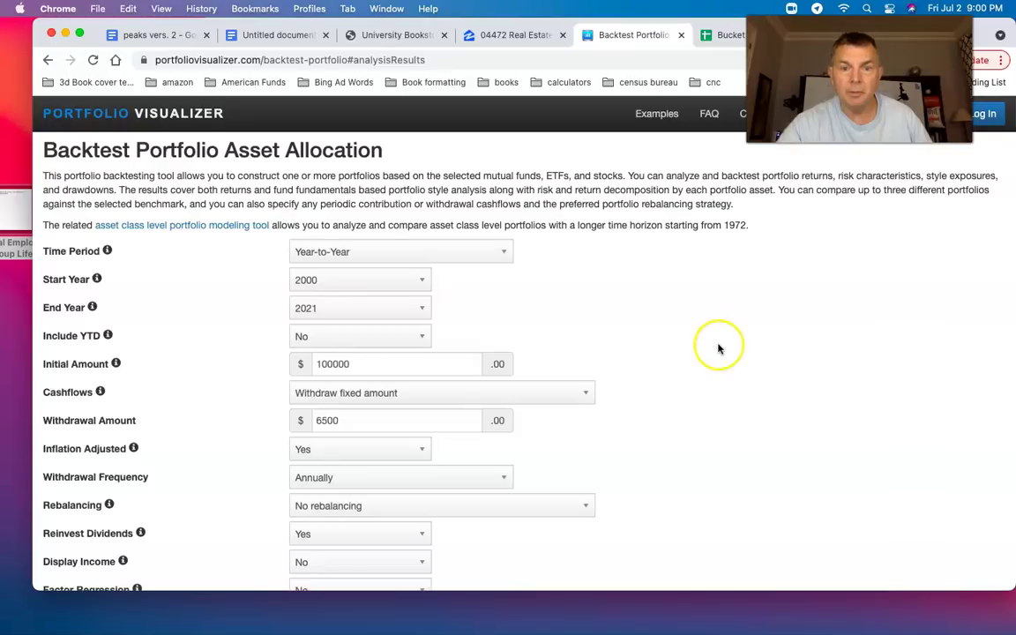
{"action": "scroll", "coordinate": [719, 348], "scroll_direction": "down", "scroll_amount": 10}
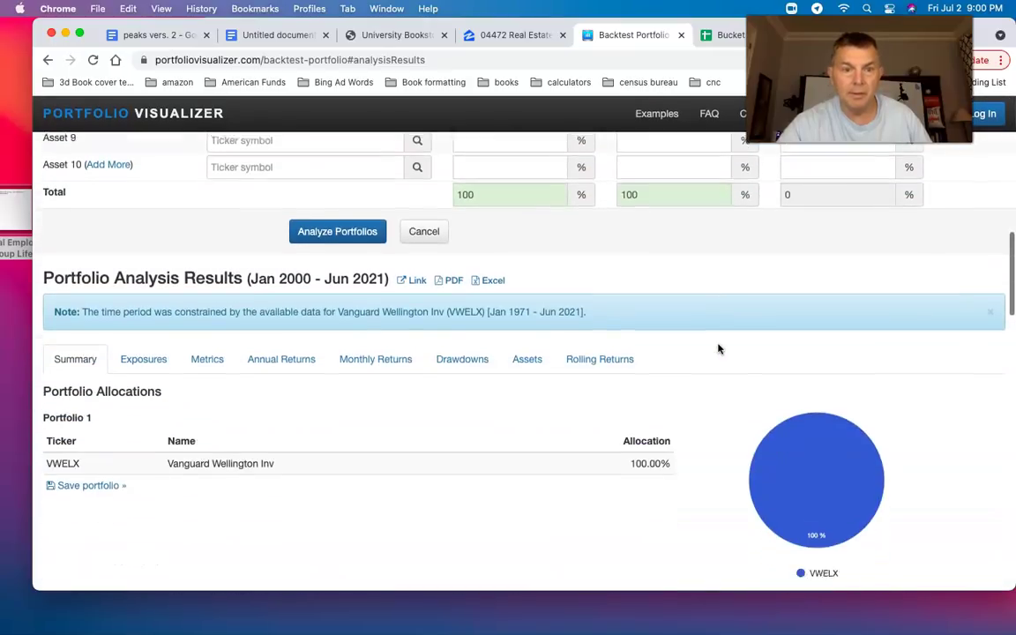
{"action": "scroll", "coordinate": [719, 348], "scroll_direction": "down", "scroll_amount": 1}
{"action": "left_click", "coordinate": [144, 301]}
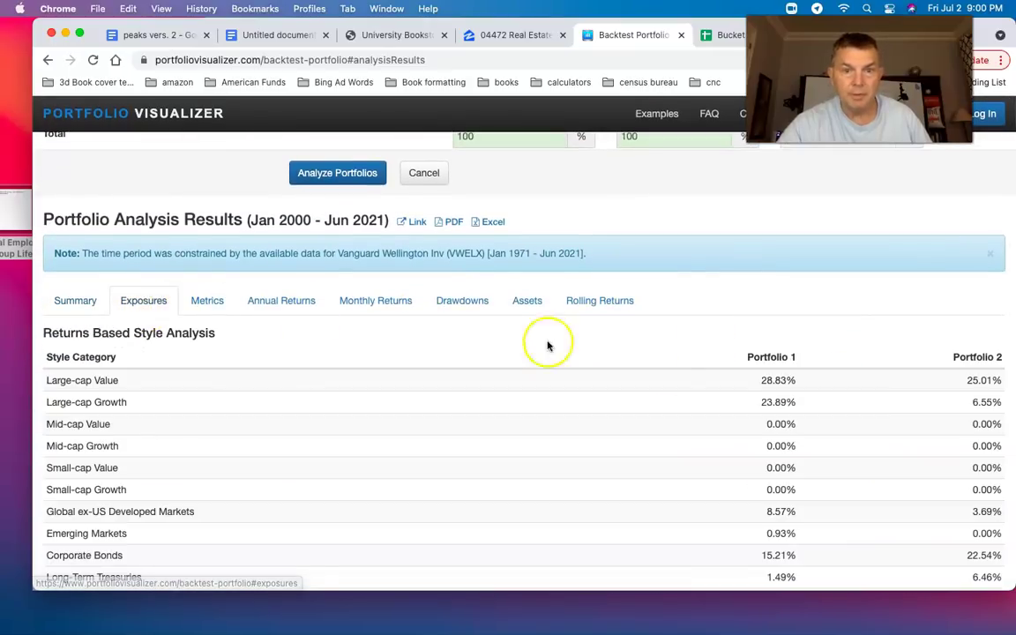
{"action": "scroll", "coordinate": [617, 352], "scroll_direction": "down", "scroll_amount": 4}
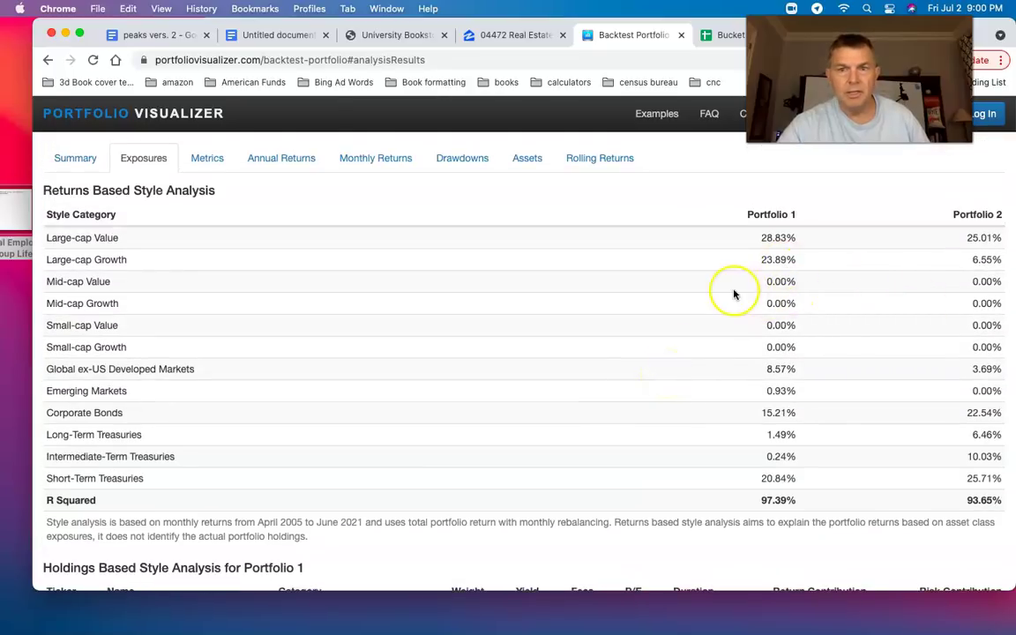
{"action": "scroll", "coordinate": [733, 294], "scroll_direction": "up", "scroll_amount": 15}
{"action": "scroll", "coordinate": [734, 295], "scroll_direction": "down", "scroll_amount": 5}
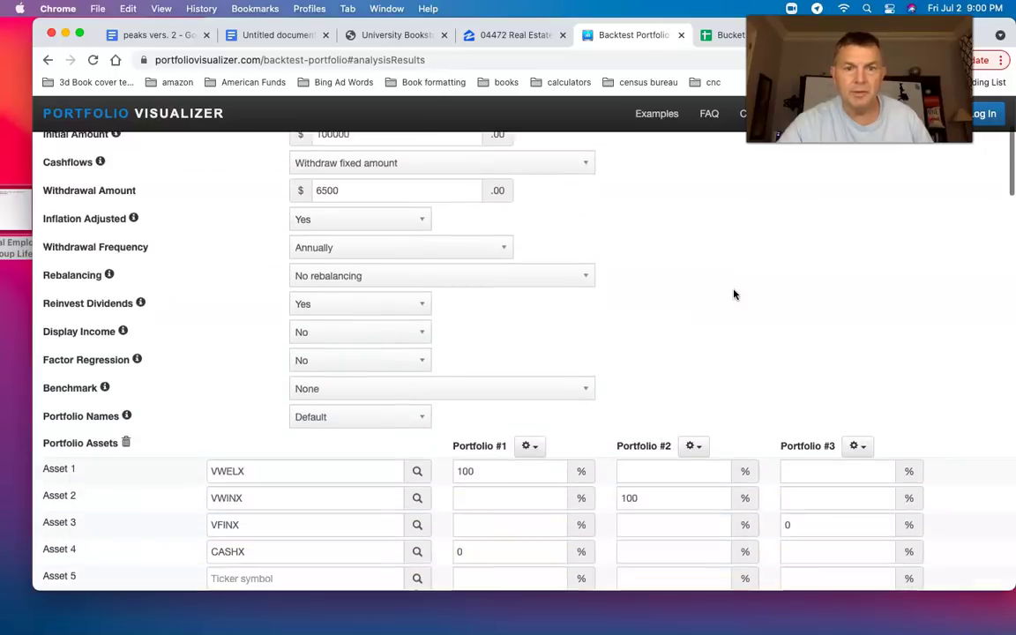
- Examine Portfolio 1's asset allocation chart, reading the weights of US stocks, US bonds, international stocks and international bonds
{"action": "scroll", "coordinate": [733, 294], "scroll_direction": "down", "scroll_amount": 15}
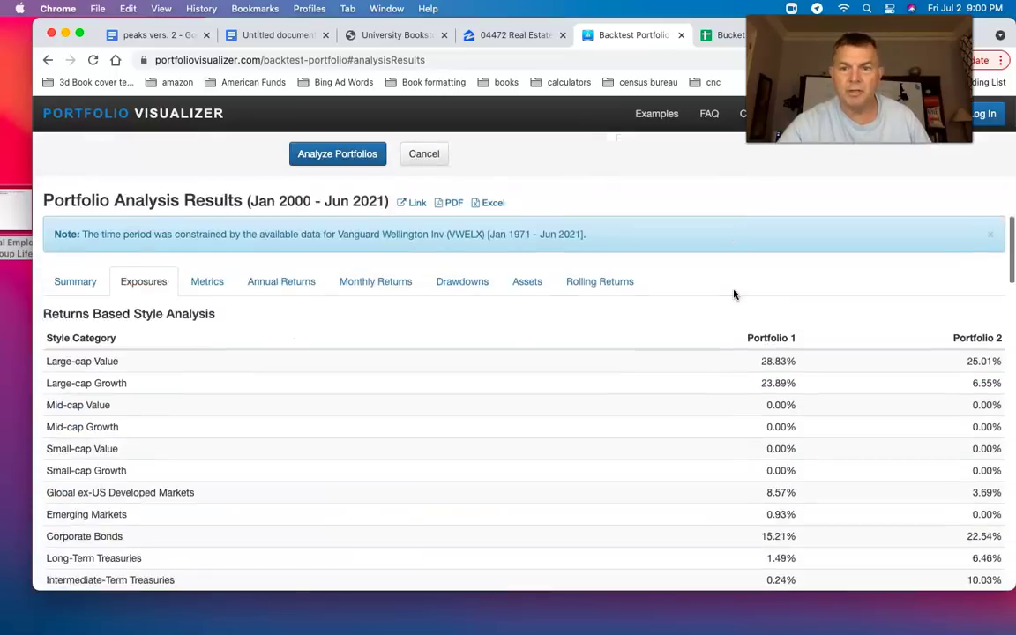
{"action": "scroll", "coordinate": [734, 295], "scroll_direction": "down", "scroll_amount": 2}
{"action": "scroll", "coordinate": [637, 306], "scroll_direction": "down", "scroll_amount": 8}
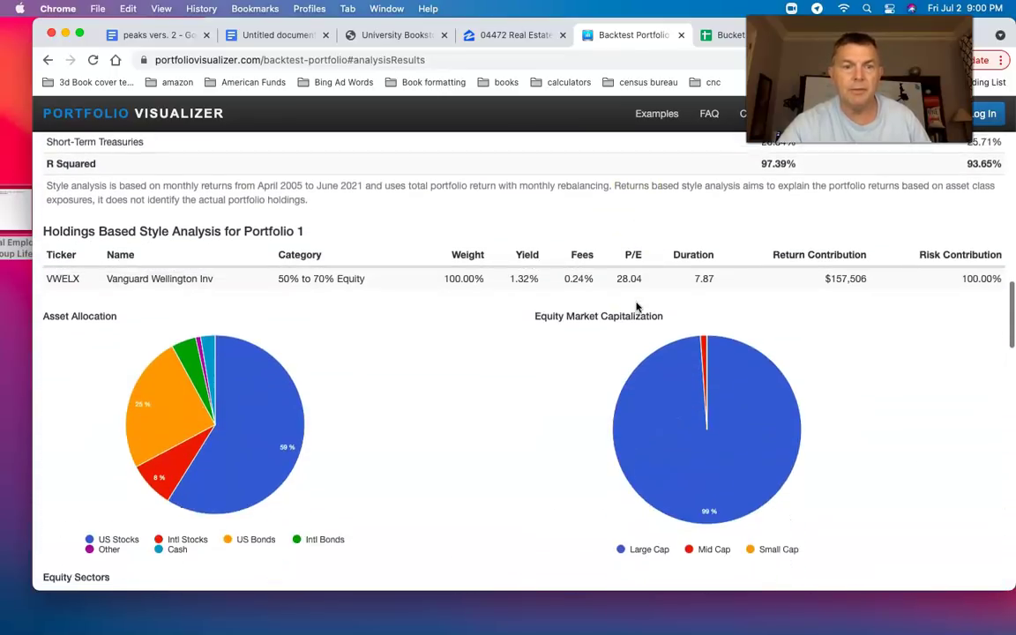
{"action": "scroll", "coordinate": [637, 306], "scroll_direction": "down", "scroll_amount": 1}
{"action": "mouse_move", "coordinate": [252, 361]}
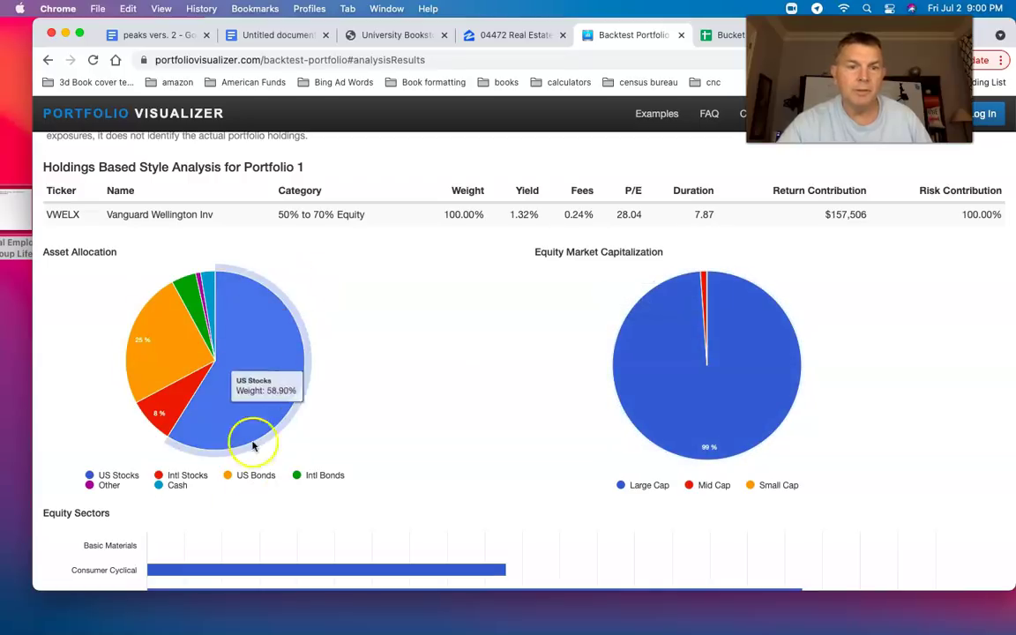
{"action": "mouse_move", "coordinate": [154, 357]}
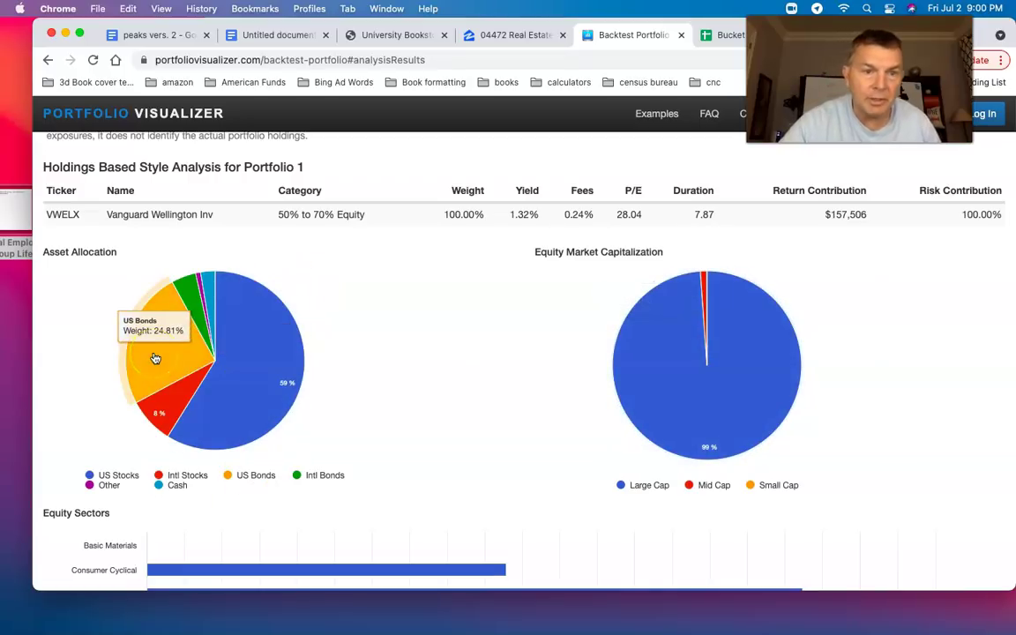
{"action": "left_click", "coordinate": [170, 414]}
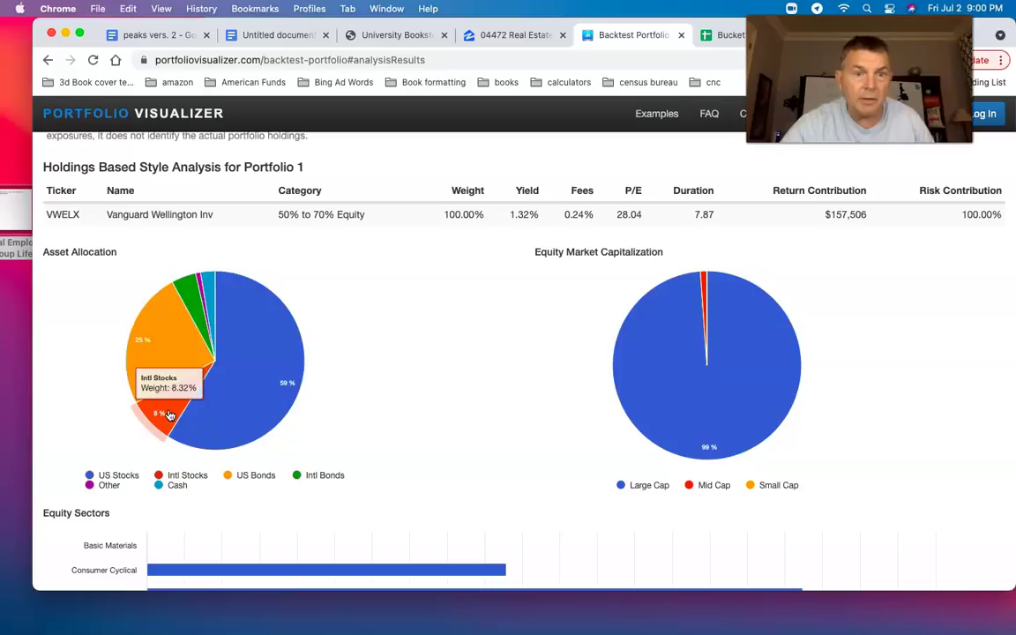
{"action": "left_click", "coordinate": [188, 282]}
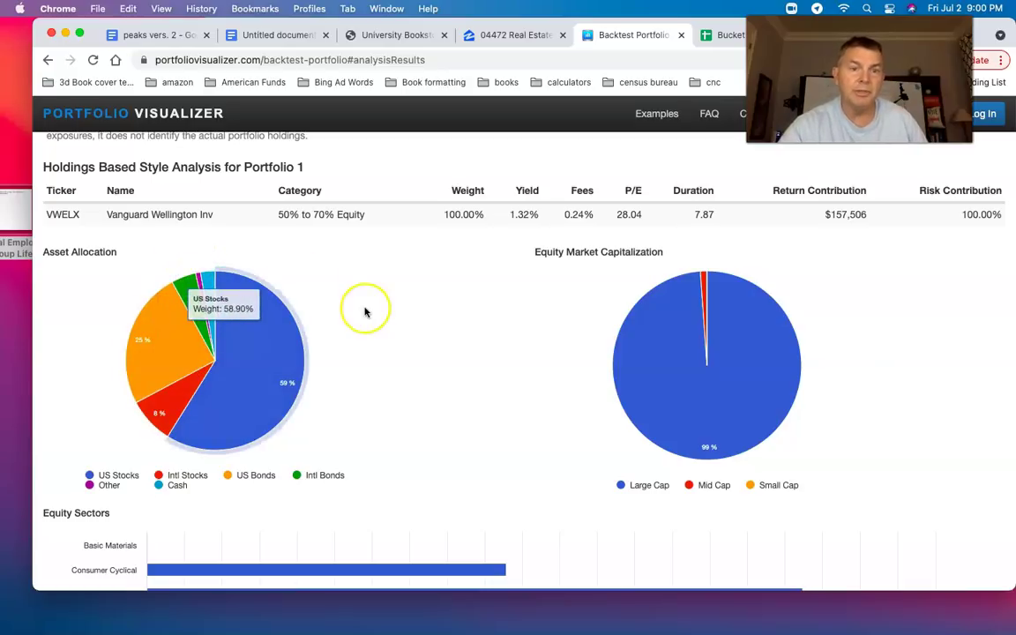
- Look through Portfolio 1's equity sectors, style exposures, and fixed income credit quality and maturity breakdowns
{"action": "scroll", "coordinate": [365, 310], "scroll_direction": "down", "scroll_amount": 5}
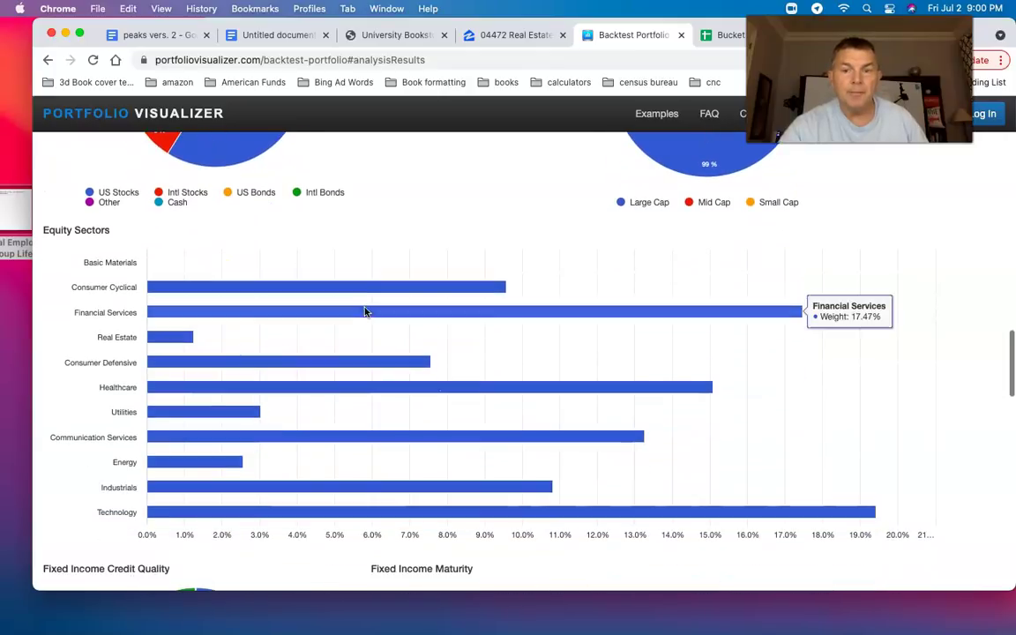
{"action": "scroll", "coordinate": [672, 291], "scroll_direction": "up", "scroll_amount": 10}
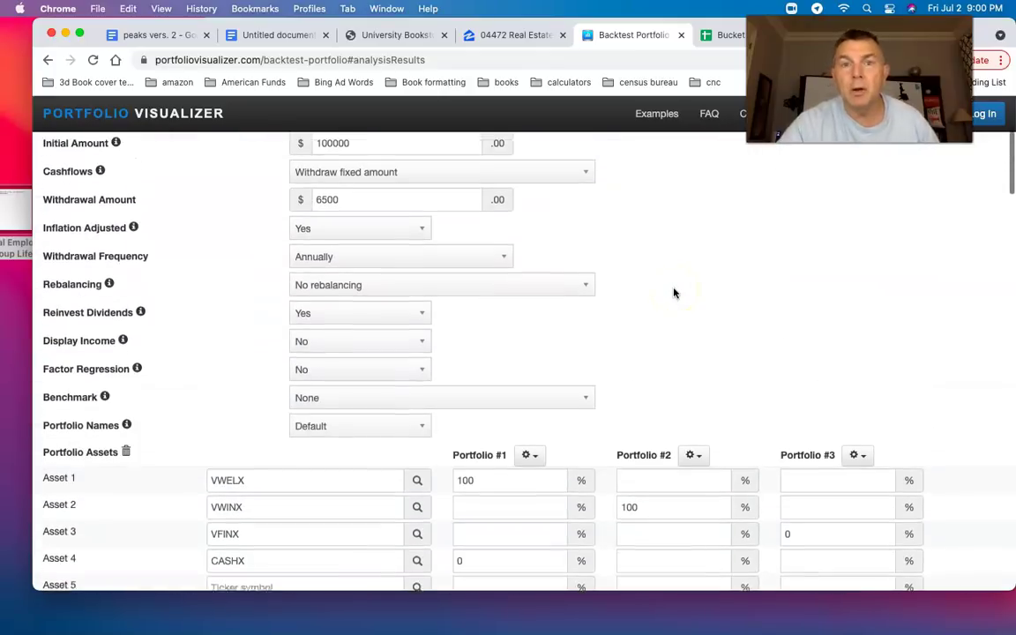
{"action": "scroll", "coordinate": [674, 292], "scroll_direction": "down", "scroll_amount": 15}
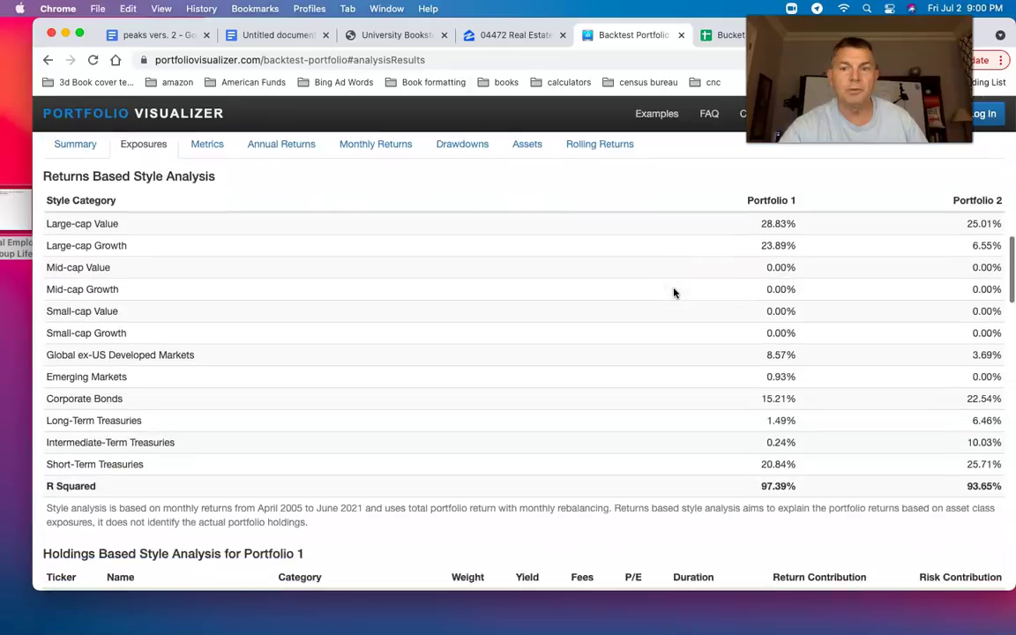
{"action": "scroll", "coordinate": [674, 293], "scroll_direction": "down", "scroll_amount": 5}
{"action": "scroll", "coordinate": [432, 303], "scroll_direction": "up", "scroll_amount": 2}
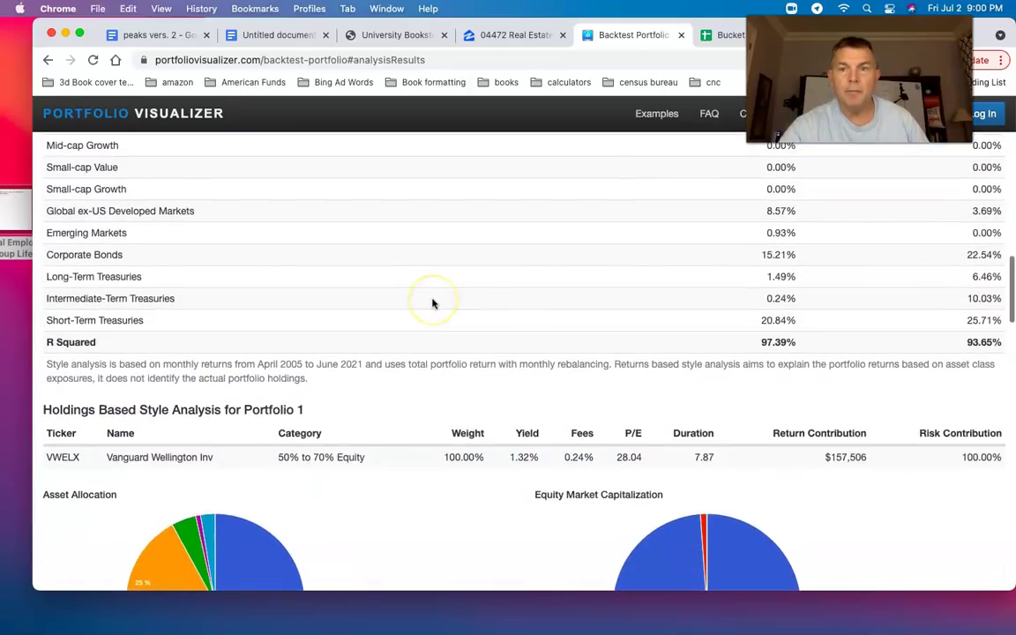
{"action": "scroll", "coordinate": [432, 303], "scroll_direction": "down", "scroll_amount": 1}
{"action": "scroll", "coordinate": [432, 302], "scroll_direction": "down", "scroll_amount": 10}
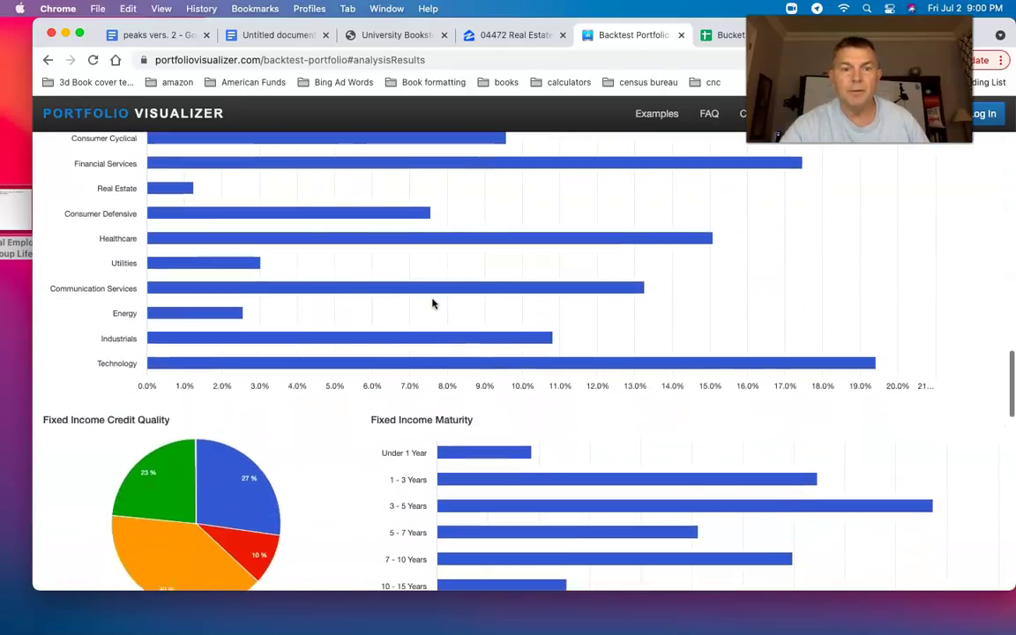
- Examine Portfolio 2's holdings based style analysis, reading the US bond, US stock and international stock weights in its asset allocation chart
{"action": "left_click", "coordinate": [160, 308]}
{"action": "scroll", "coordinate": [370, 315], "scroll_direction": "down", "scroll_amount": 10}
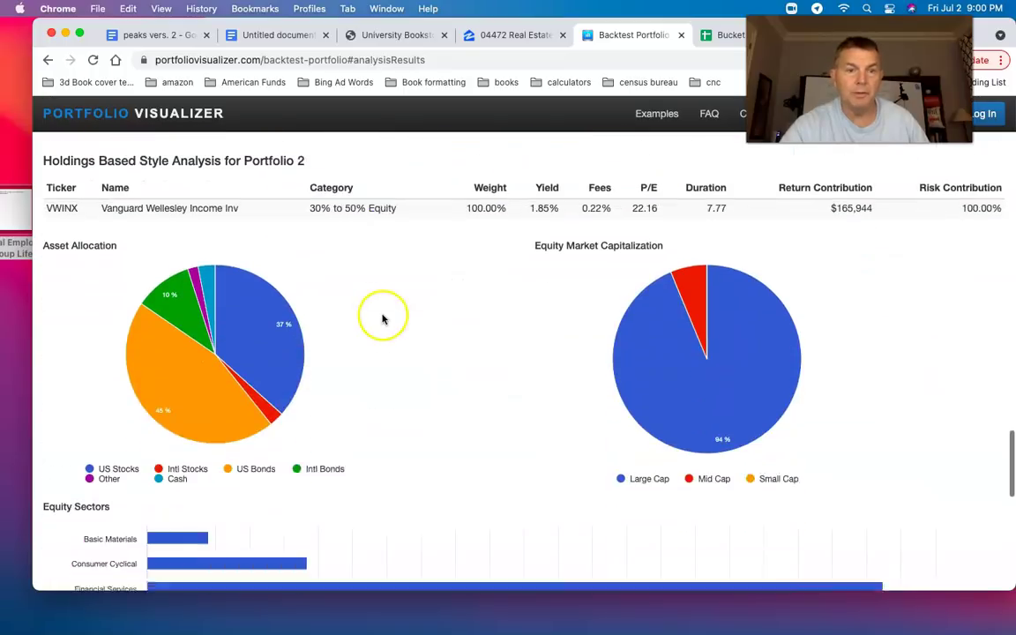
{"action": "mouse_move", "coordinate": [150, 409]}
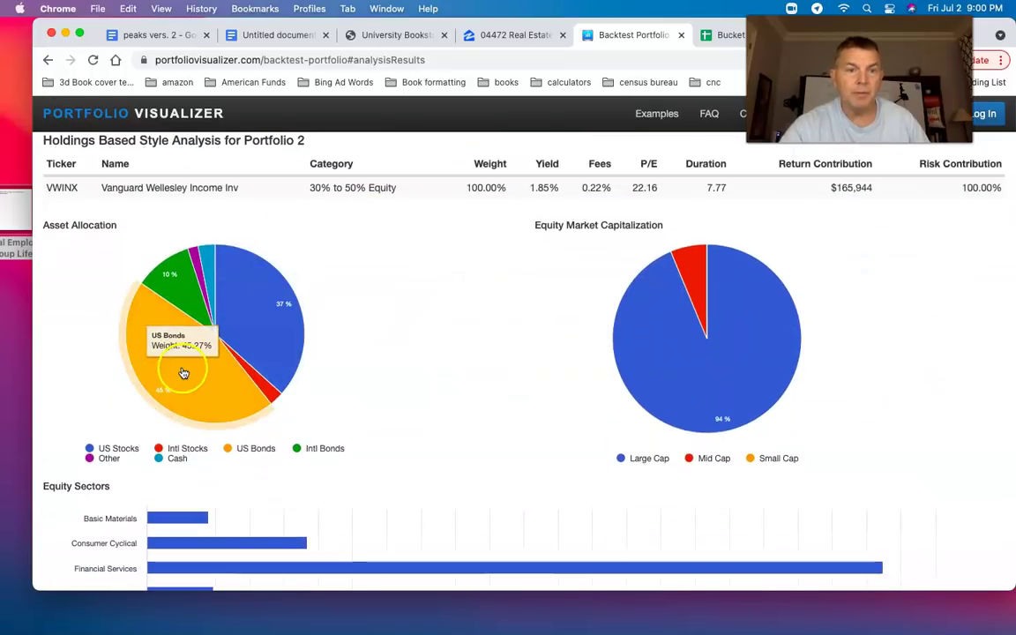
{"action": "mouse_move", "coordinate": [272, 313]}
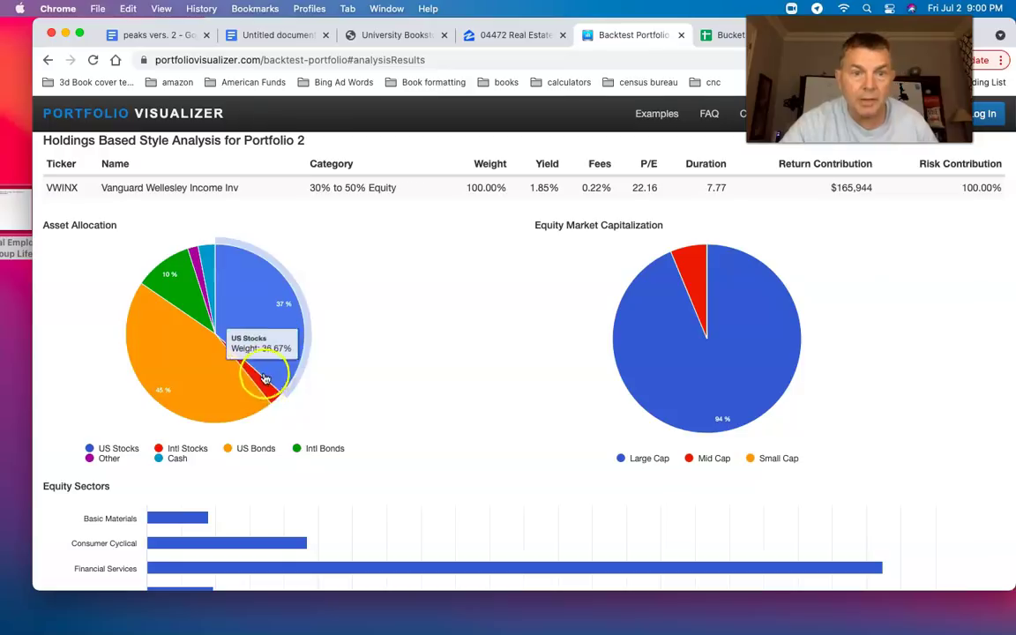
{"action": "left_click", "coordinate": [269, 401]}
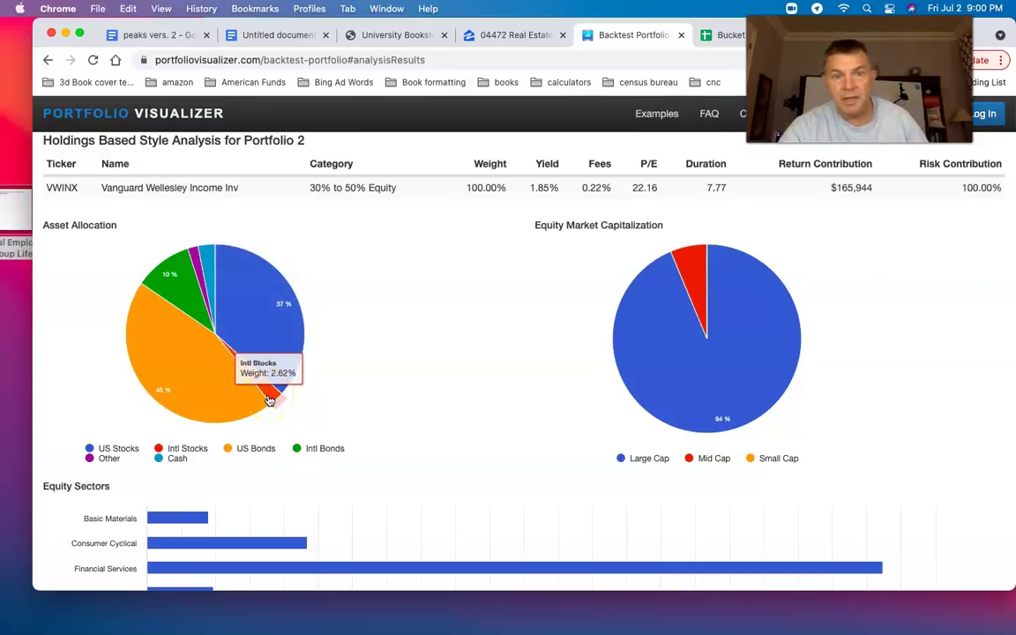
{"action": "left_click", "coordinate": [190, 271]}
{"action": "scroll", "coordinate": [483, 367], "scroll_direction": "down", "scroll_amount": 5}
- Remove the withdrawals from the backtest by setting Cashflows to None
{"action": "scroll", "coordinate": [483, 367], "scroll_direction": "up", "scroll_amount": 15}
{"action": "scroll", "coordinate": [483, 368], "scroll_direction": "up", "scroll_amount": 3}
{"action": "left_click", "coordinate": [743, 220]}
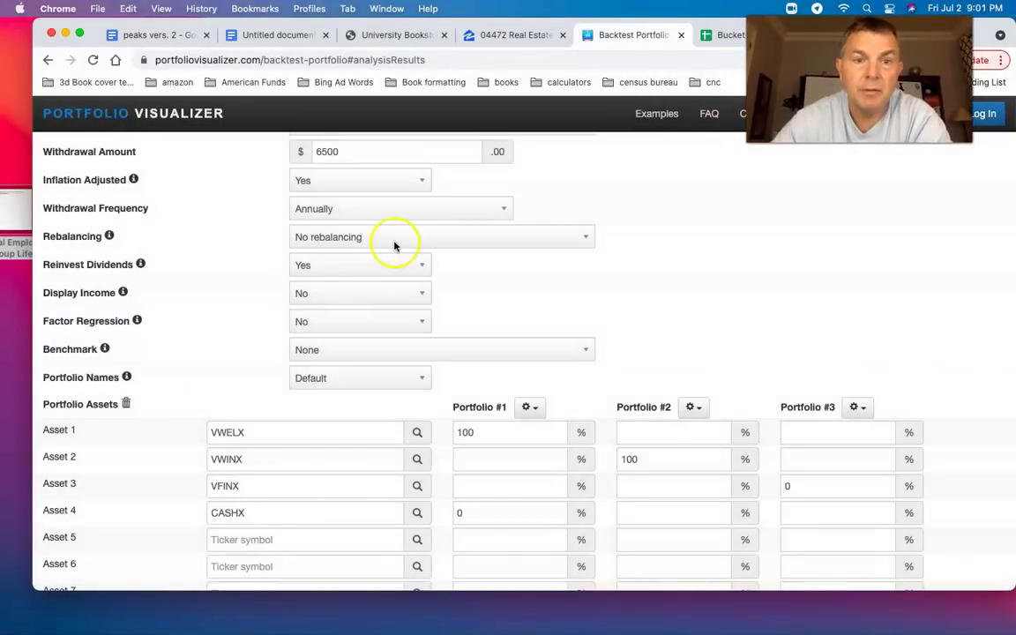
{"action": "scroll", "coordinate": [394, 246], "scroll_direction": "up", "scroll_amount": 1}
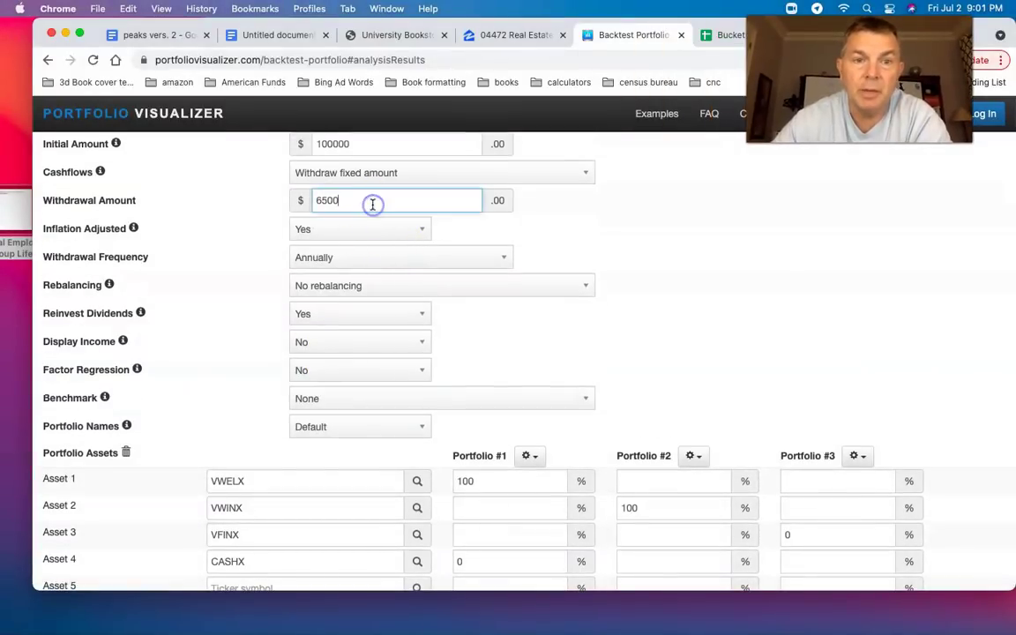
{"action": "left_click", "coordinate": [437, 175]}
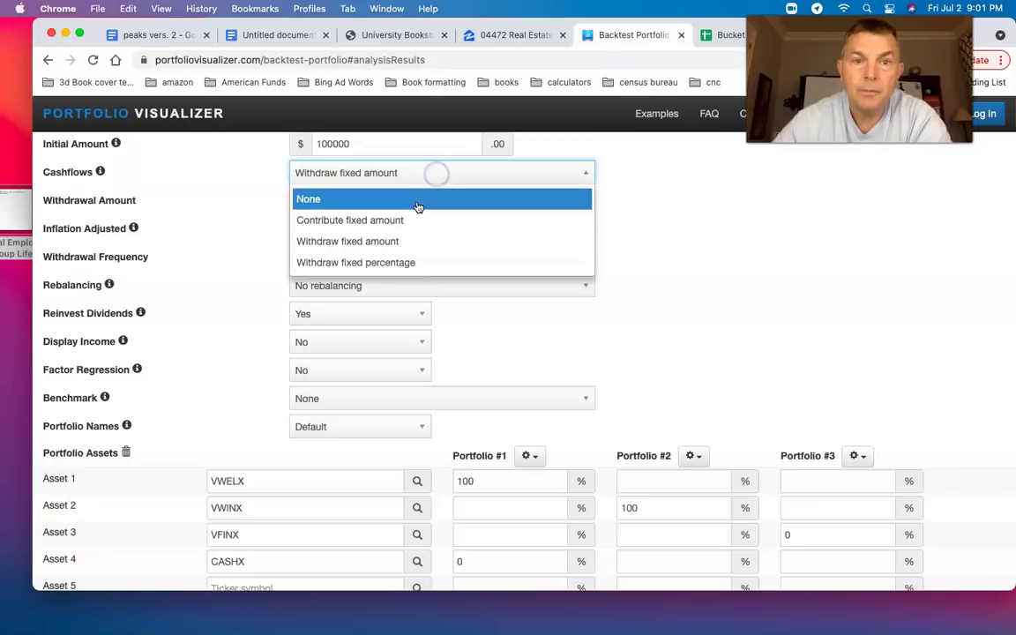
{"action": "left_click", "coordinate": [419, 200]}
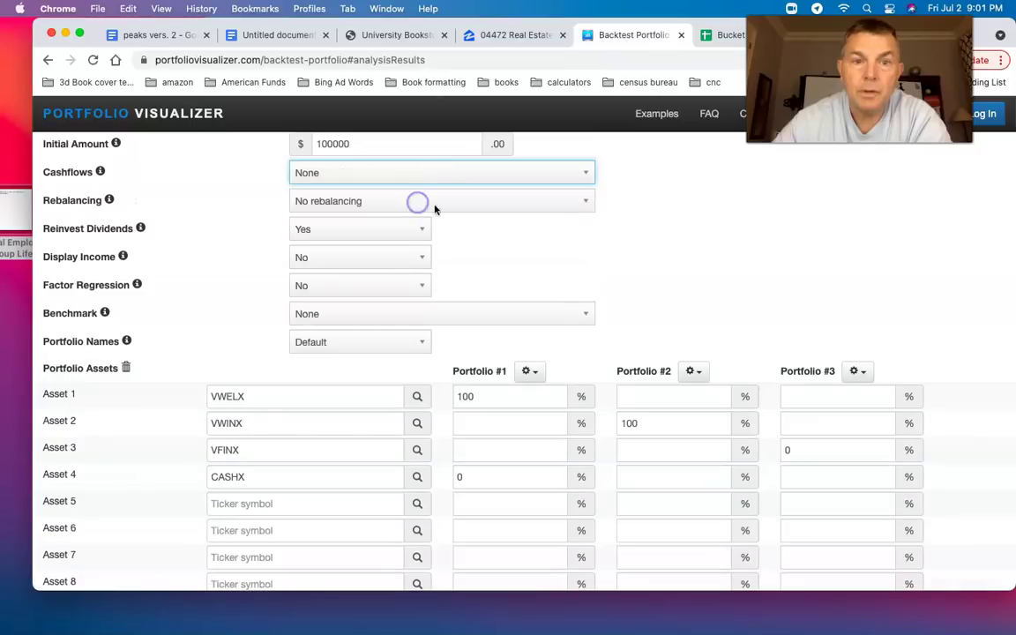
- Allocate 100% of Portfolio #3 to VFINX and rerun the portfolio analysis
{"action": "left_click", "coordinate": [803, 448]}
{"action": "key", "text": "BackSpace"}
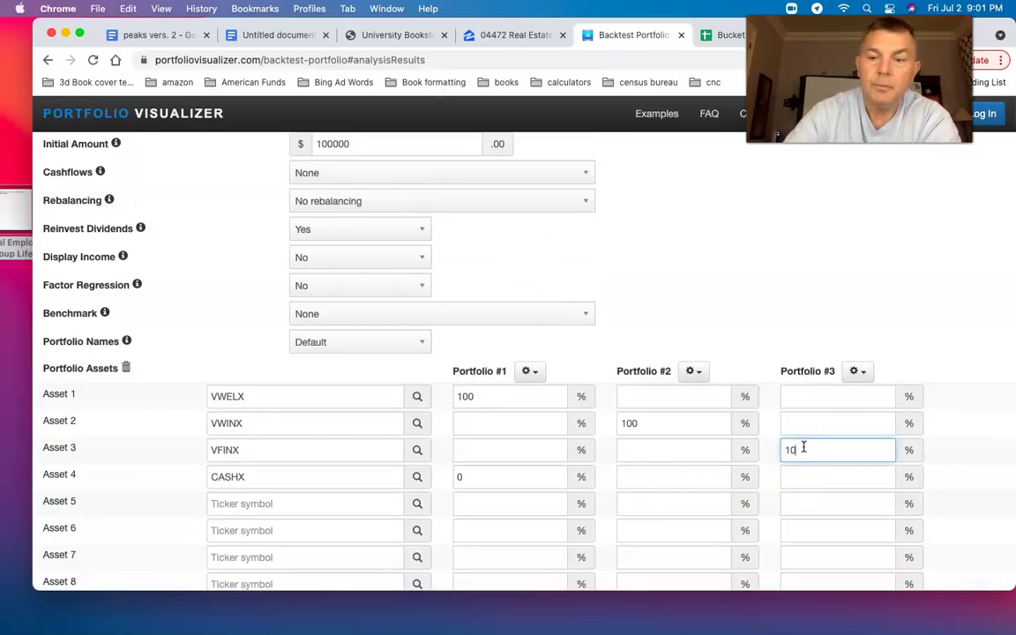
{"action": "key", "text": "Return"}
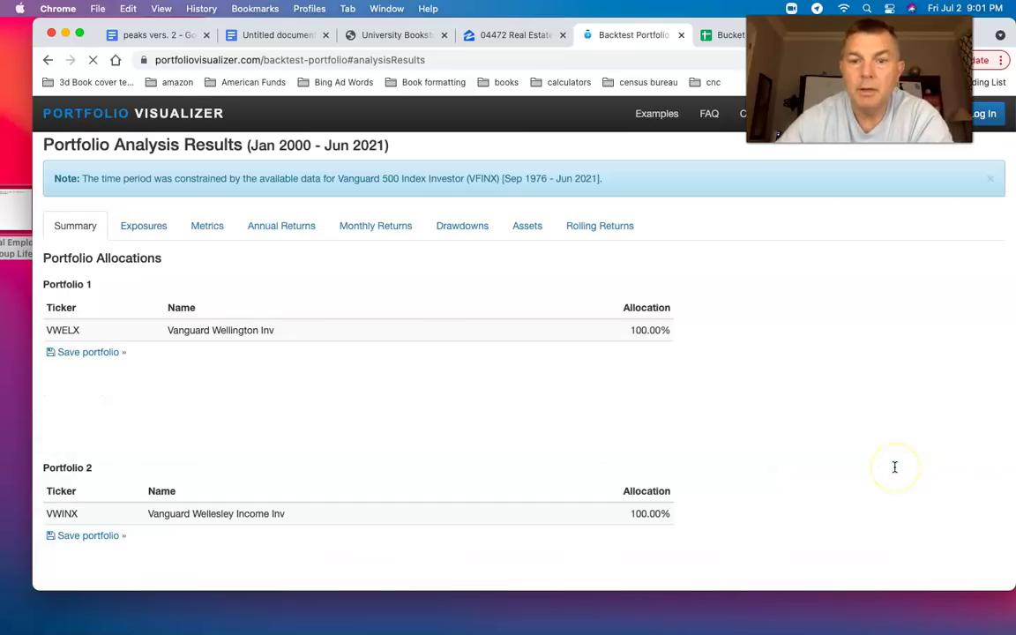
- Compare the returns of all three portfolios since 2000 and read their June 2021 balances on the Portfolio Growth chart
{"action": "scroll", "coordinate": [893, 466], "scroll_direction": "down", "scroll_amount": 5}
{"action": "scroll", "coordinate": [895, 466], "scroll_direction": "down", "scroll_amount": 5}
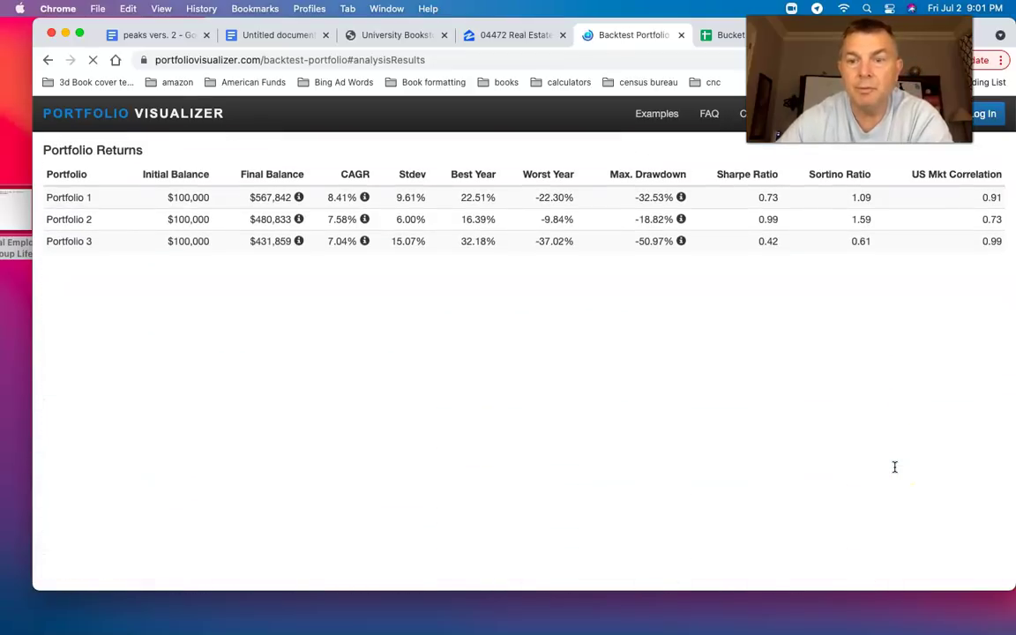
{"action": "scroll", "coordinate": [896, 464], "scroll_direction": "down", "scroll_amount": 2}
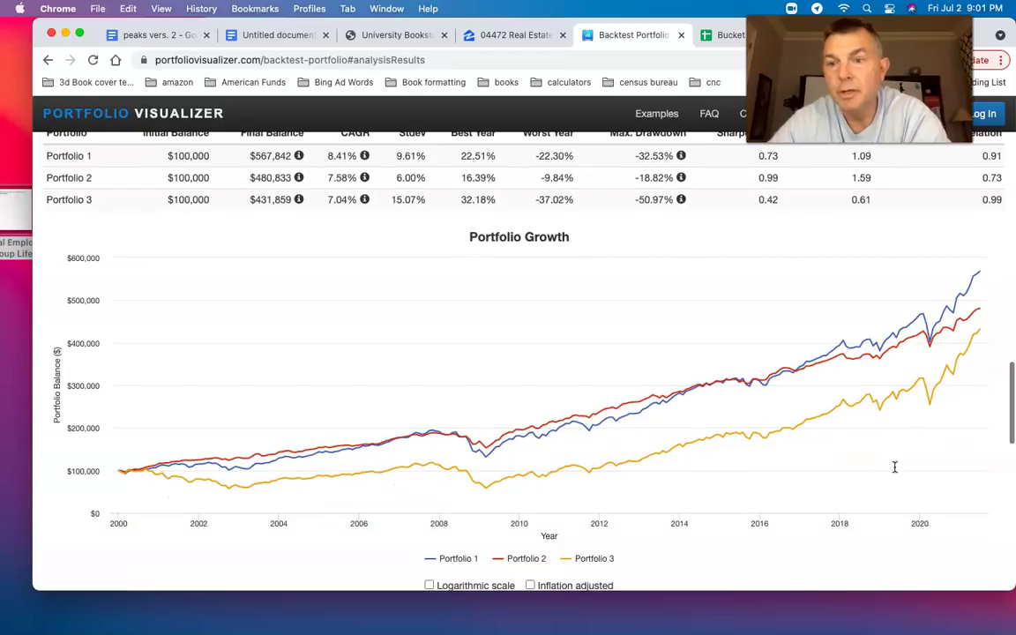
{"action": "mouse_move", "coordinate": [983, 329]}
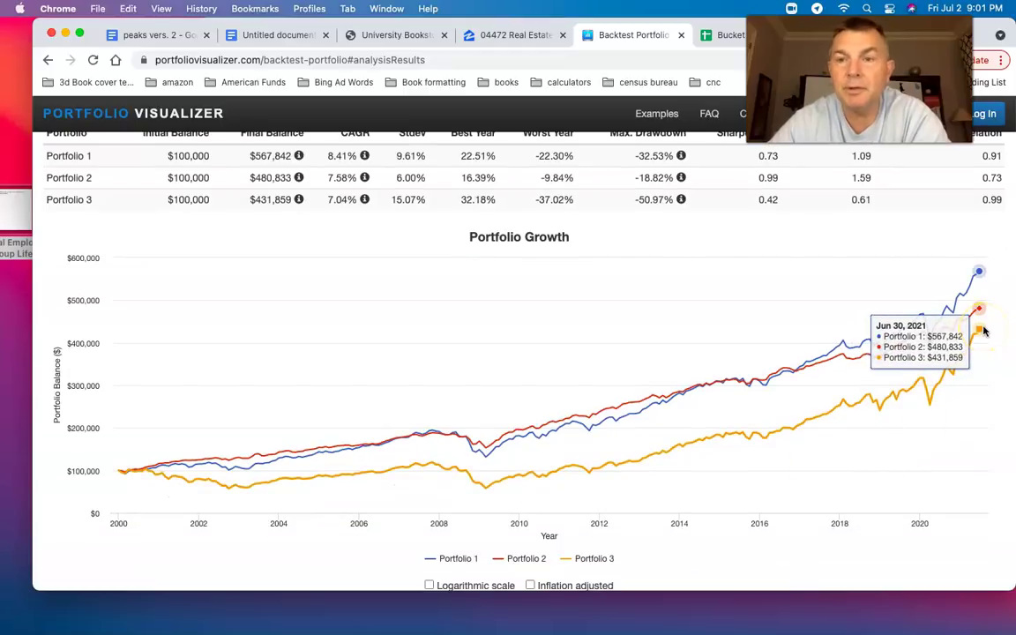
- Set the backtest's start year to 2009 and rerun the portfolio analysis
{"action": "scroll", "coordinate": [979, 331], "scroll_direction": "up", "scroll_amount": 15}
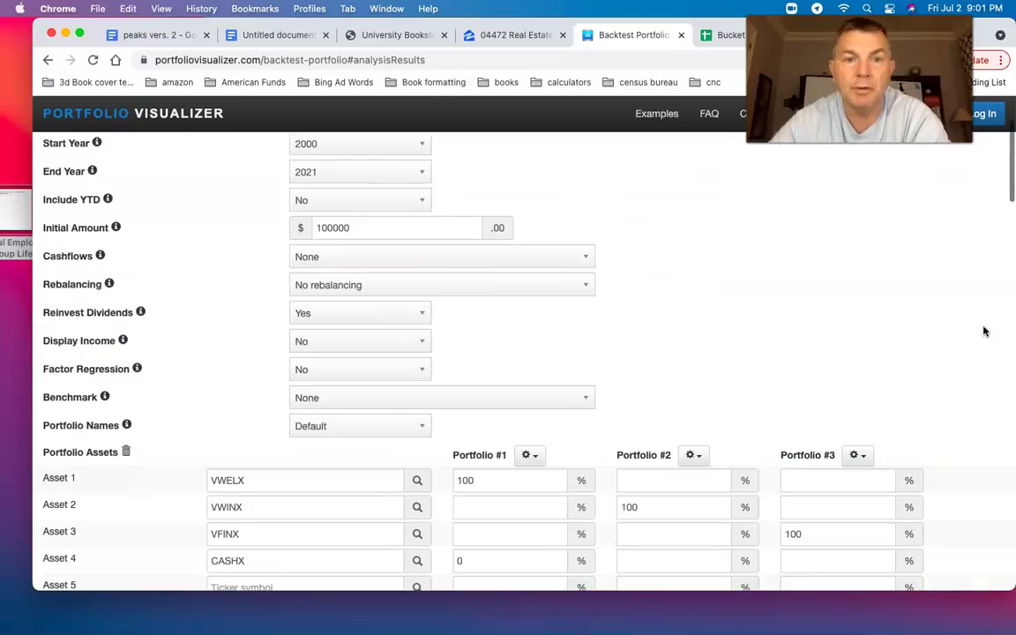
{"action": "scroll", "coordinate": [354, 213], "scroll_direction": "up", "scroll_amount": 1}
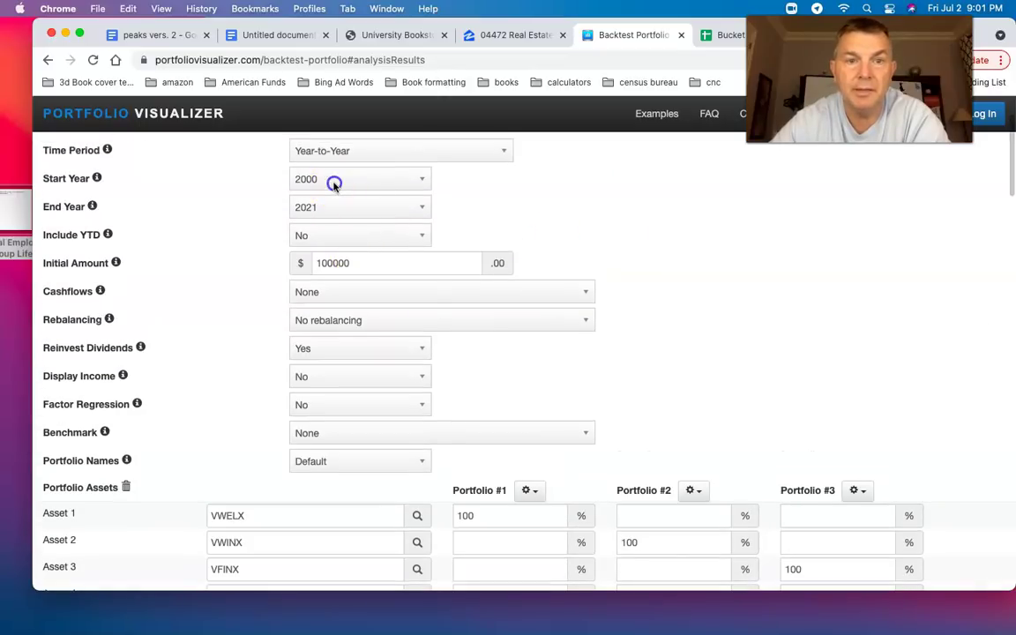
{"action": "left_click", "coordinate": [334, 182]}
{"action": "scroll", "coordinate": [338, 338], "scroll_direction": "down", "scroll_amount": 3}
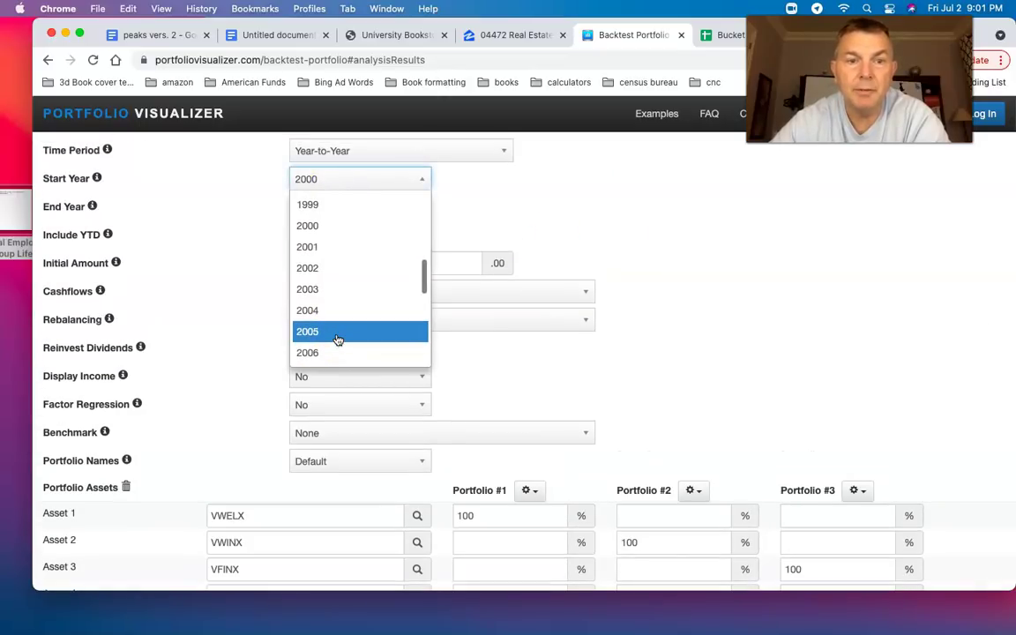
{"action": "scroll", "coordinate": [338, 339], "scroll_direction": "down", "scroll_amount": 2}
{"action": "left_click", "coordinate": [337, 340]}
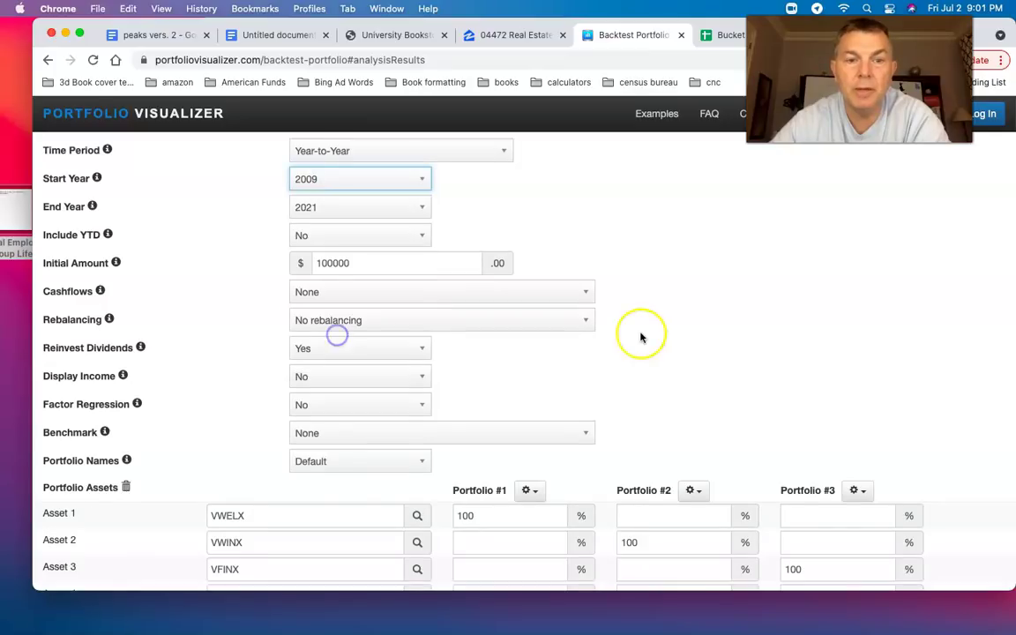
{"action": "scroll", "coordinate": [641, 337], "scroll_direction": "down", "scroll_amount": 5}
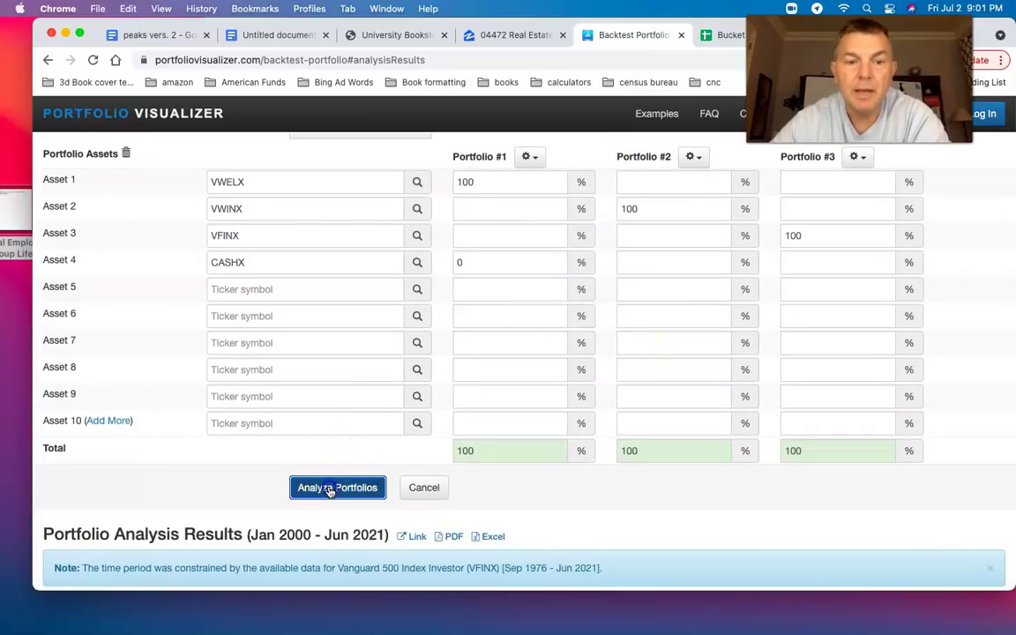
{"action": "left_click", "coordinate": [329, 489]}
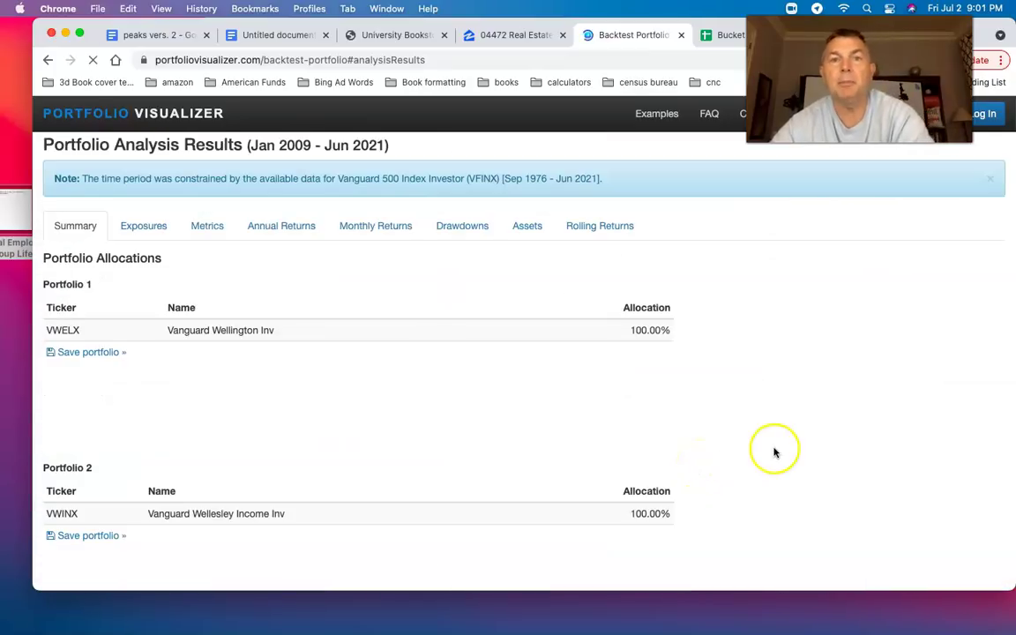
- Review the annual returns since 2009 and compare the three portfolios' June 2021 and June 2016 balances on the growth chart
{"action": "scroll", "coordinate": [774, 452], "scroll_direction": "down", "scroll_amount": 15}
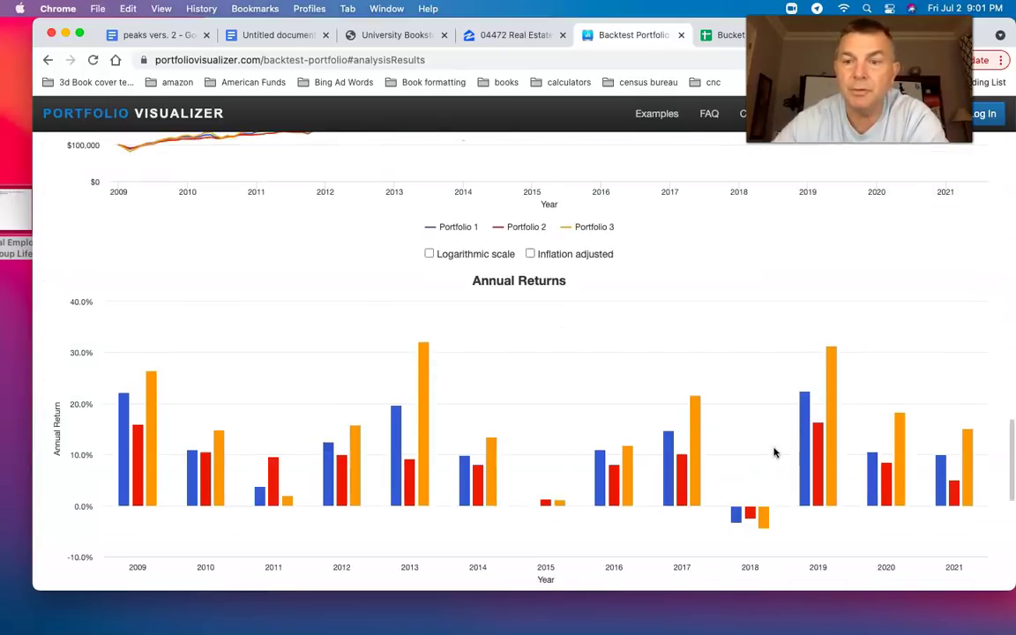
{"action": "scroll", "coordinate": [774, 453], "scroll_direction": "up", "scroll_amount": 5}
{"action": "mouse_move", "coordinate": [964, 283]}
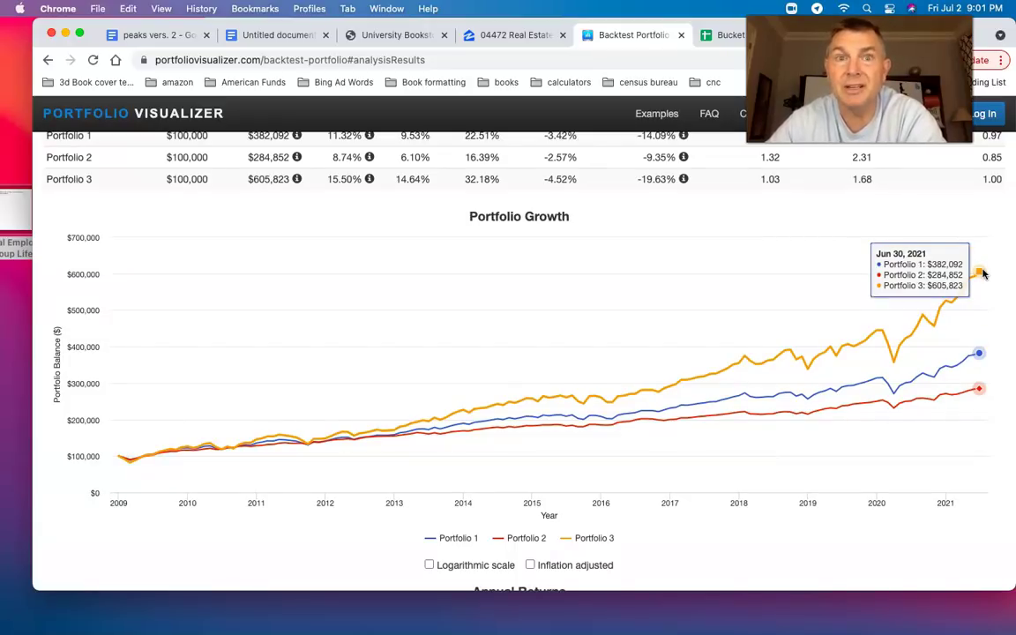
{"action": "left_click", "coordinate": [639, 294]}
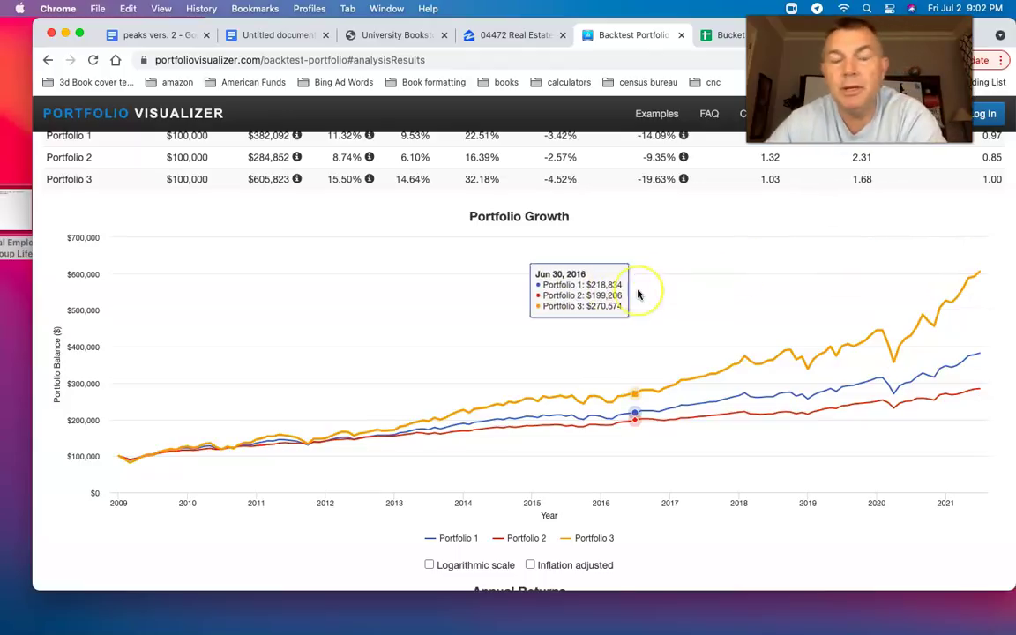